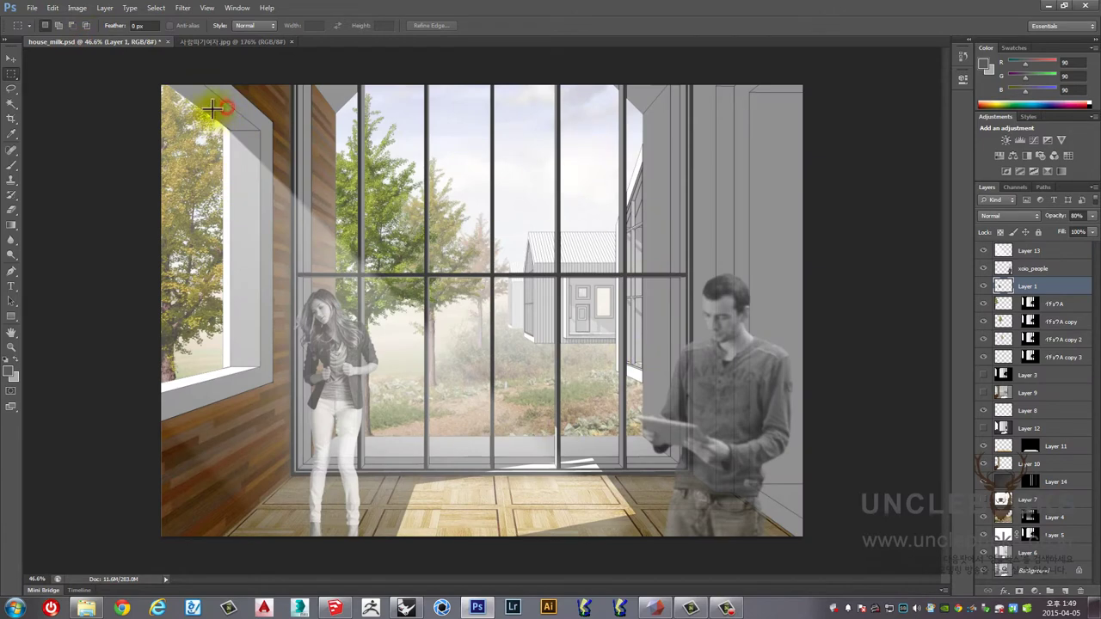
Inspect the saved path of the woman cut-out photo and return to house_milk.psd.
left_click(213, 39)
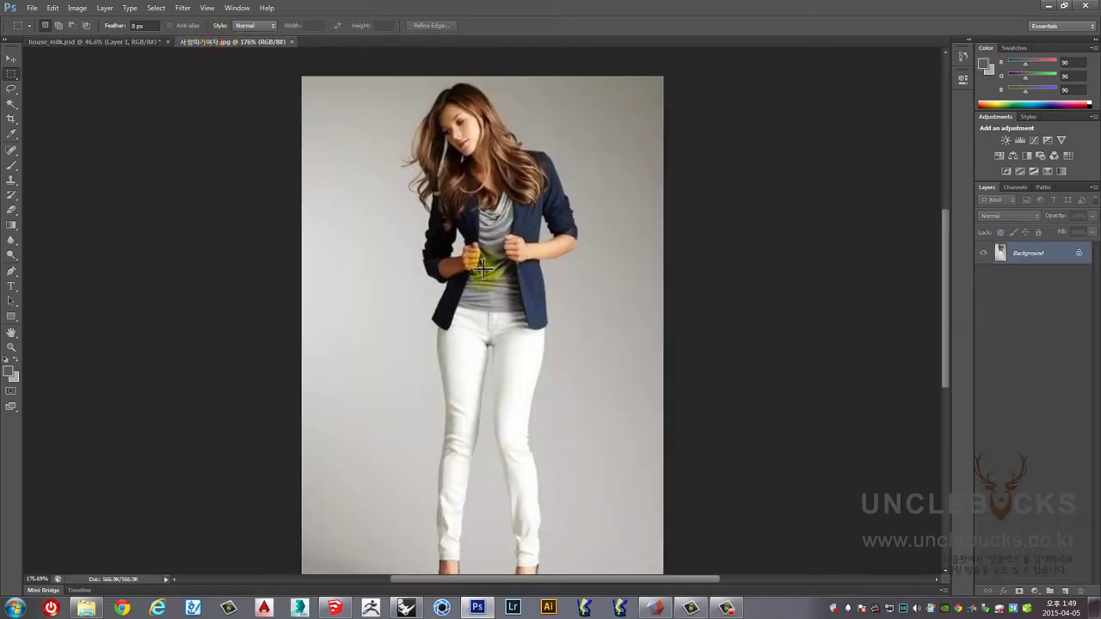
left_click(1044, 187)
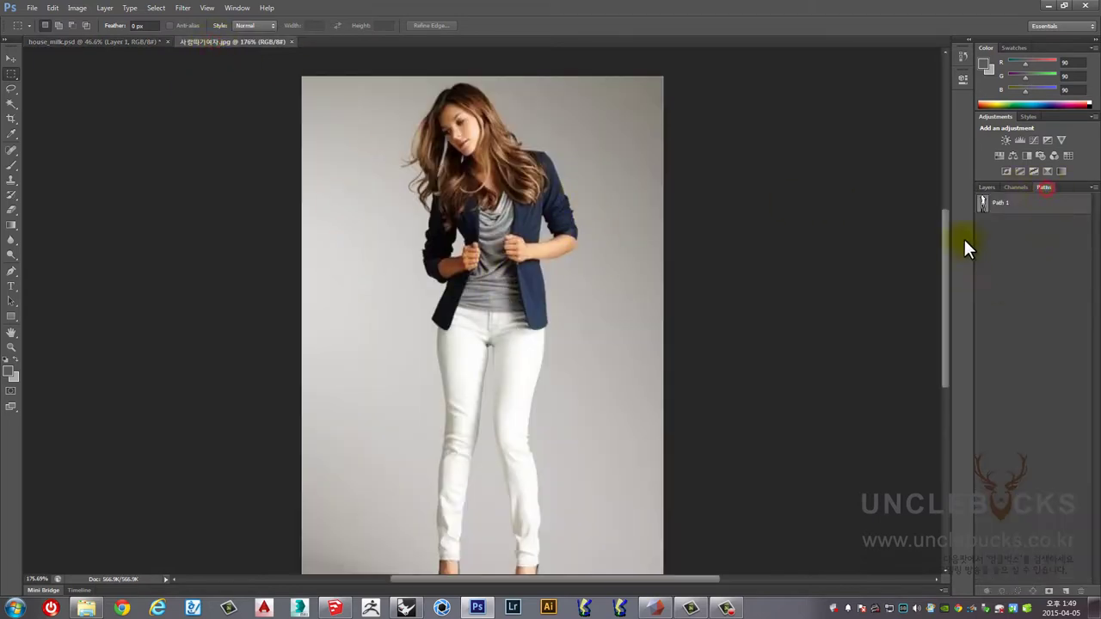
left_click(67, 45)
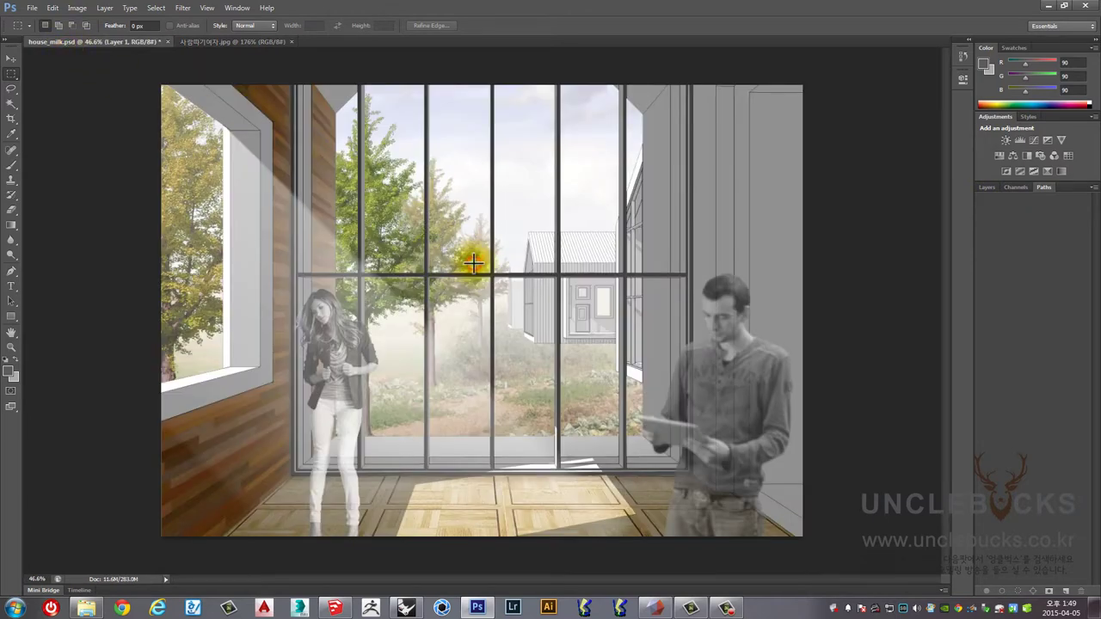
Switch to SketchUp and create a scene of the current interior view, saving the style changes as a new style.
left_click(335, 609)
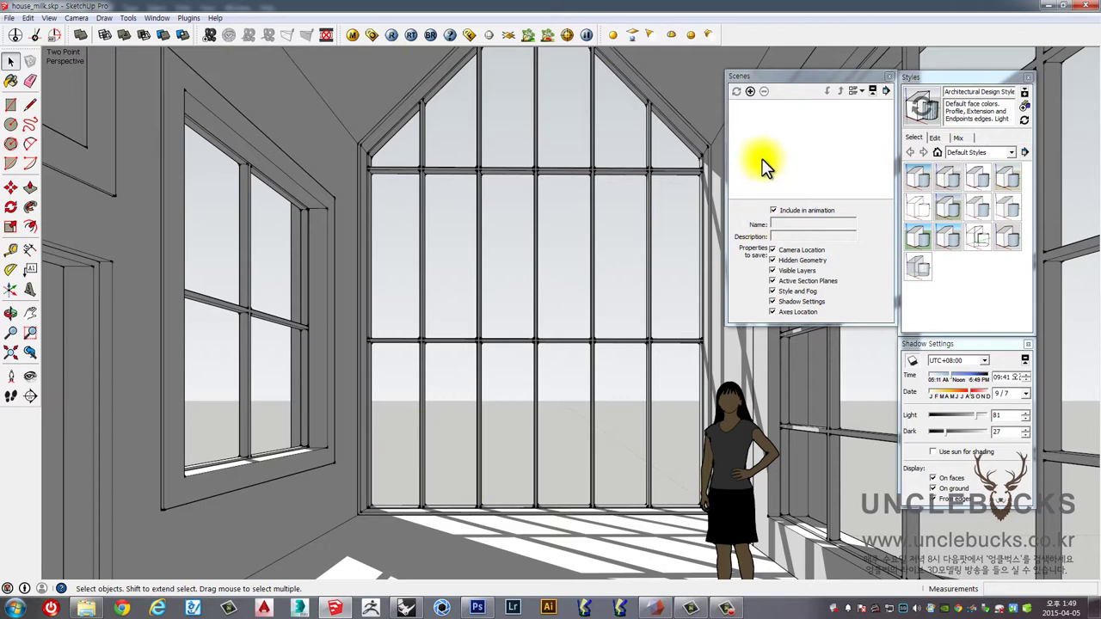
left_click(153, 18)
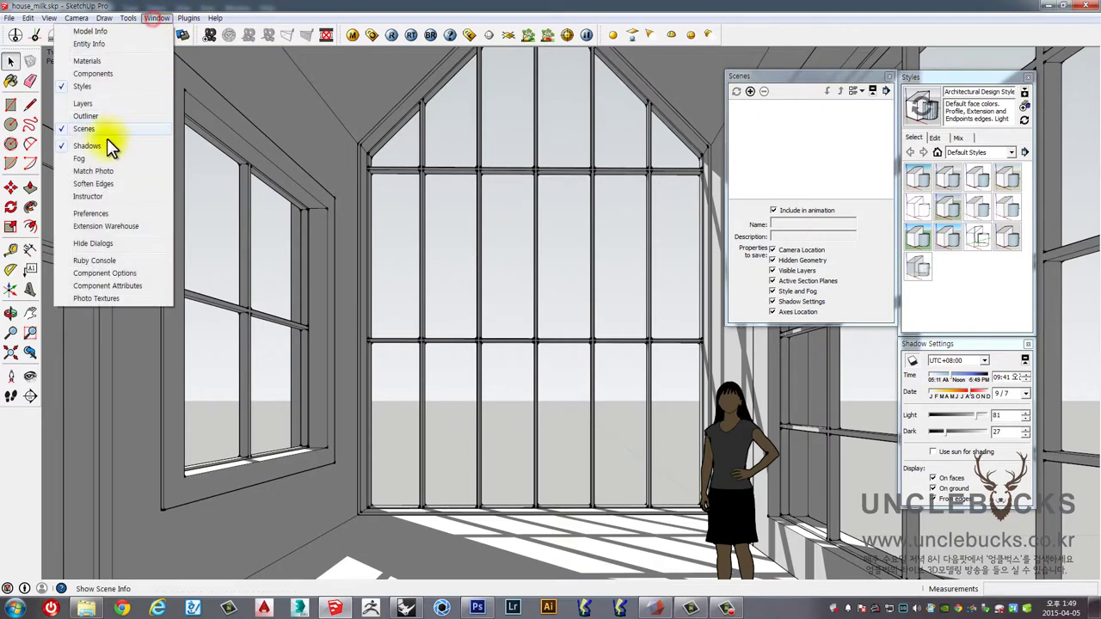
left_click(763, 124)
left_click(752, 94)
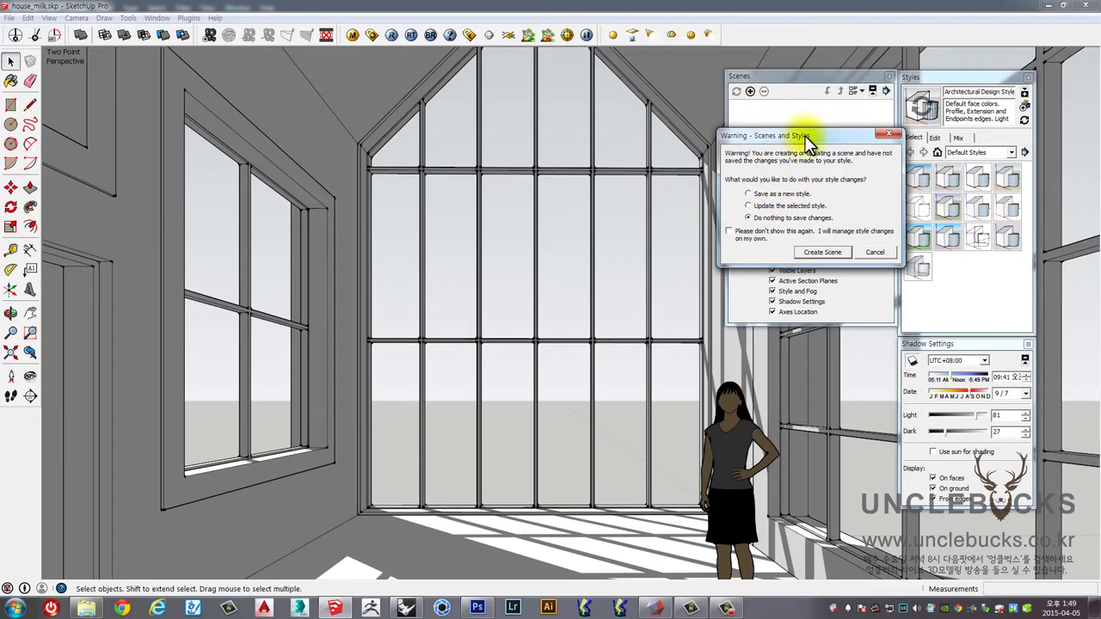
left_click_drag(804, 135, 622, 83)
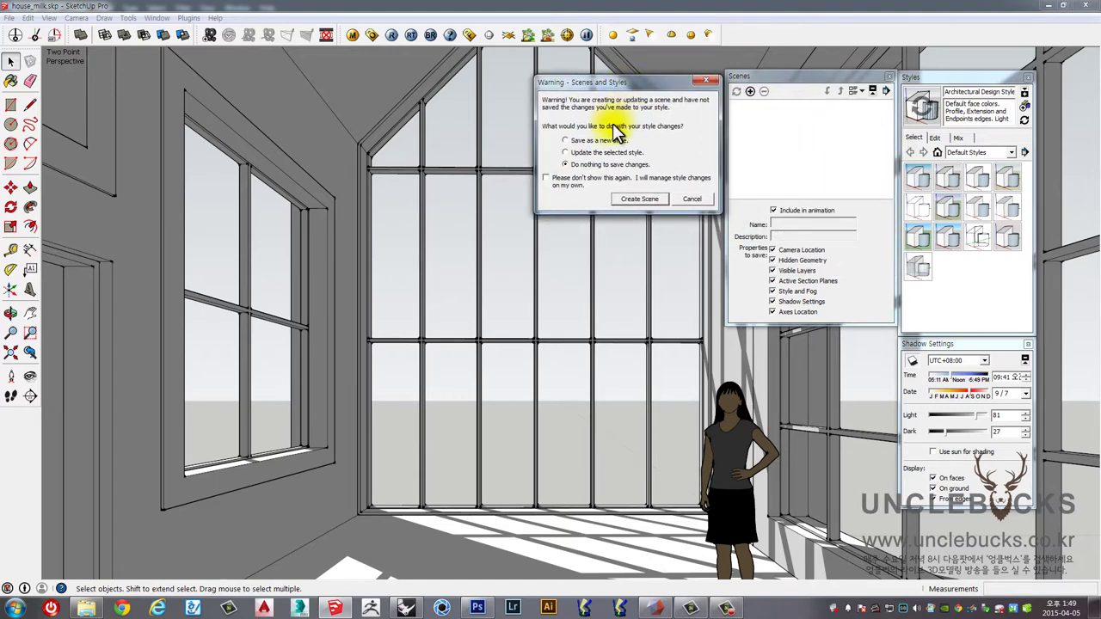
left_click_drag(647, 81, 640, 84)
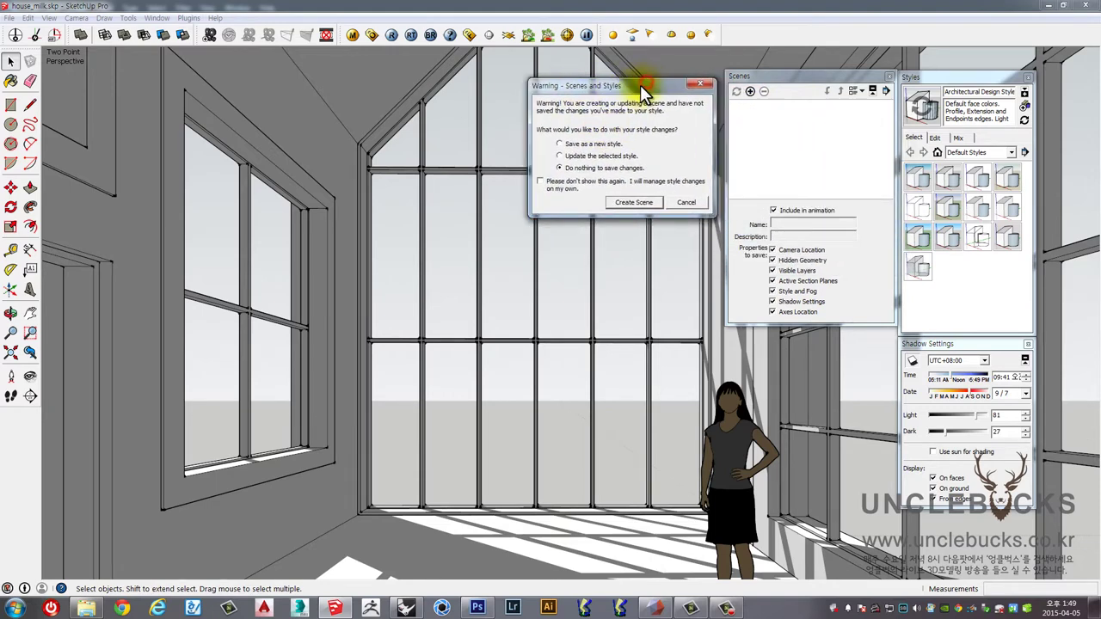
left_click(561, 144)
left_click(628, 200)
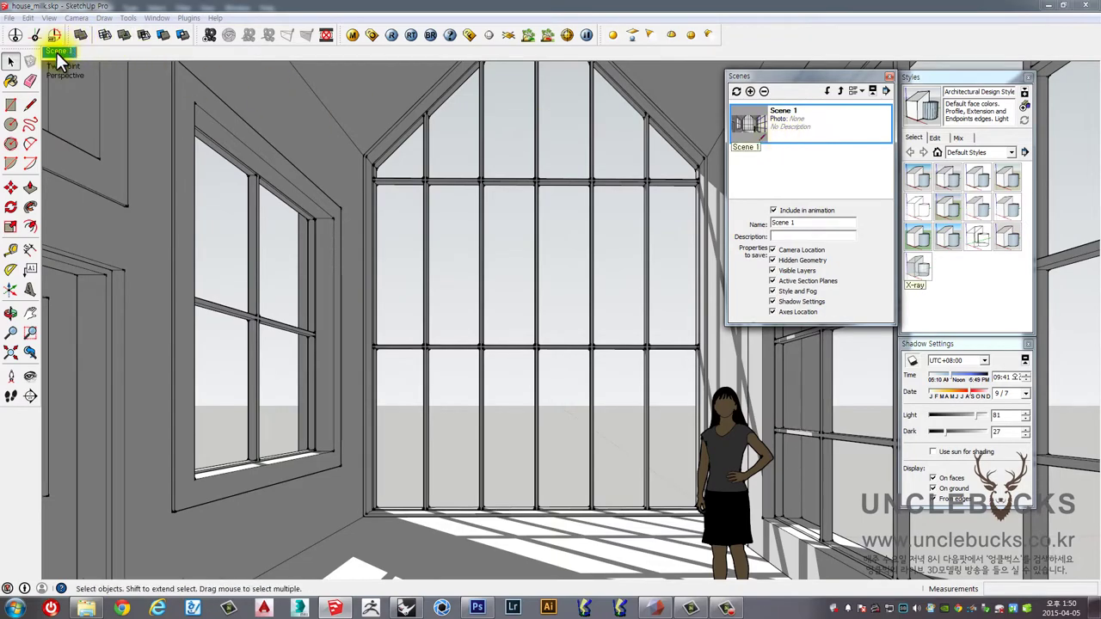
Orbit away from the interior view and recall Scene 1 to check that it restores the saved camera.
left_click_drag(344, 247, 521, 292)
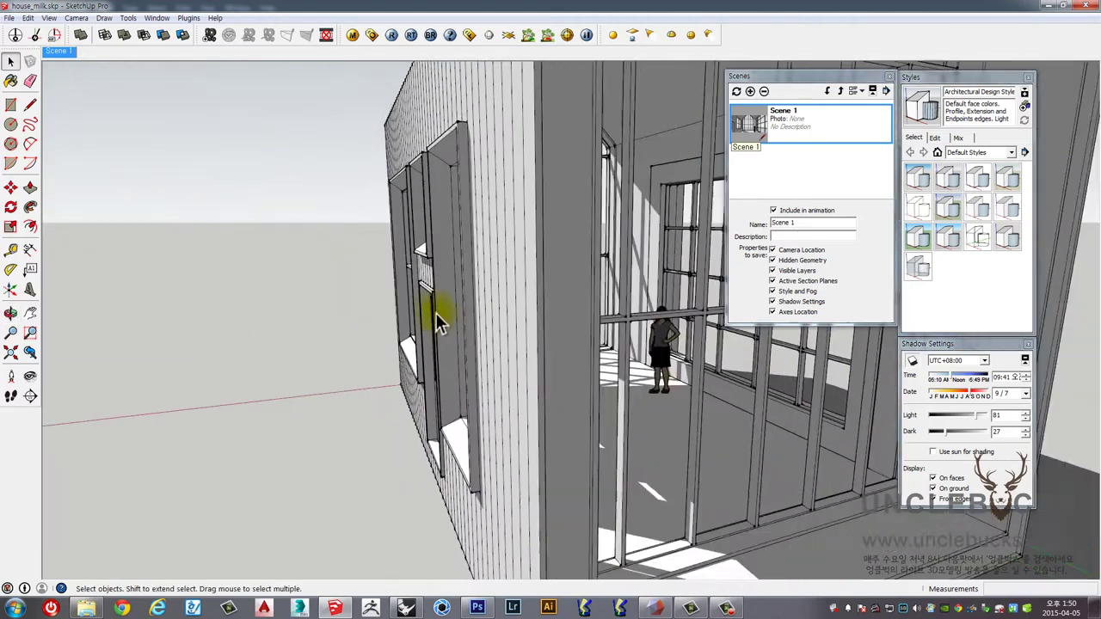
left_click(60, 51)
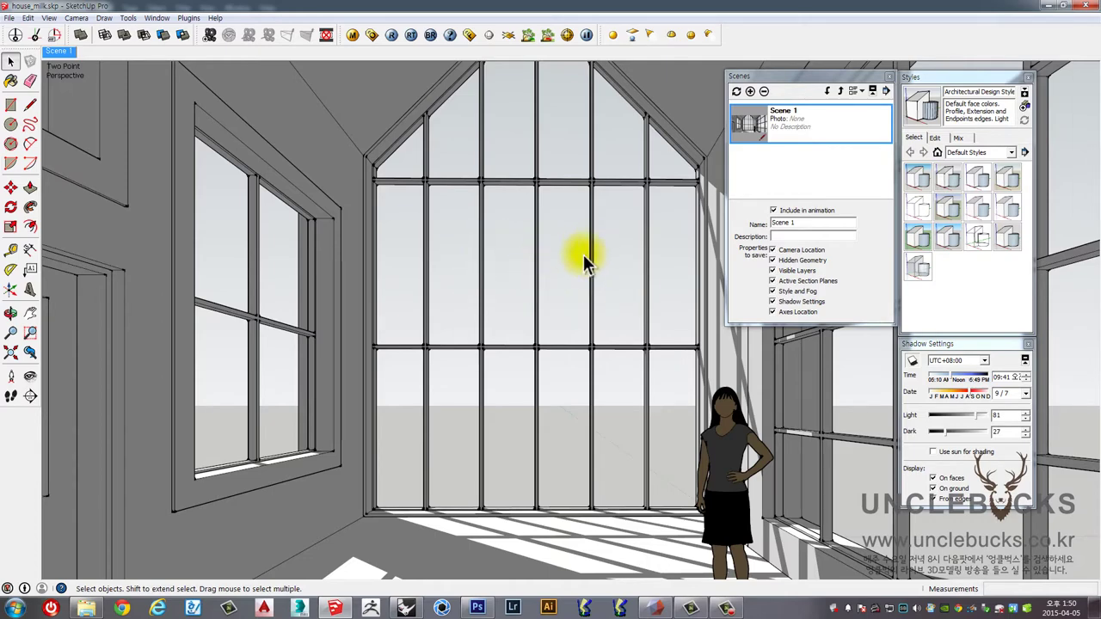
left_click_drag(588, 254, 504, 256)
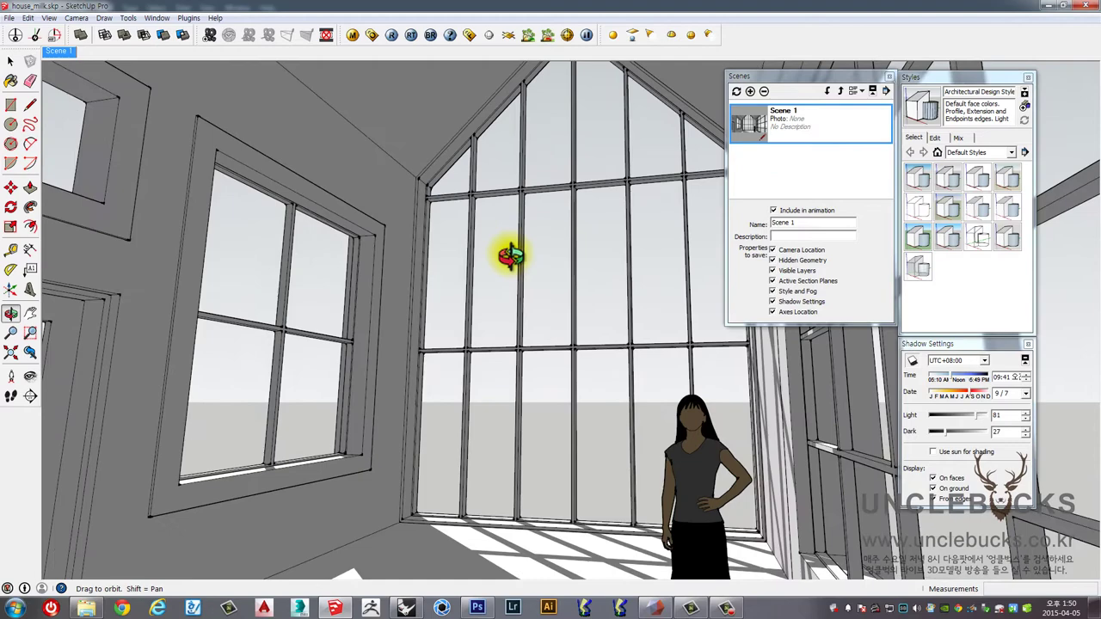
left_click(59, 52)
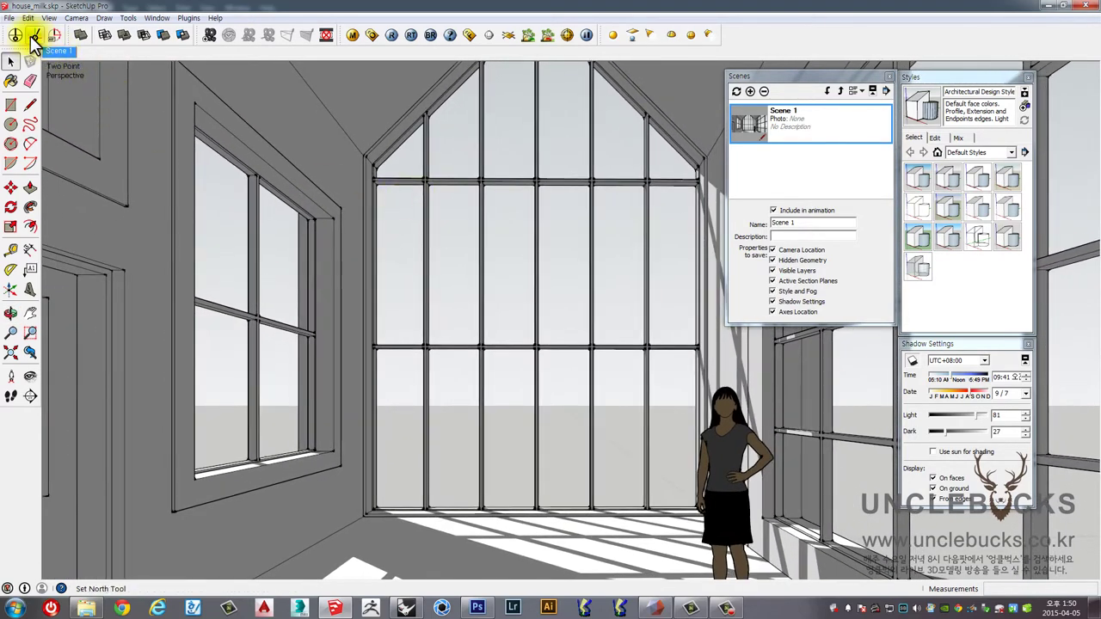
Save the house_milk.skp model and close the scene manager.
left_click(10, 17)
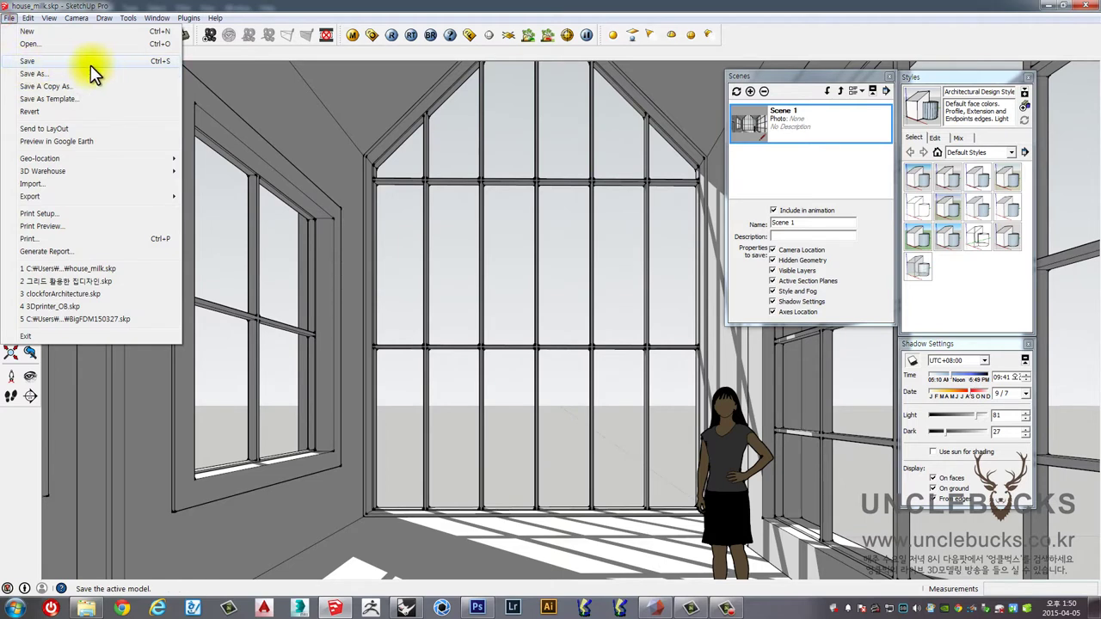
left_click(42, 58)
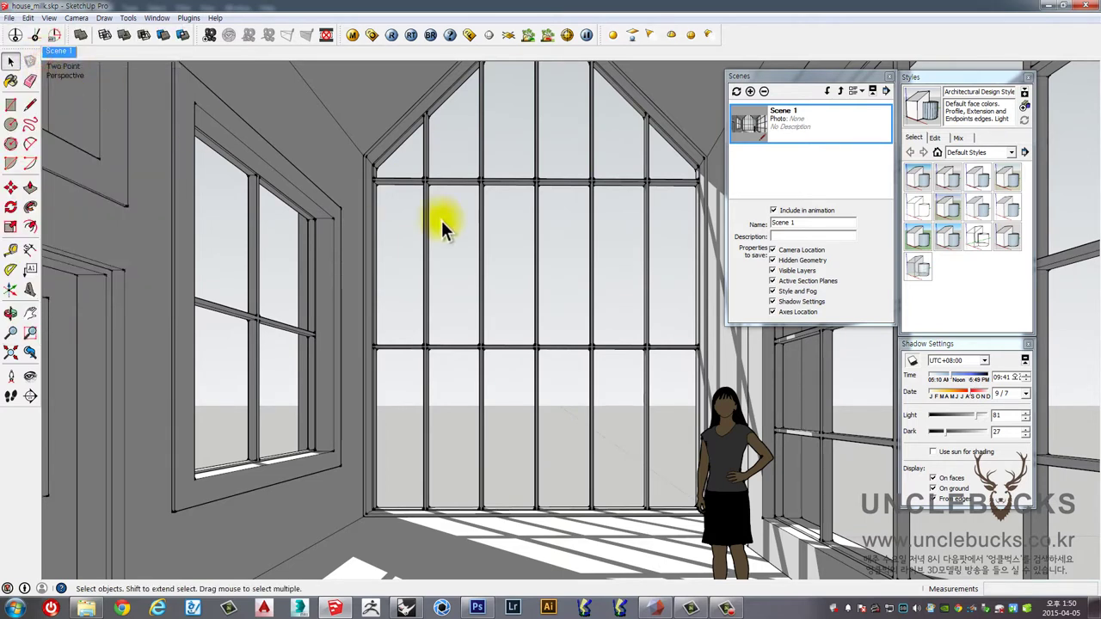
left_click(889, 76)
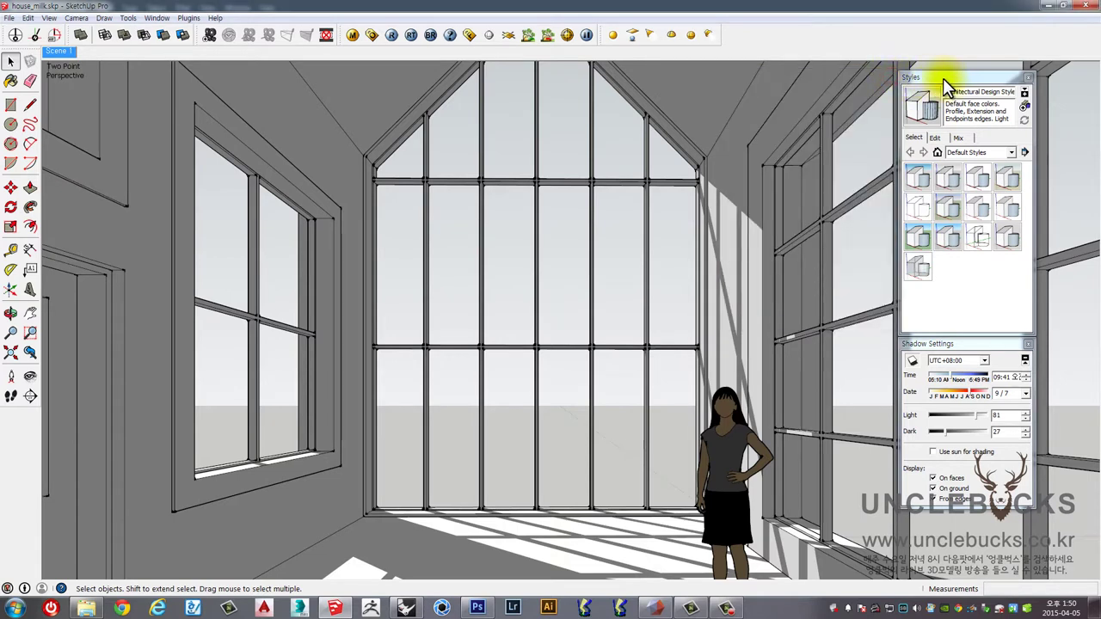
Look over the default style collection and the edge settings of the current style.
left_click(947, 178)
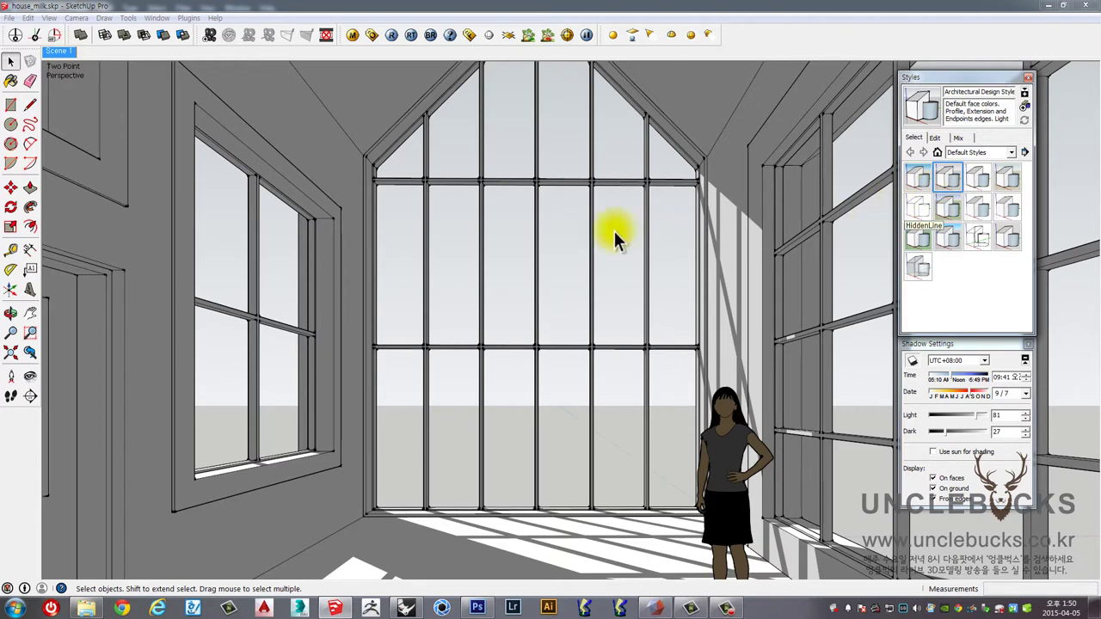
left_click(940, 140)
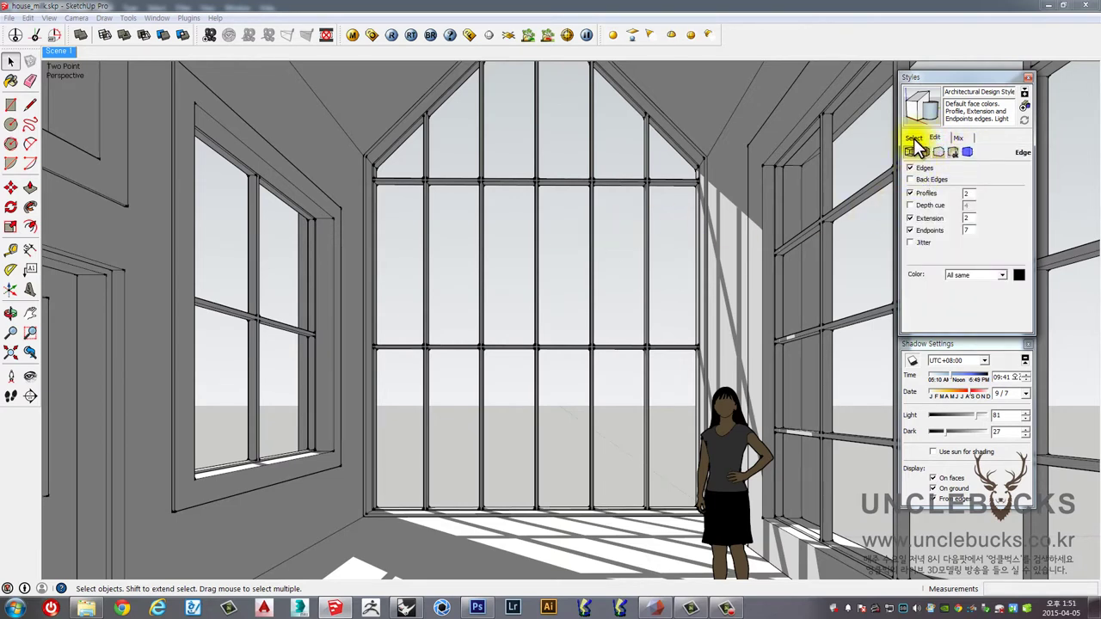
left_click(914, 141)
left_click(934, 140)
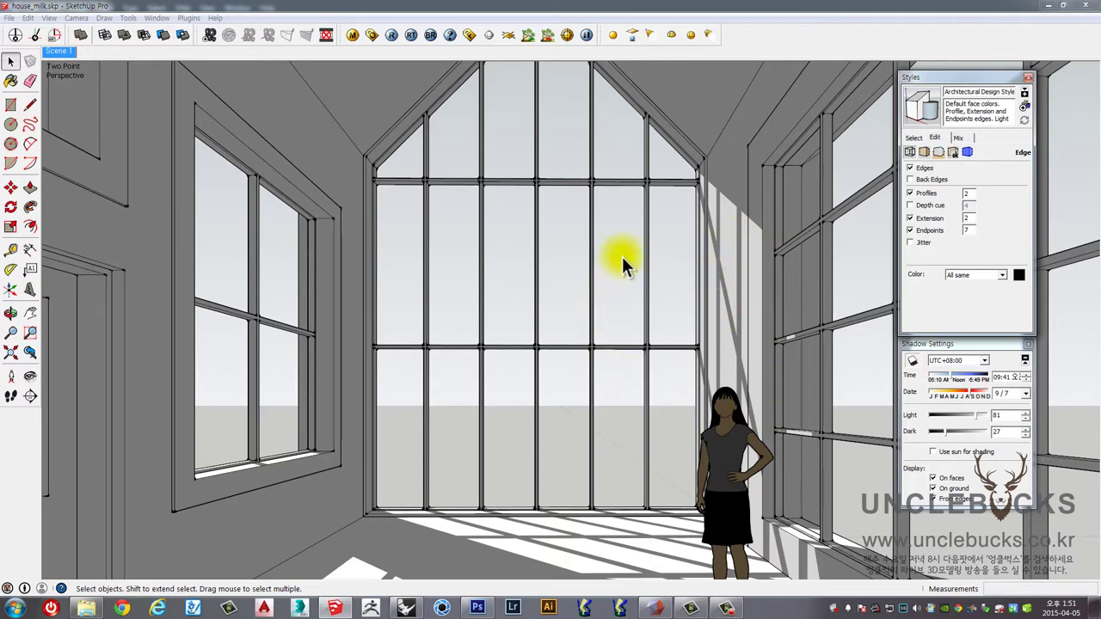
Export the view as a 2D JPEG named house_milk.jpg in the work folder, replacing the existing file.
left_click(9, 19)
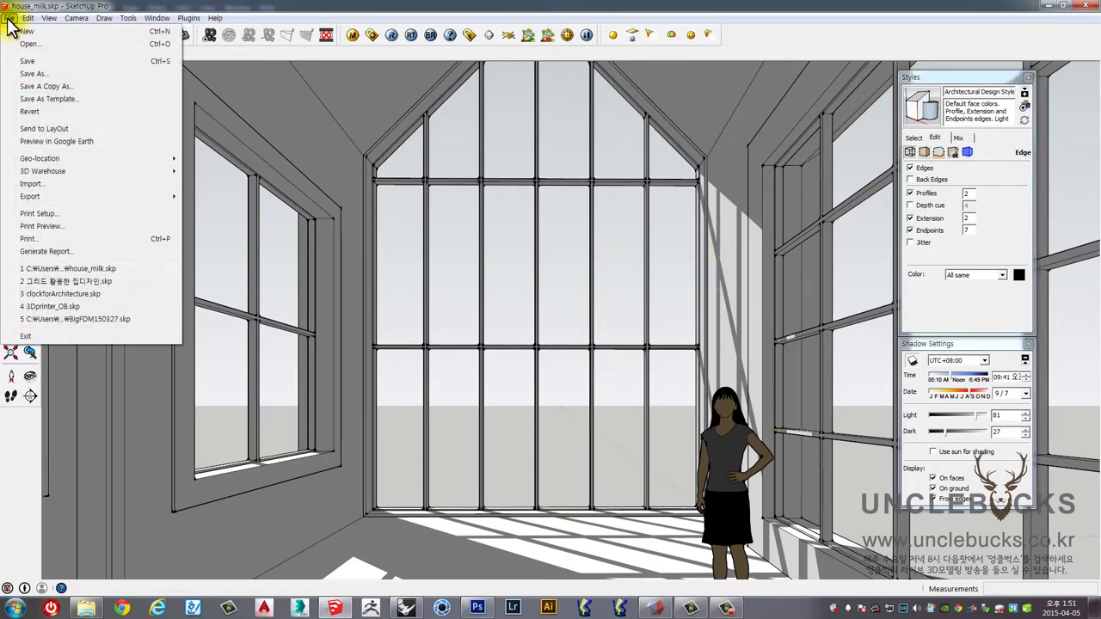
mouse_move(61, 196)
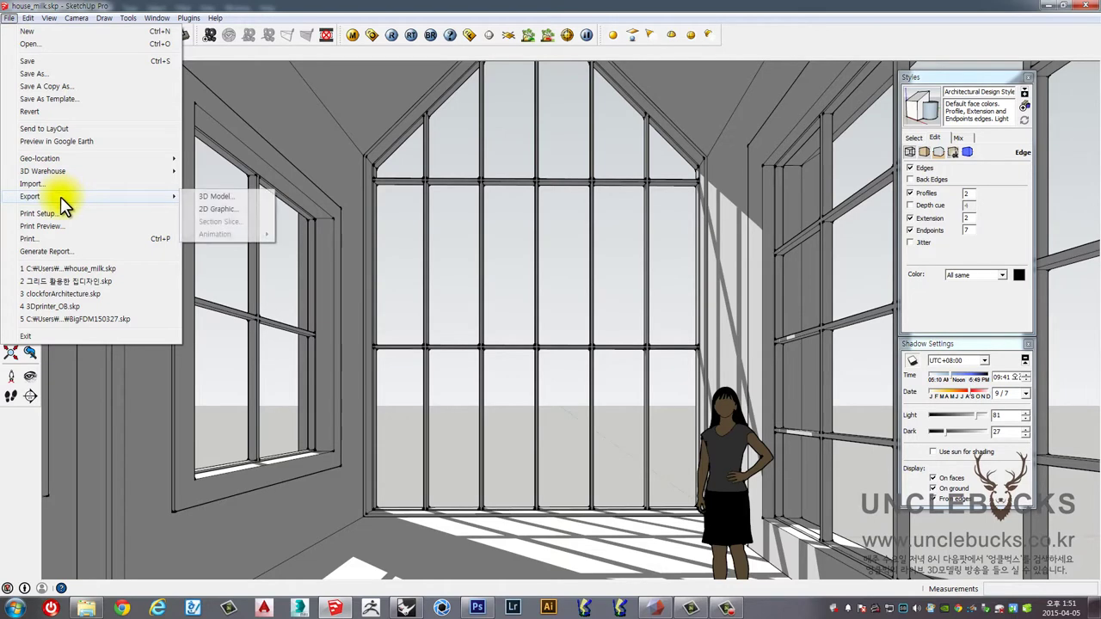
left_click(229, 209)
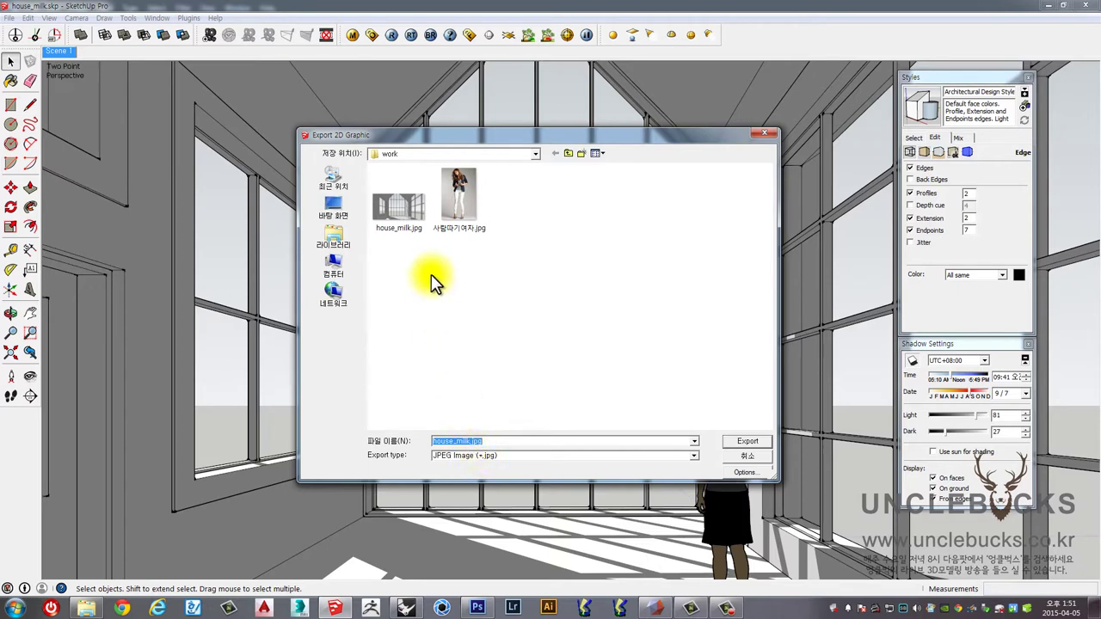
left_click(403, 222)
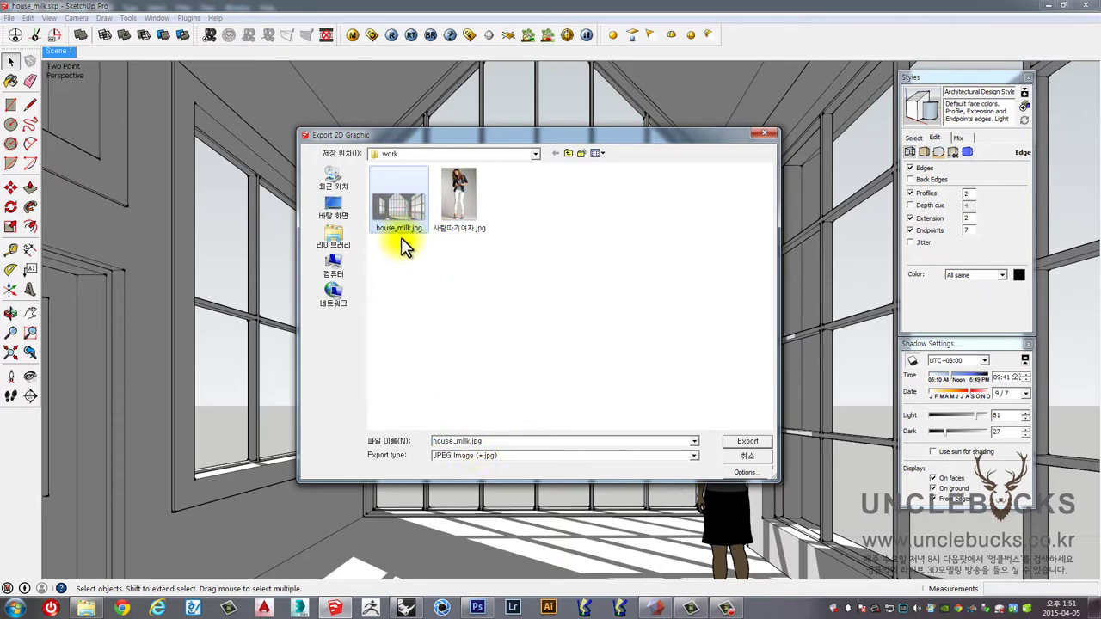
left_click(748, 442)
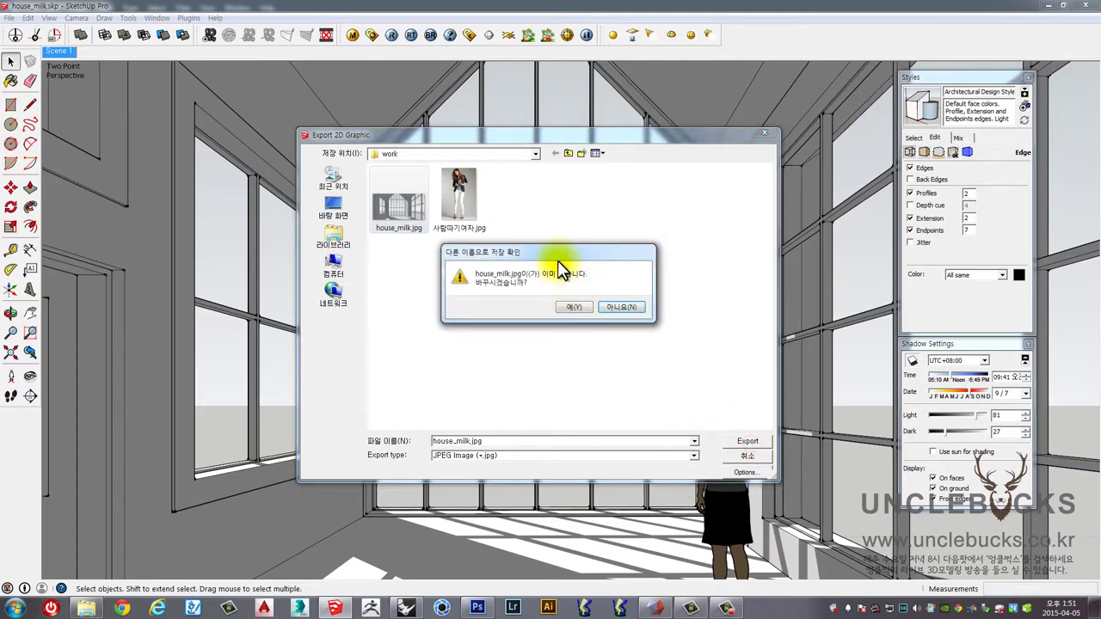
left_click_drag(560, 249, 576, 228)
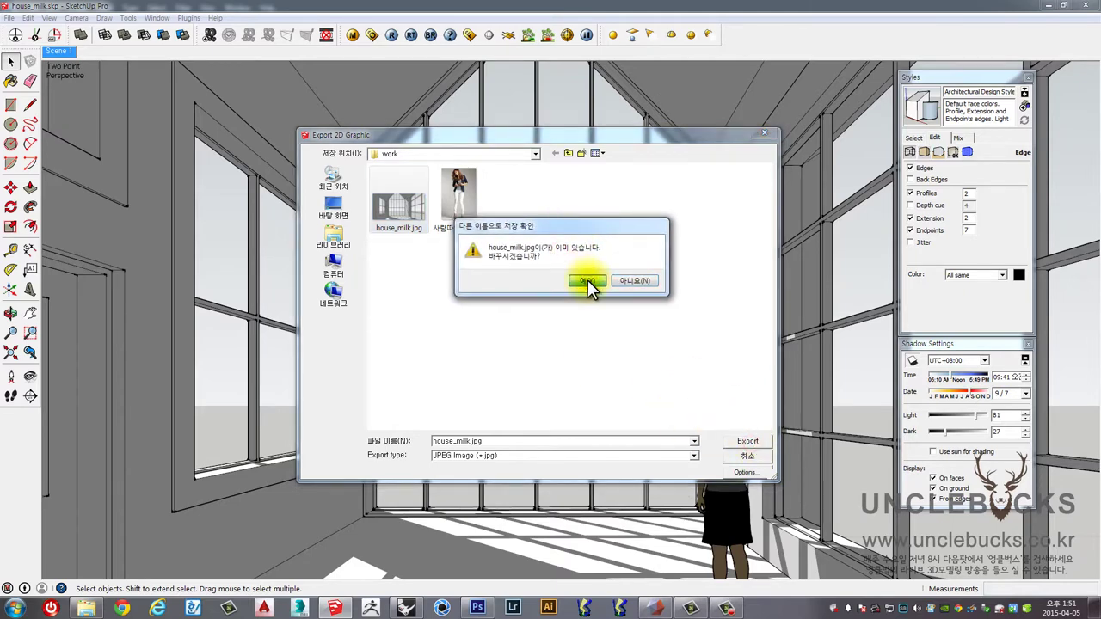
left_click(588, 281)
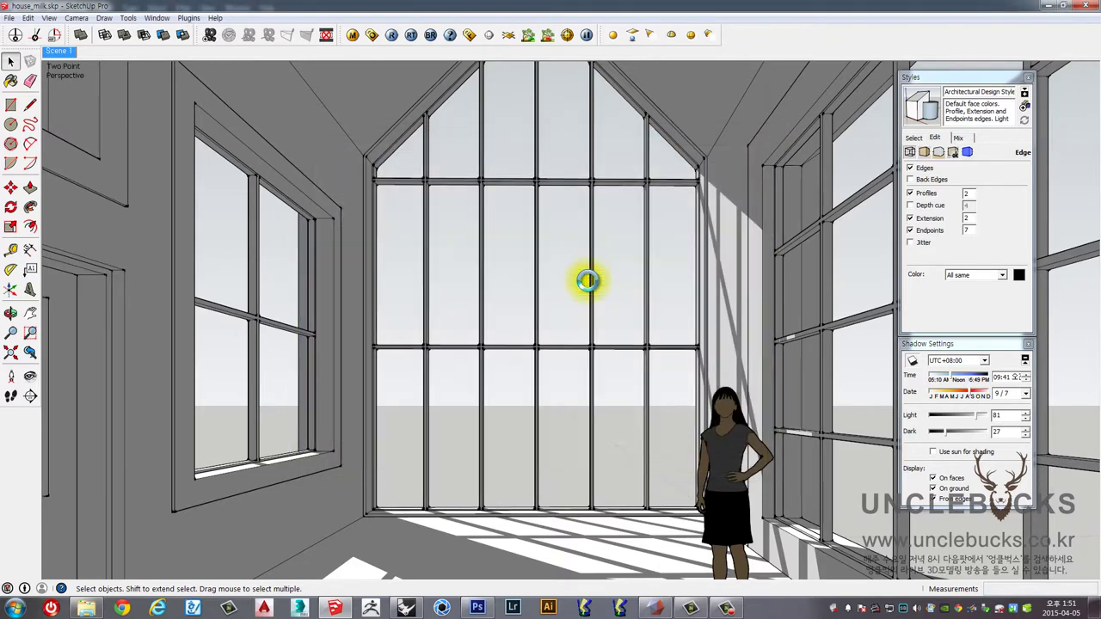
Try hiding the standing woman component without updating the scene.
left_click(729, 415)
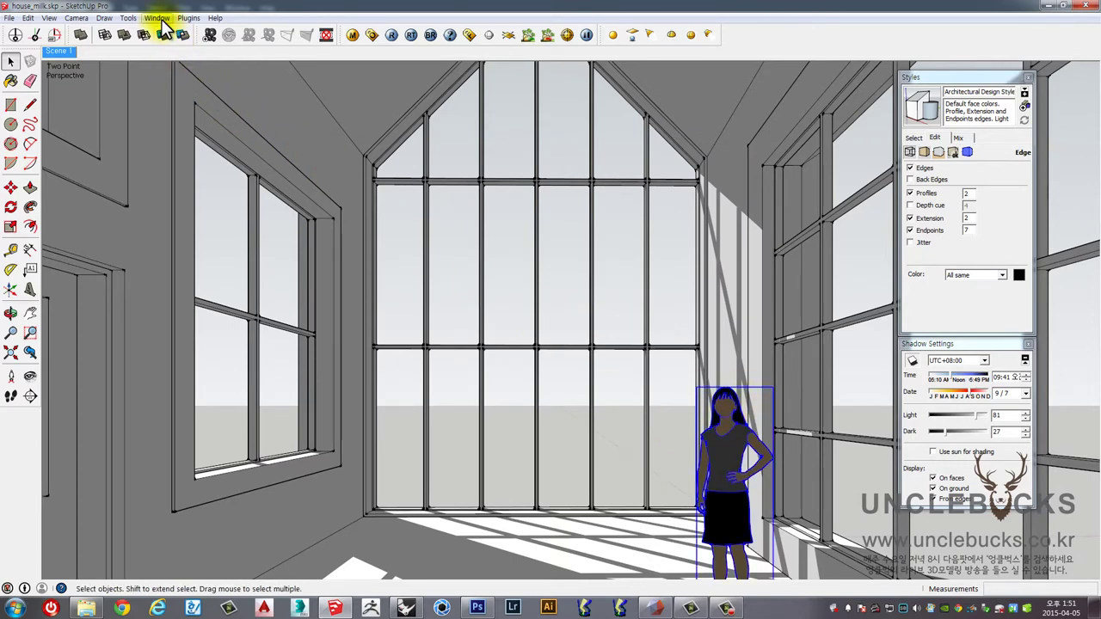
right_click(714, 413)
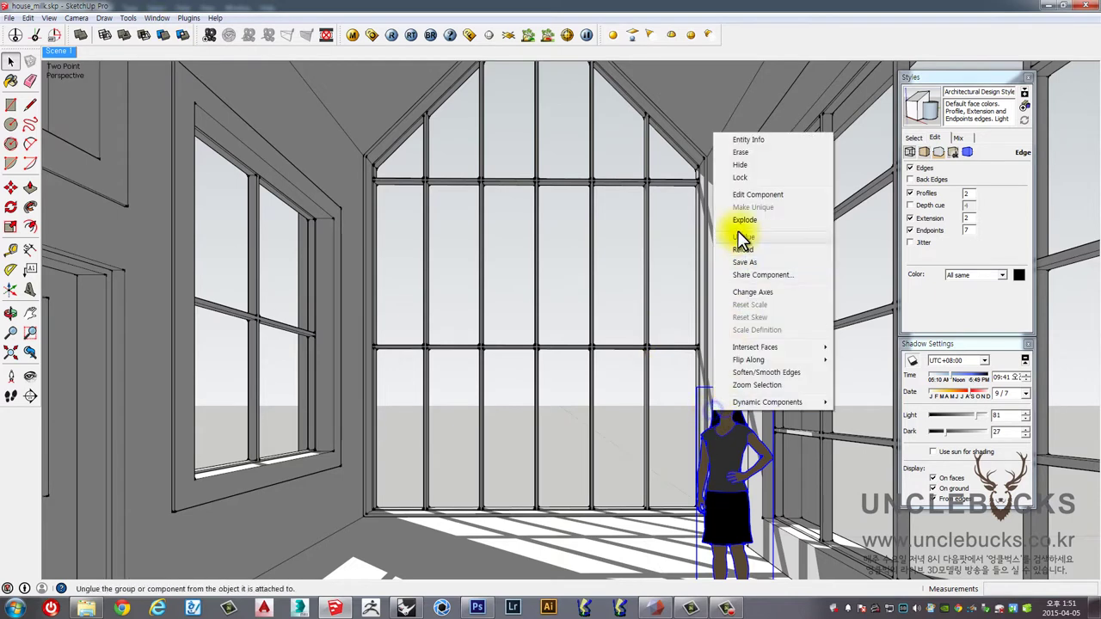
left_click(742, 165)
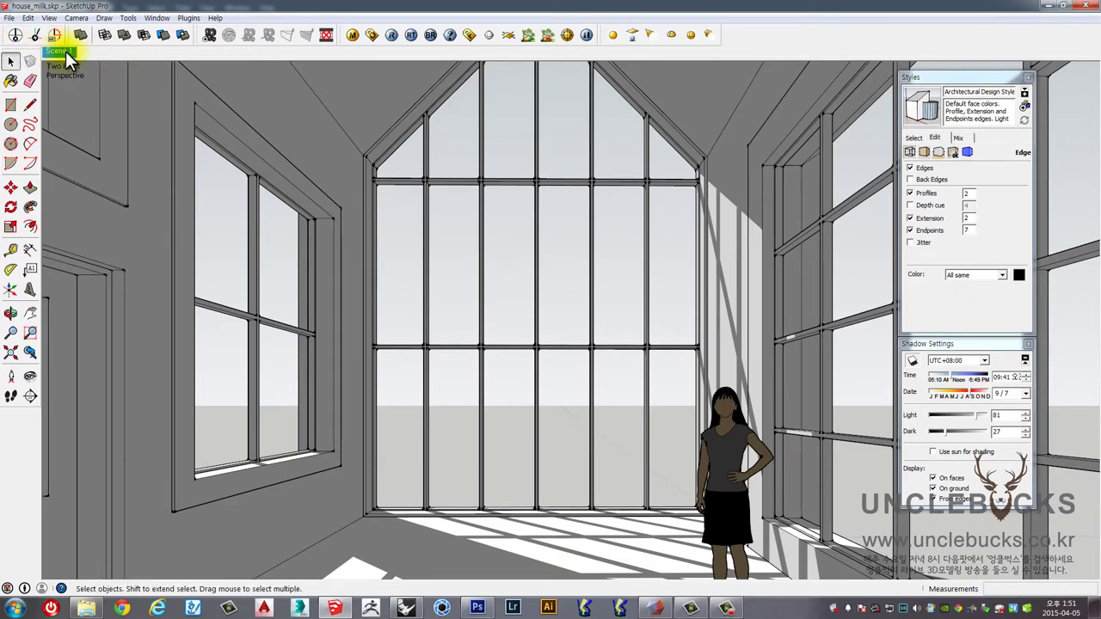
Hide the standing woman component and update Scene 1 with the change.
right_click(732, 406)
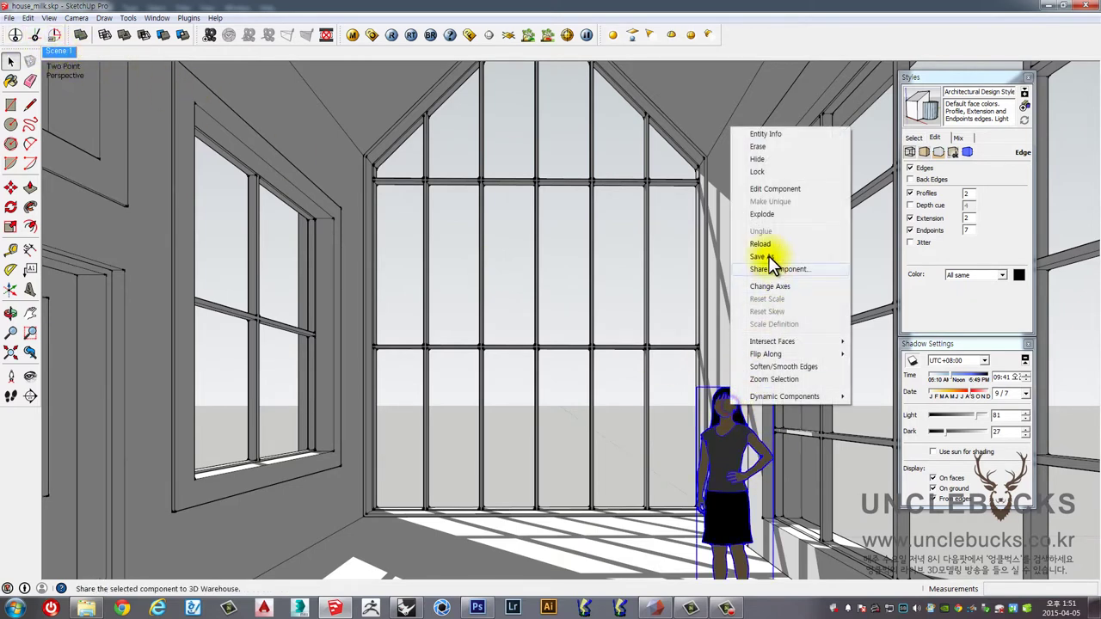
left_click(758, 159)
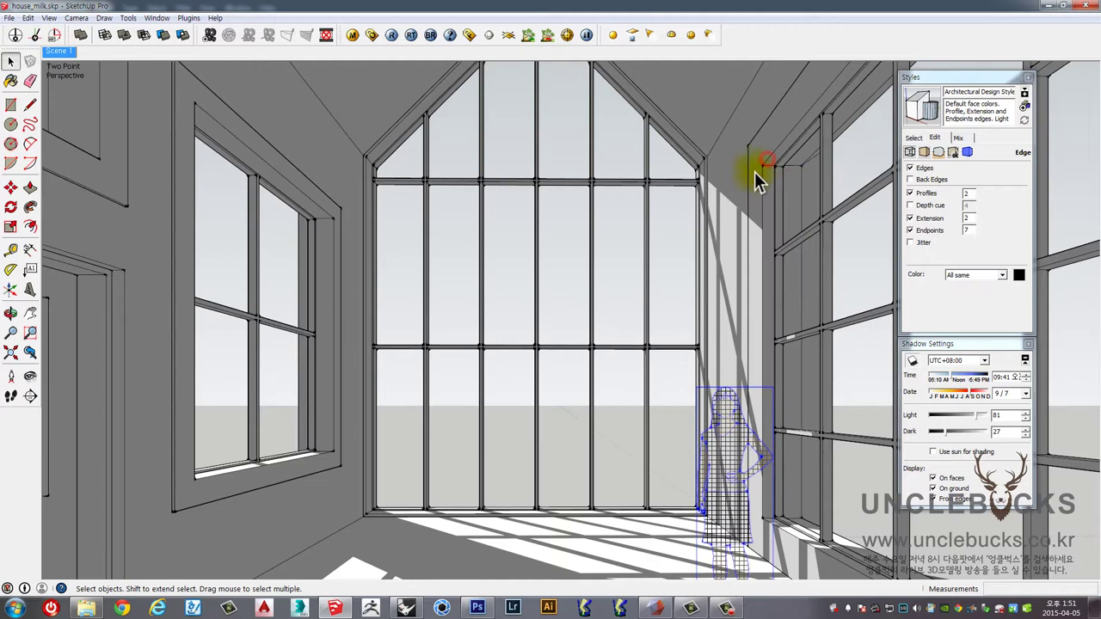
left_click(572, 272)
right_click(62, 50)
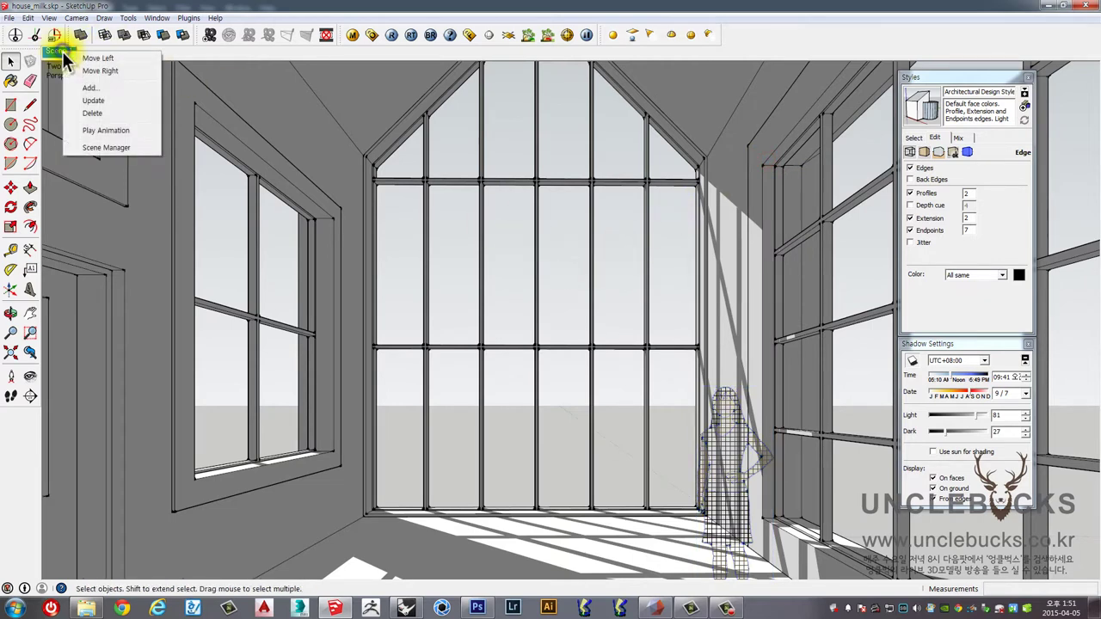
left_click(89, 101)
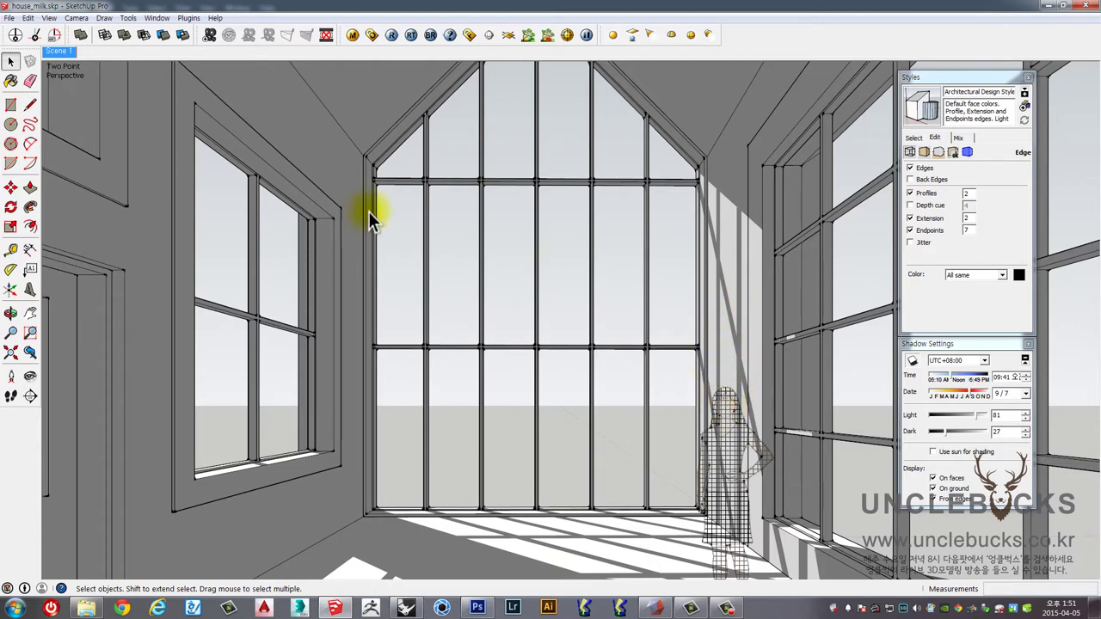
Turn off the hidden geometry display and update Scene 1, saving the style changes as a new style.
left_click(49, 18)
left_click(52, 47)
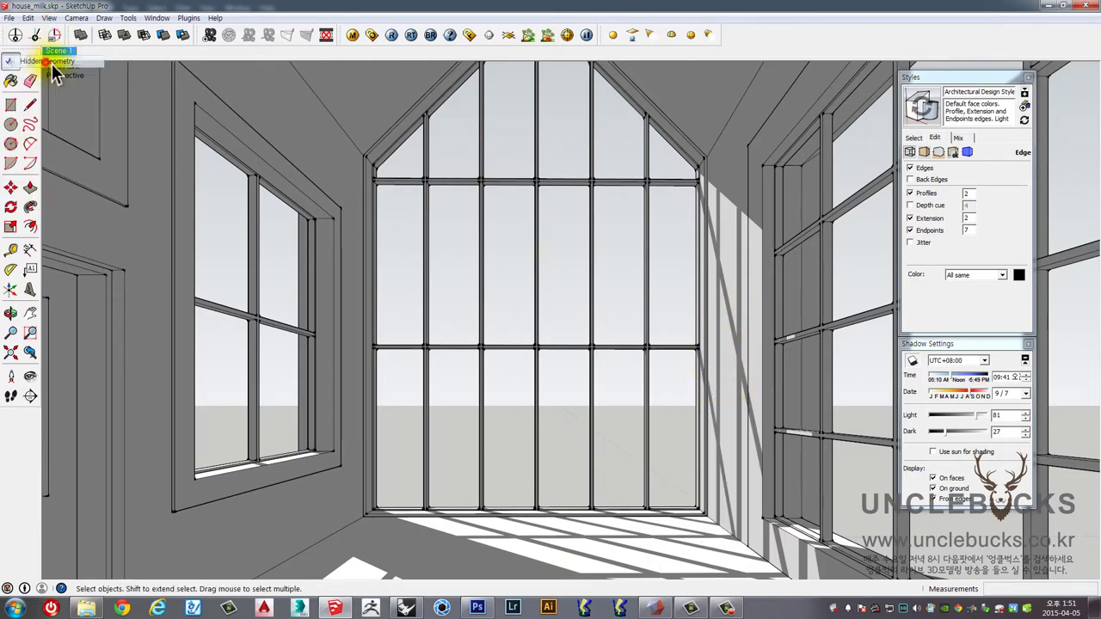
right_click(55, 50)
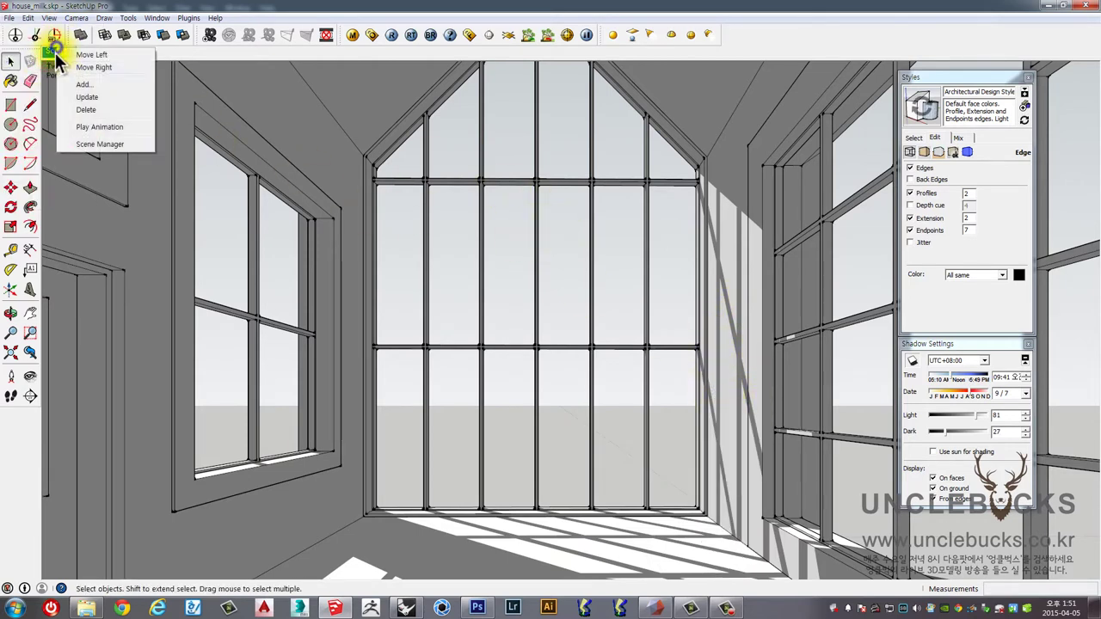
left_click(86, 97)
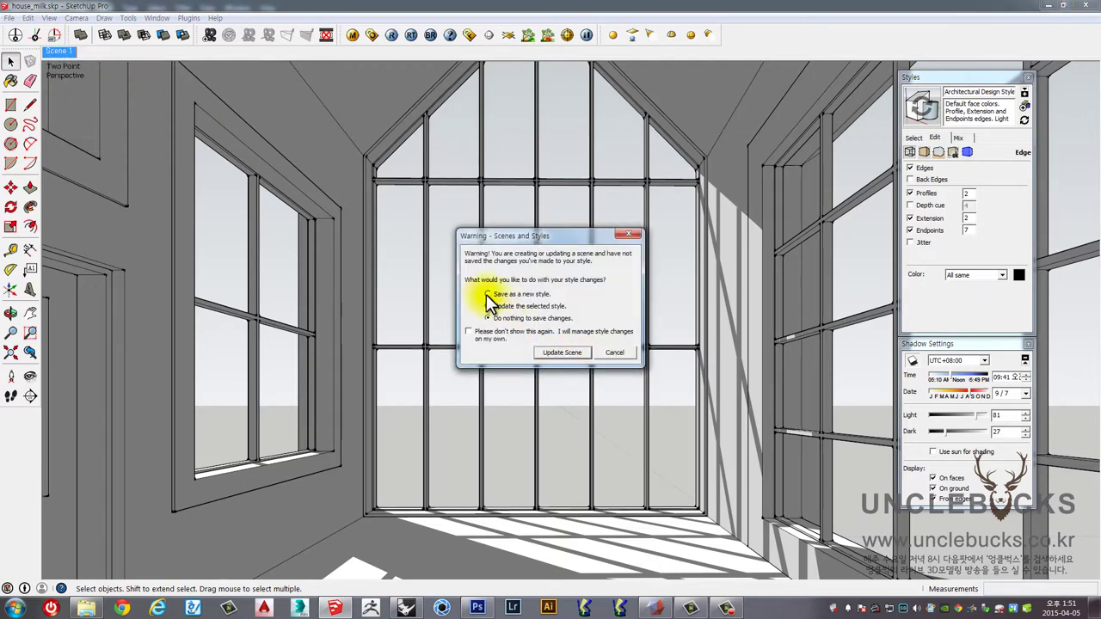
left_click(488, 293)
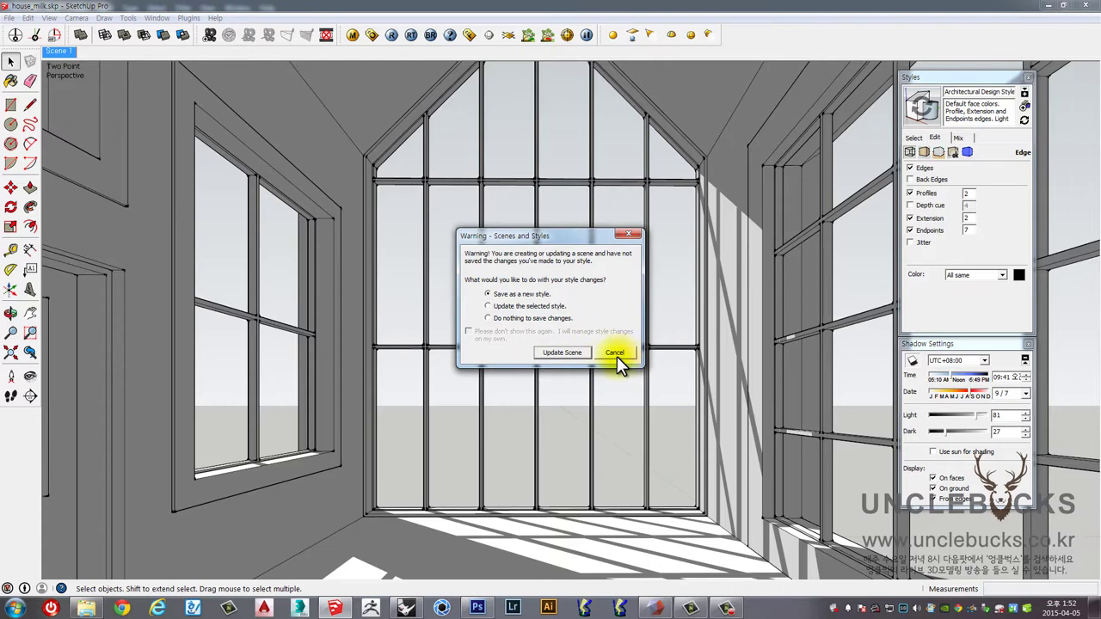
left_click(585, 354)
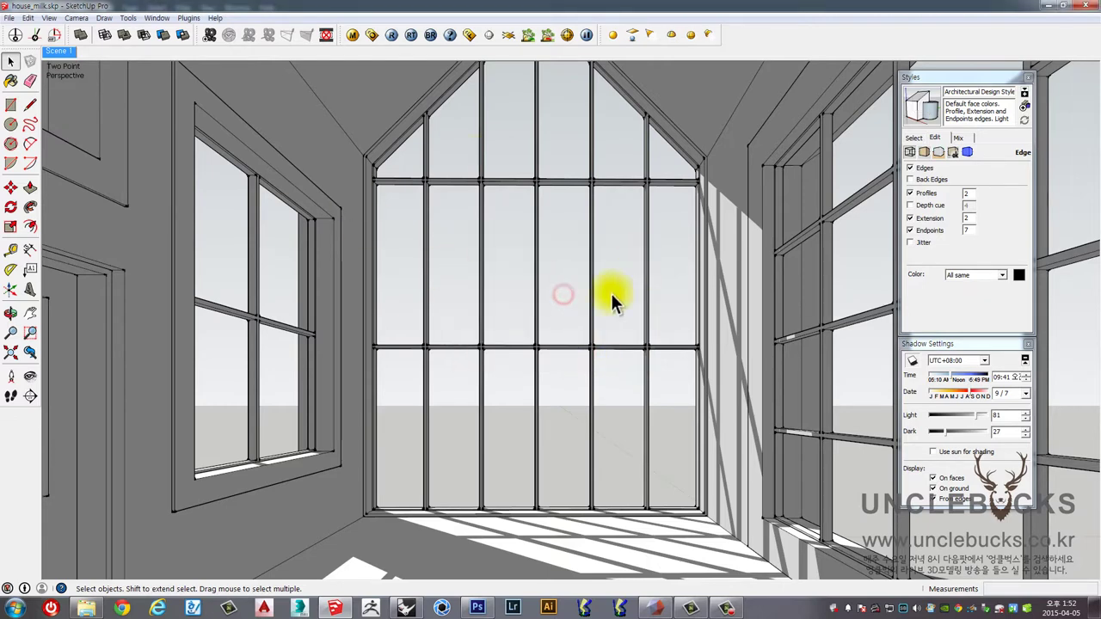
Set up a 2D graphic export as house_milk.jpg in the work folder, declining to replace the existing file.
left_click(10, 18)
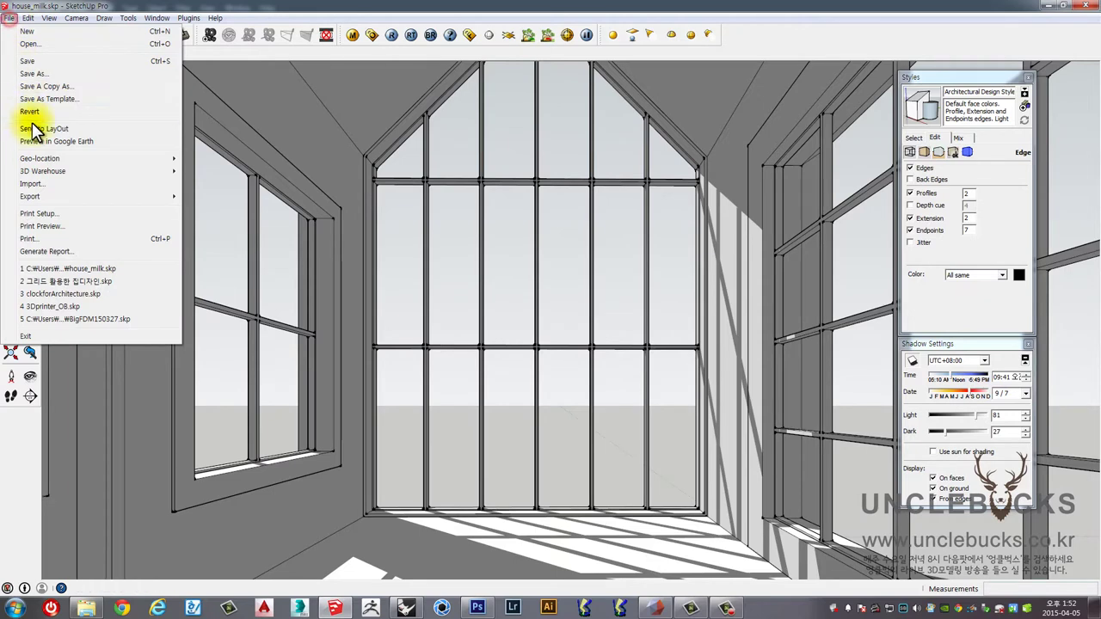
left_click(43, 197)
left_click(222, 210)
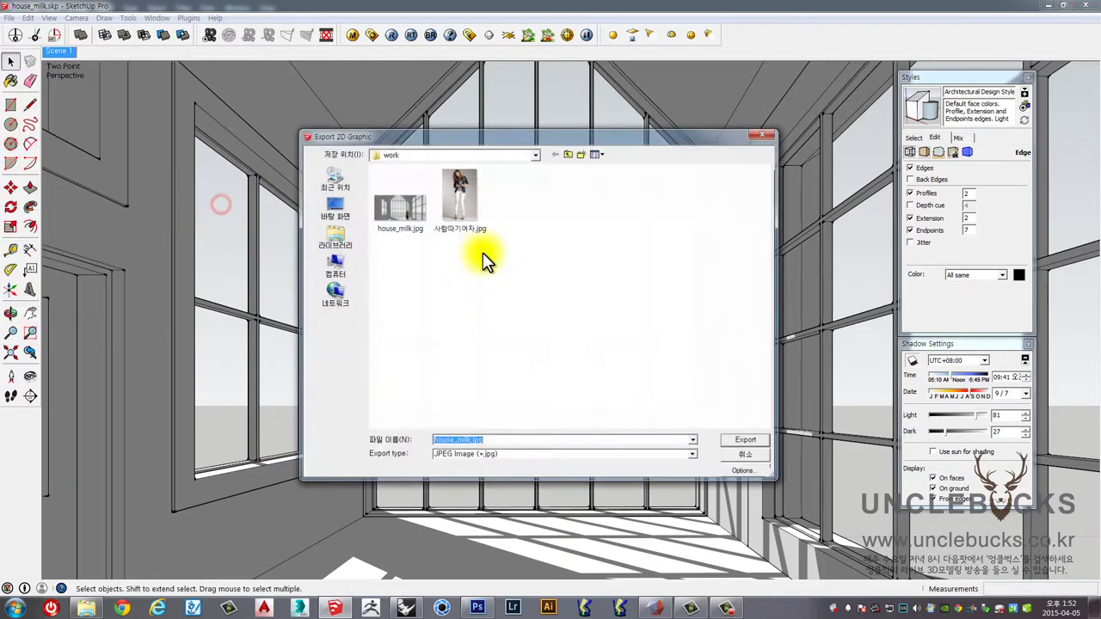
left_click(423, 222)
left_click(745, 441)
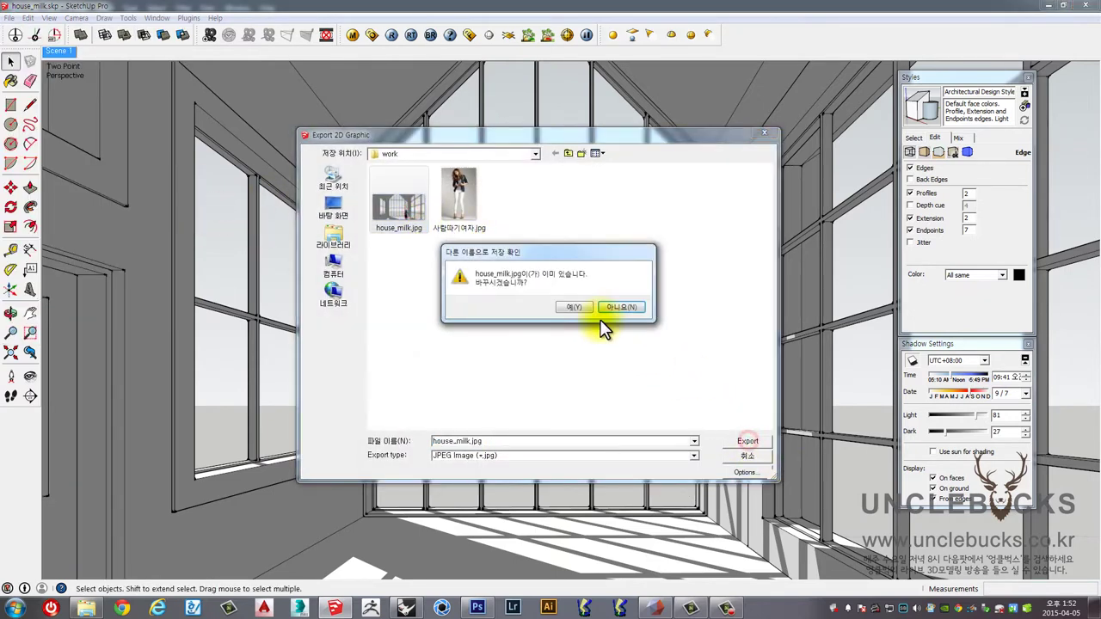
left_click(621, 308)
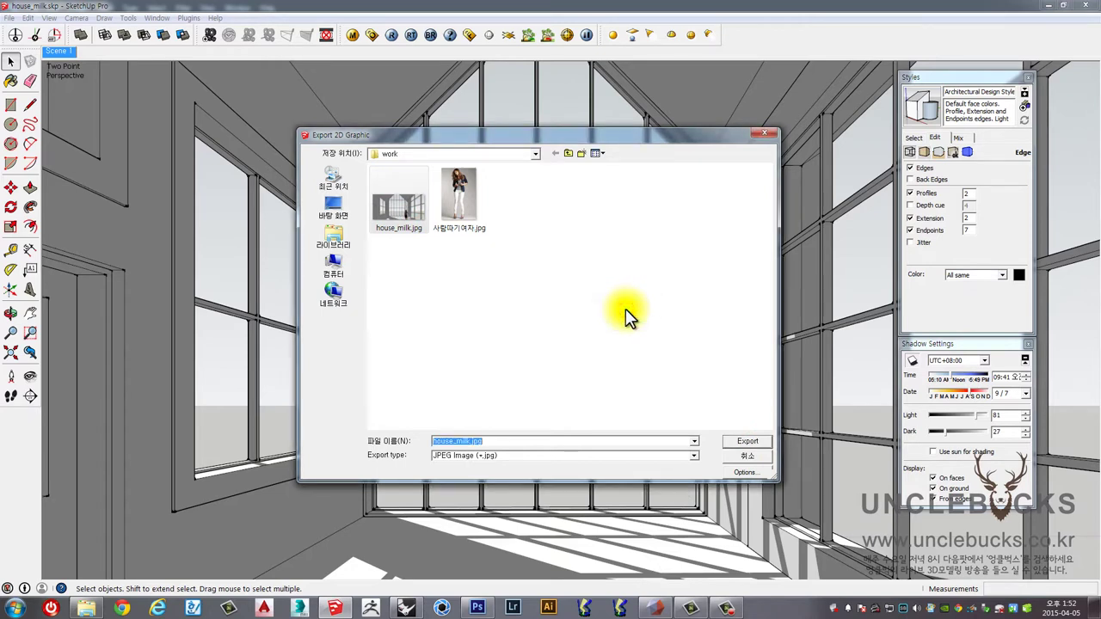
Examine the width and height in the JPEG export options, trying the view size option.
left_click(737, 471)
left_click_drag(509, 222, 569, 191)
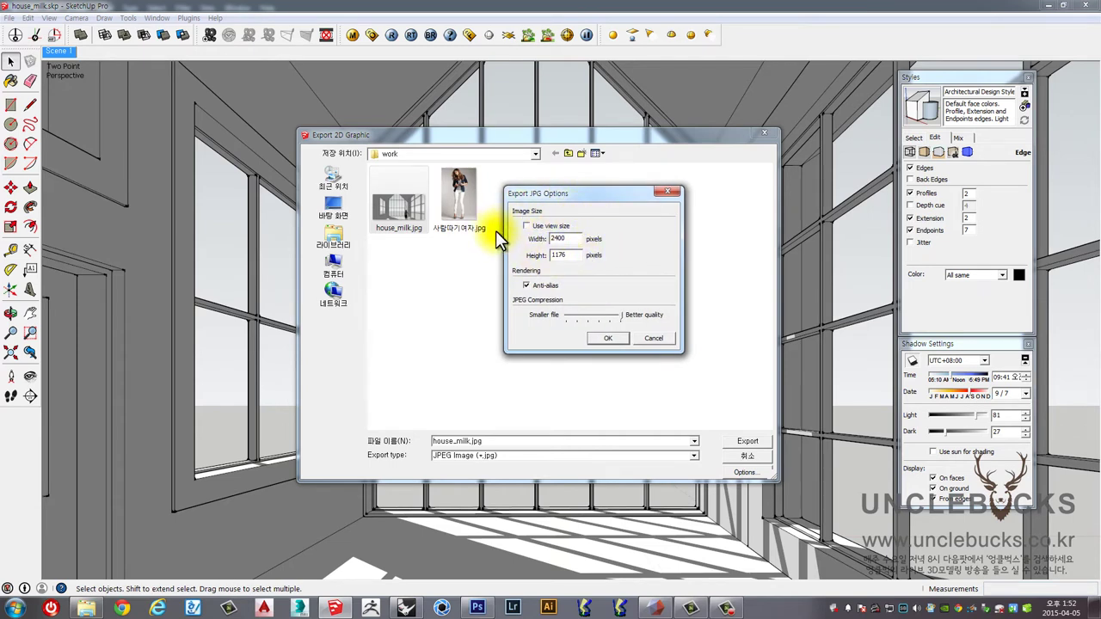
double_click(560, 238)
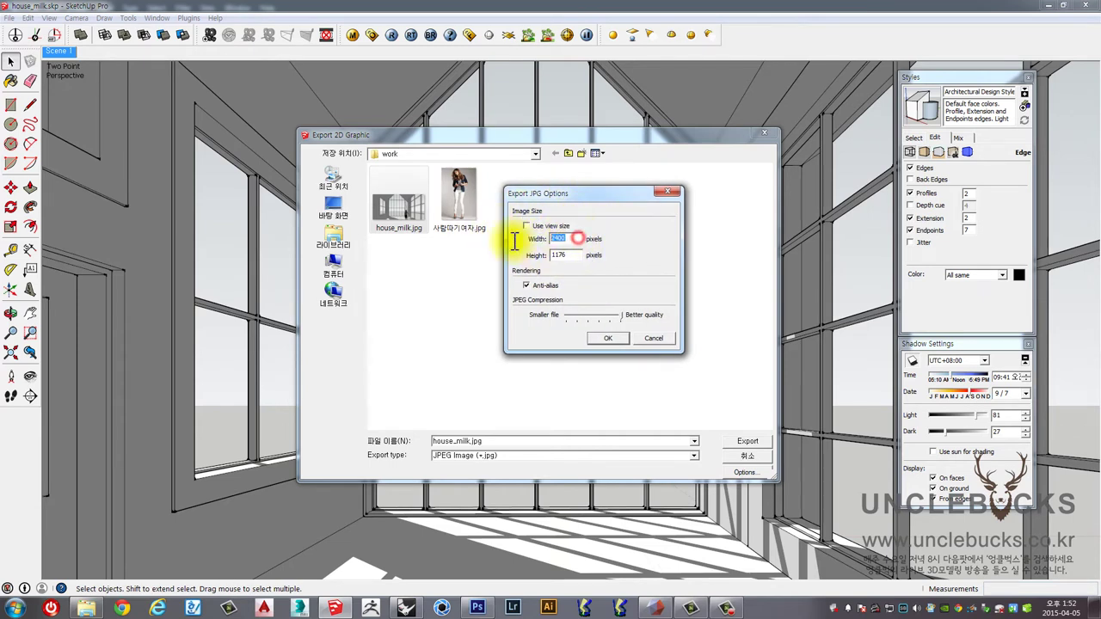
left_click(573, 255)
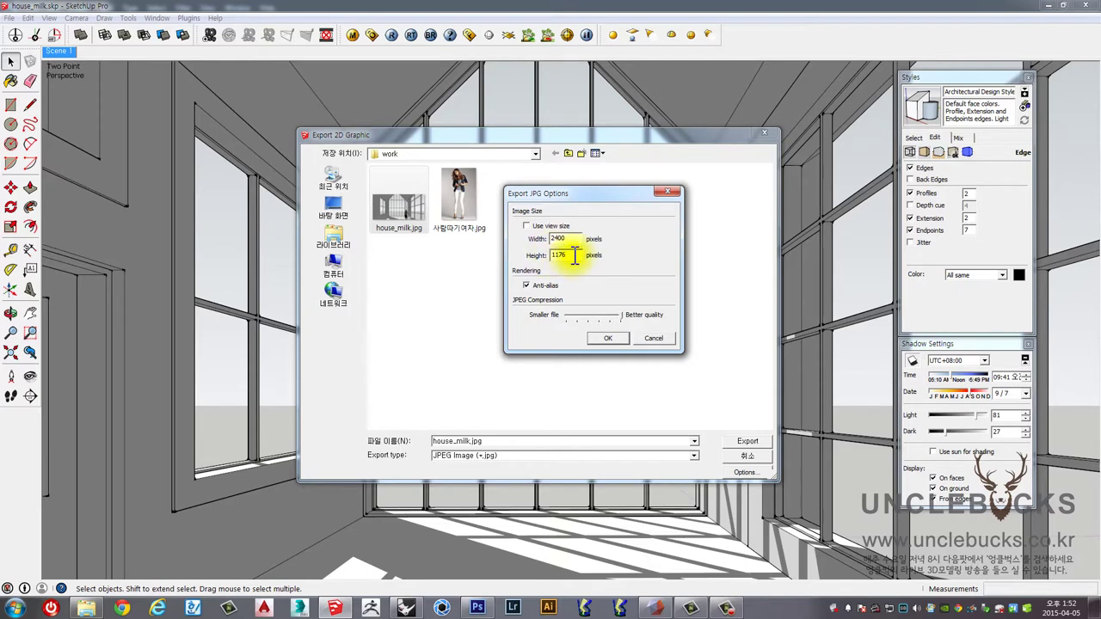
left_click_drag(571, 256, 527, 254)
left_click_drag(574, 239, 508, 239)
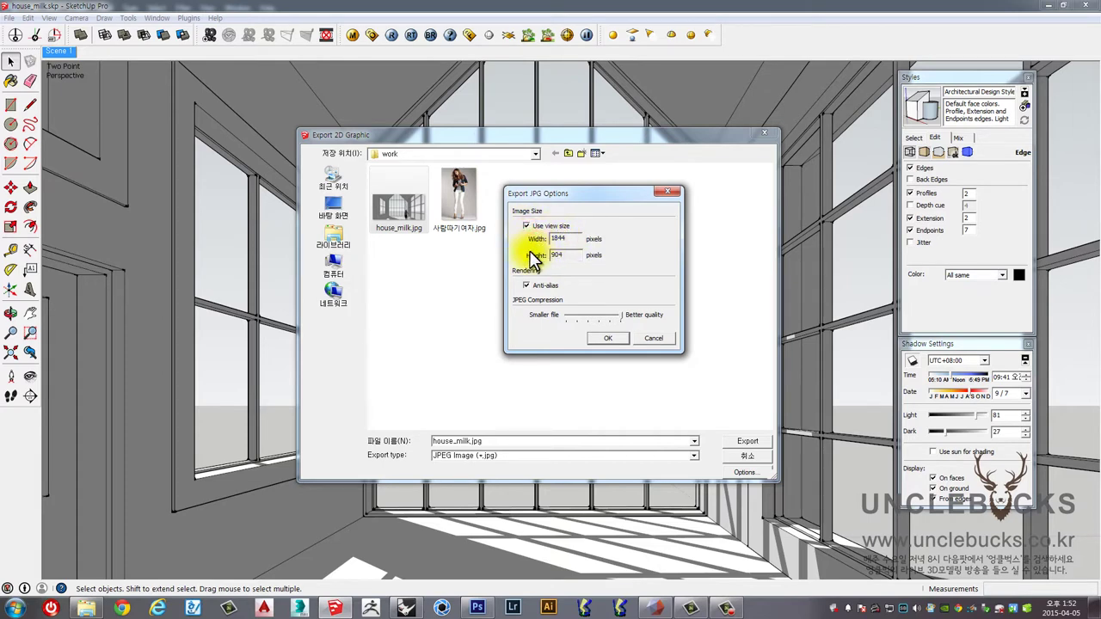
left_click(526, 225)
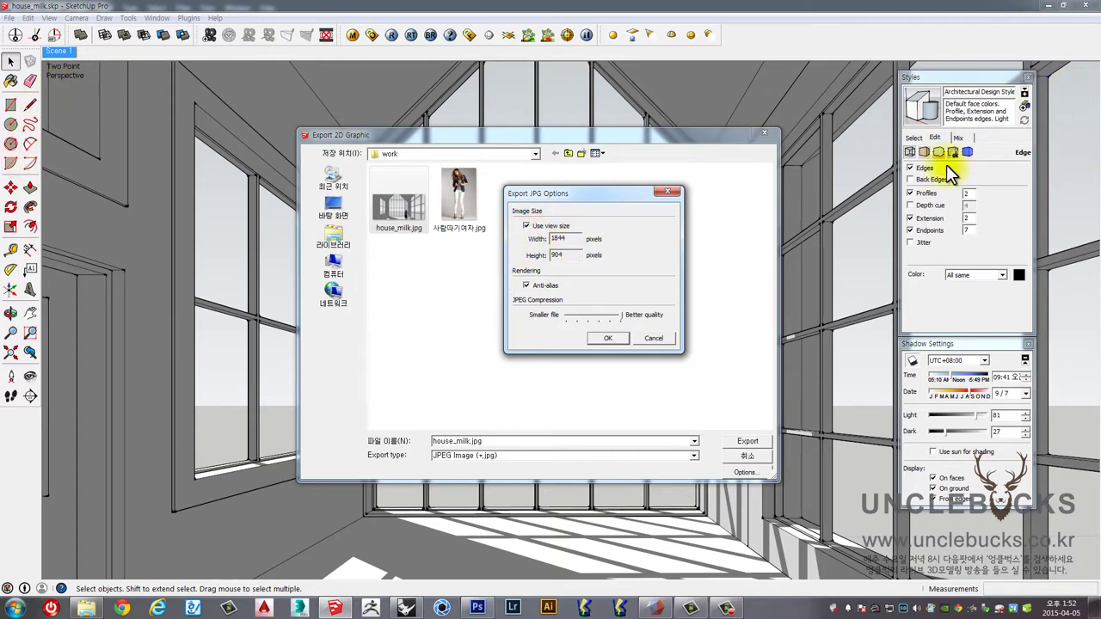
left_click_drag(568, 239, 537, 239)
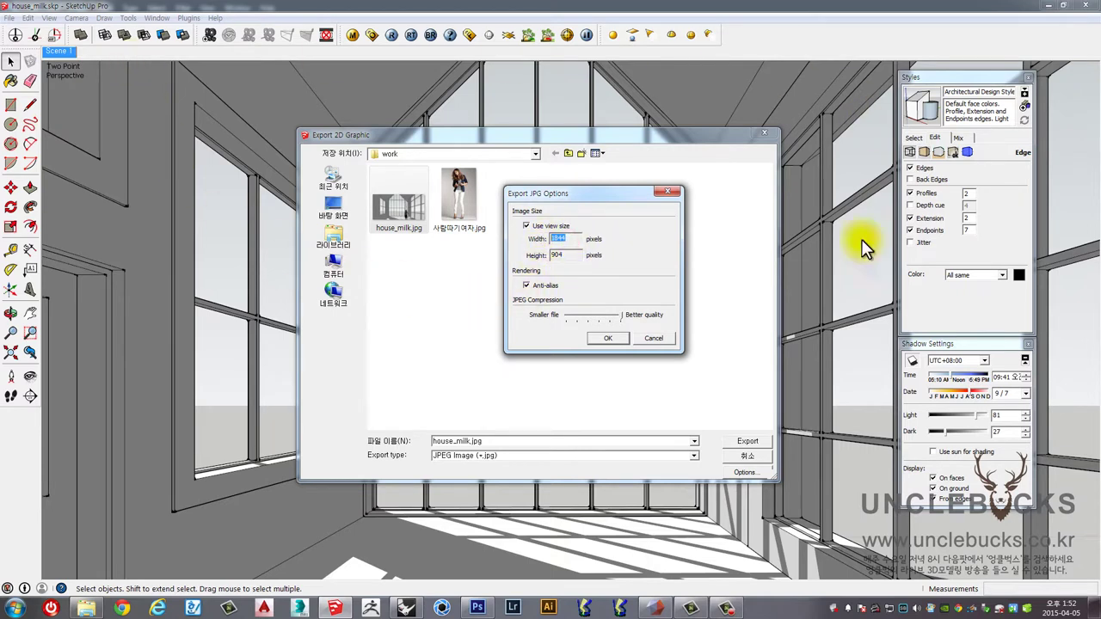
Set a custom export width of 2400 pixels instead of the view size and export over the existing house_milk.jpg.
left_click(527, 226)
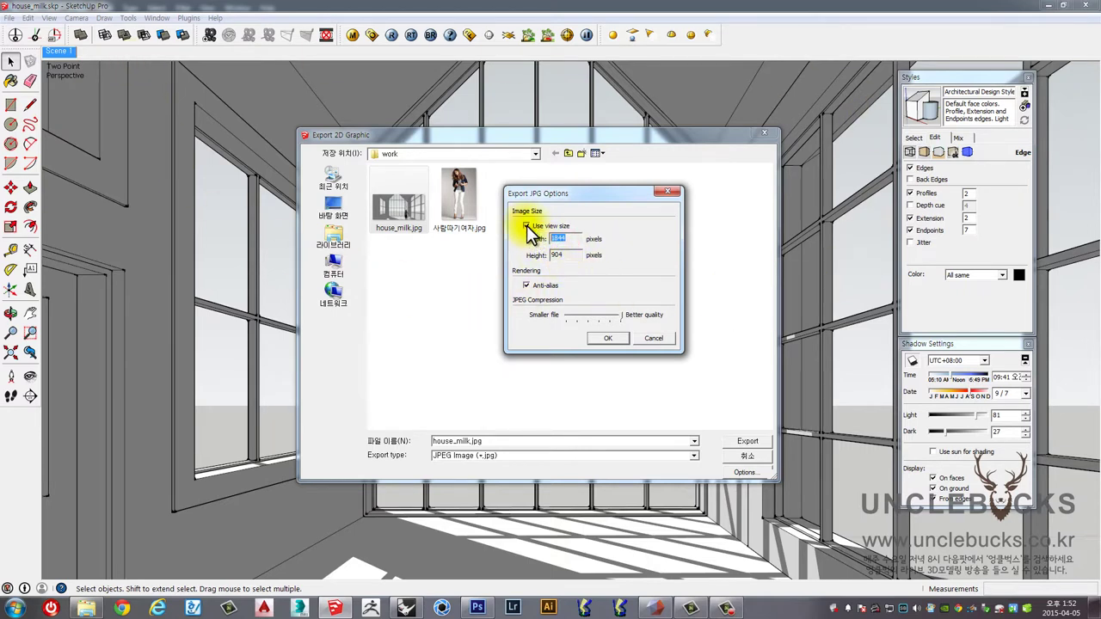
type("2")
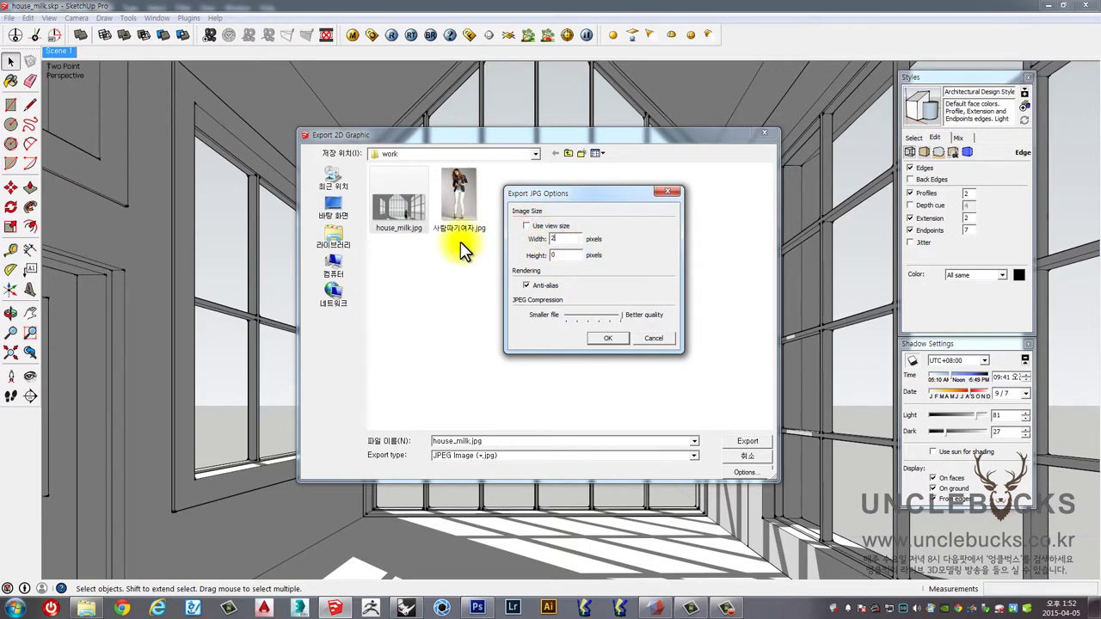
type("400")
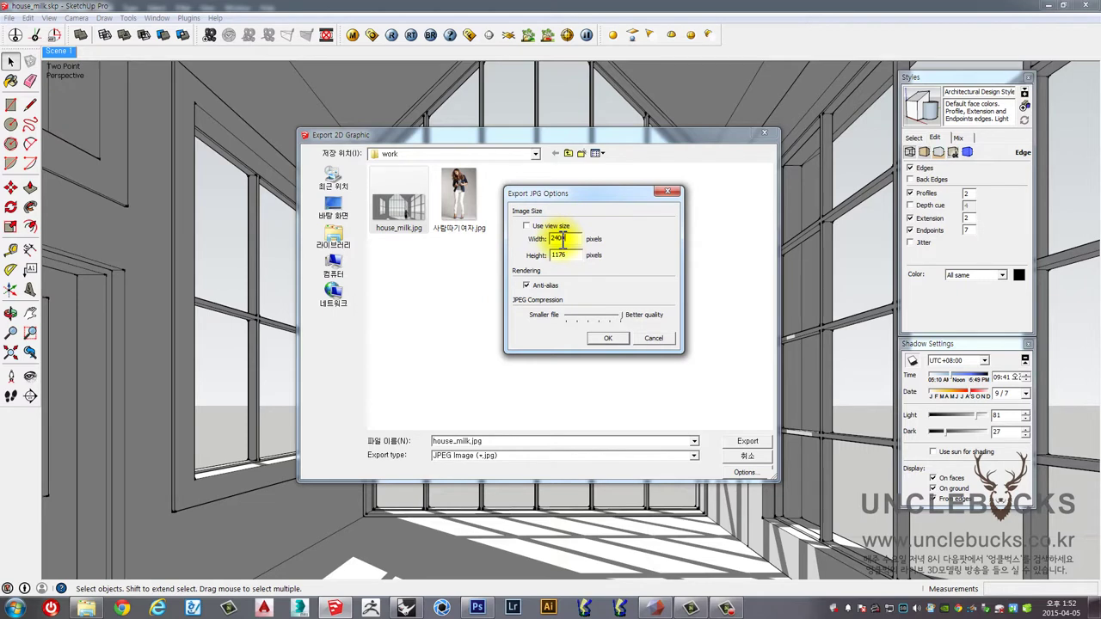
left_click(618, 338)
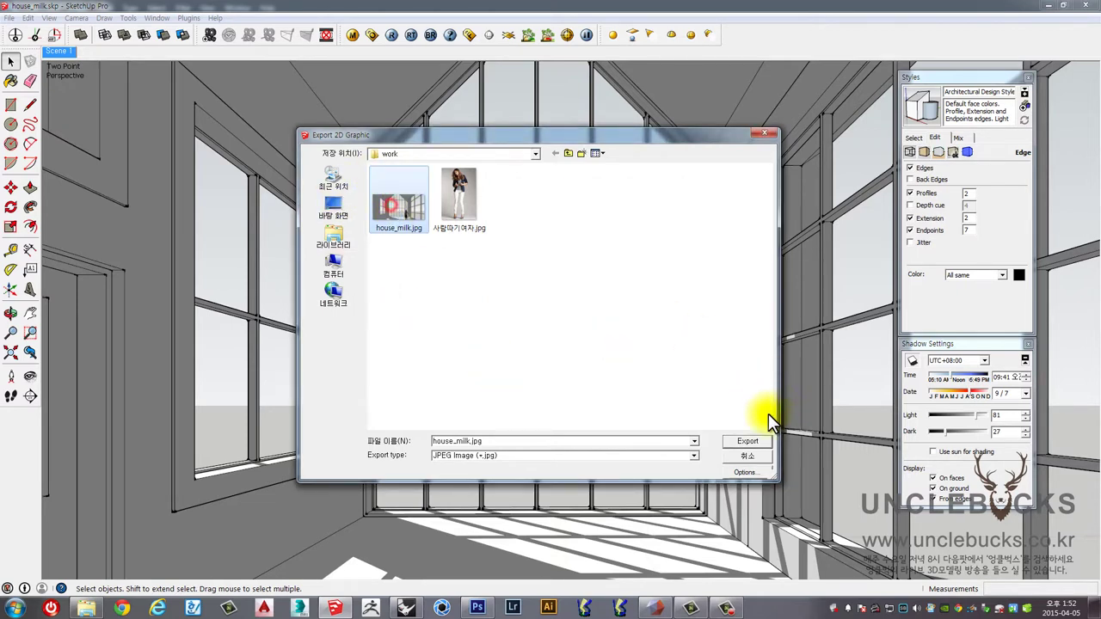
left_click(748, 442)
left_click(561, 308)
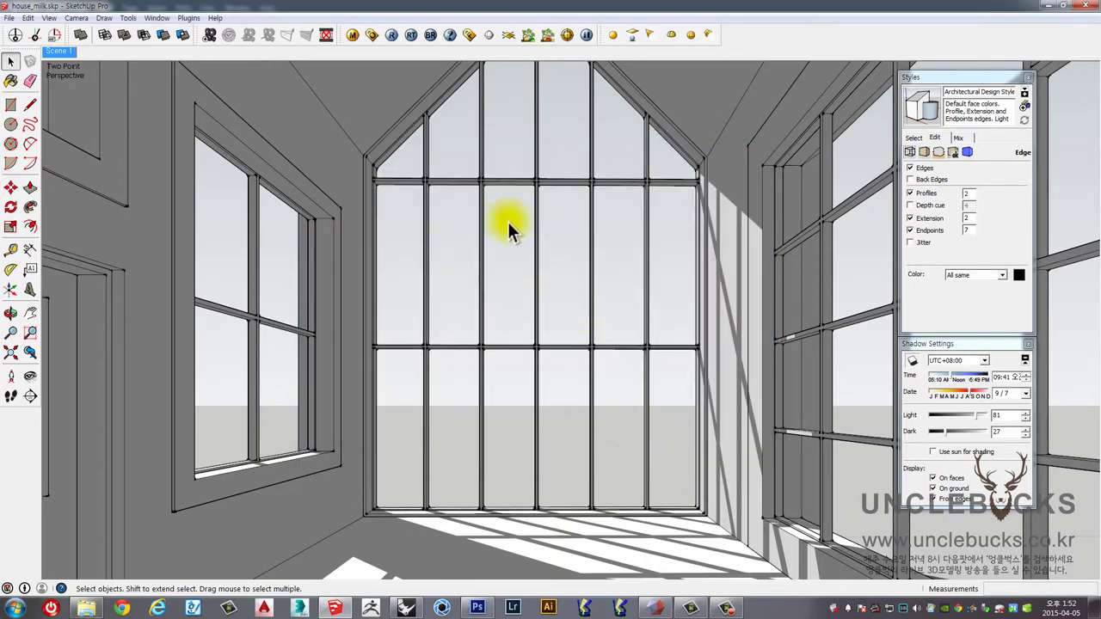
Switch to Photoshop and open house_milk.jpg from the work folder.
left_click(477, 608)
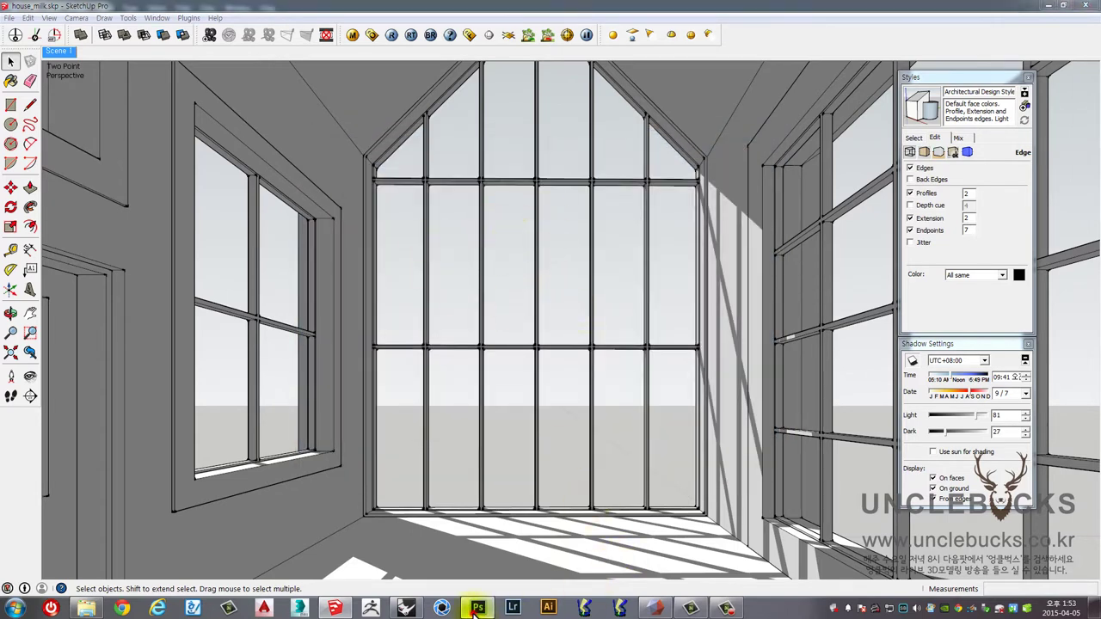
left_click(32, 8)
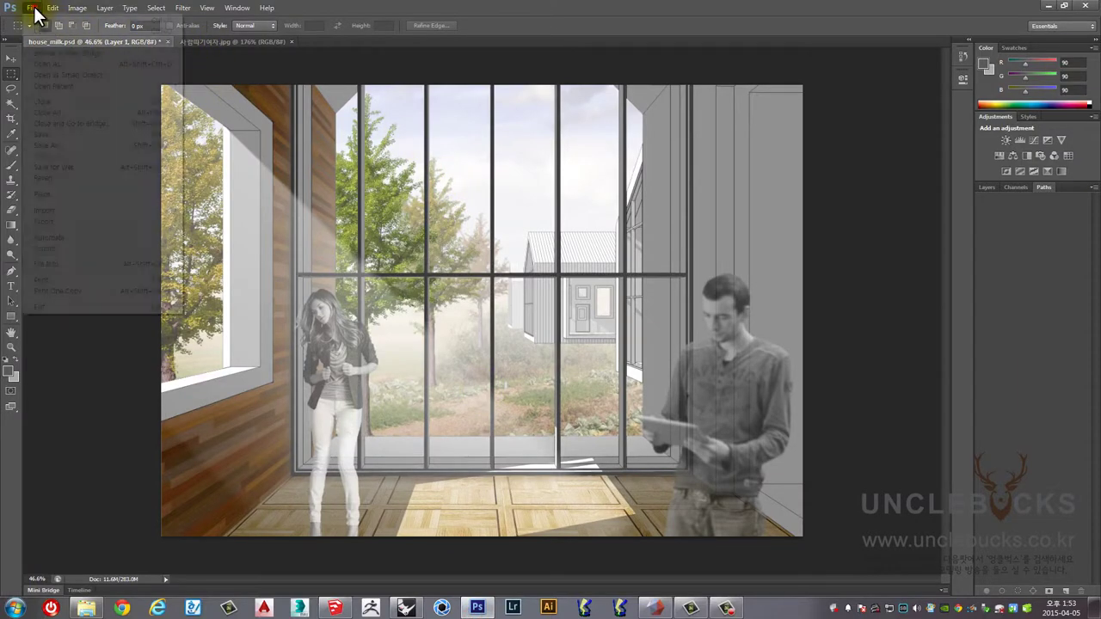
left_click(41, 33)
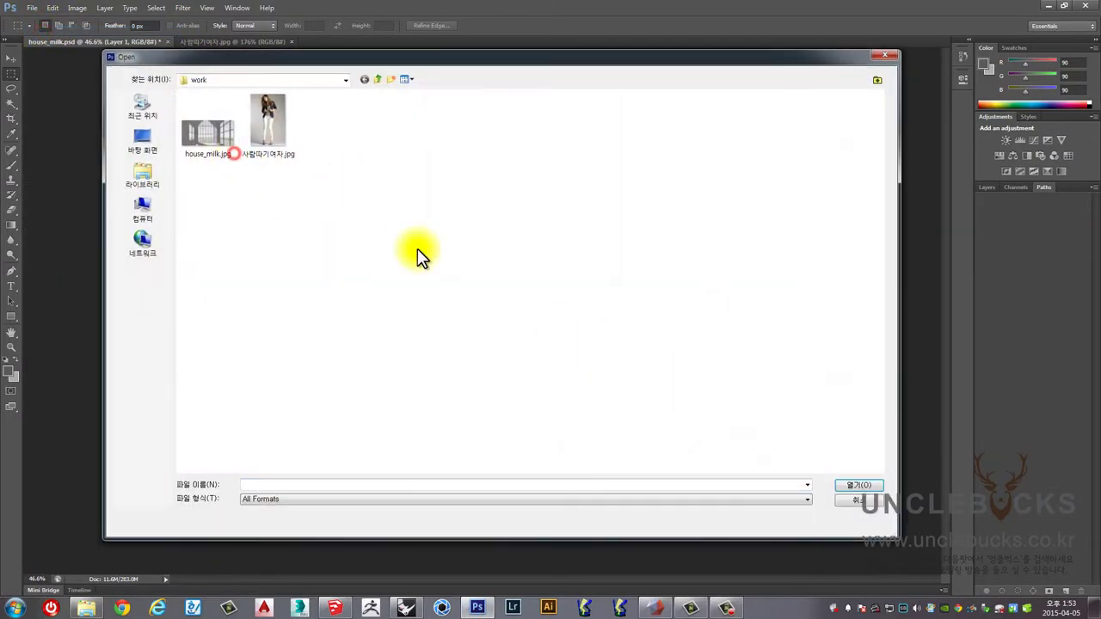
left_click(216, 148)
left_click(870, 484)
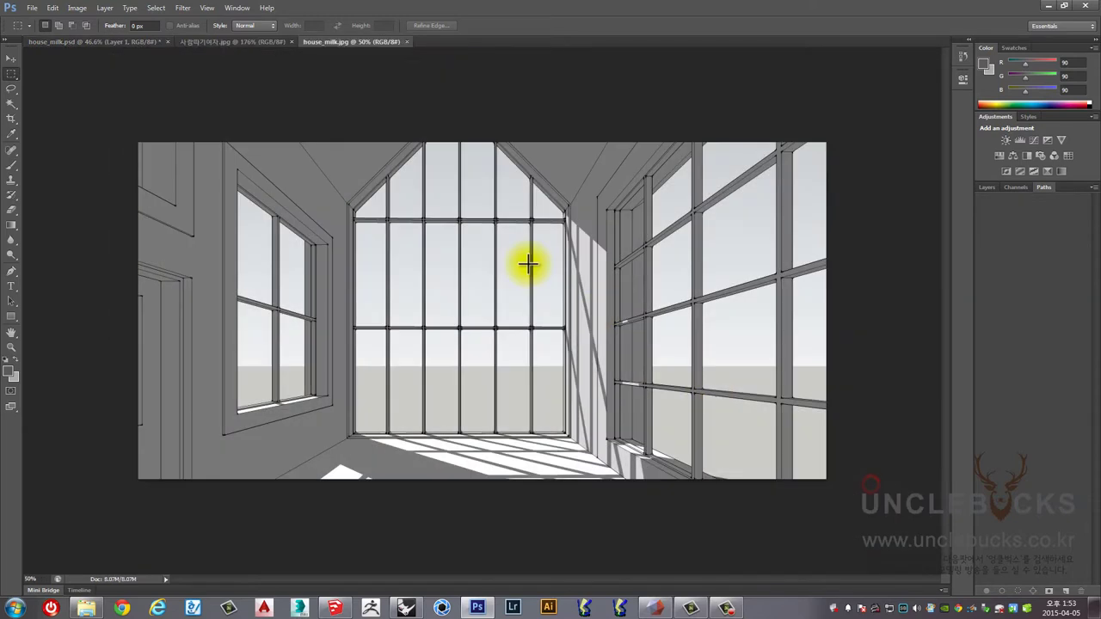
Load Path 1 as a selection in the woman's photo and move the cutout into the house_milk.jpg document.
left_click(237, 42)
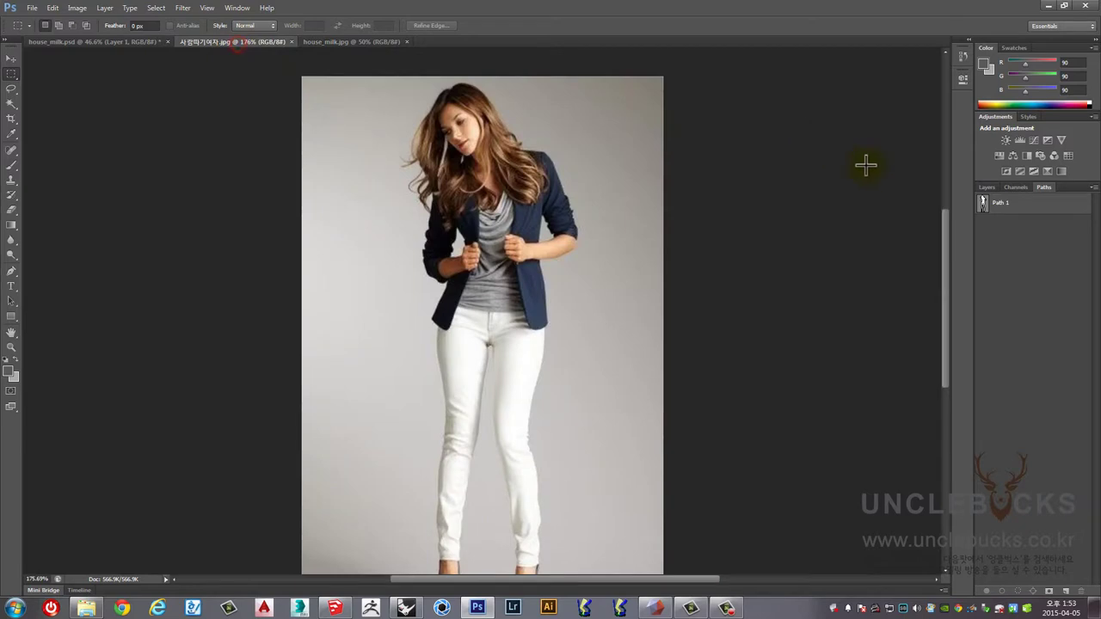
left_click(983, 205, "ctrl")
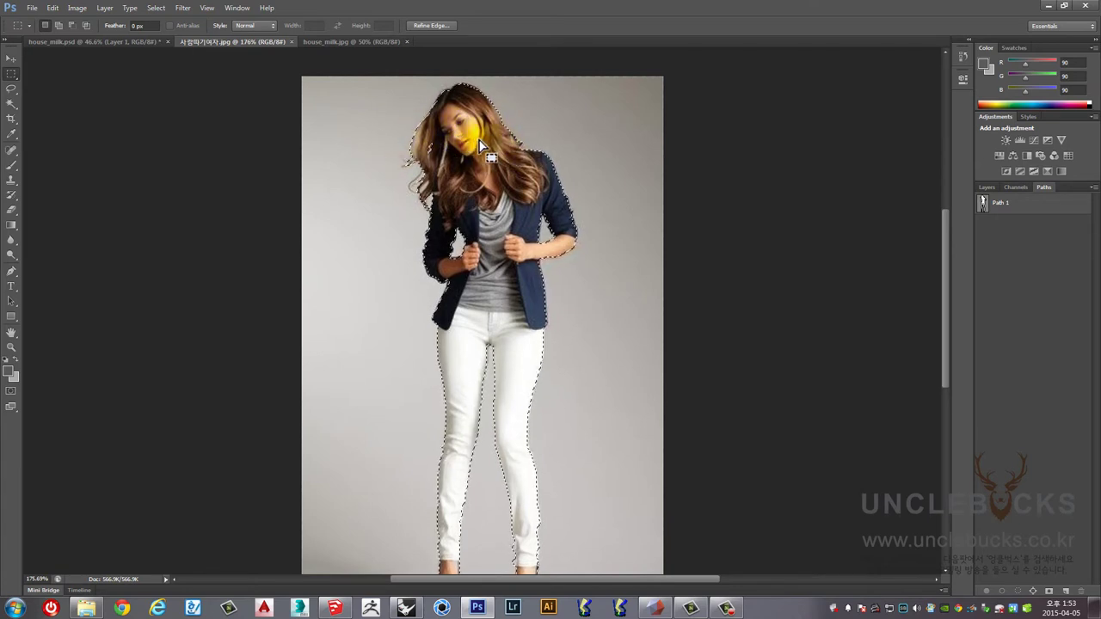
left_click(11, 59)
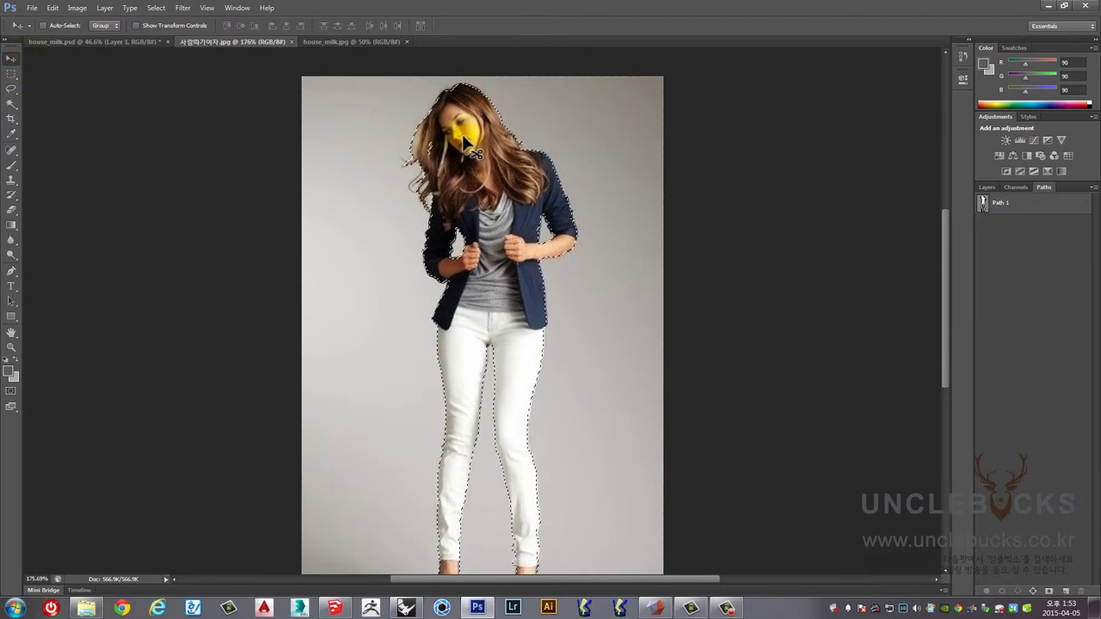
left_click_drag(465, 140, 444, 272)
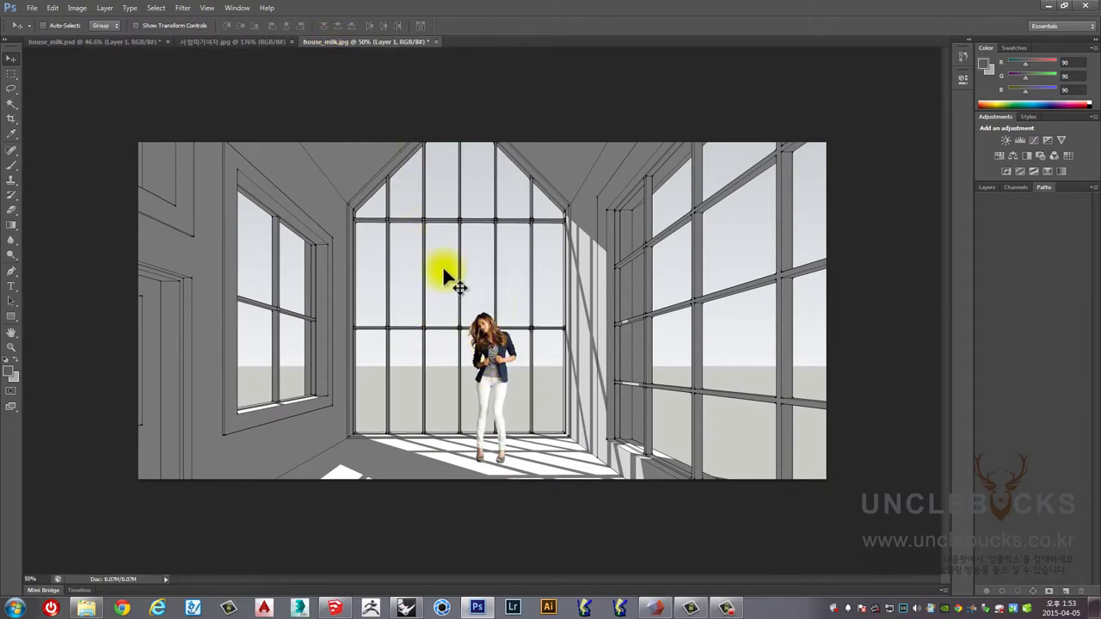
Bring a second copy of the woman cutout into house_milk.jpg and place it to the left of the first.
left_click(232, 42)
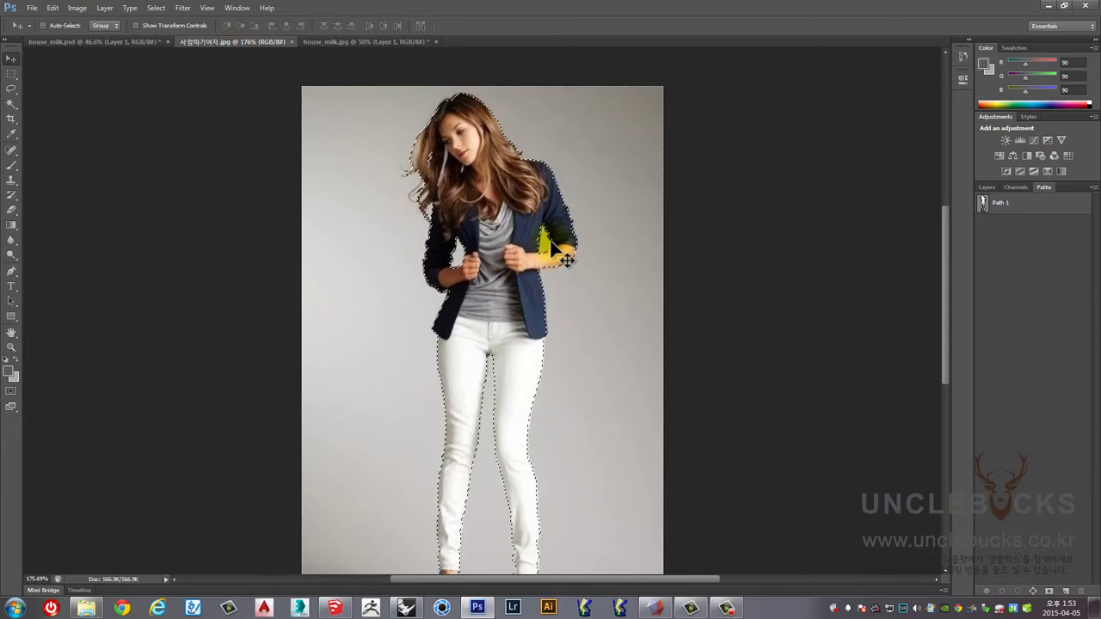
left_click(362, 42)
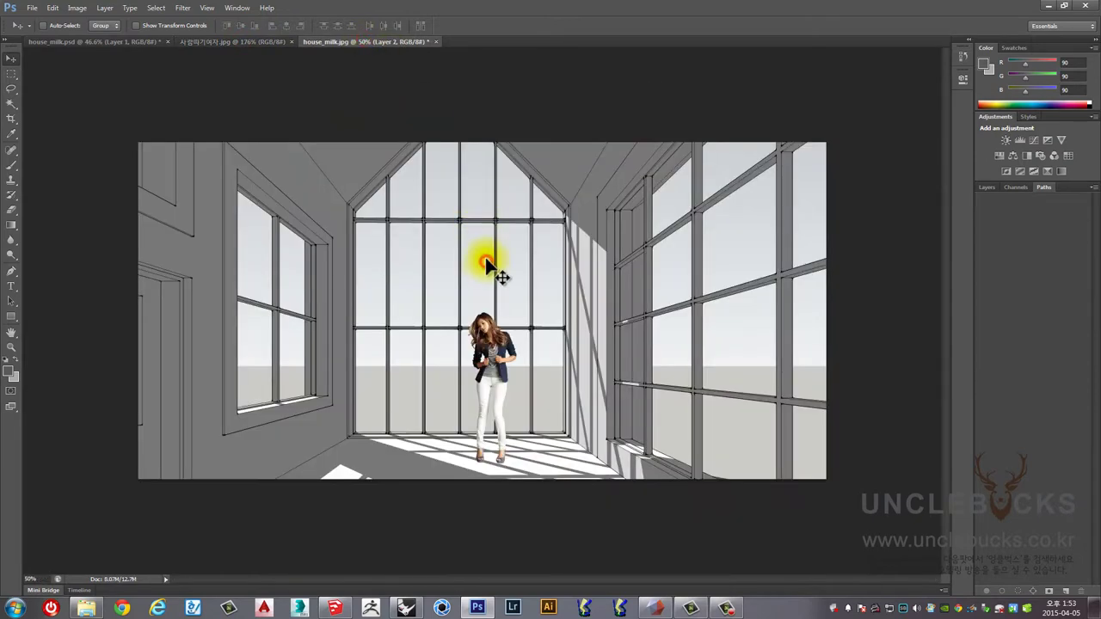
left_click_drag(487, 263, 428, 327)
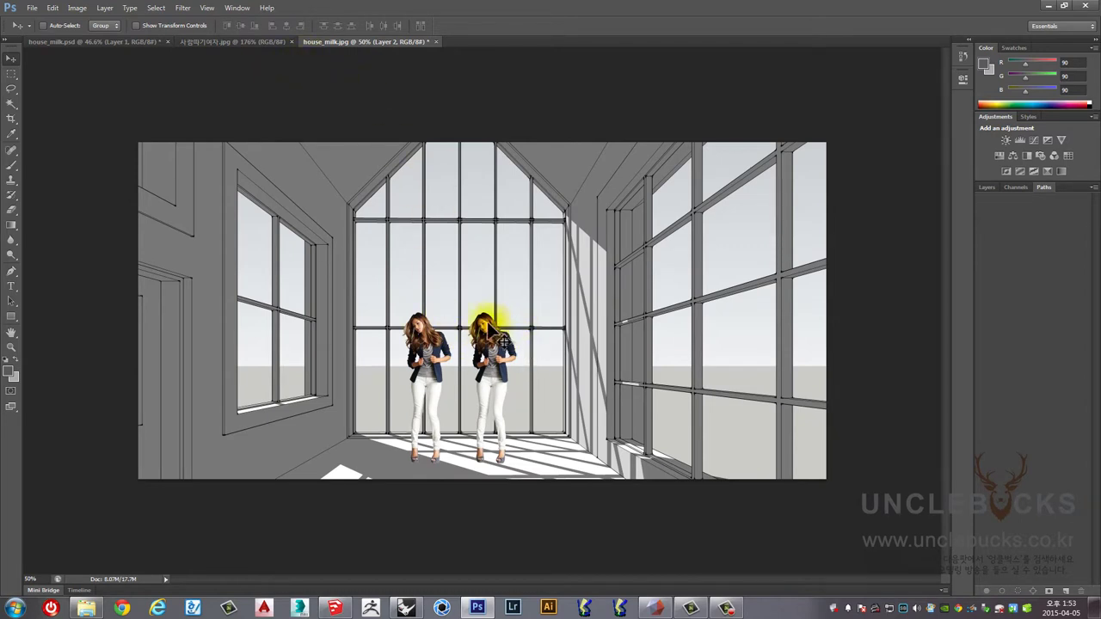
Remove the extra woman cutout and move the Layer 2 one to the gable window's right corner, lowering it about 3.3 cm.
left_click(454, 336)
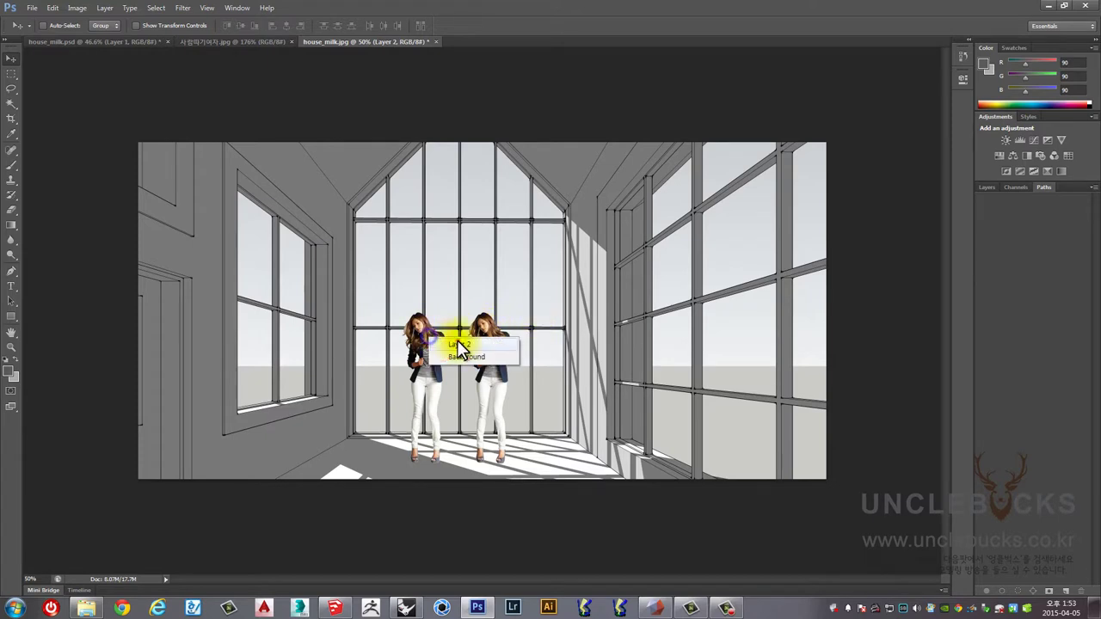
left_click_drag(435, 361, 560, 348)
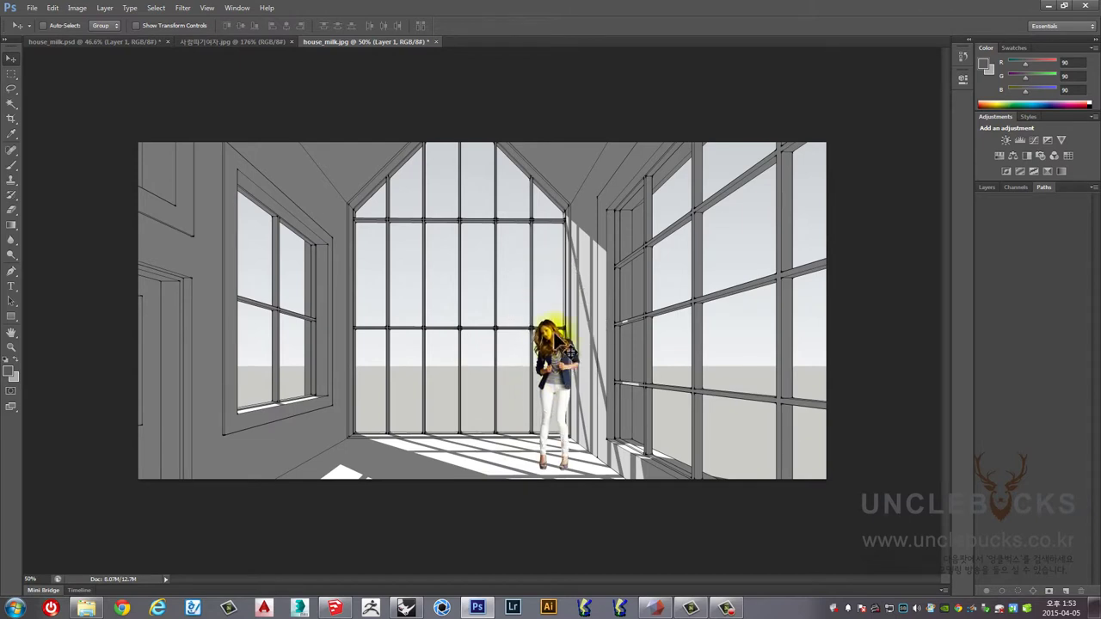
left_click_drag(560, 334, 549, 375)
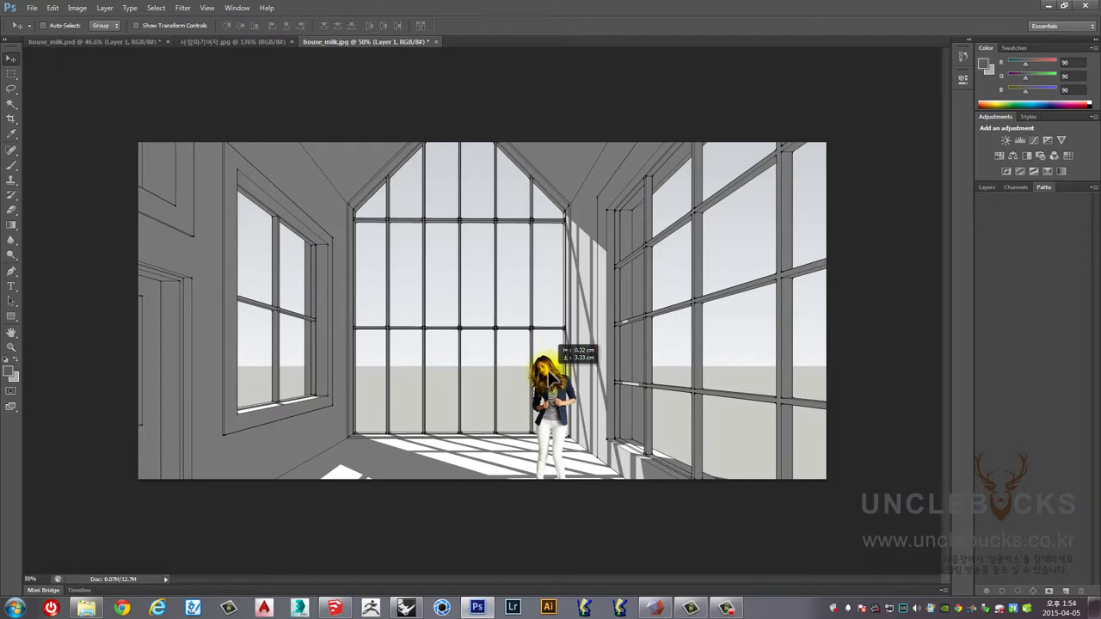
left_click_drag(549, 375, 549, 375)
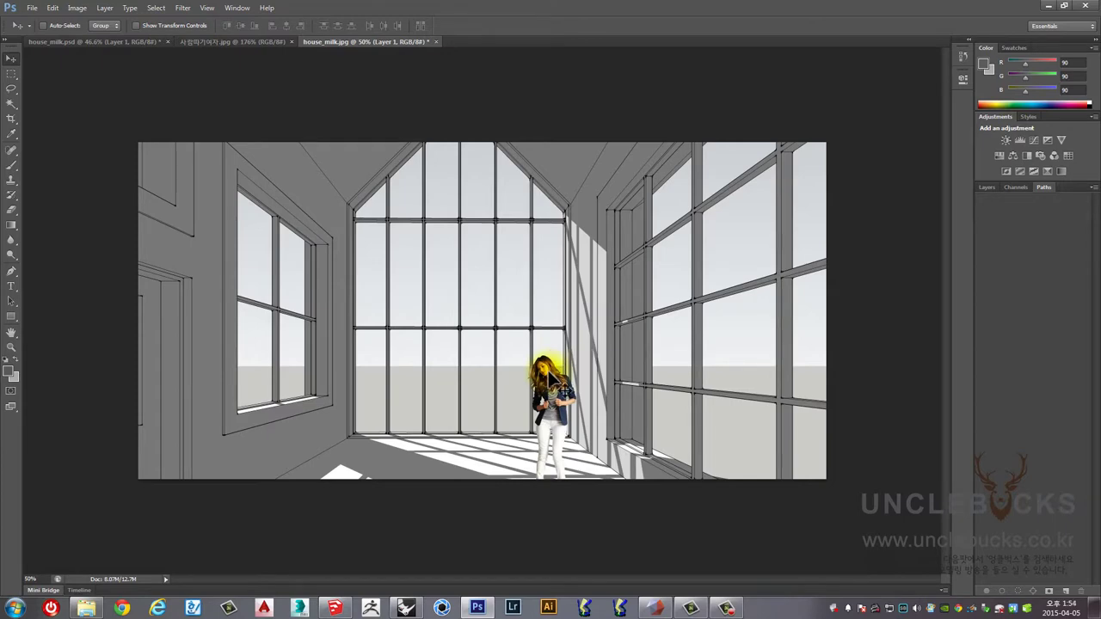
Switch to SketchUp, show the hidden geometry and unhide the figure in front of the right-hand windows.
left_click(334, 608)
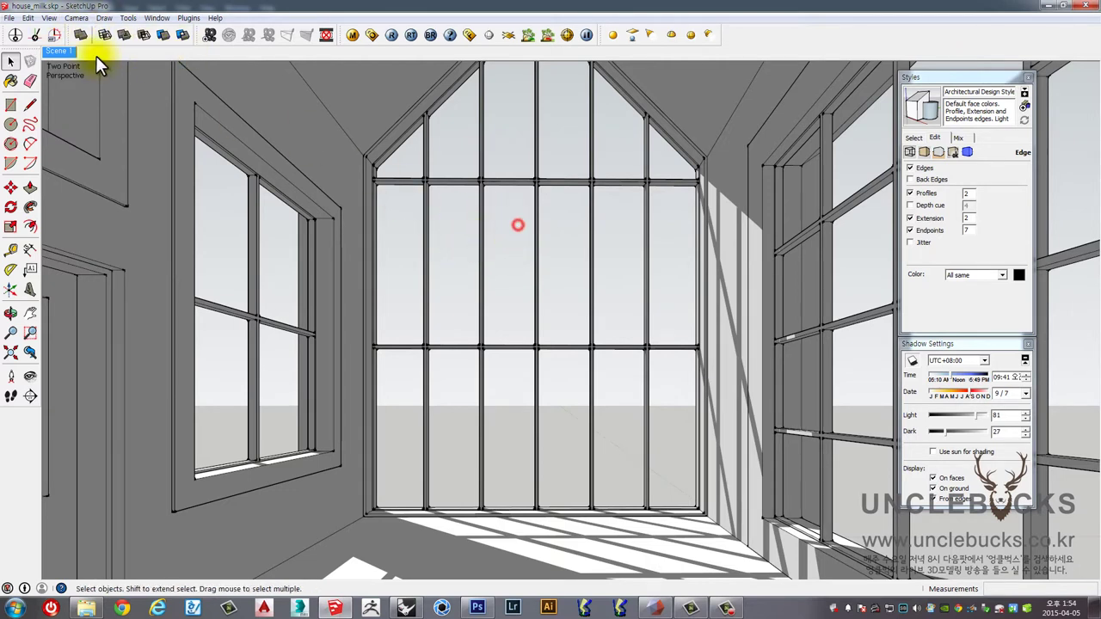
left_click(28, 18)
mouse_move(53, 24)
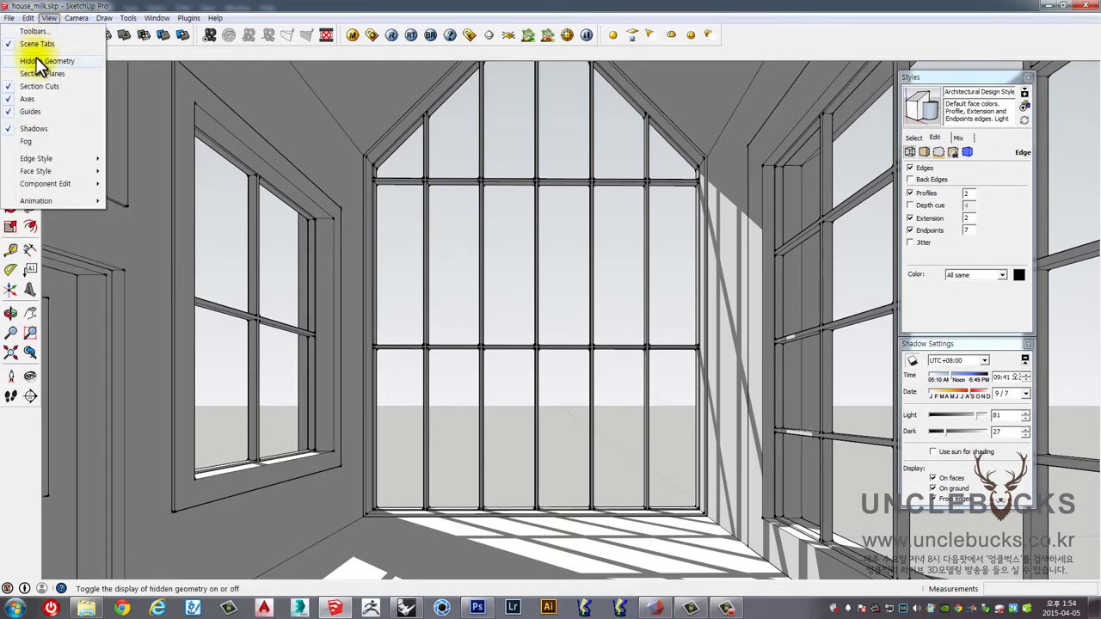
left_click(38, 62)
right_click(725, 400)
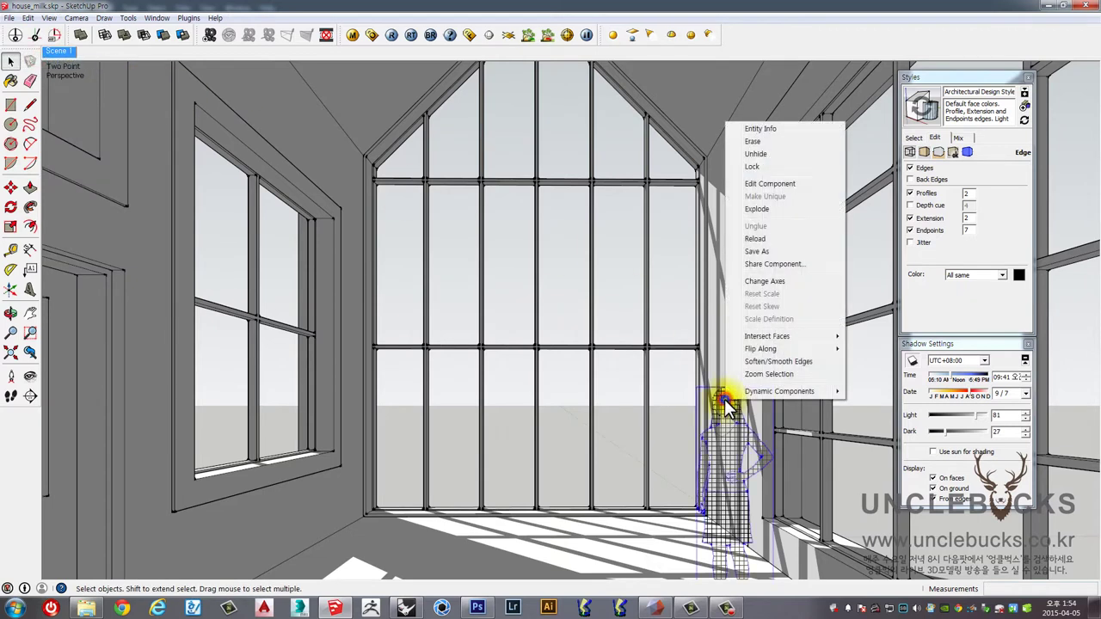
left_click(756, 155)
left_click(691, 275)
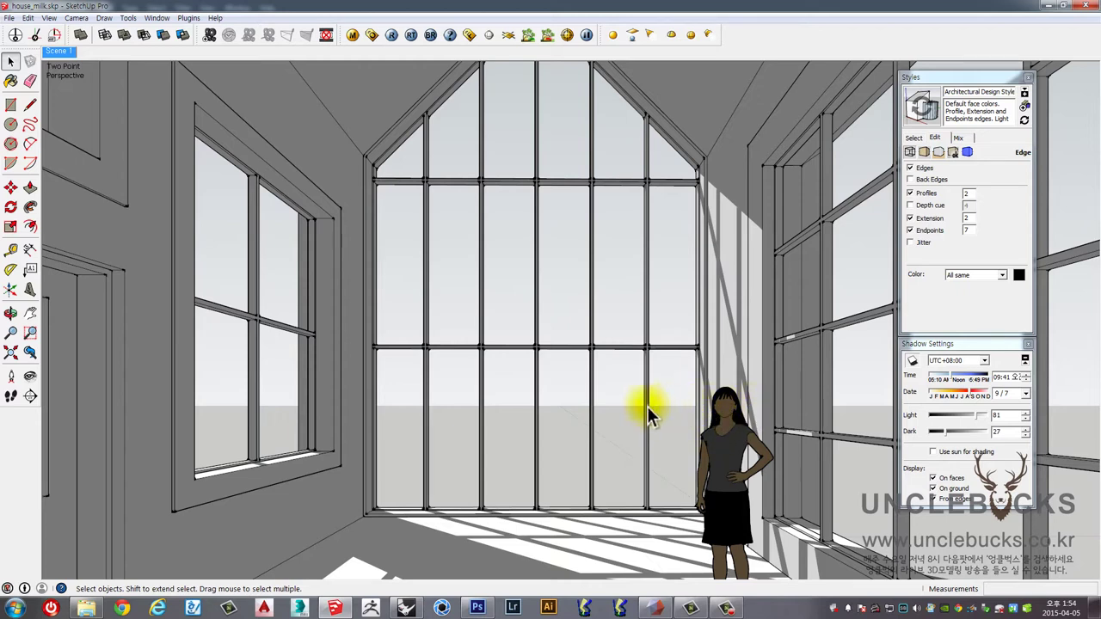
Copy the figure about 2991 mm across the room, placing the copy near the gable window's left corner.
left_click(731, 521)
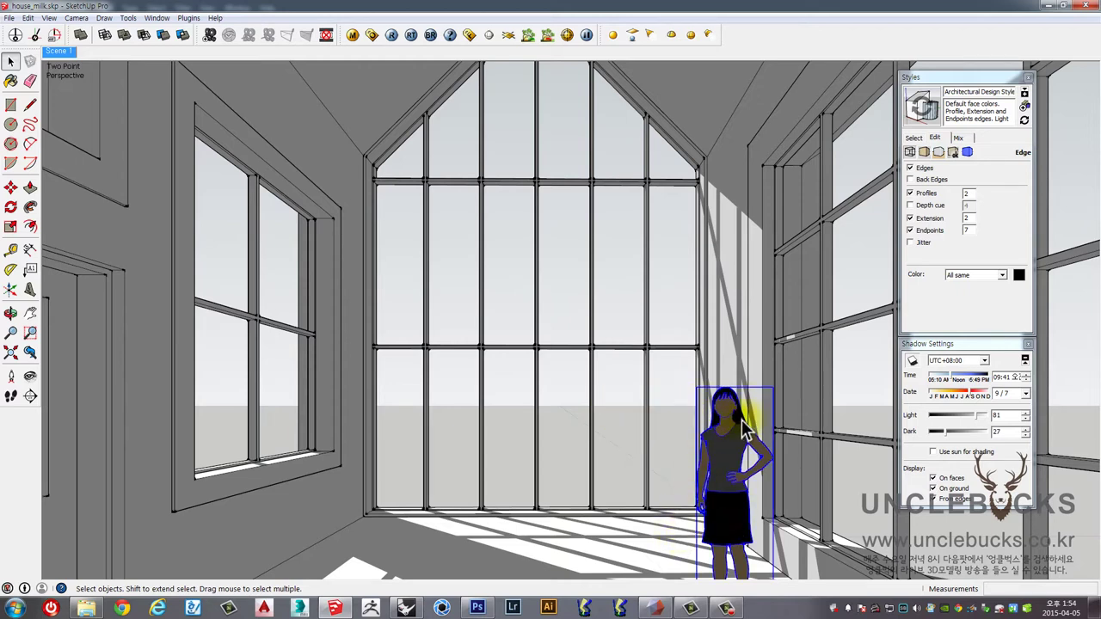
key("m")
left_click(691, 555)
key("ctrl")
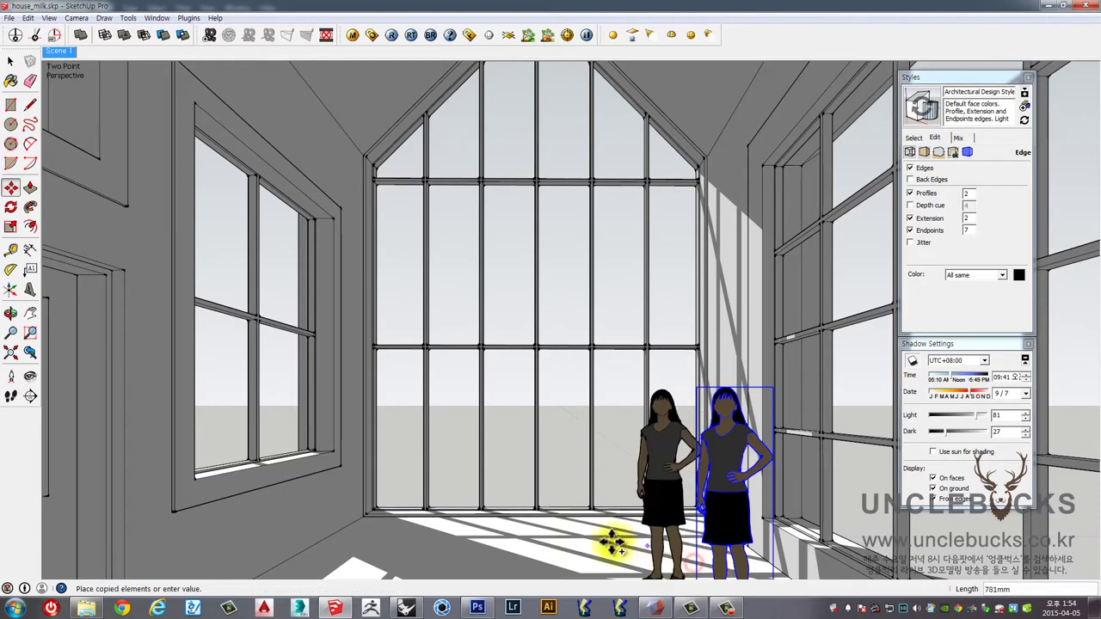
left_click(472, 528)
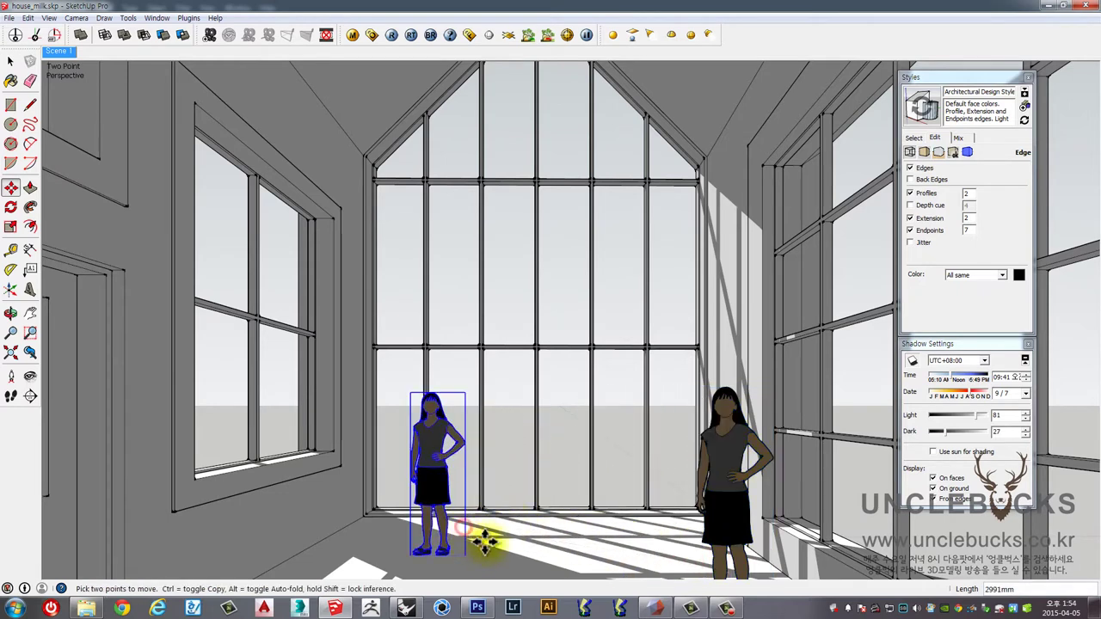
Make another copy of the figure about 2252 mm away and move it back about 766 mm, close to the gable window.
left_click(486, 542)
key("ctrl")
left_click(627, 518)
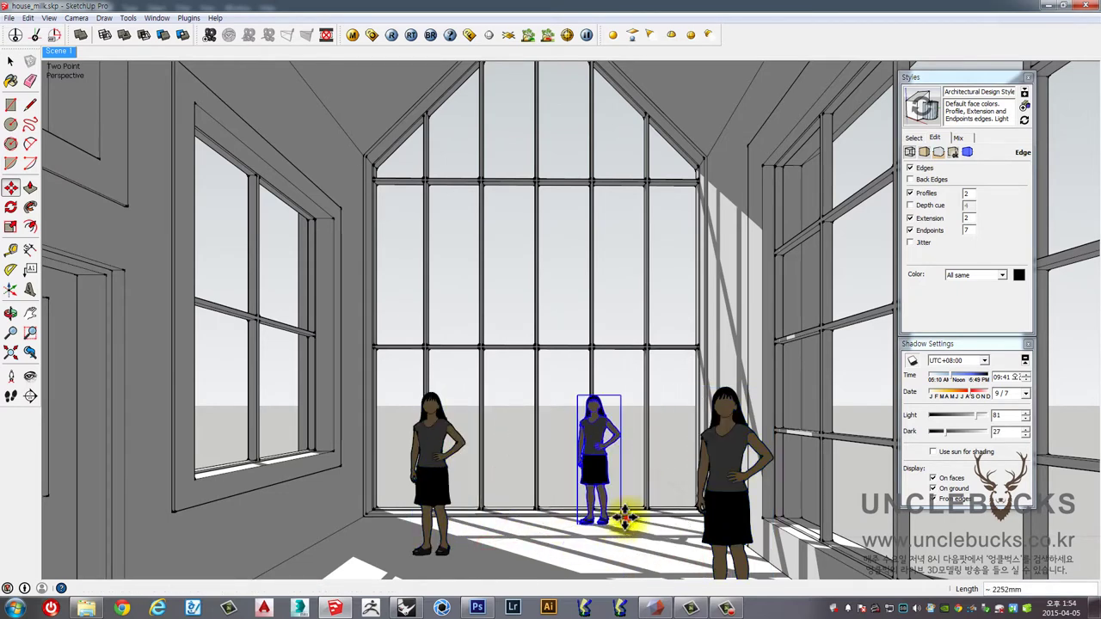
left_click(583, 555)
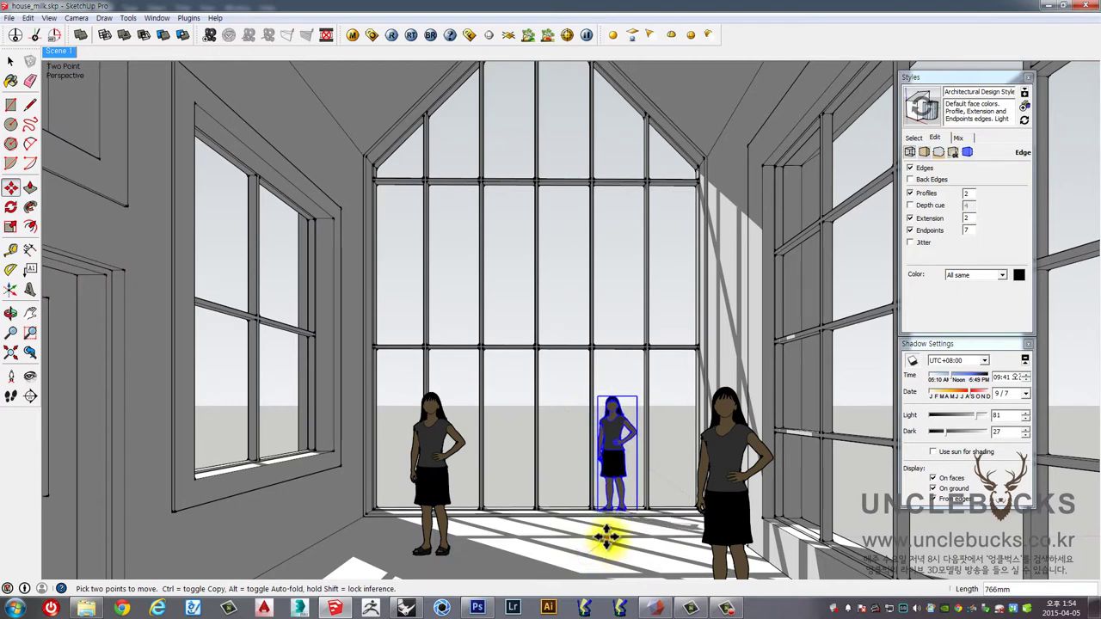
left_click(604, 530)
key("space")
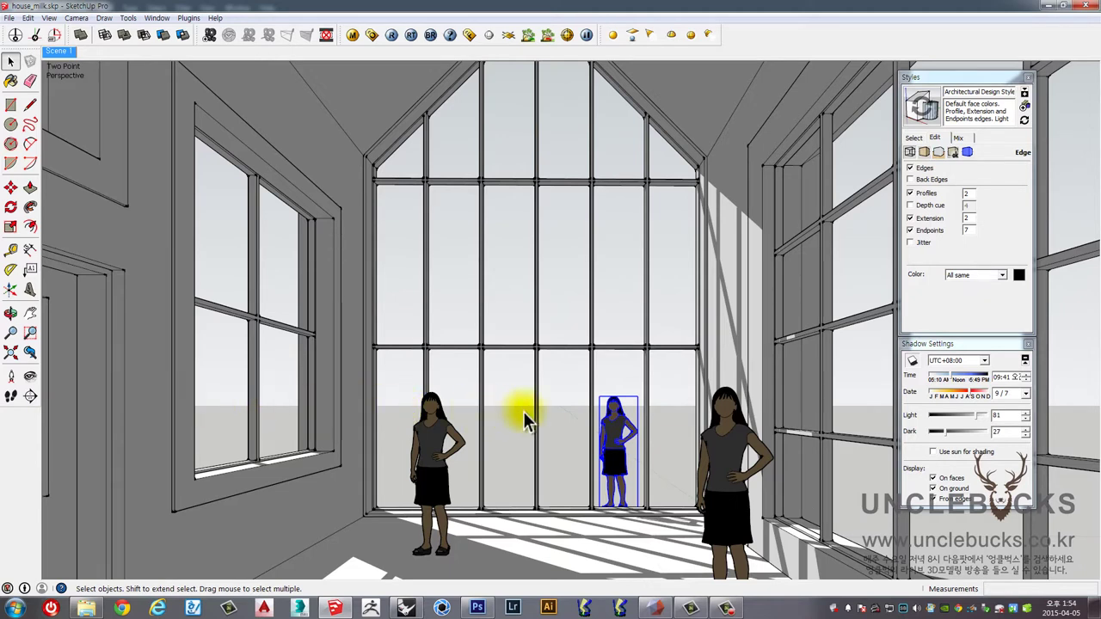
left_click(566, 394)
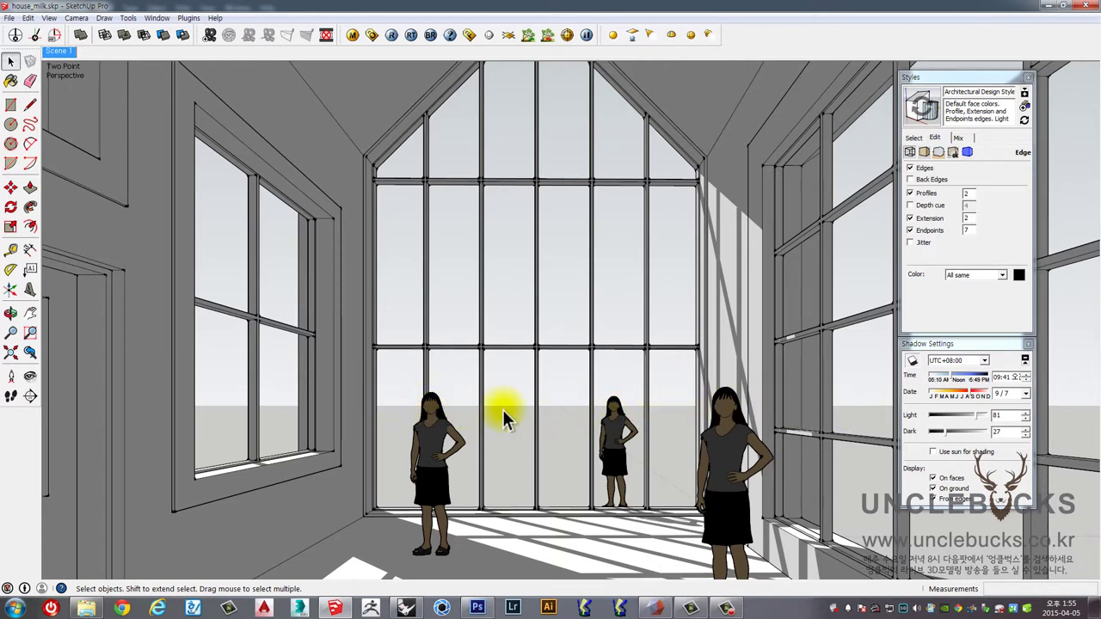
Delete the two copied figures near the gable window, leaving the original figure.
left_click(435, 422)
key("Delete")
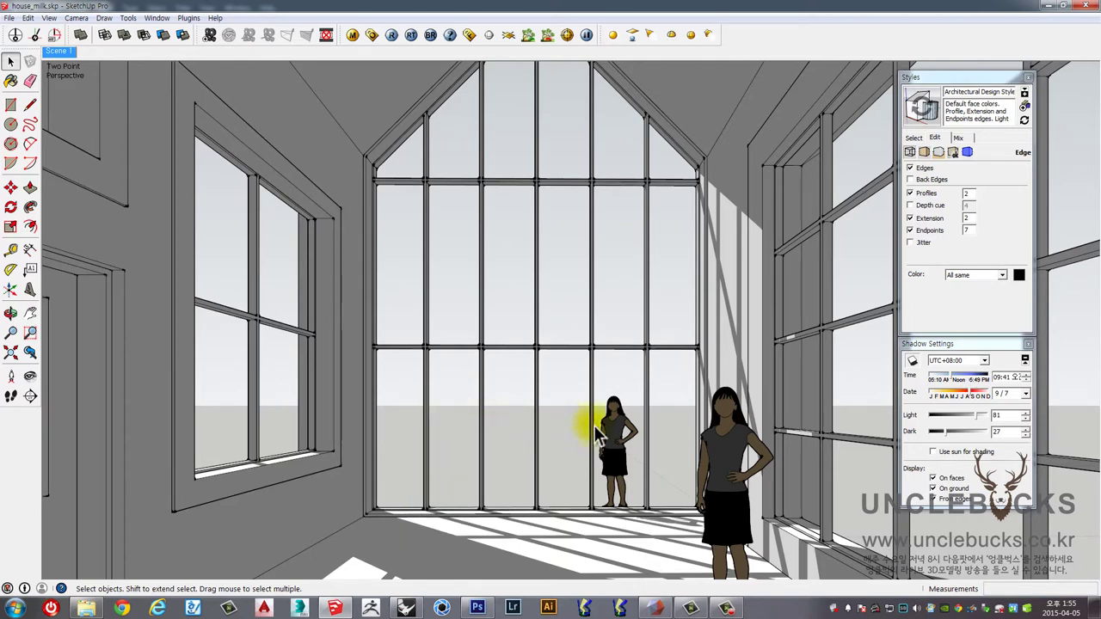
left_click(627, 429)
key("Delete")
Restore Scene 1 to hide the figure and turn off the display of hidden geometry.
left_click(712, 440)
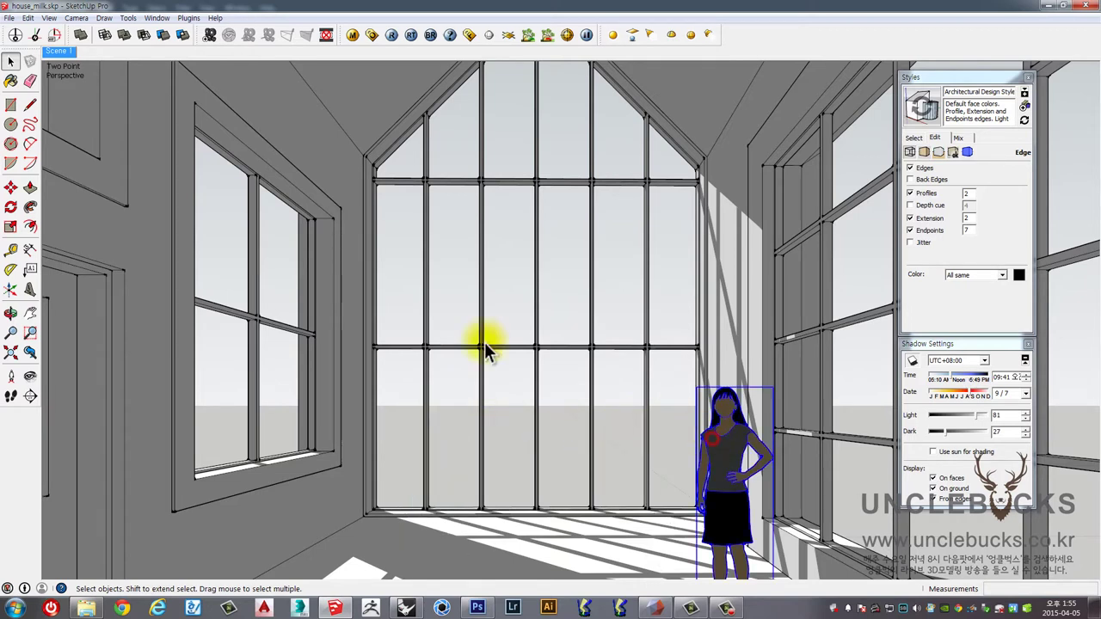
left_click(54, 51)
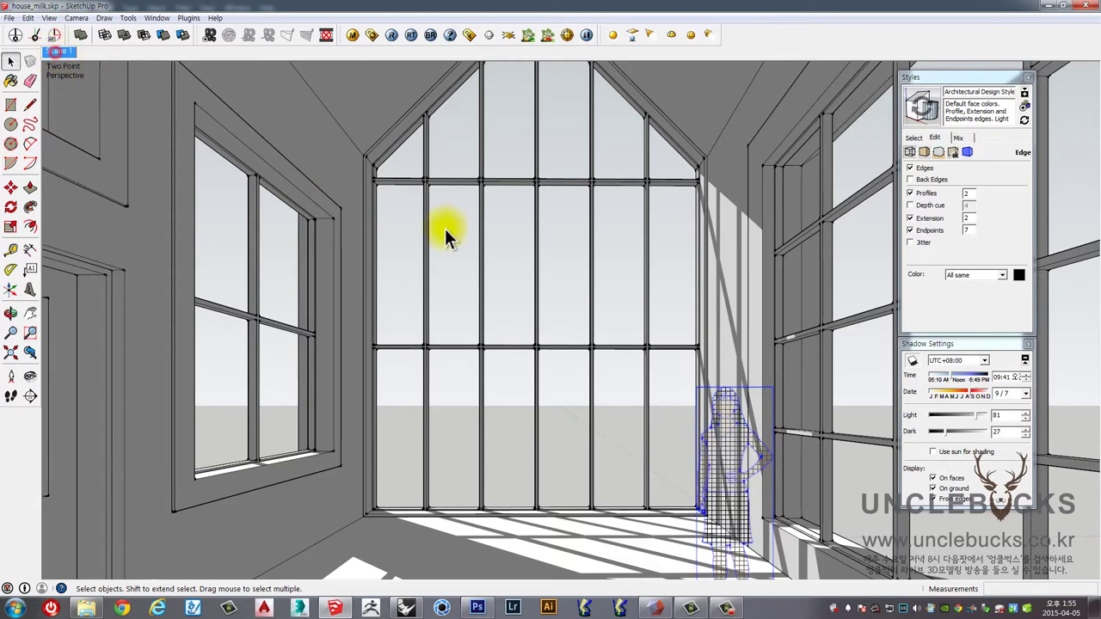
left_click(49, 18)
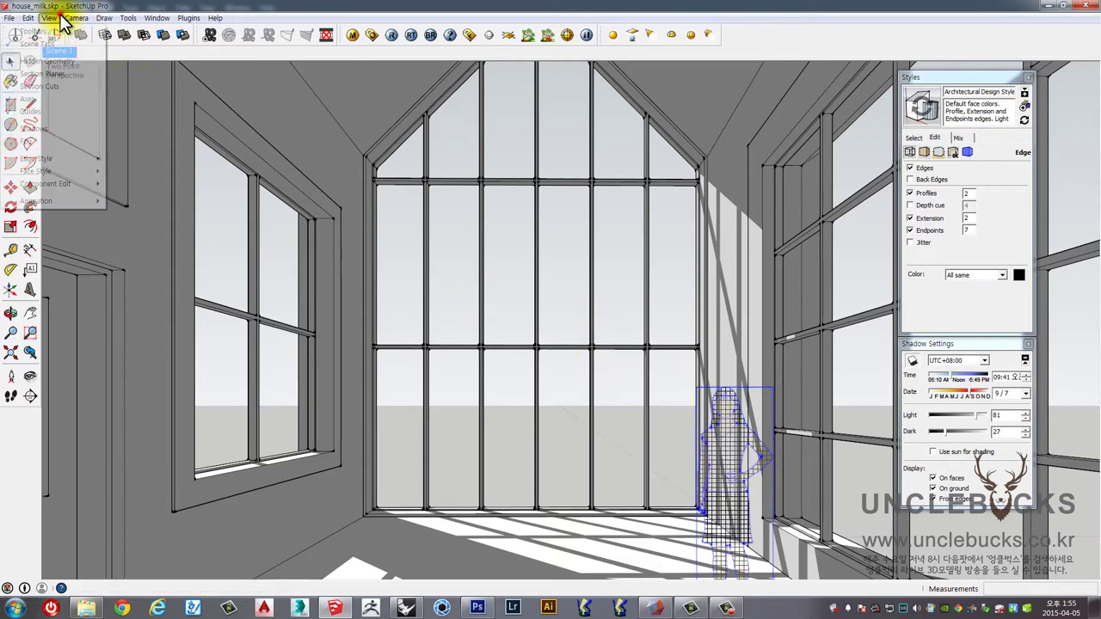
left_click(53, 61)
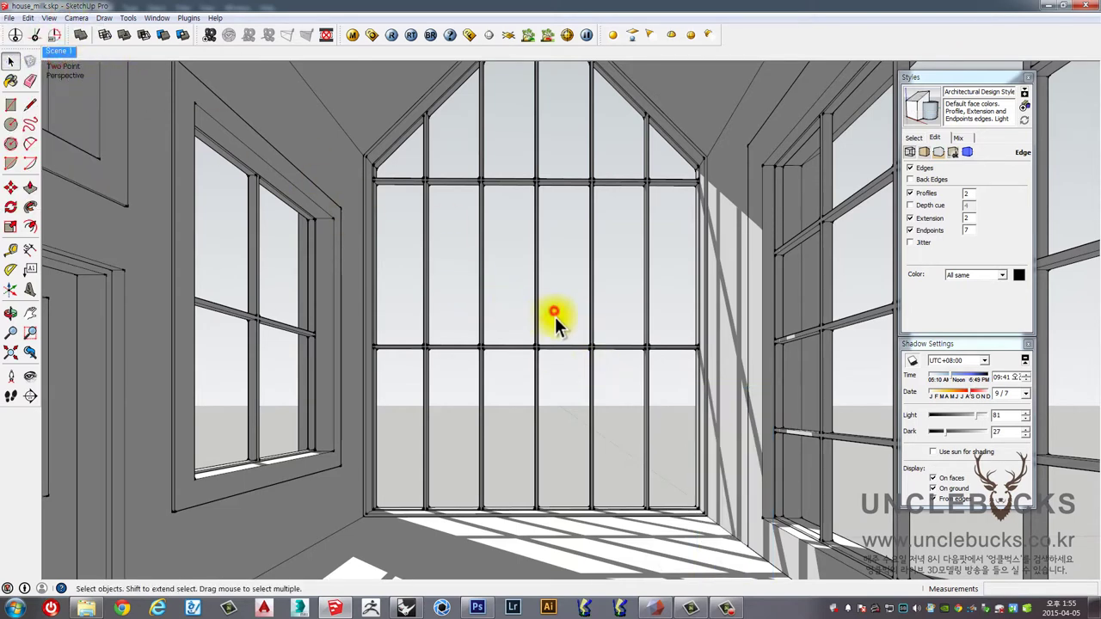
Switch to Photoshop, move the woman cutout to the gable window's left corner and place a duplicate near its right corner.
left_click(479, 608)
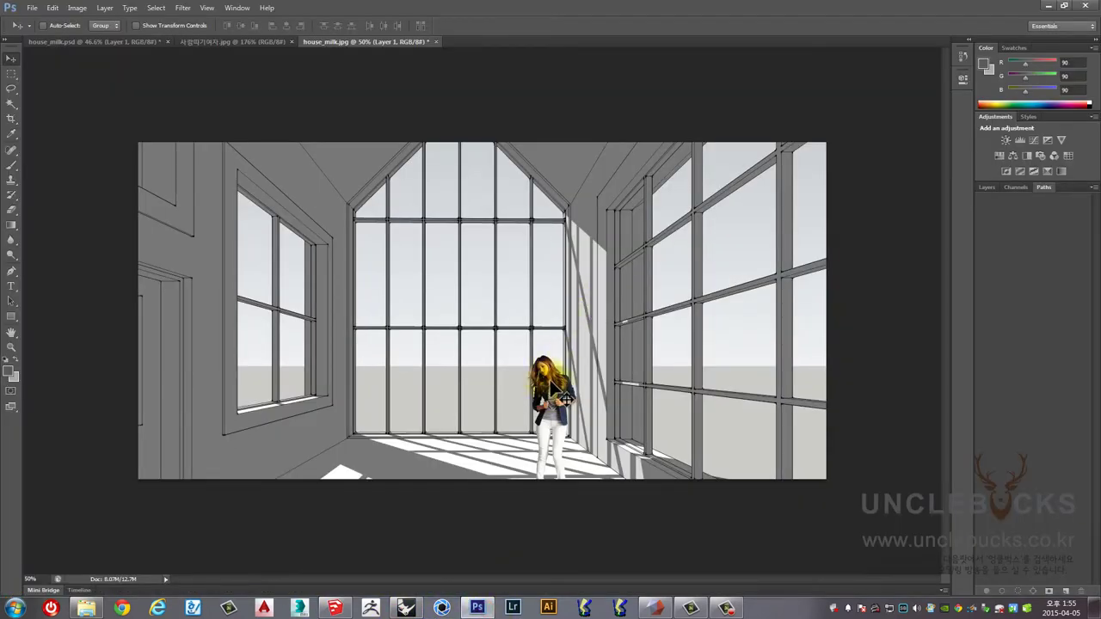
left_click_drag(571, 403, 537, 393)
Scale the duplicated woman up to roughly twice her size and move her into the right foreground.
key("ctrl+t")
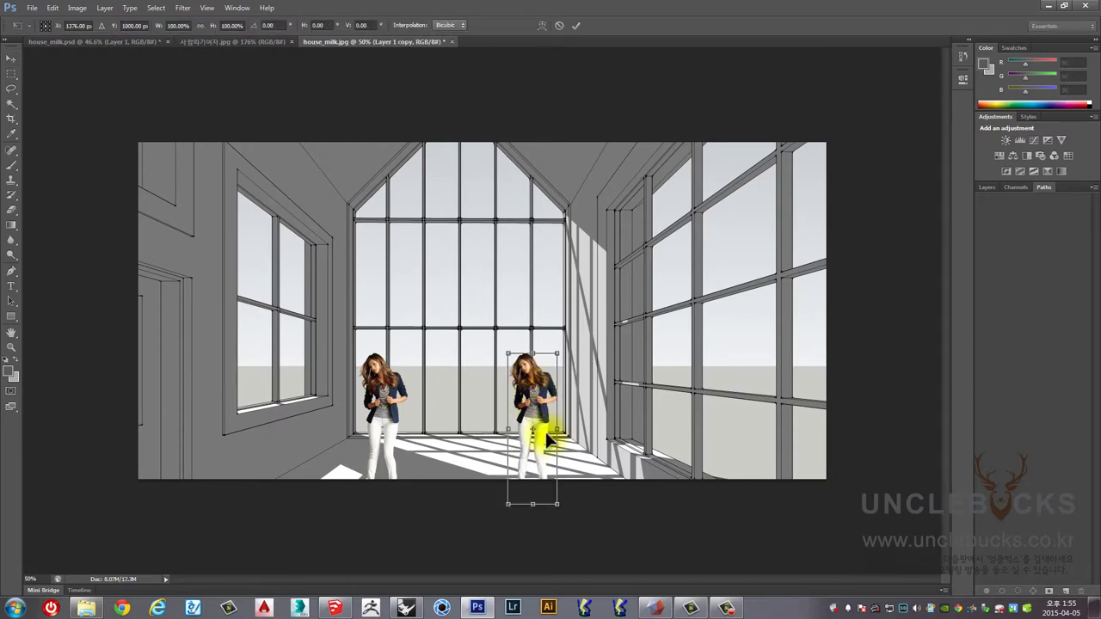
left_click_drag(566, 504, 728, 602)
left_click_drag(572, 412, 662, 418)
key("Return")
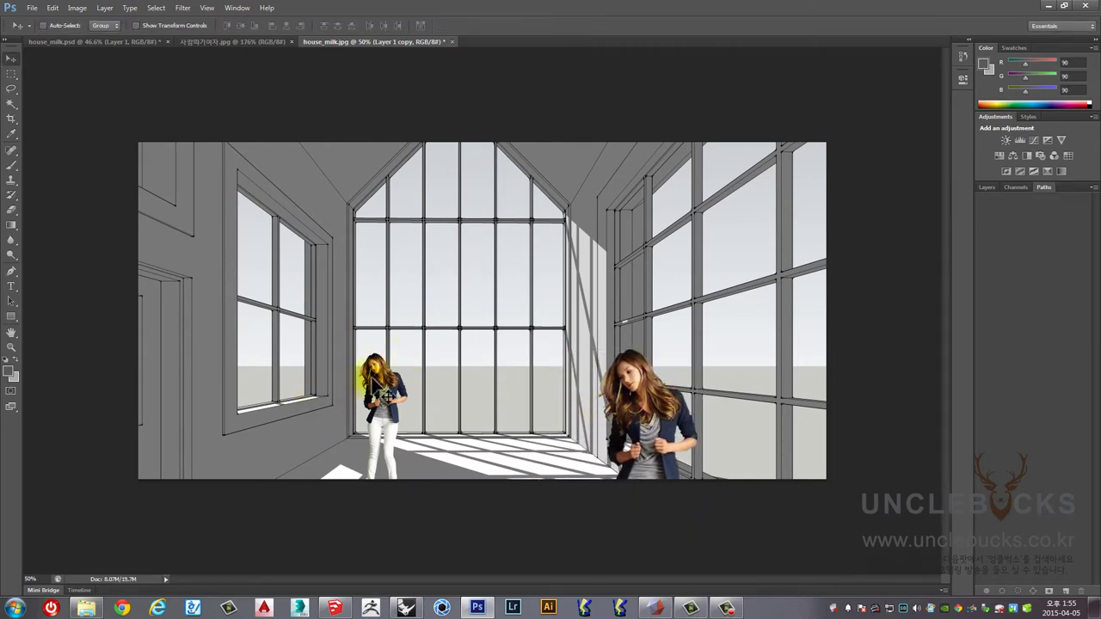
Raise the enlarged woman slightly to match the smaller one's eye level and shift her left towards the gable window.
left_click_drag(655, 422, 664, 404)
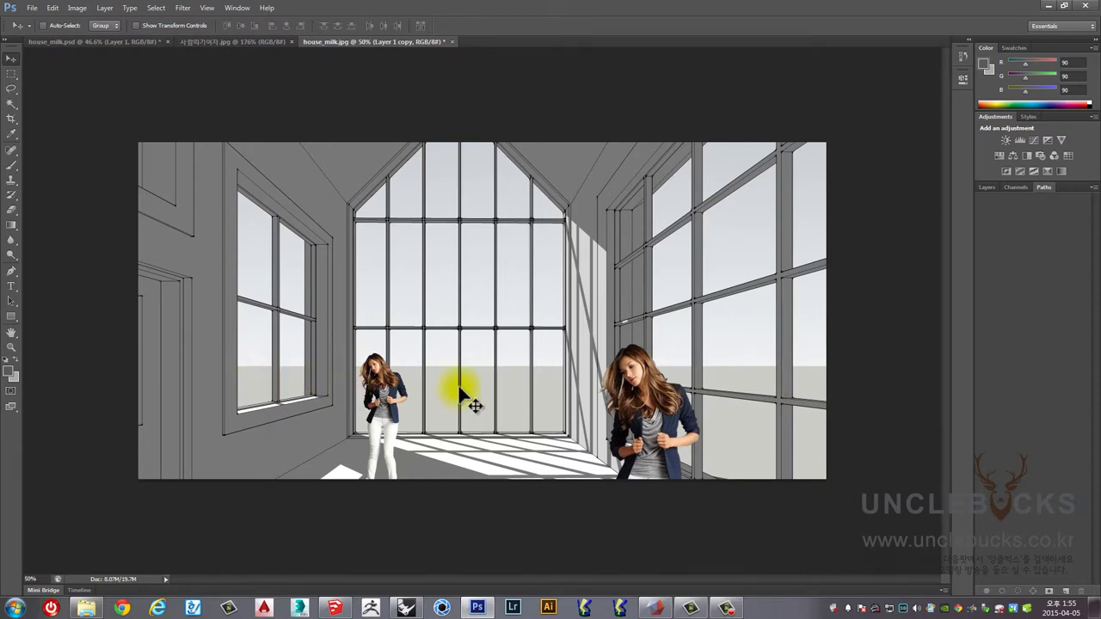
left_click_drag(653, 391, 654, 386)
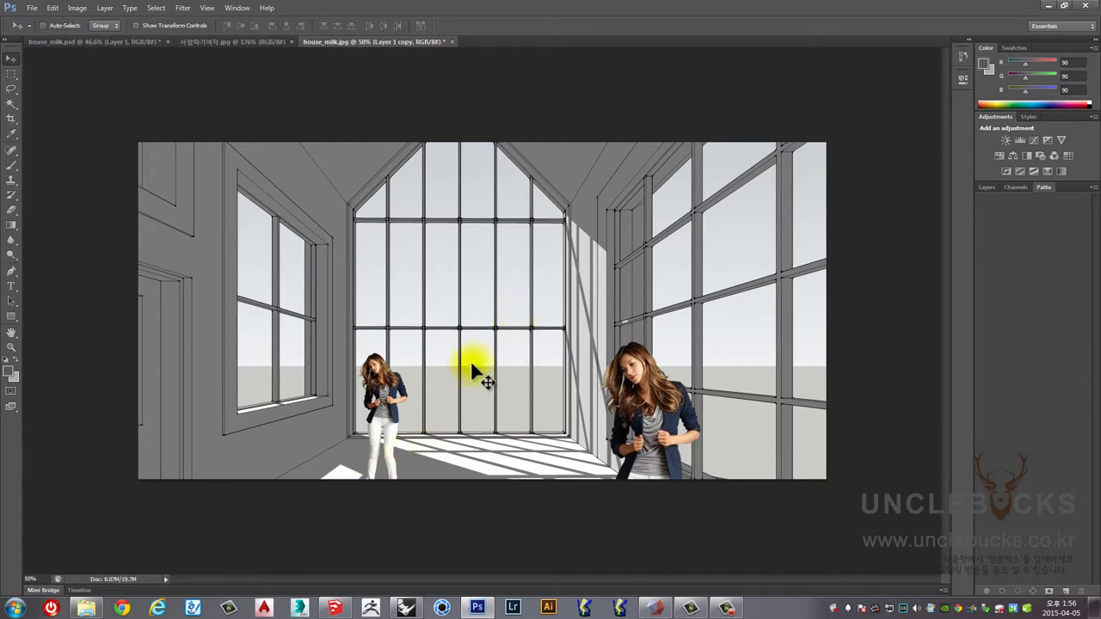
left_click(666, 364)
left_click(384, 381)
left_click_drag(654, 396, 619, 397)
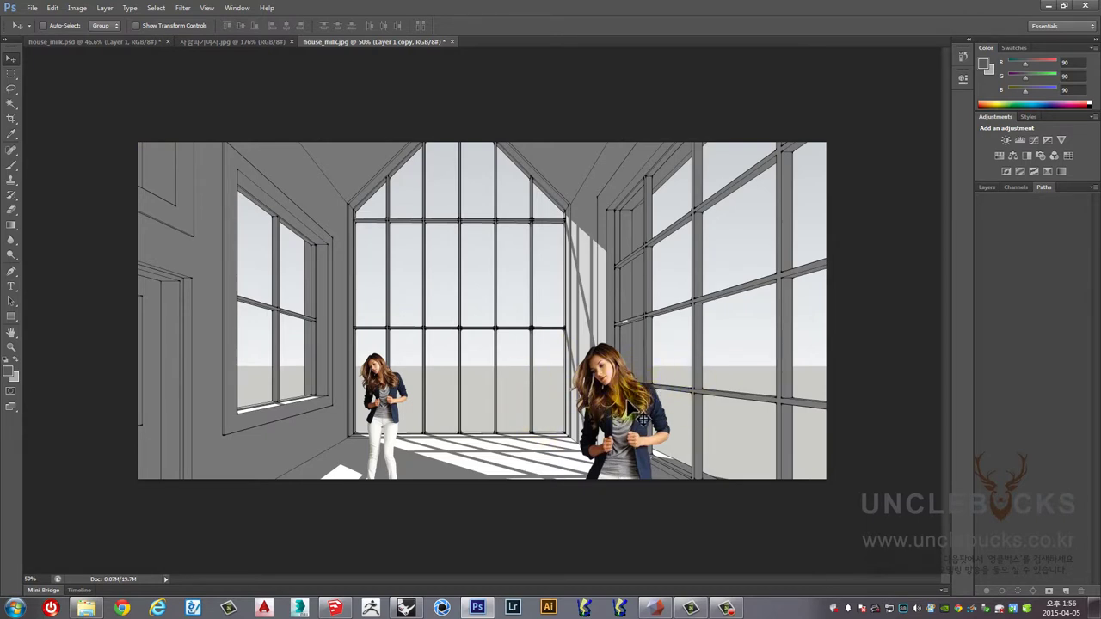
left_click_drag(641, 418, 647, 418)
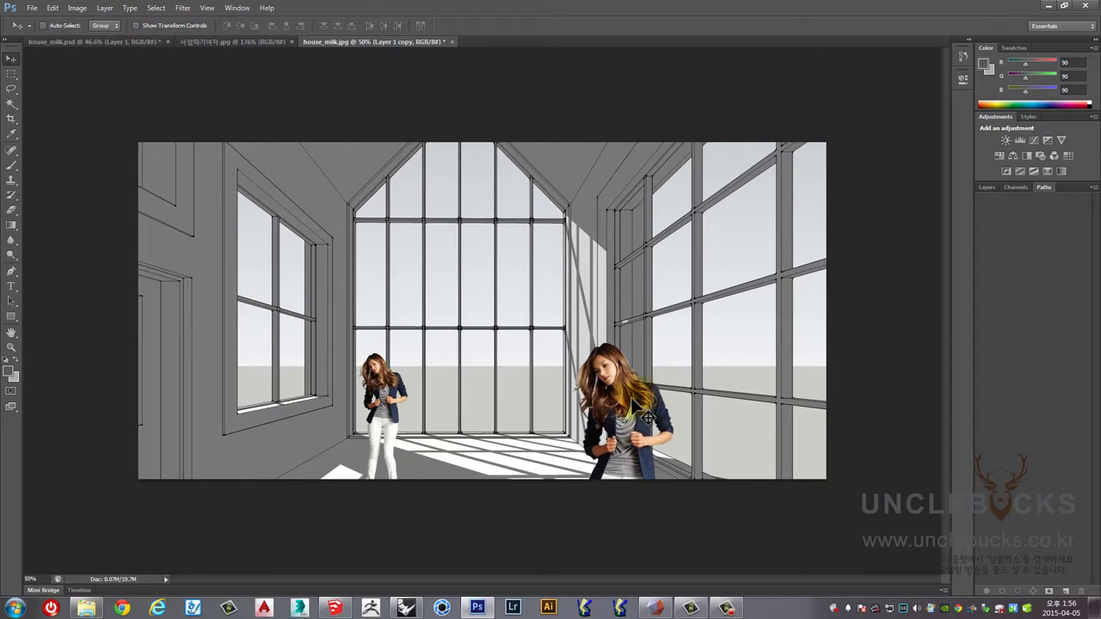
Reduce the enlarged woman's saturation to -61 with Hue/Saturation.
key("ctrl+u")
left_click_drag(719, 94, 346, 109)
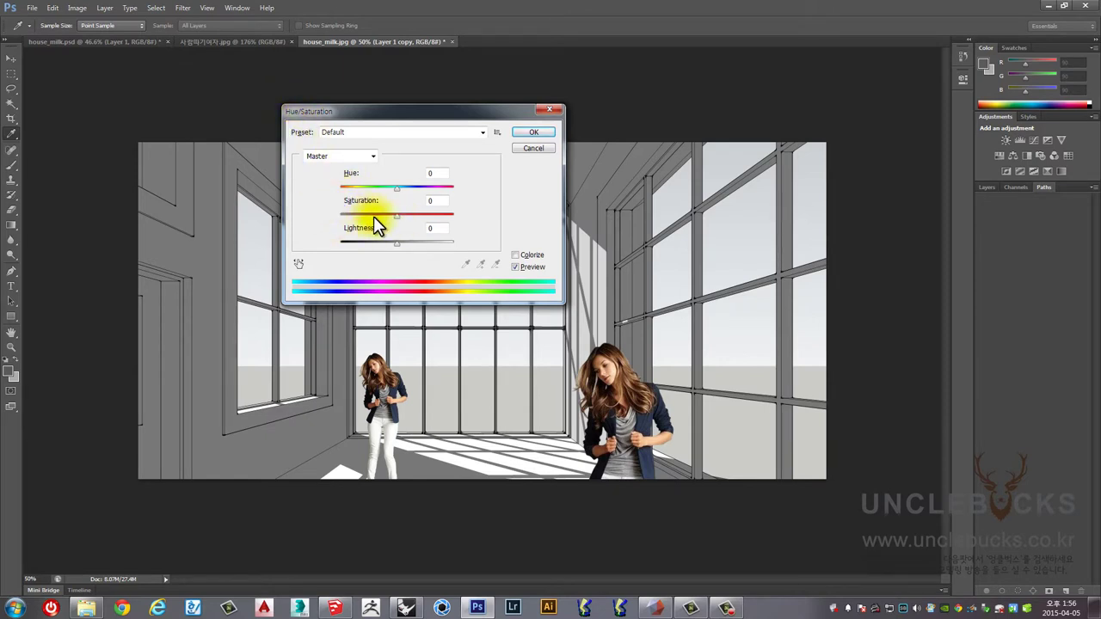
left_click_drag(397, 216, 251, 223)
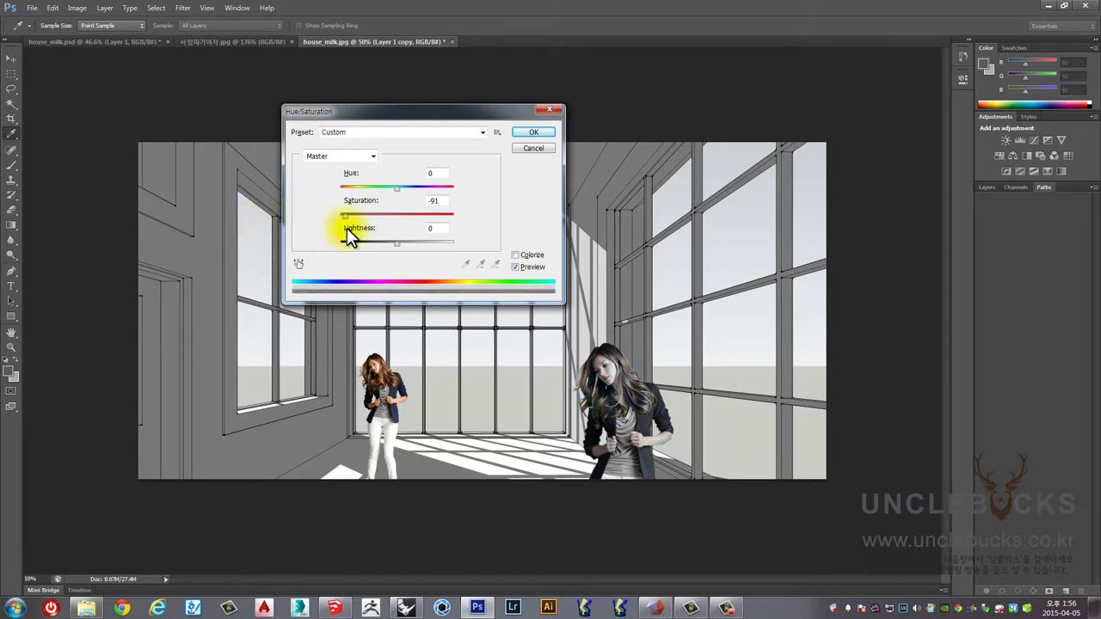
left_click_drag(347, 228, 362, 230)
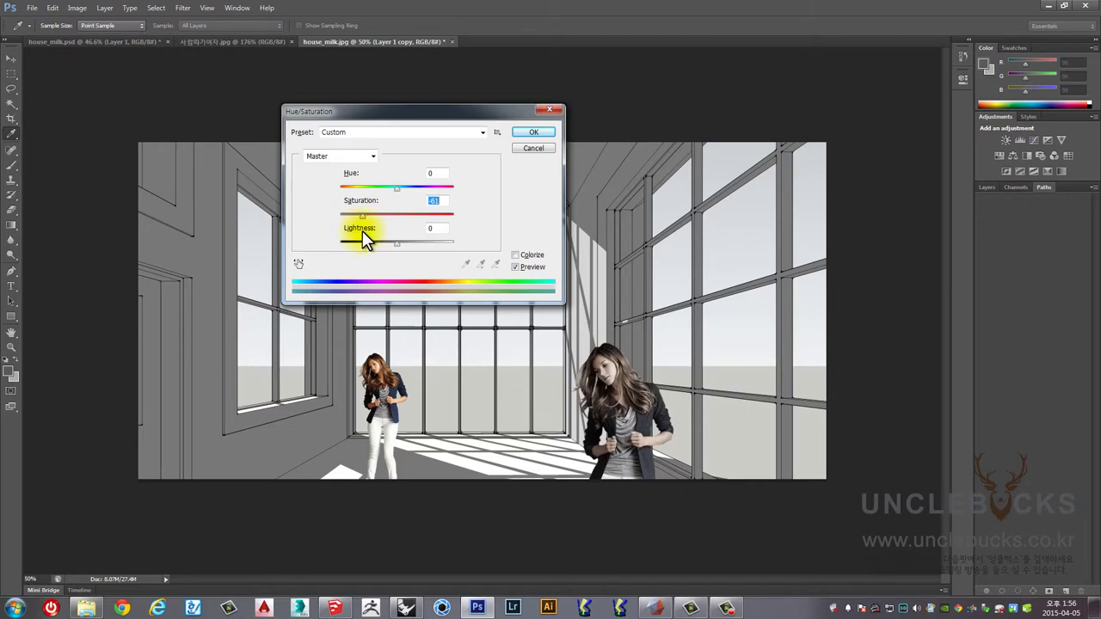
left_click(533, 131)
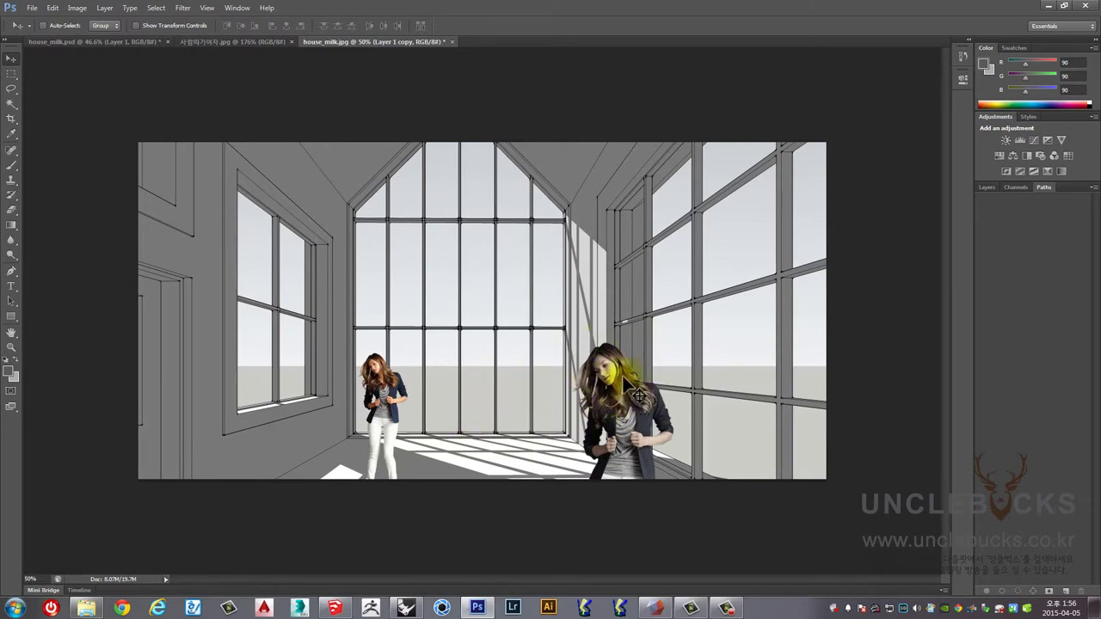
Nudge the enlarged woman slightly to the left and hide the small woman on Layer 1.
left_click_drag(602, 369, 596, 364)
right_click(381, 384)
left_click(411, 384)
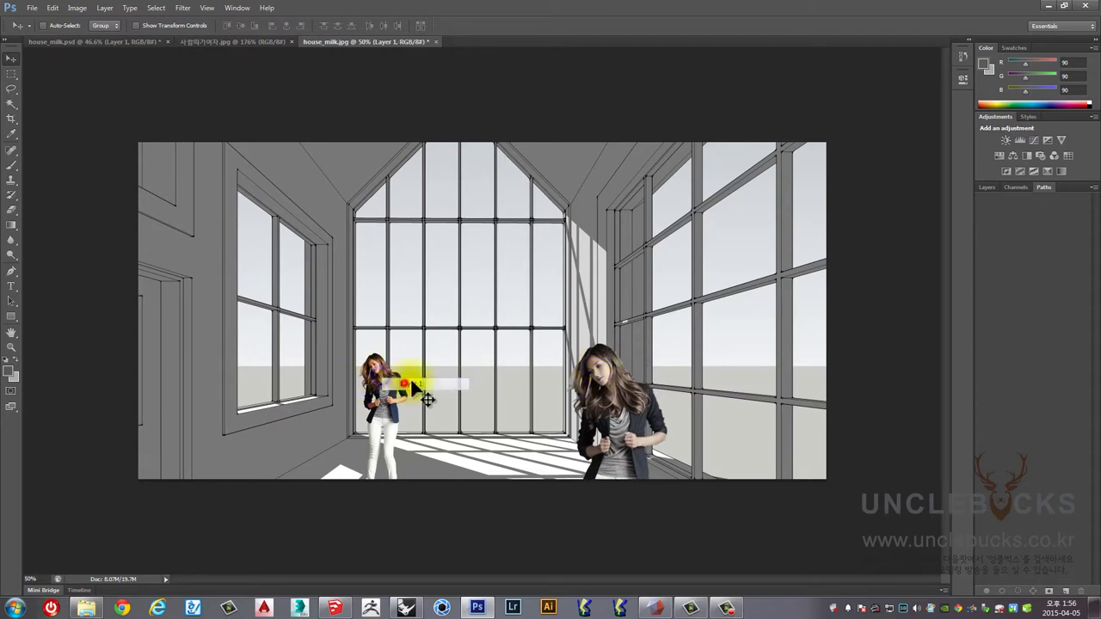
left_click(991, 188)
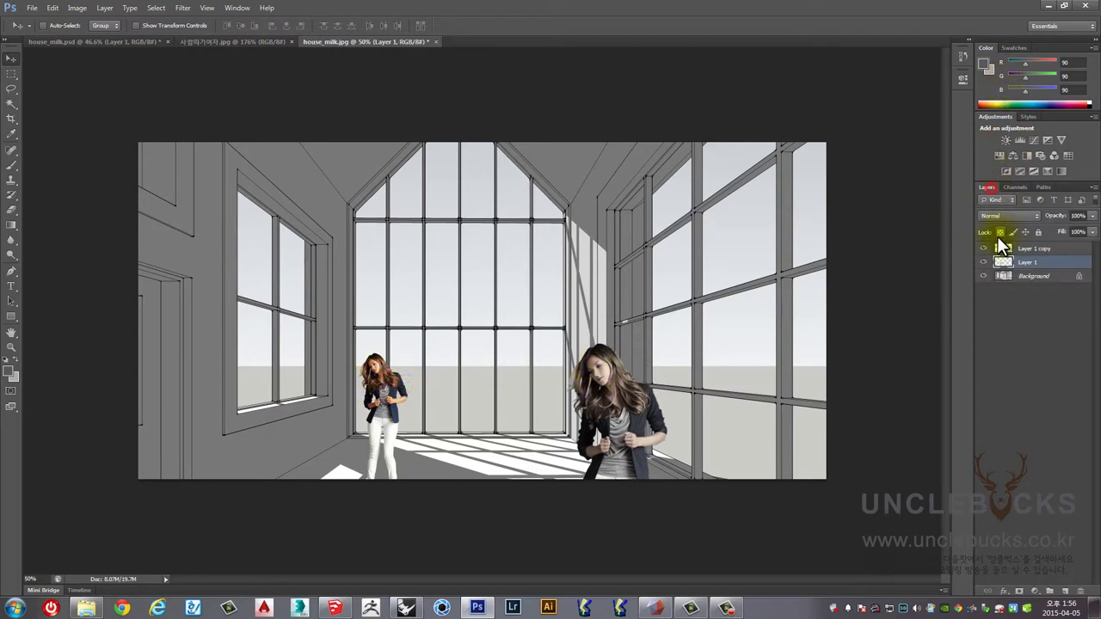
left_click(984, 262)
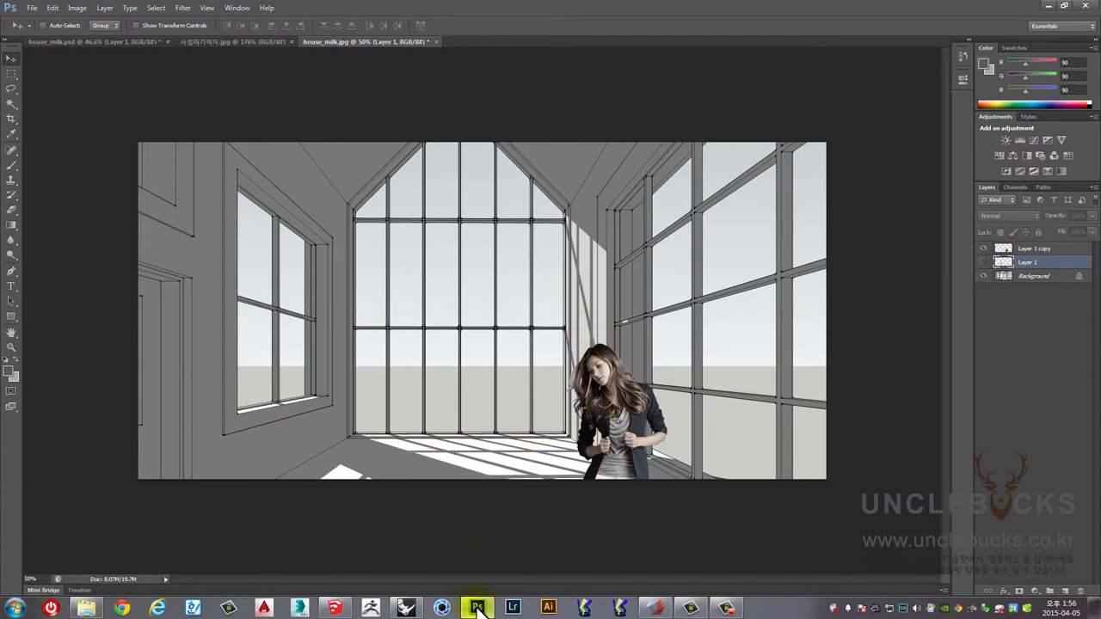
key("alt+Tab")
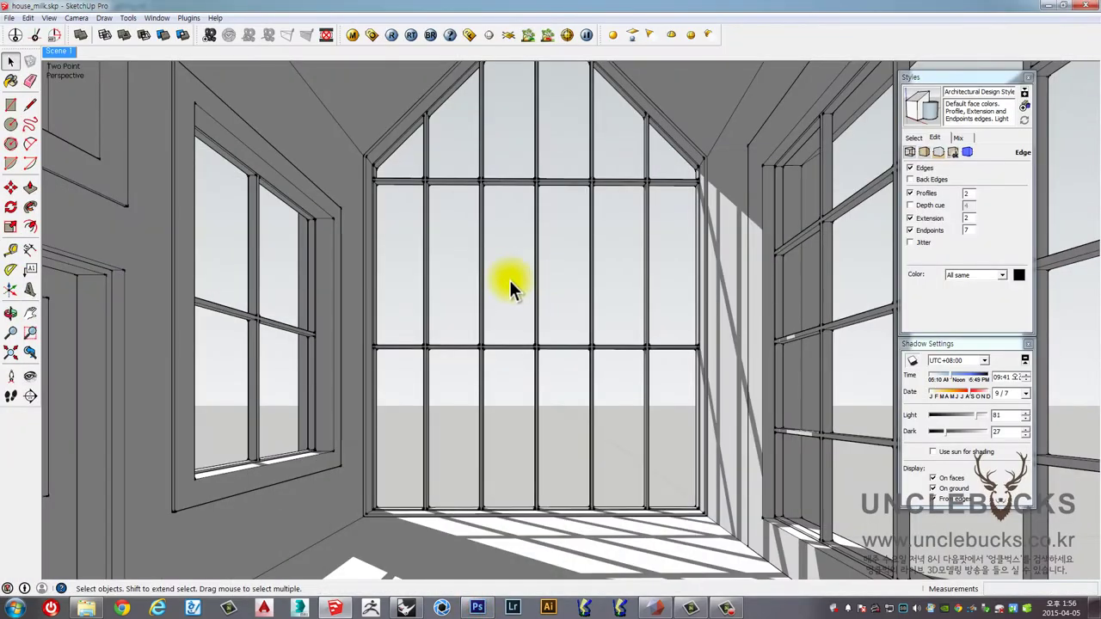
left_click(510, 279)
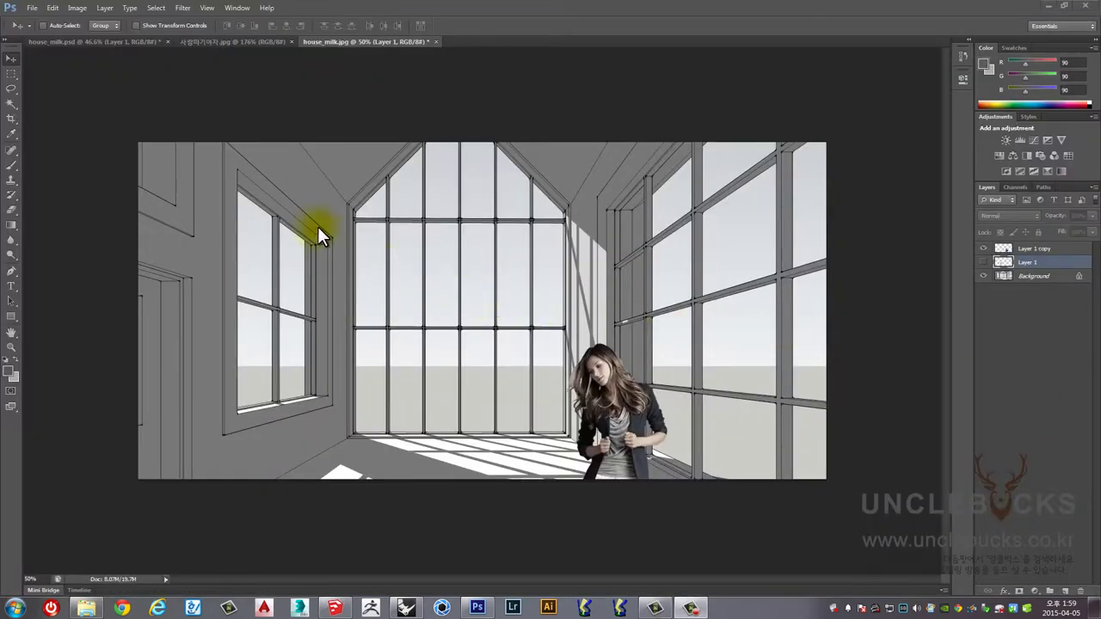
Open the landscape image land03.tif from the work folder.
left_click(32, 8)
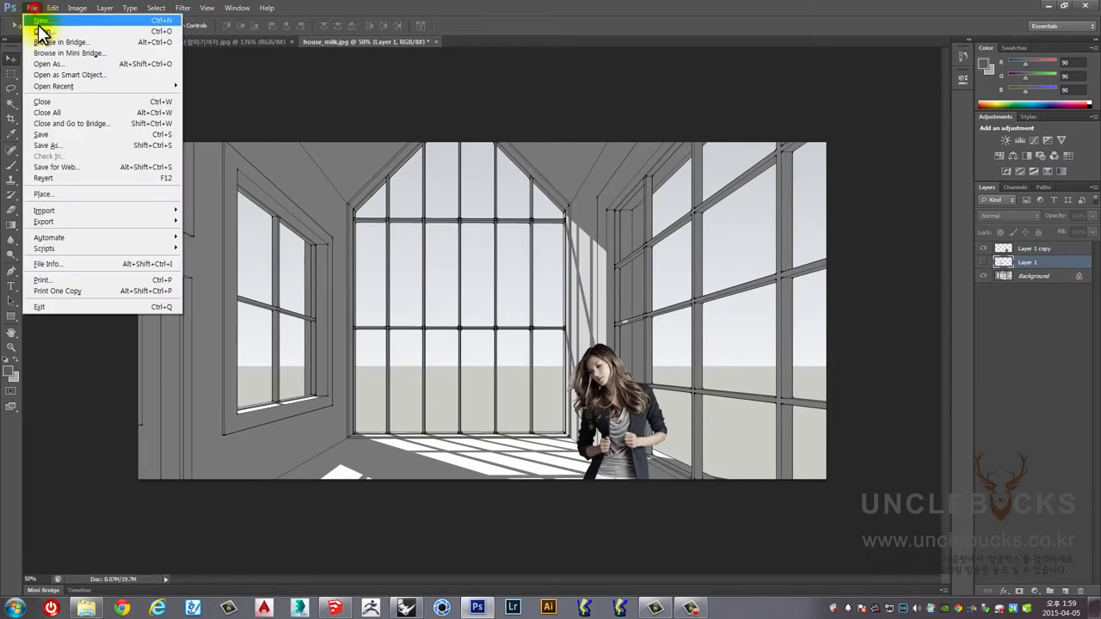
left_click(41, 33)
left_click(274, 141)
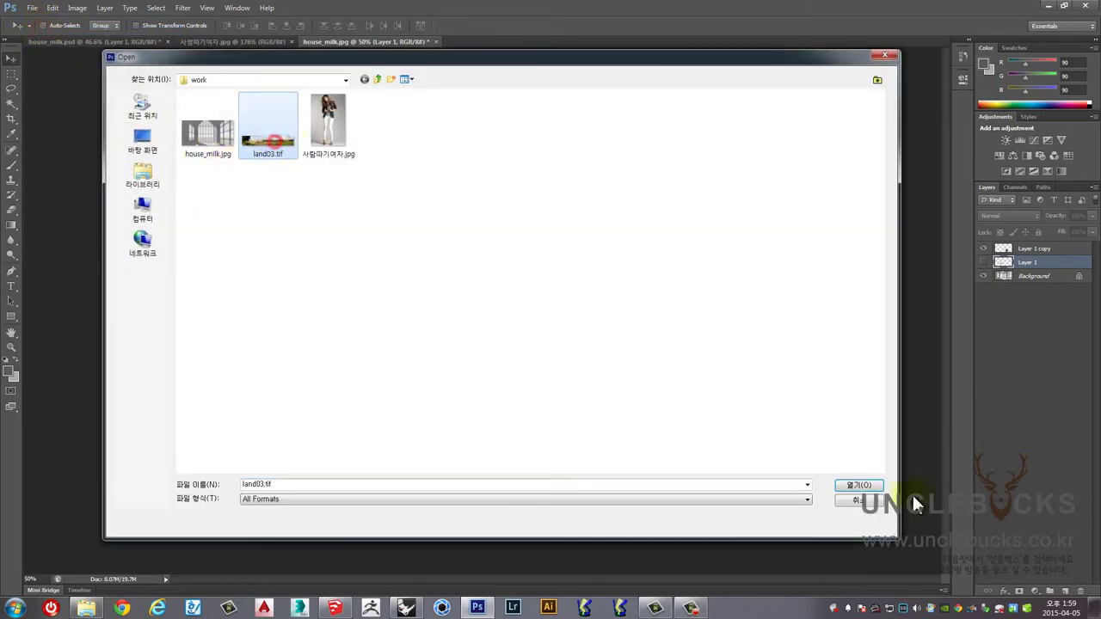
left_click(871, 487)
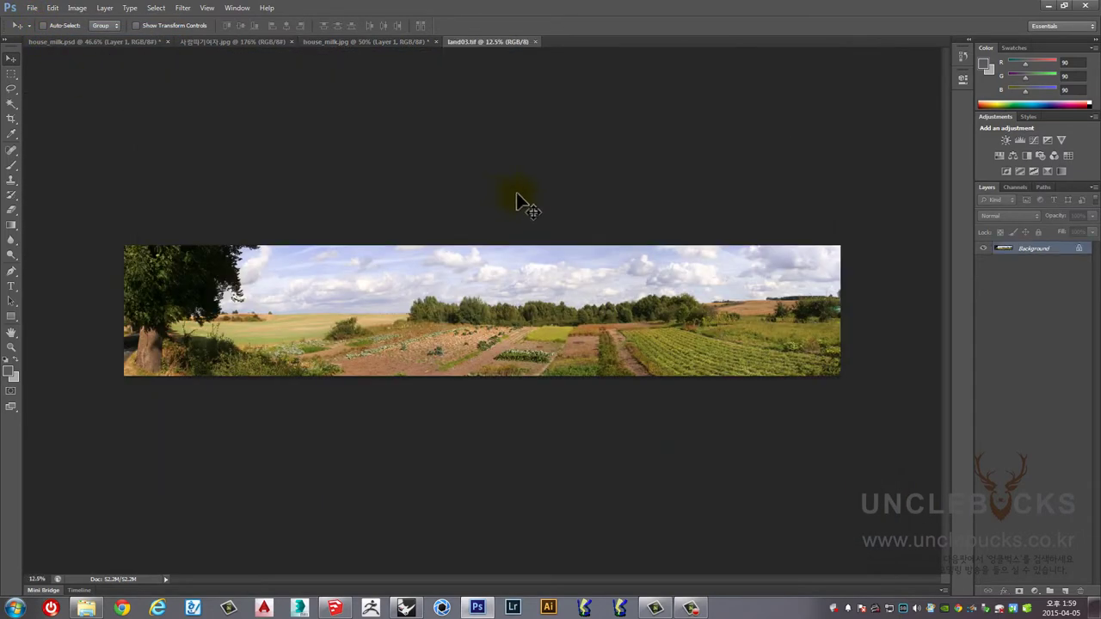
Bring the landscape into house_milk.jpg as a layer directly above the Background and hide it.
key("z")
left_click_drag(469, 298, 461, 273)
key("v")
scroll(460, 274, "down", 2)
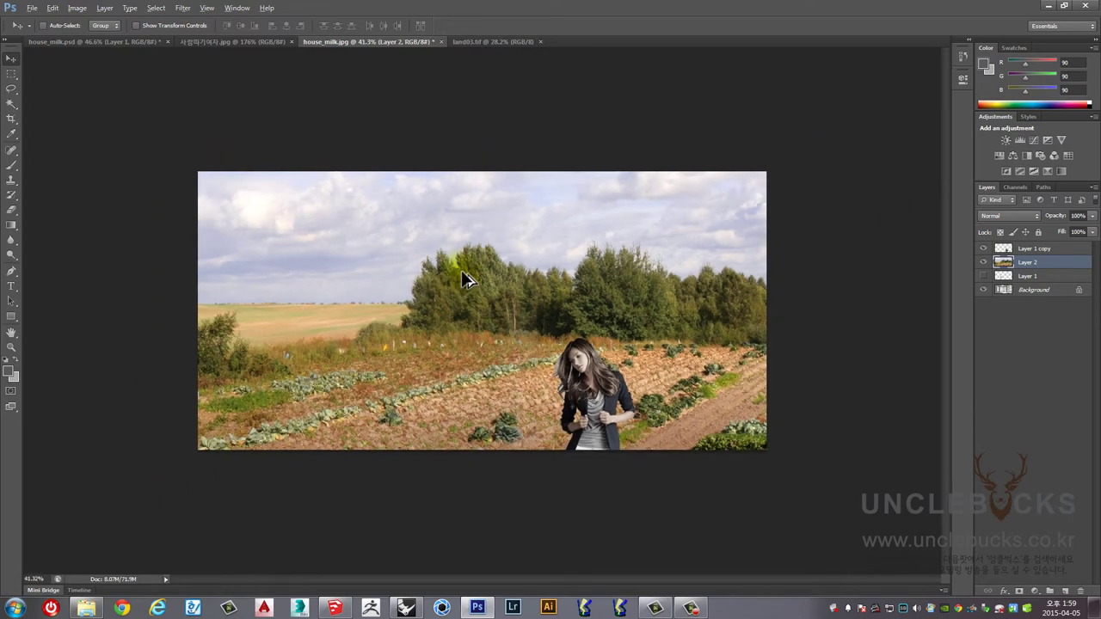
left_click_drag(1028, 262, 1030, 284)
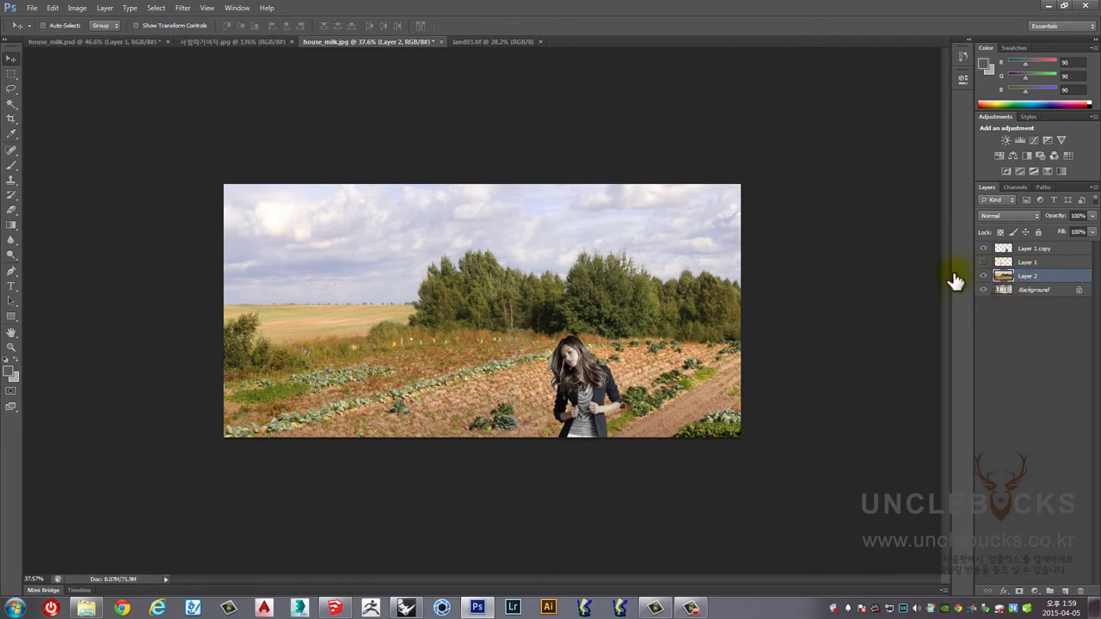
left_click(983, 276)
Examine the window openings and glazing bars of the house interior.
scroll(269, 301, "up", 3)
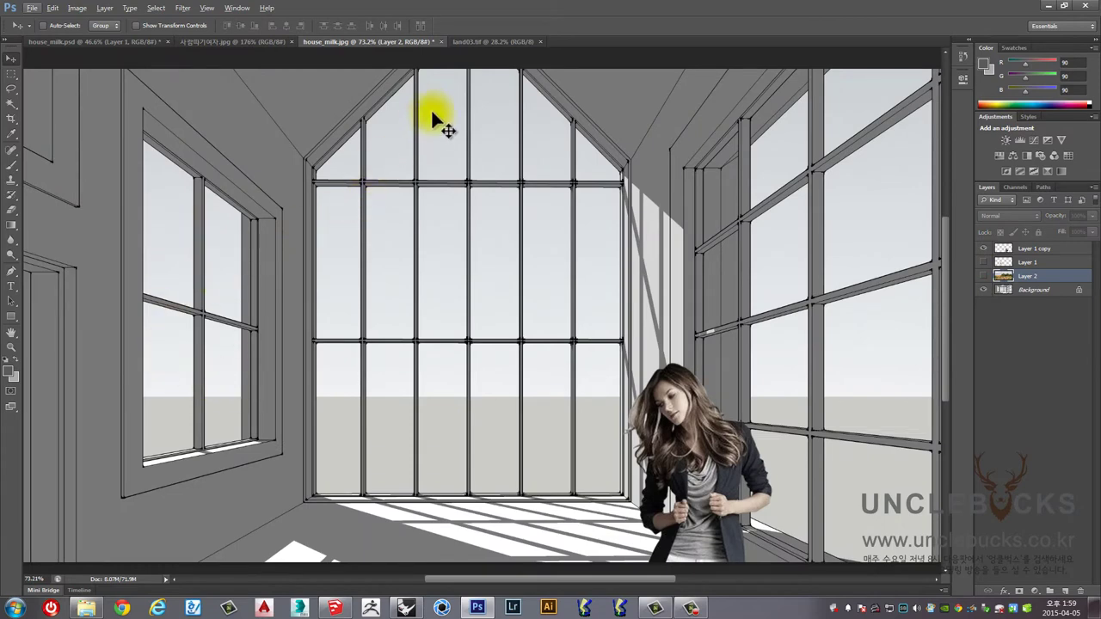
scroll(597, 269, "down", 2)
scroll(600, 275, "down", 1)
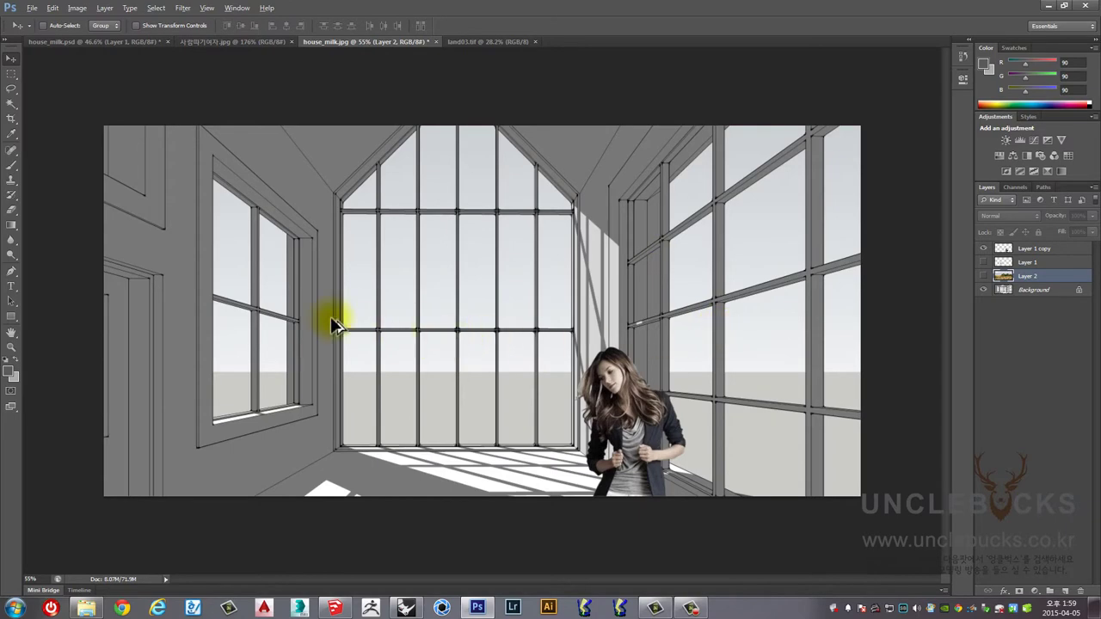
scroll(330, 315, "up", 3)
scroll(331, 314, "down", 3)
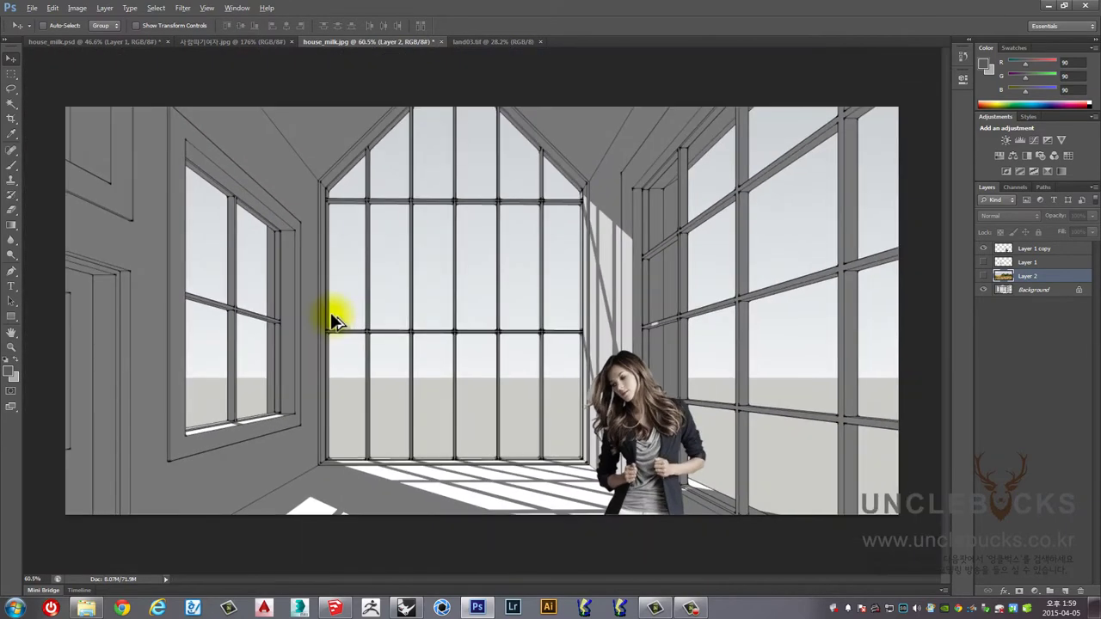
scroll(408, 271, "up", 3)
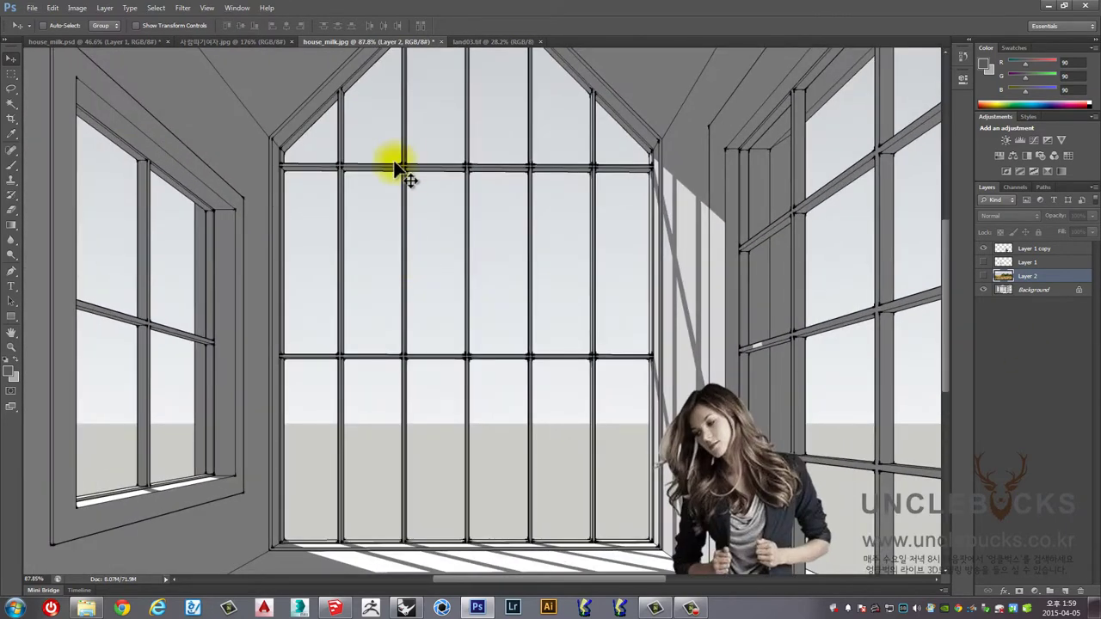
scroll(411, 189, "down", 2)
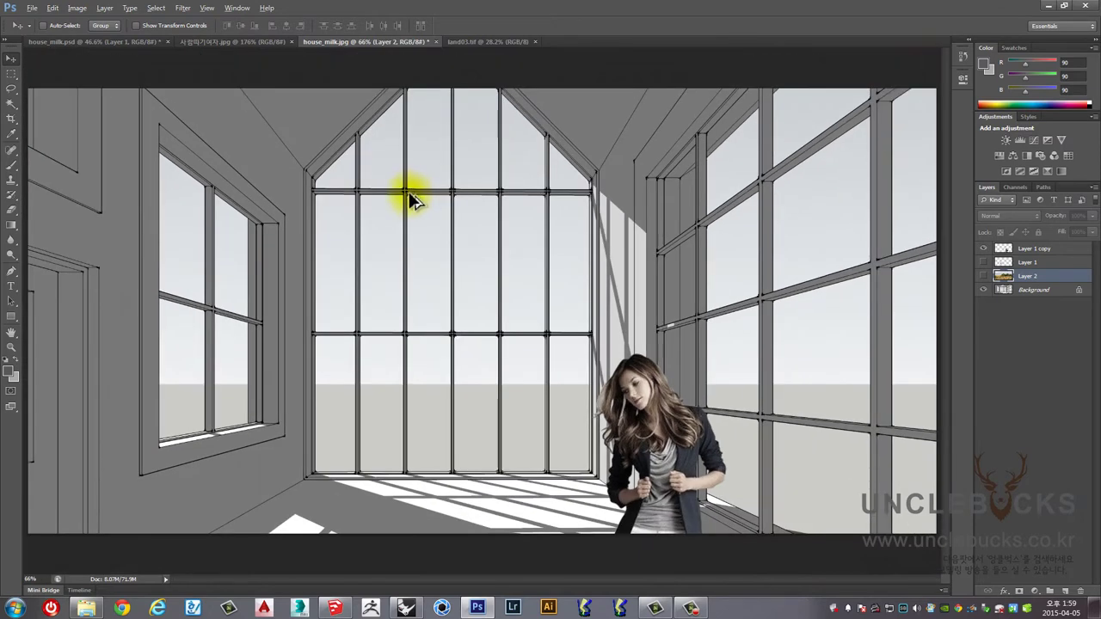
scroll(447, 214, "down", 2)
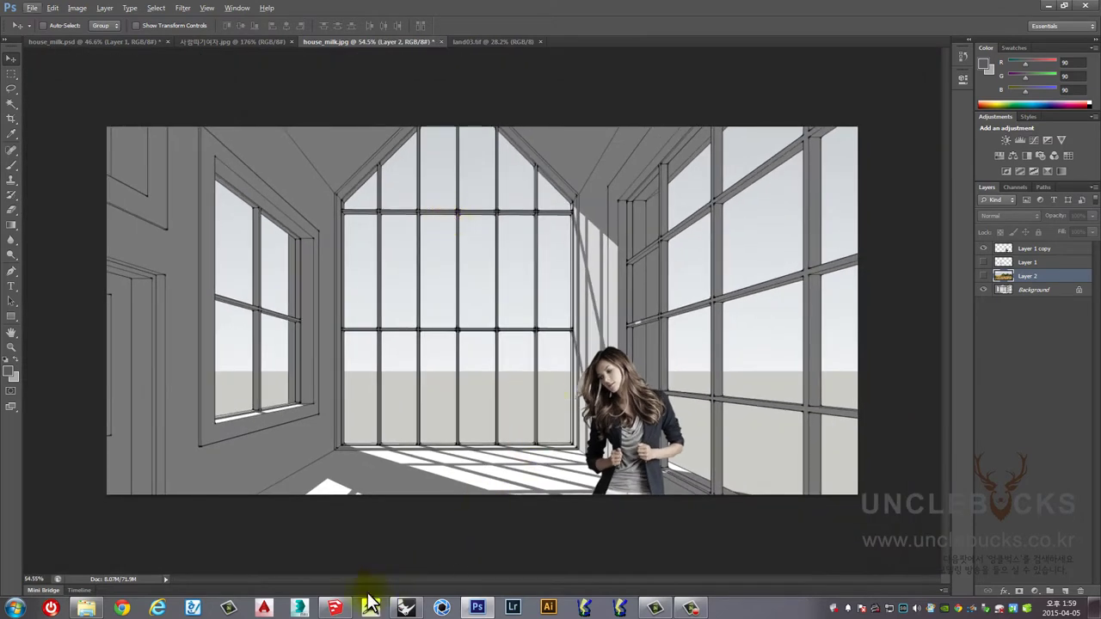
Switch to the SketchUp model house_milk.skp and turn off its shadows.
left_click(335, 607)
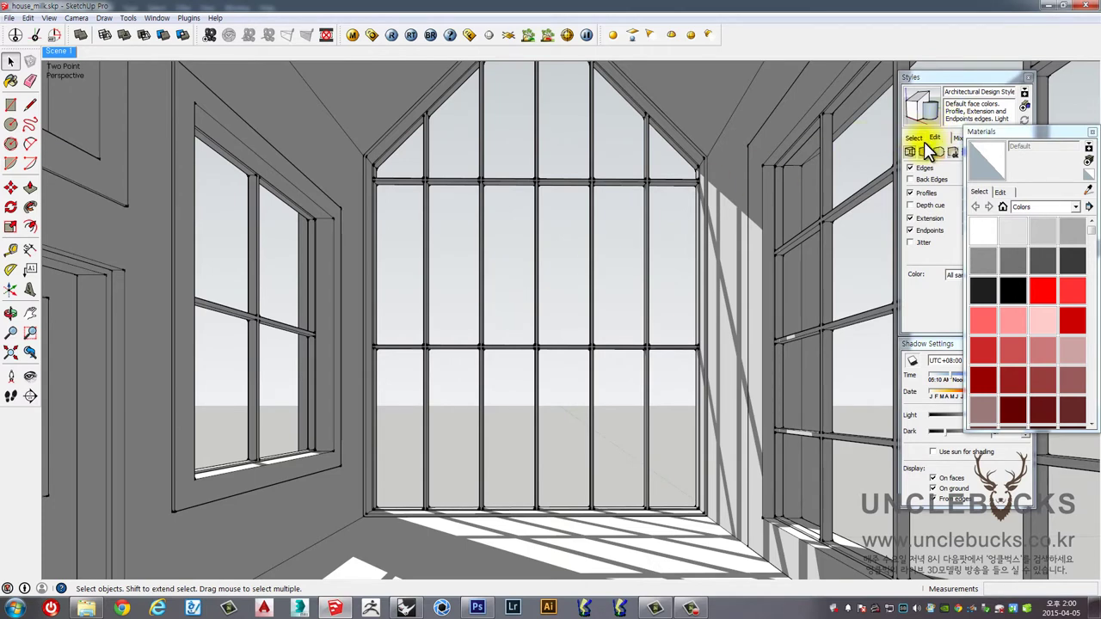
left_click(48, 19)
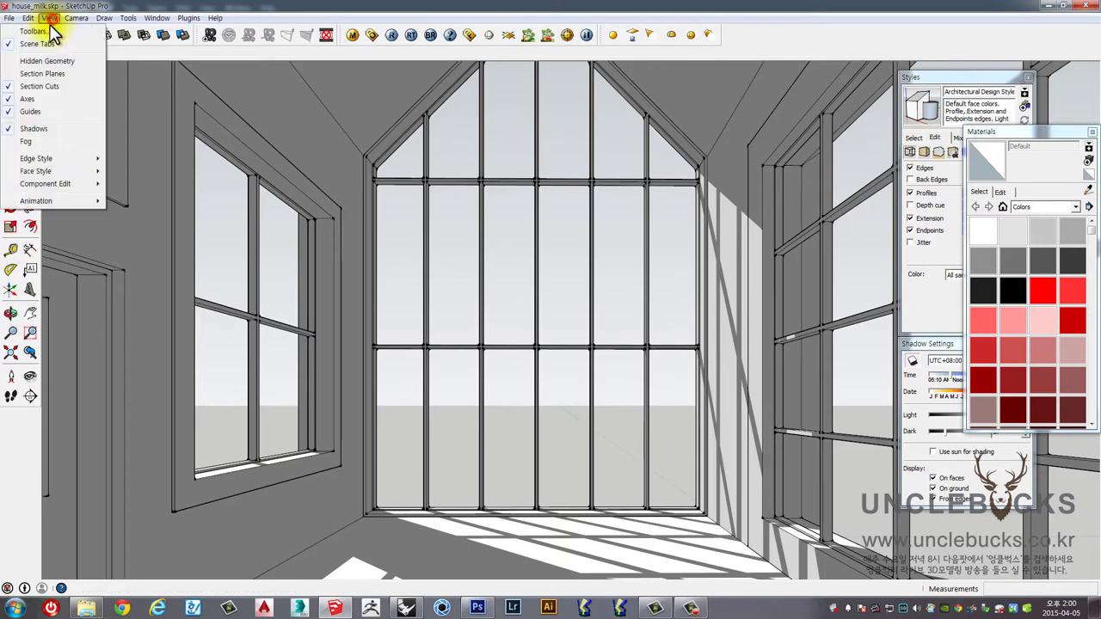
left_click(32, 115)
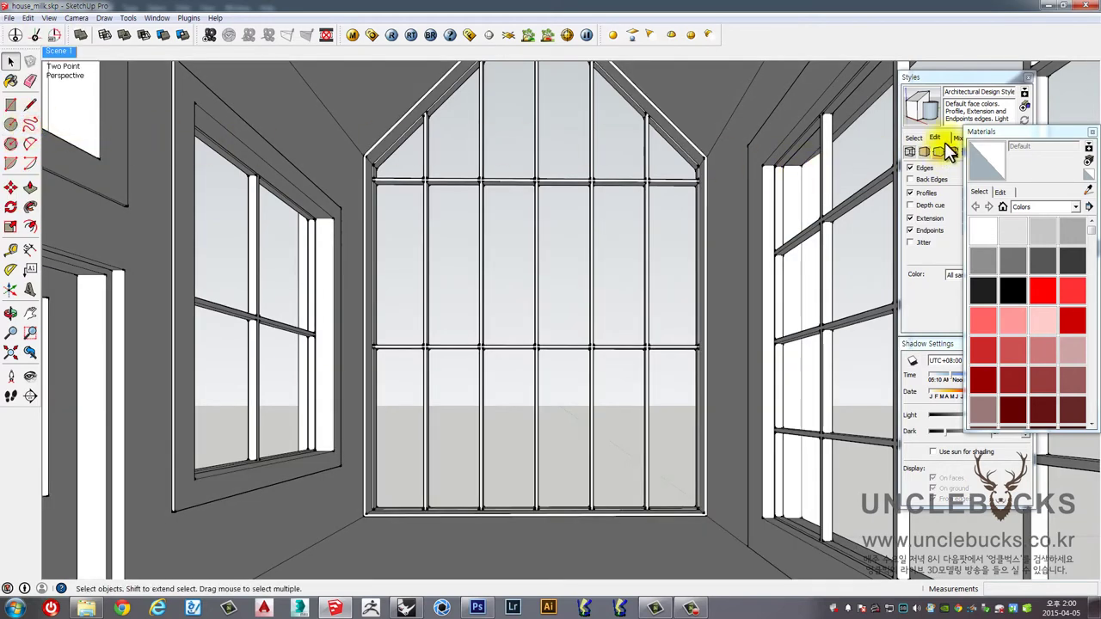
Disable the style's edge extensions and endpoints and set the profile width to 1.
left_click_drag(936, 77, 797, 76)
left_click(773, 138)
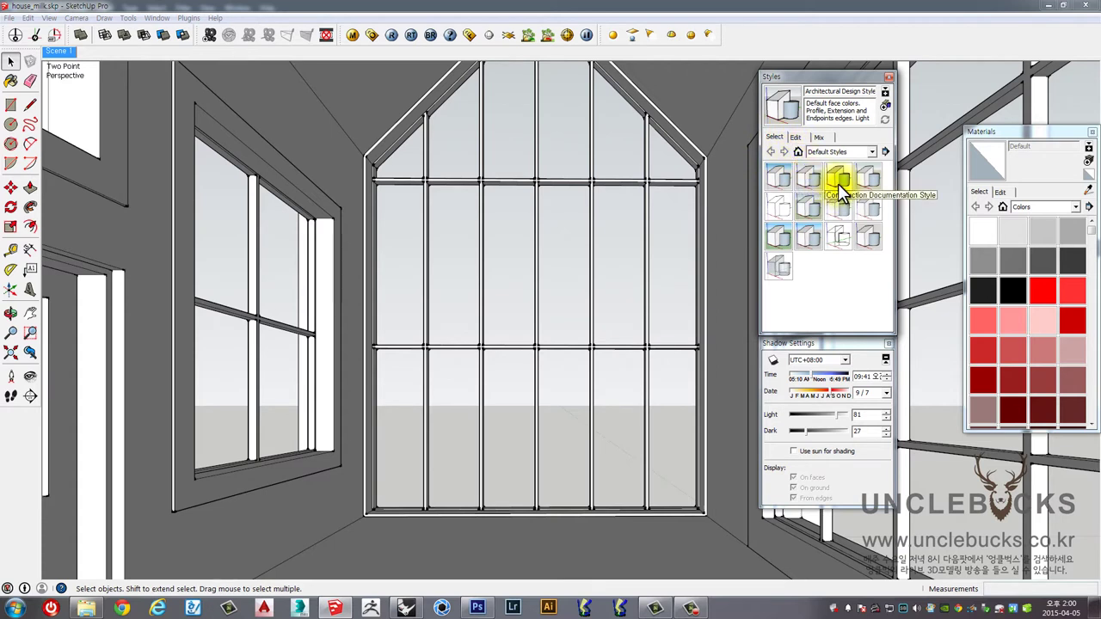
left_click(796, 139)
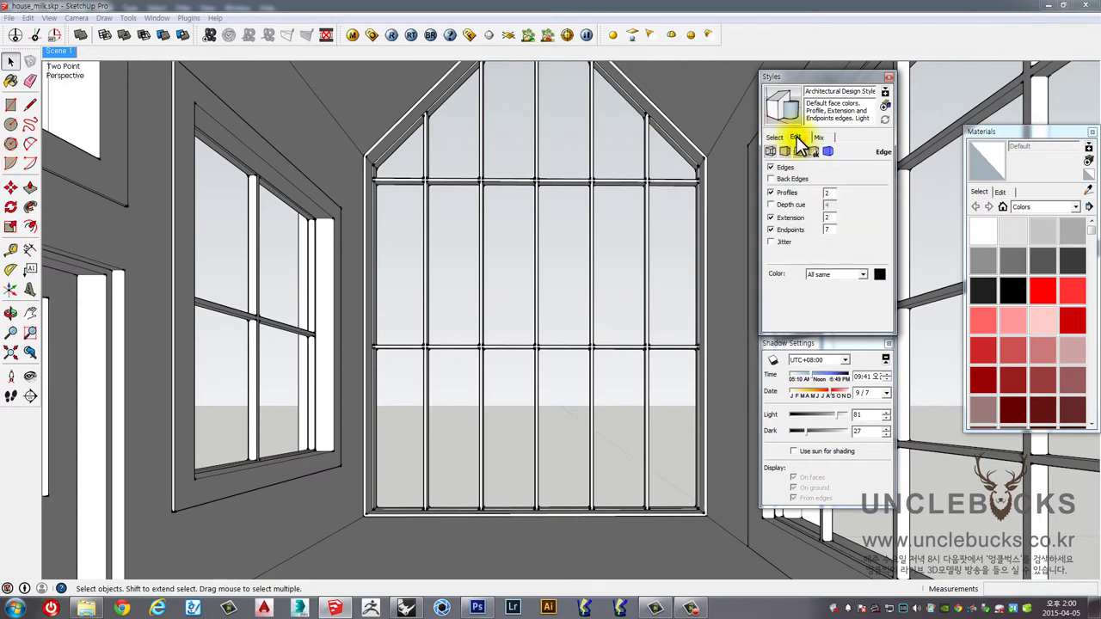
left_click(771, 217)
left_click(771, 229)
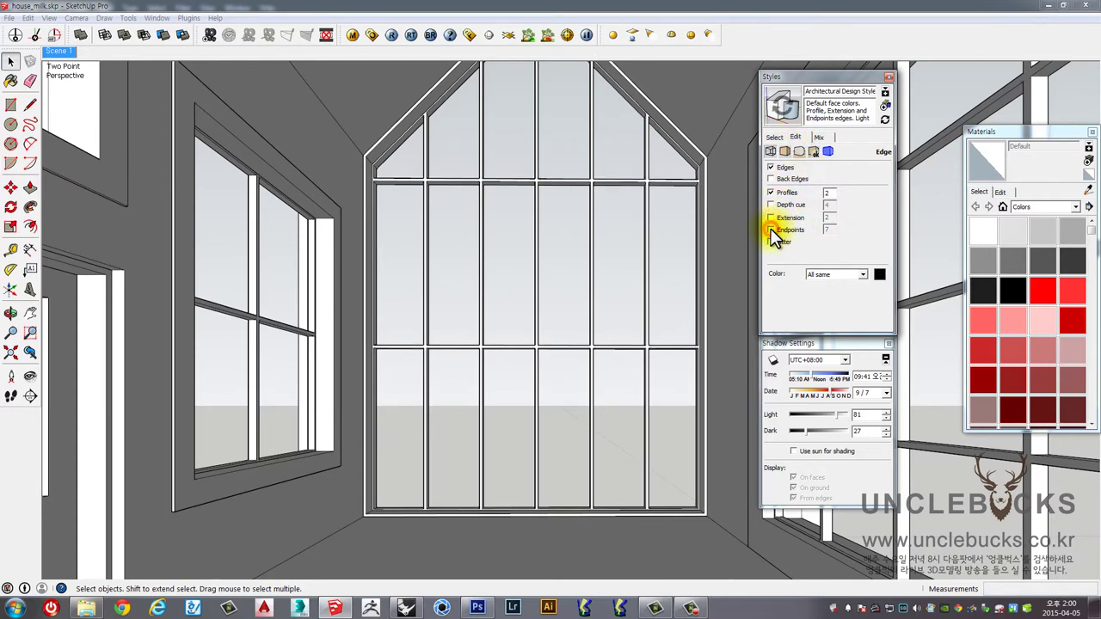
left_click(831, 194)
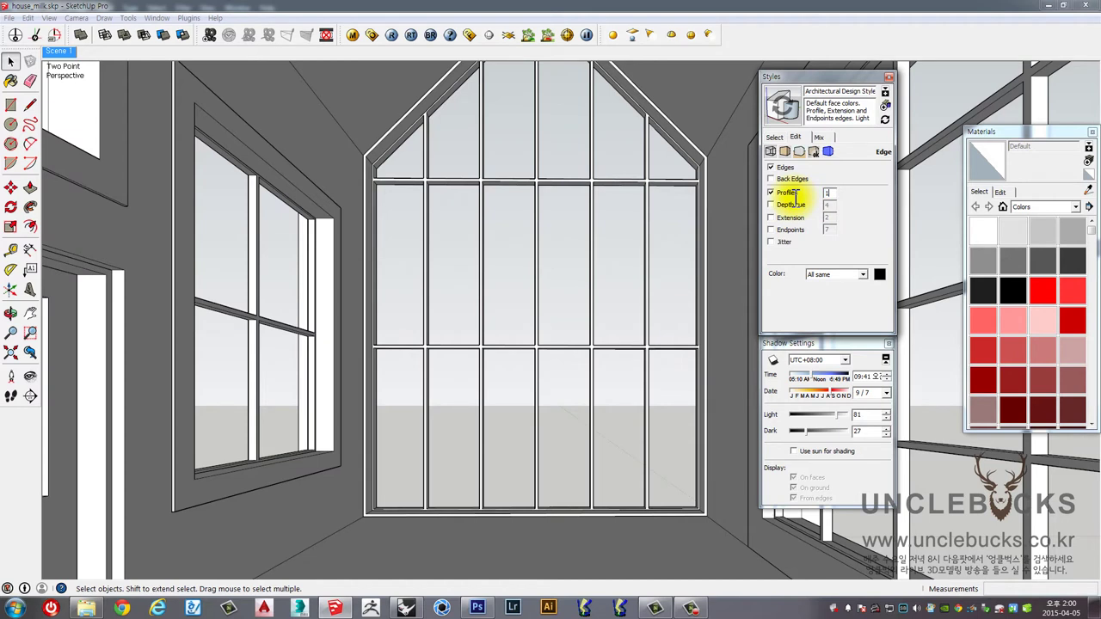
key("Return")
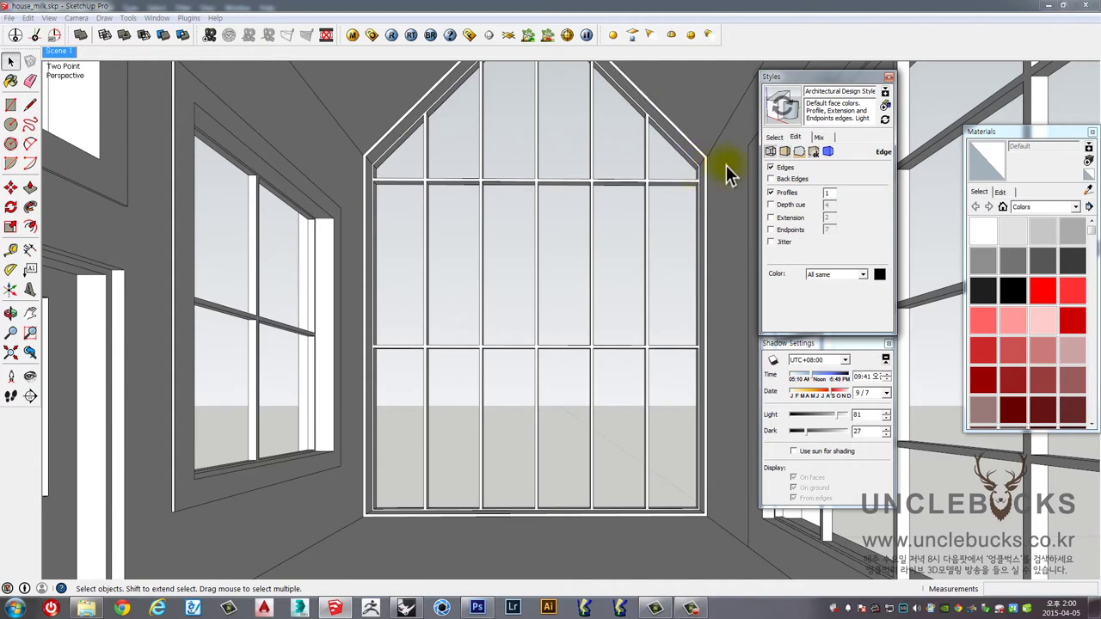
Set the style's front face color to black.
left_click(784, 152)
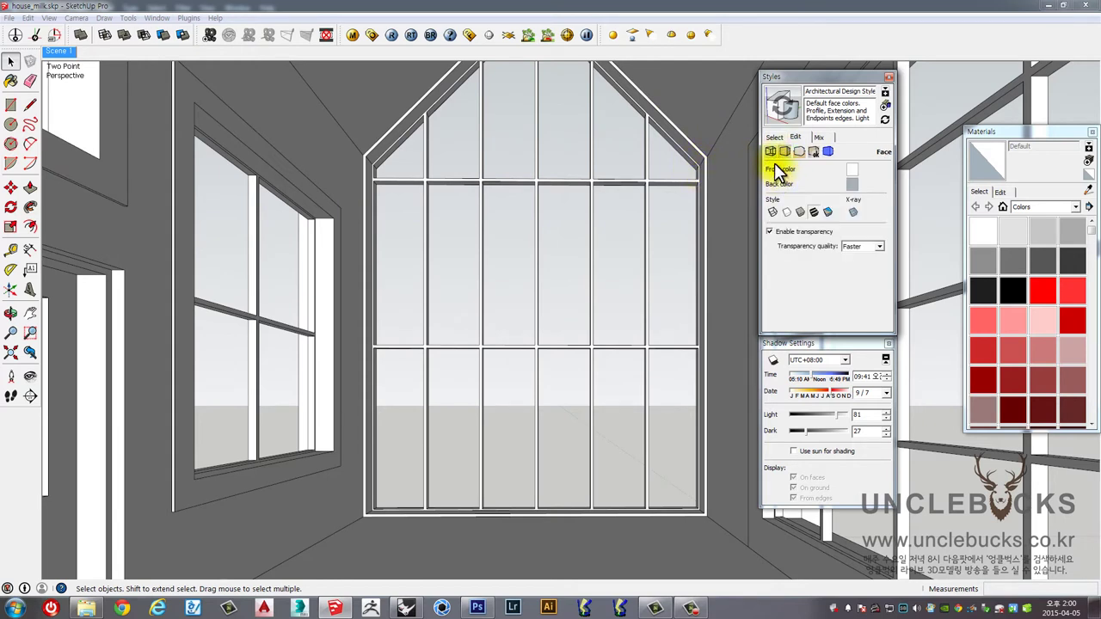
left_click(771, 152)
left_click(784, 152)
left_click(852, 171)
left_click_drag(854, 185, 857, 228)
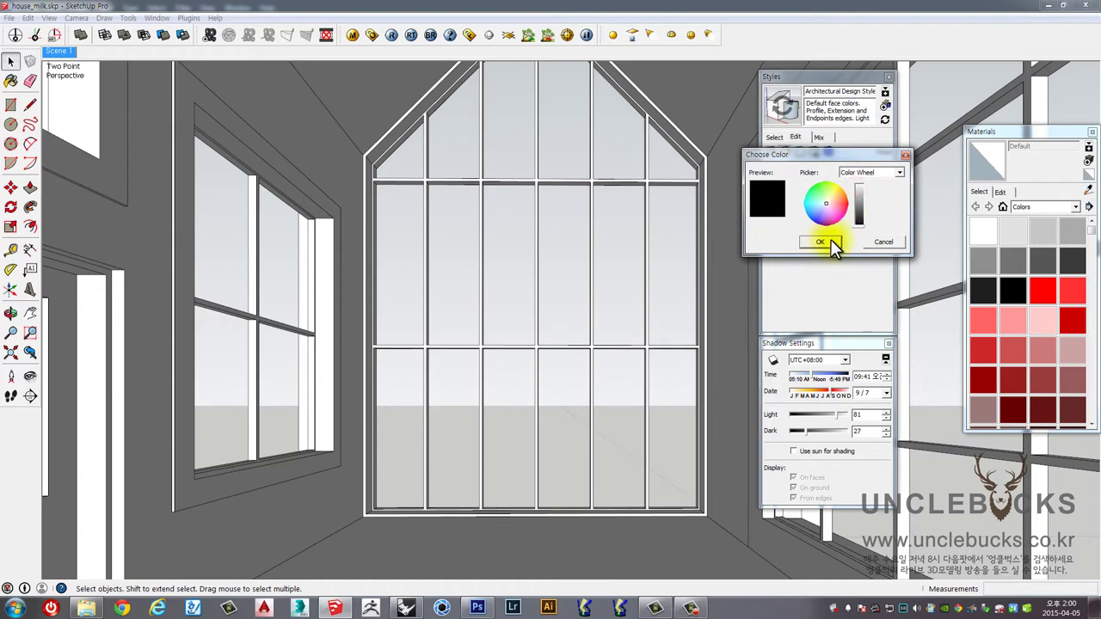
left_click(828, 242)
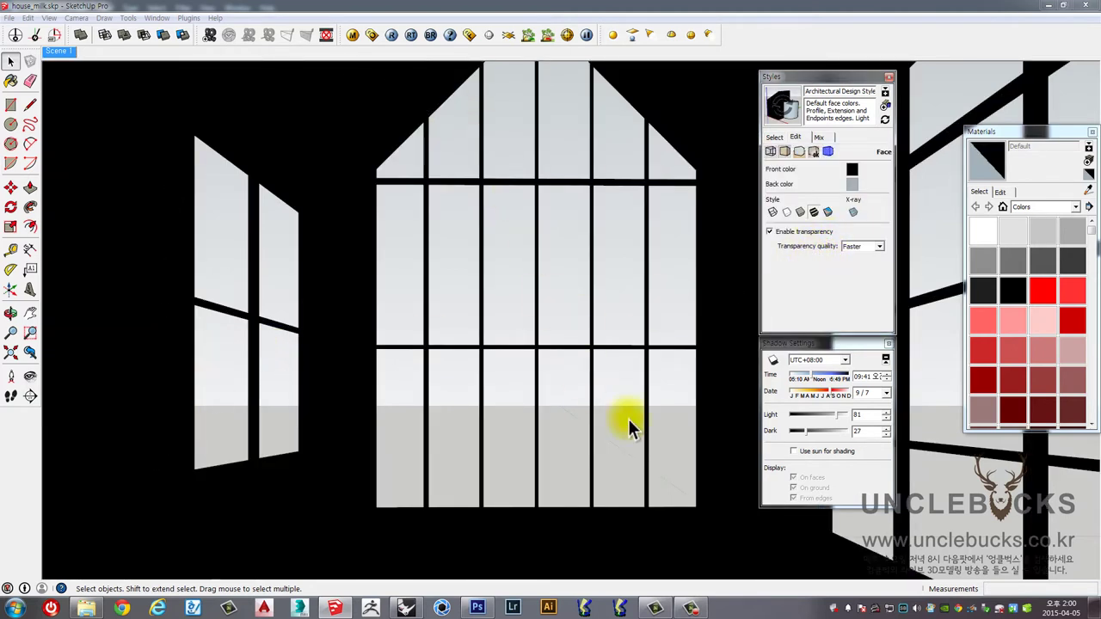
Turn off the sky in the style's background and brighten the ground color to light cream.
mouse_move(831, 76)
left_mouse_down()
mouse_move(195, 96)
mouse_move(822, 95)
left_mouse_up()
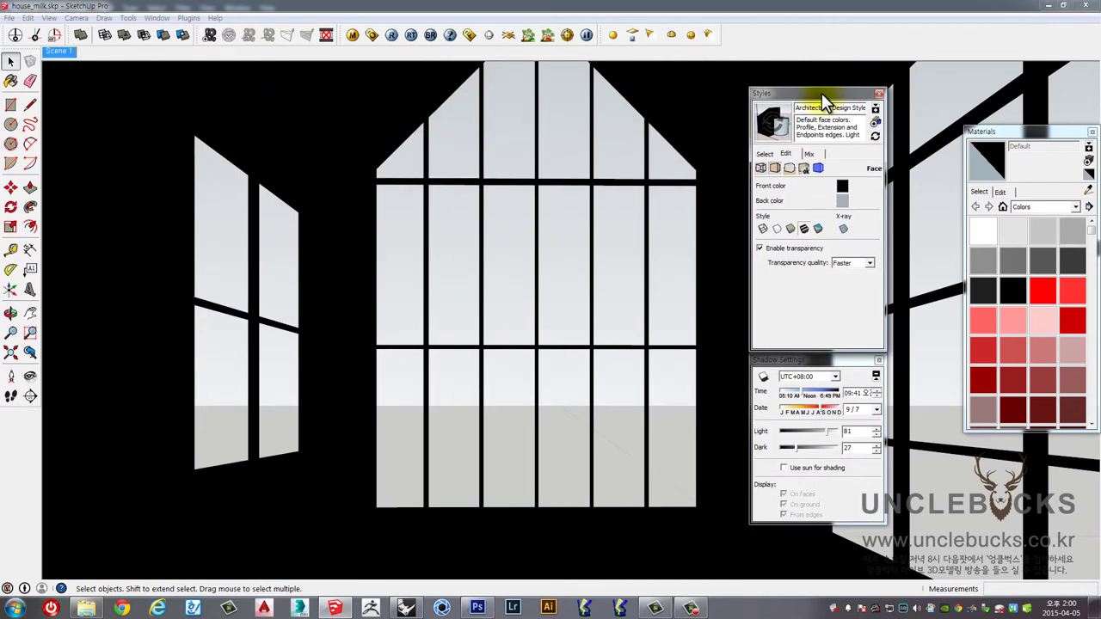
left_click(789, 168)
left_click(761, 205)
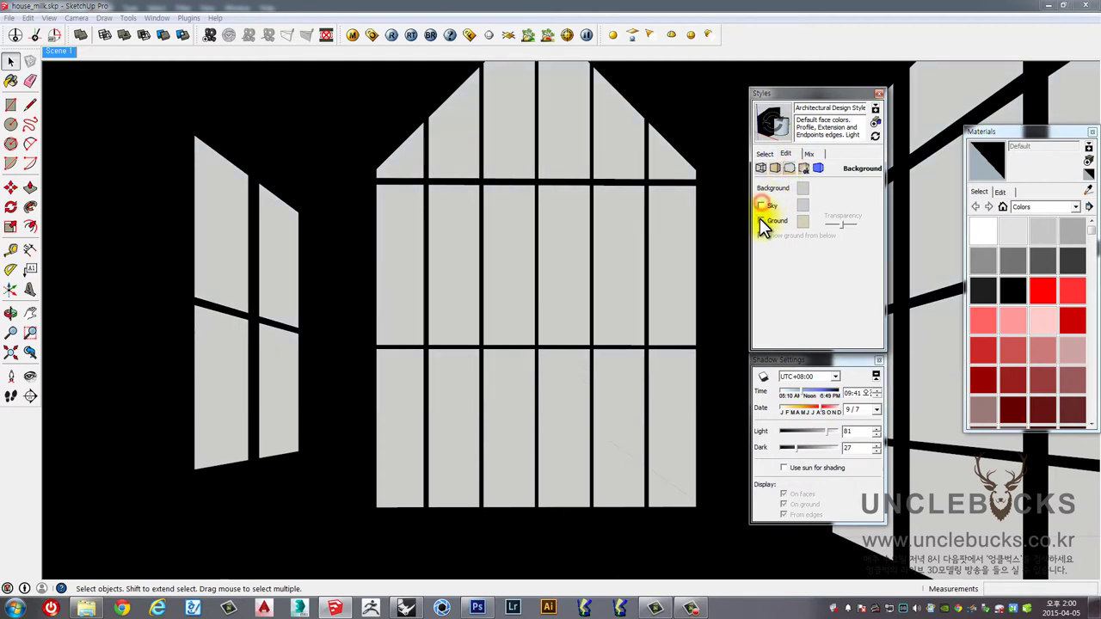
left_click(803, 221)
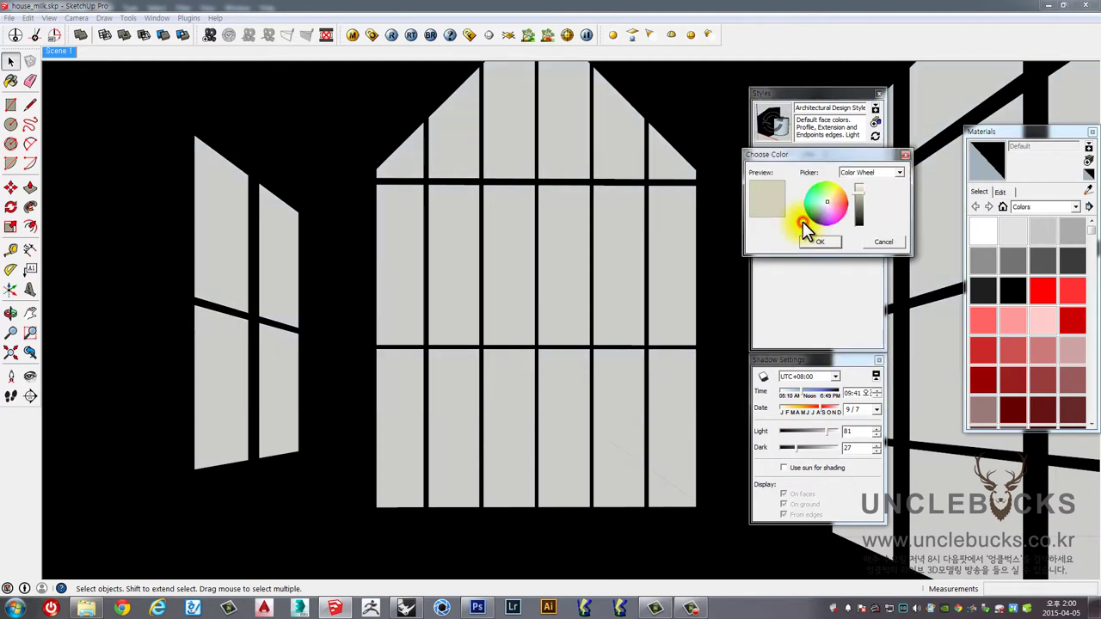
left_click(859, 190)
left_click(820, 242)
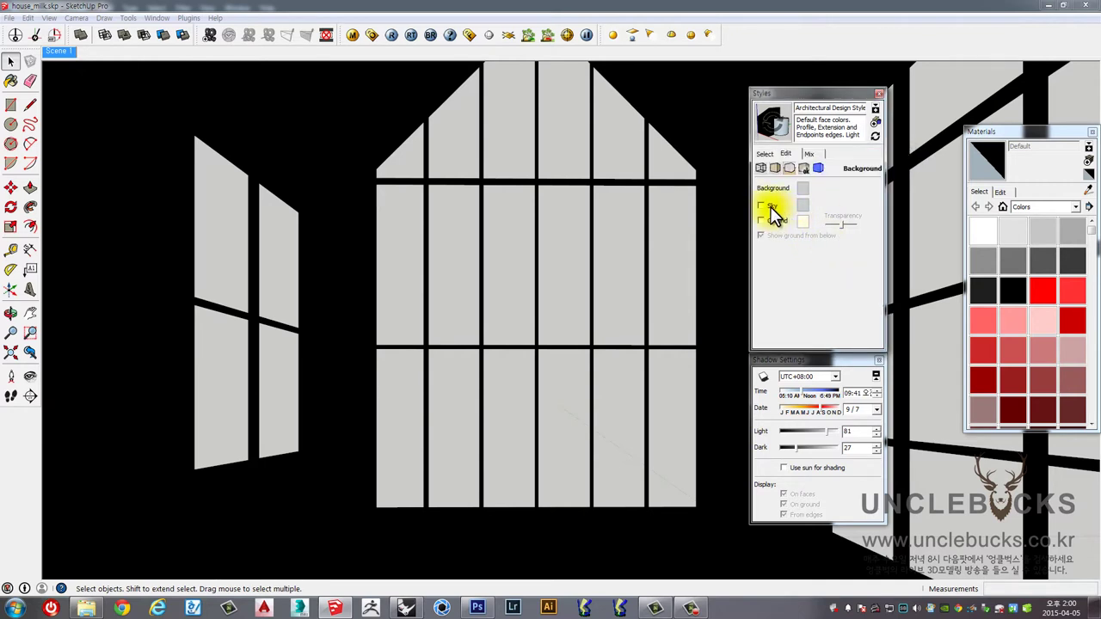
left_click(569, 245)
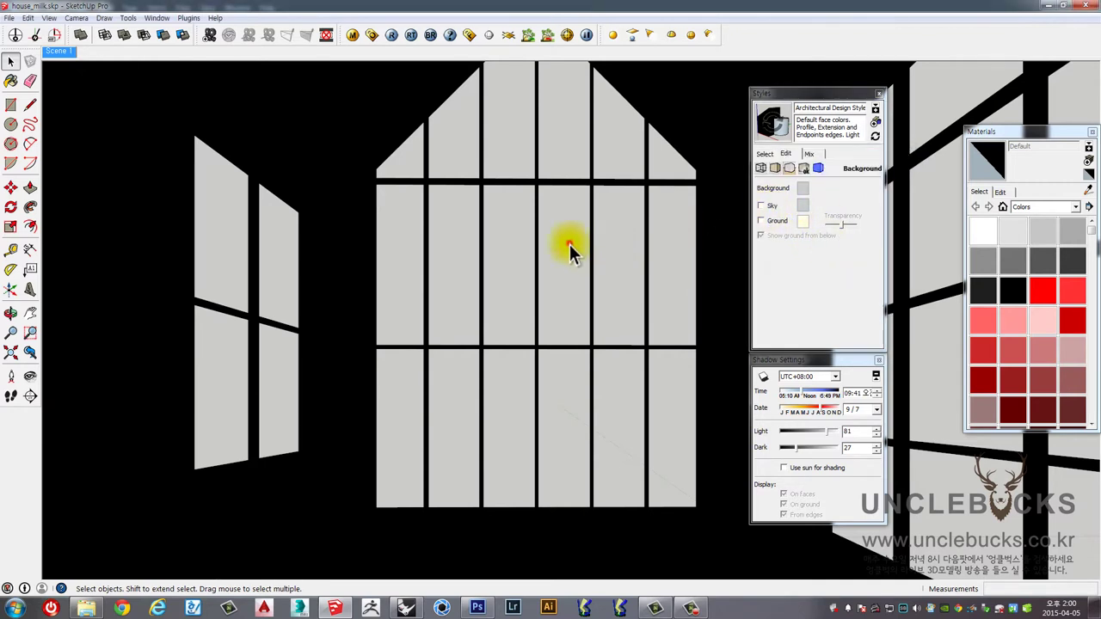
left_click(805, 168)
left_click(819, 169)
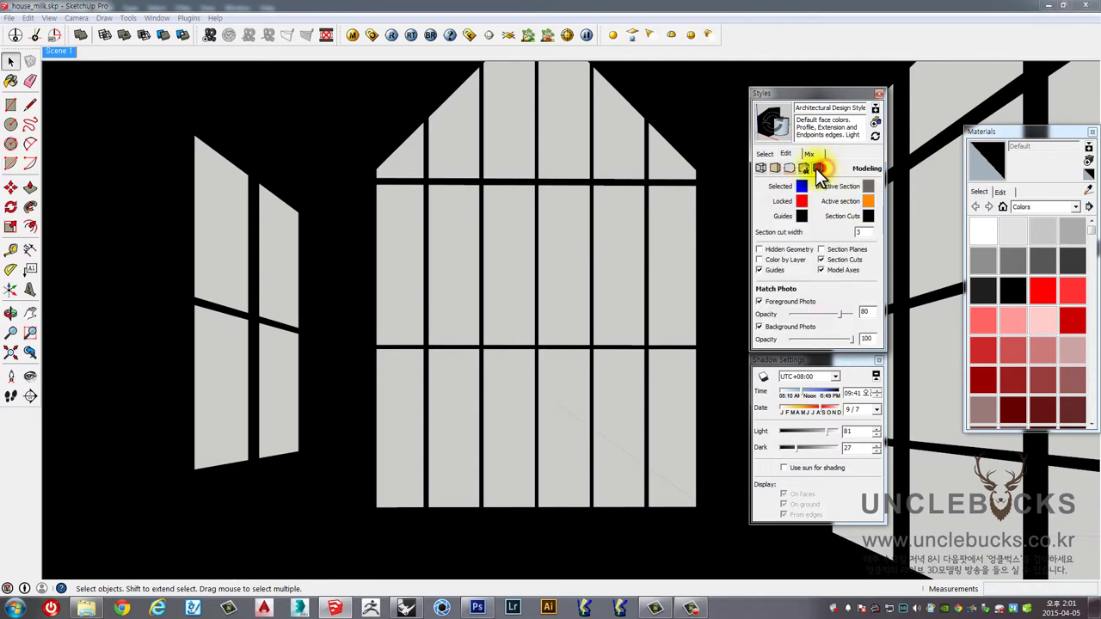
left_click(775, 169)
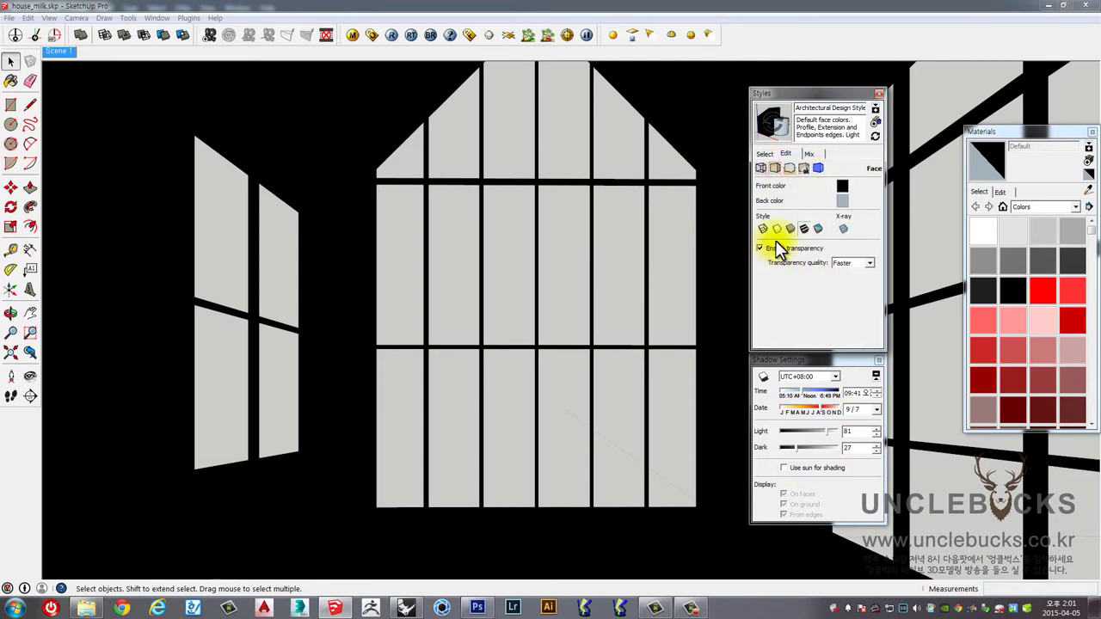
left_click(558, 150)
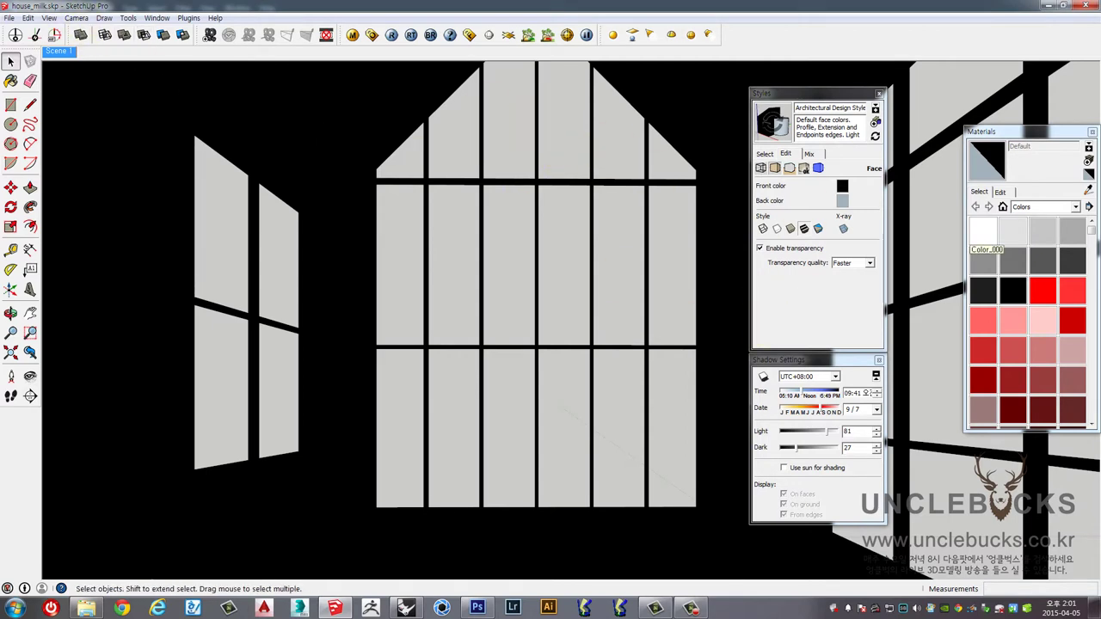
left_click(819, 168)
left_click(796, 293)
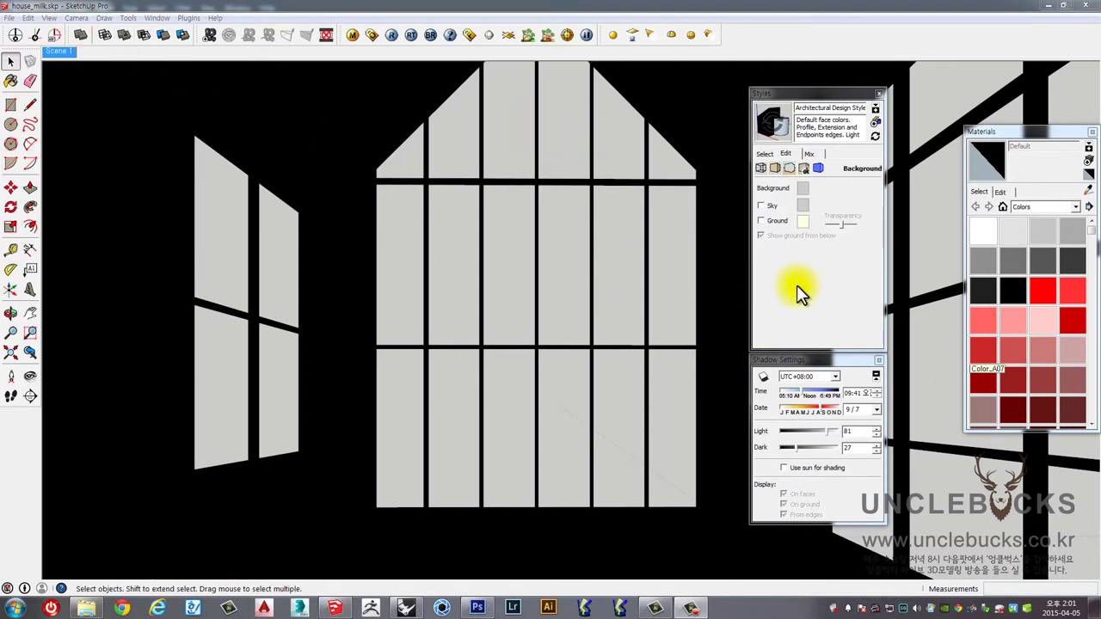
Toggle the sky and the ground on and off to compare their effect behind the windows.
left_click(761, 206)
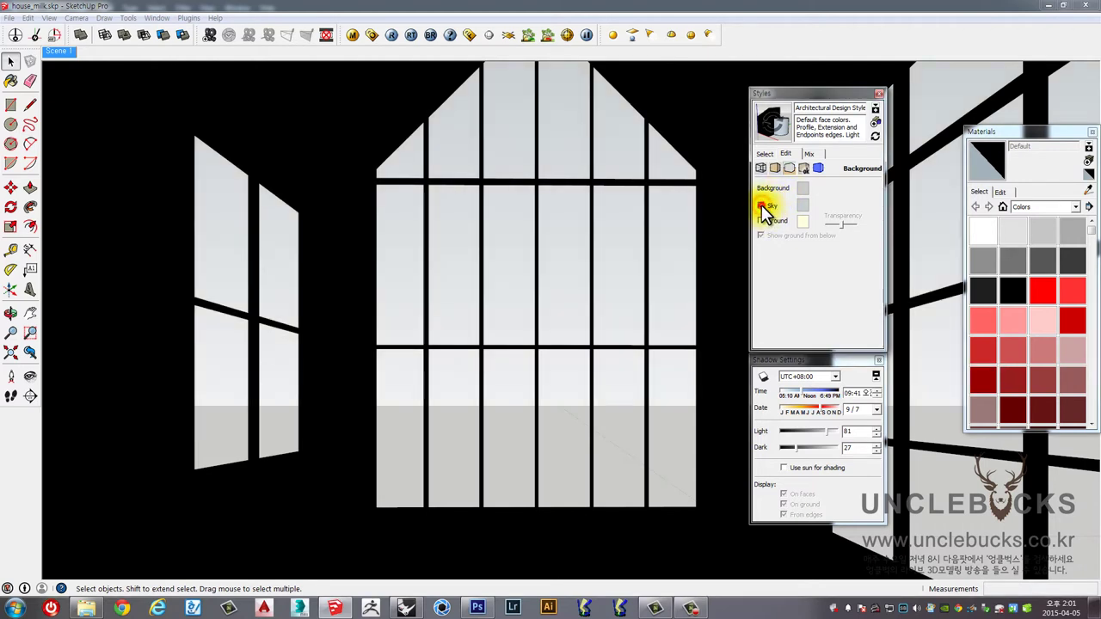
left_click(762, 207)
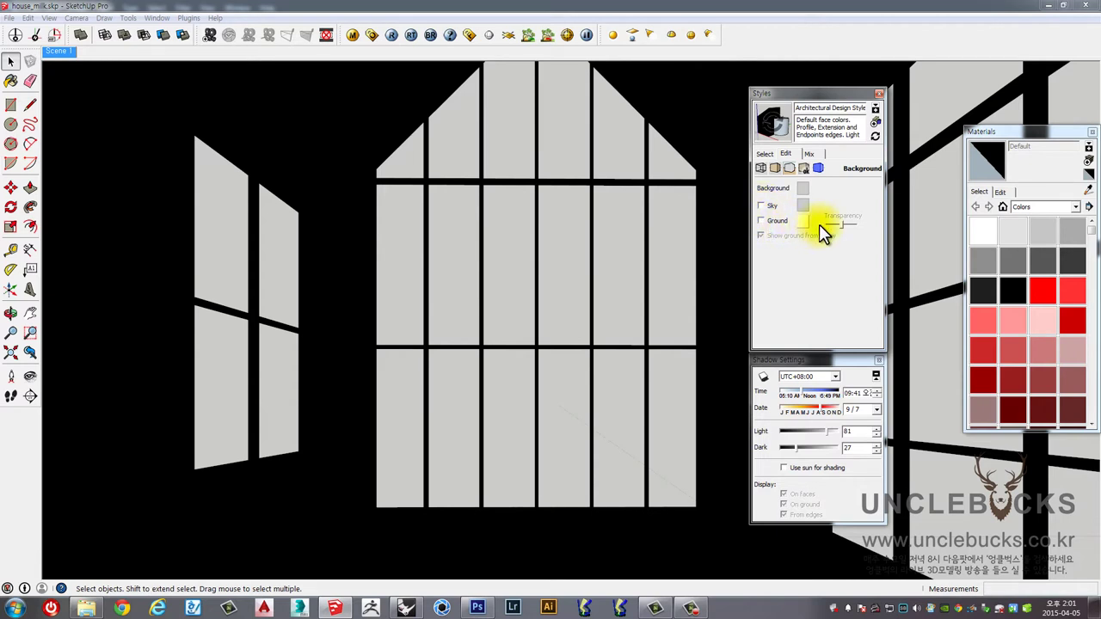
left_click(762, 221)
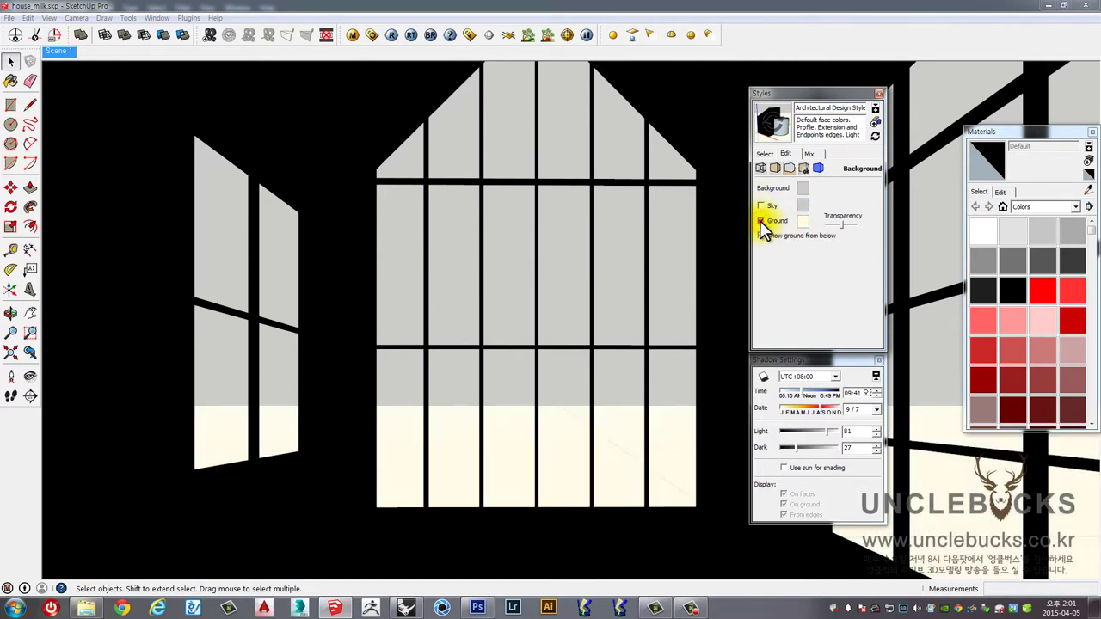
left_click(761, 221)
left_click(762, 221)
left_click(761, 221)
left_click(762, 221)
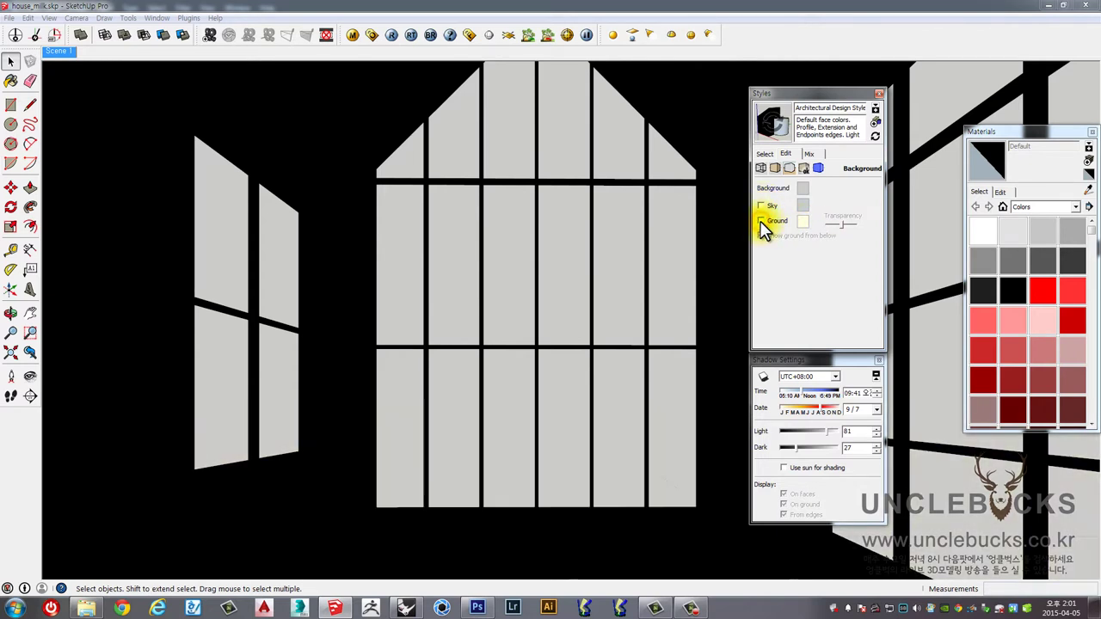
Set the style's background color to white.
left_click(805, 190)
left_click(860, 188)
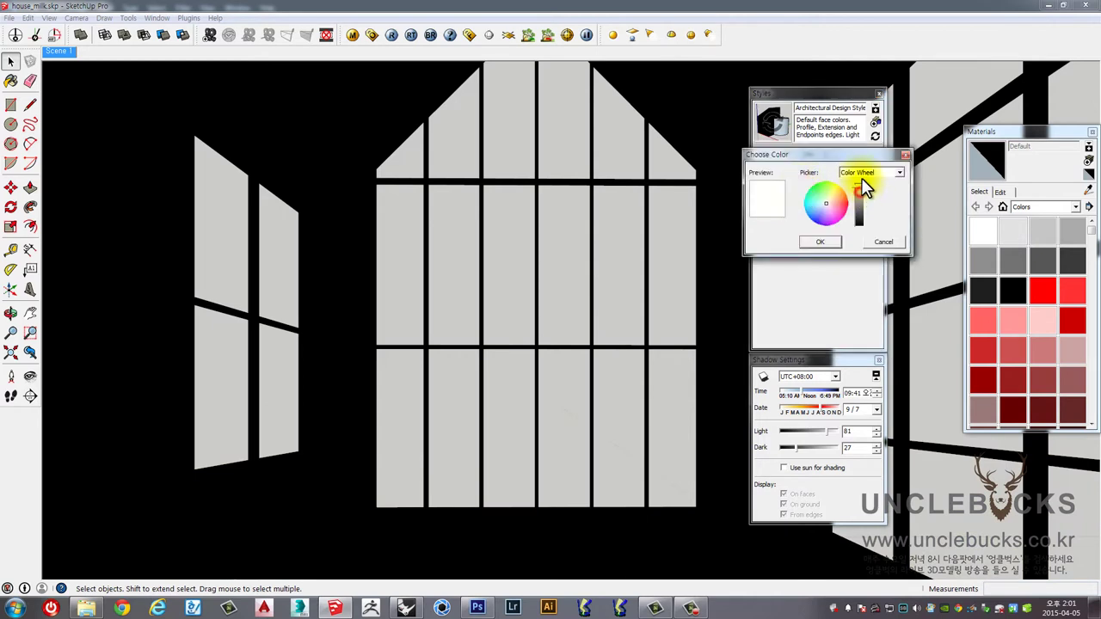
left_click(821, 243)
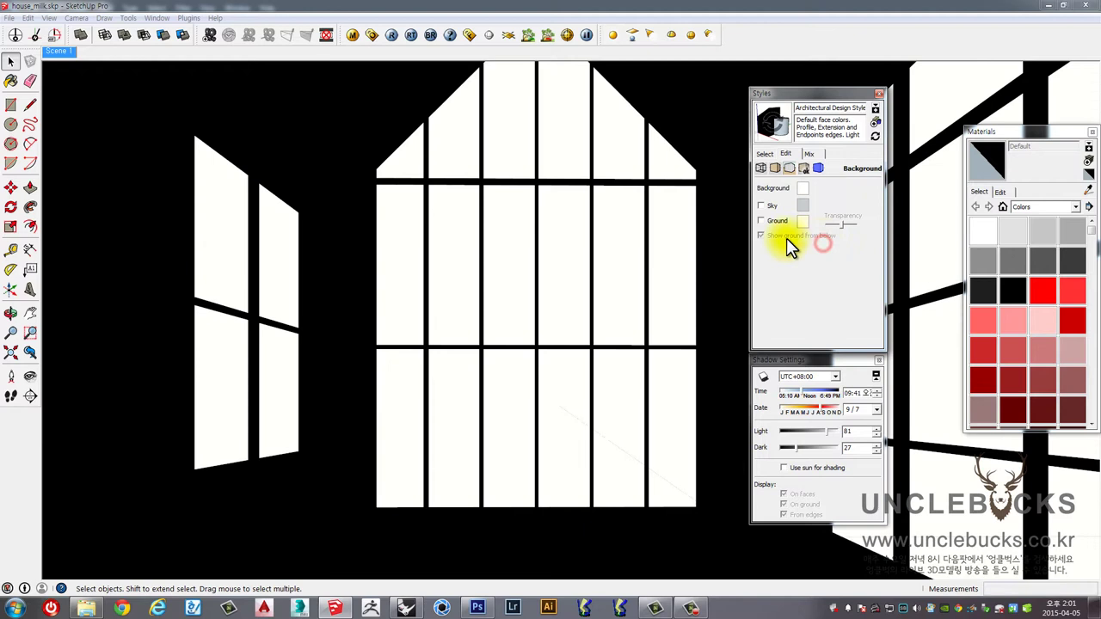
left_click(551, 287)
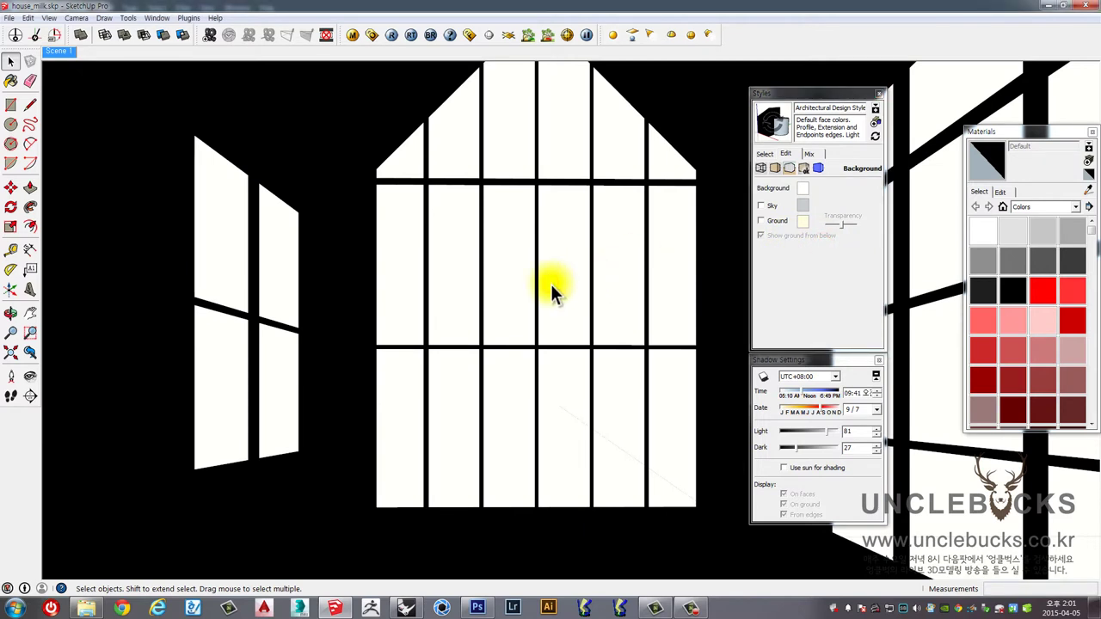
Export the black-and-white view as a JPEG named house_milk_alpha.jpg in the work folder, at 2400 by 1176 pixels.
left_click(10, 18)
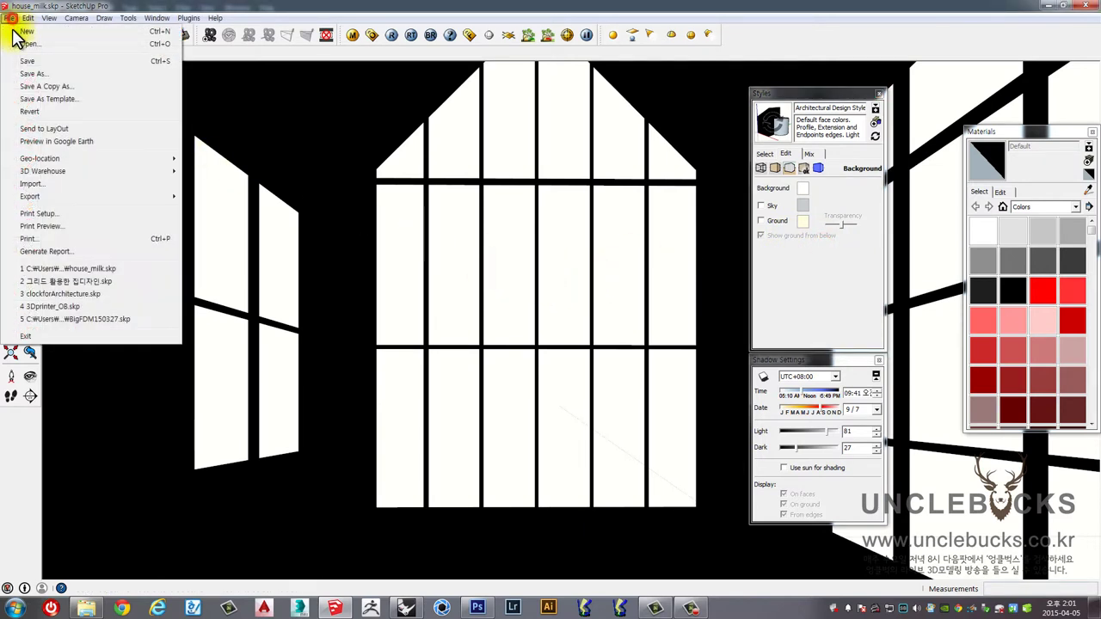
mouse_move(39, 195)
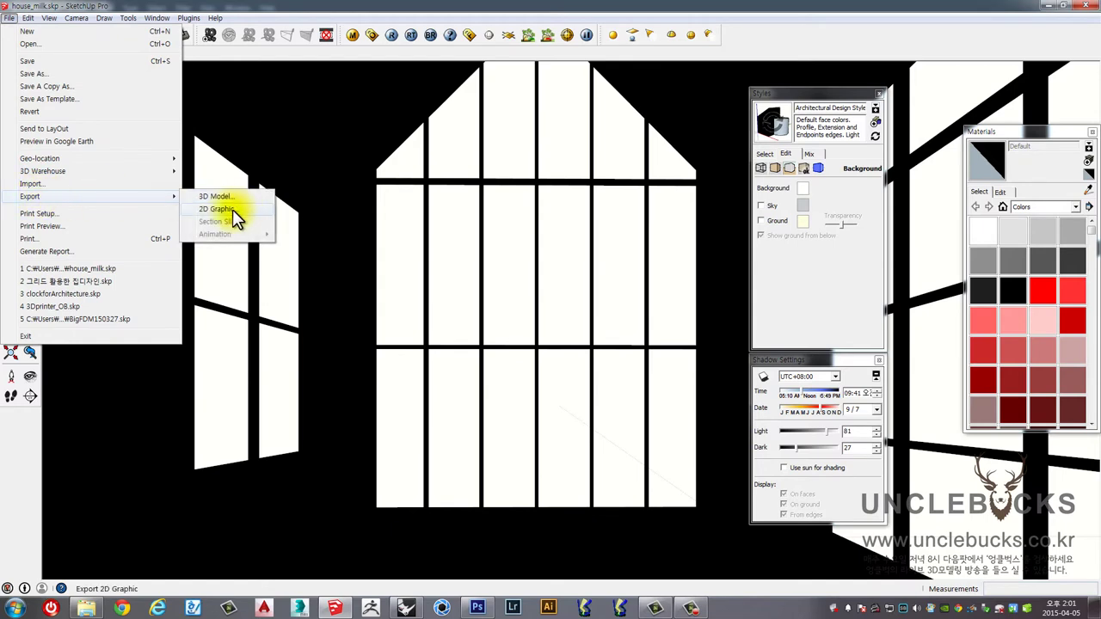
left_click(219, 209)
left_click(402, 216)
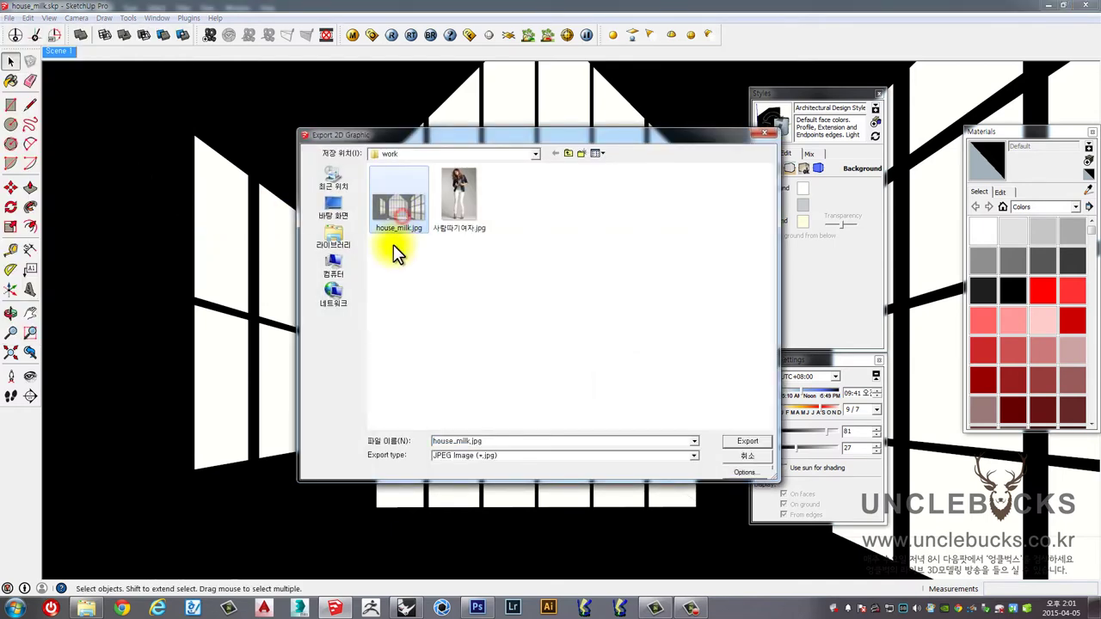
left_click(467, 442)
left_click(473, 443)
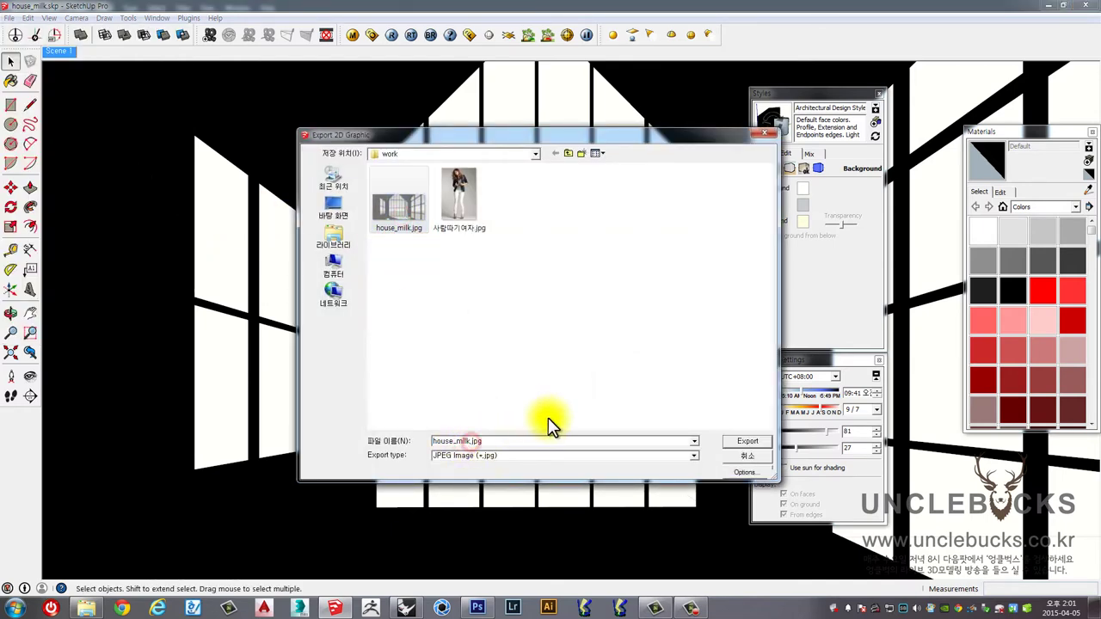
type("_alpha")
left_click(733, 474)
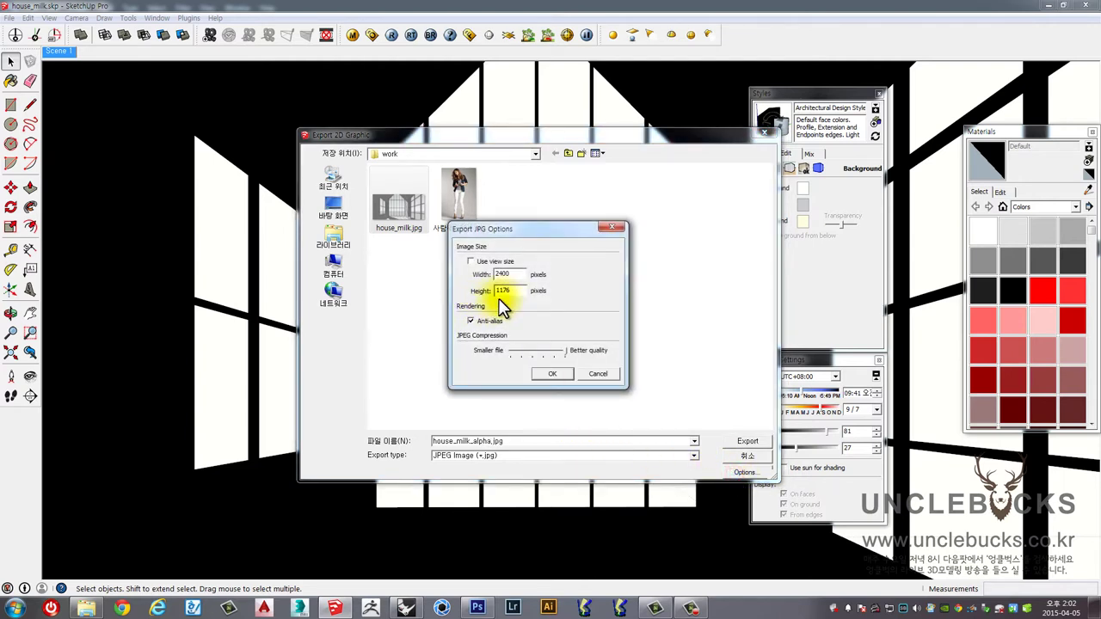
left_click(543, 371)
left_click(740, 441)
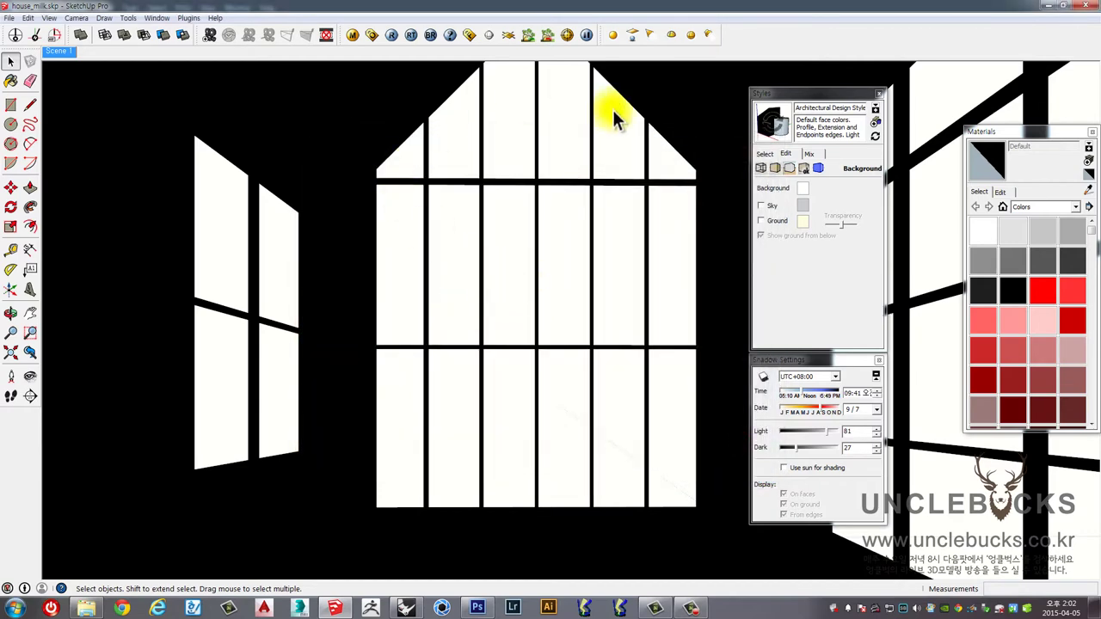
Switch to Photoshop and open house_milk_alpha.jpg from the work folder.
left_click(478, 608)
left_click(32, 8)
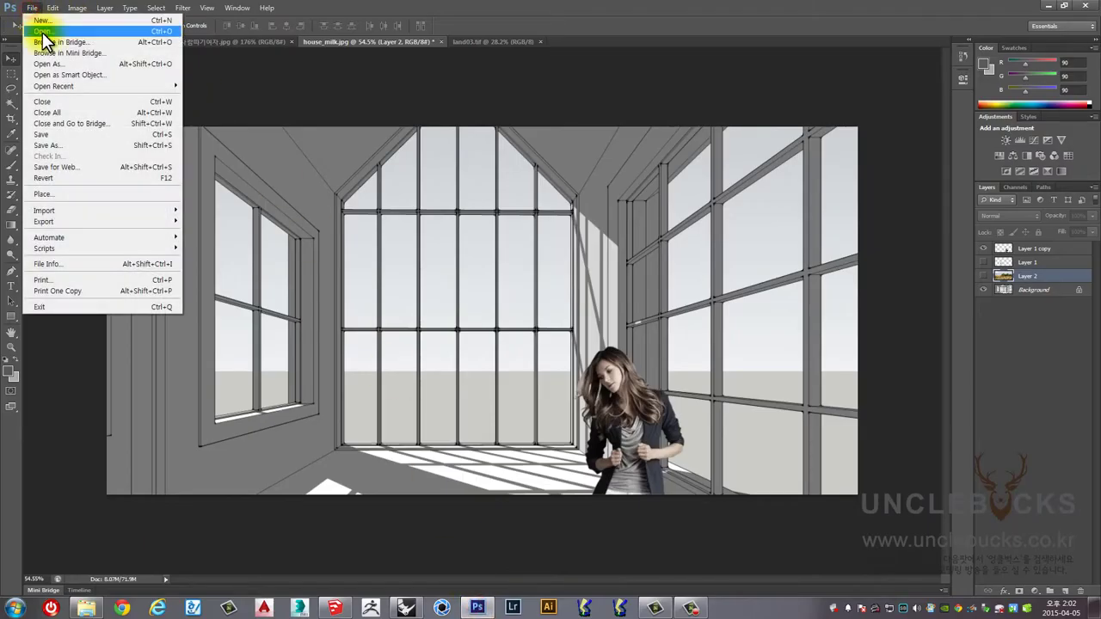
left_click(43, 28)
left_click(268, 135)
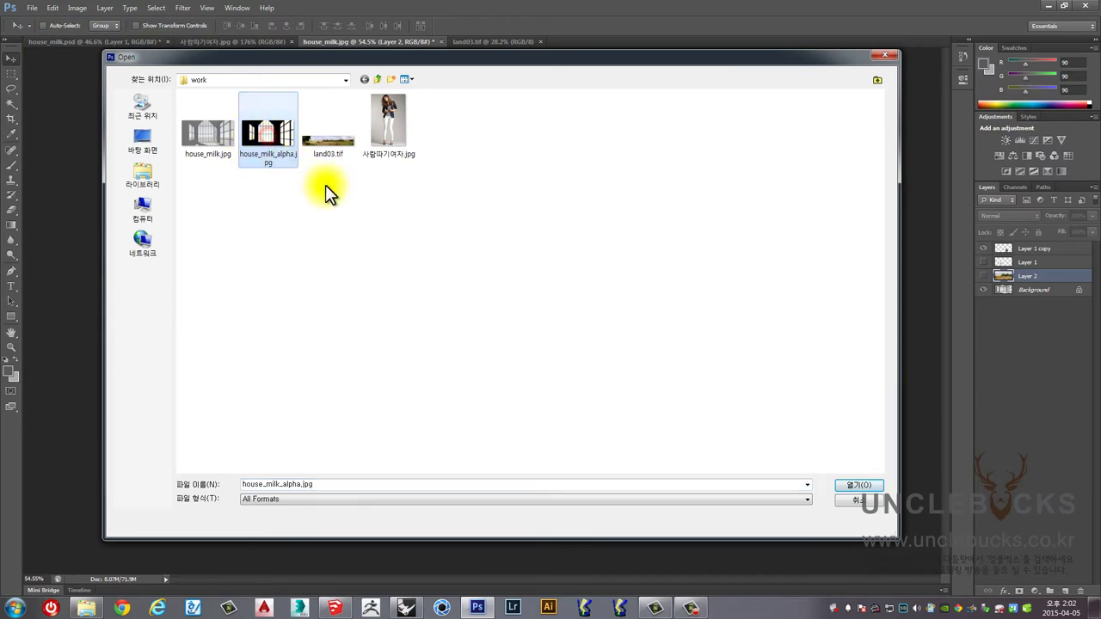
left_click(839, 485)
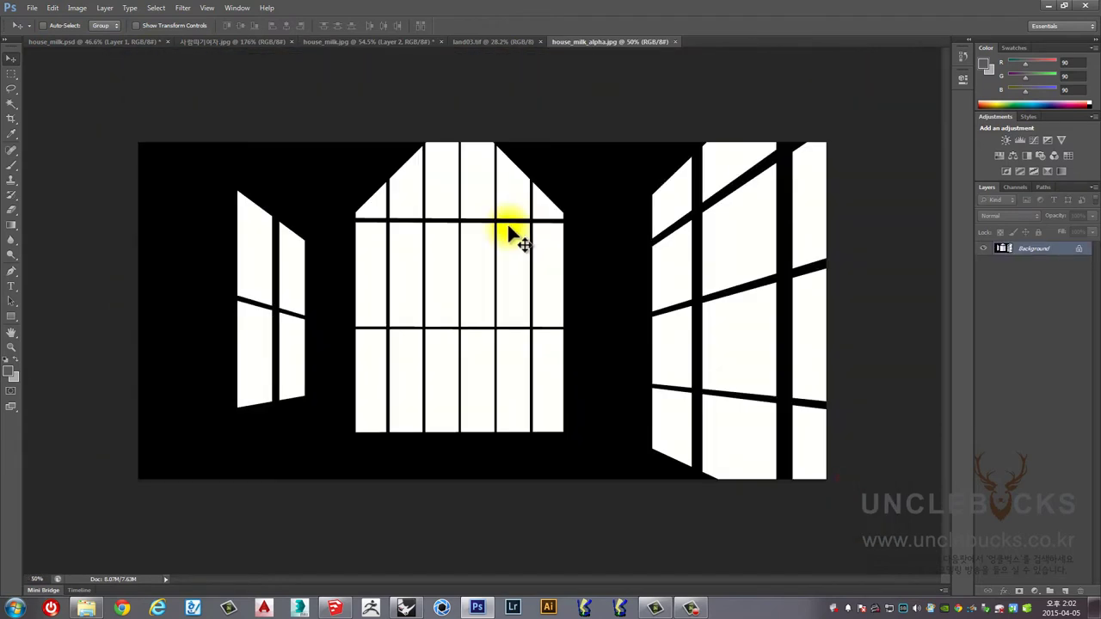
Bring the black-and-white mask image into house_milk.jpg as a layer above the landscape, aligned with the interior.
left_click_drag(494, 183, 516, 185)
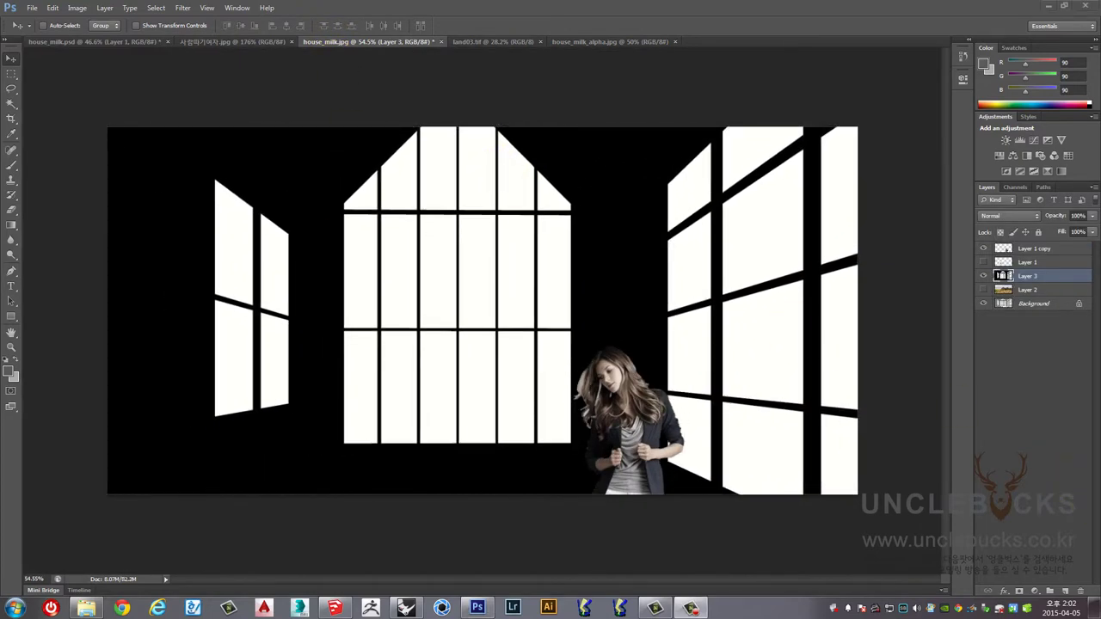
left_click(536, 253)
left_click(980, 275)
left_click_drag(981, 275, 305, 160)
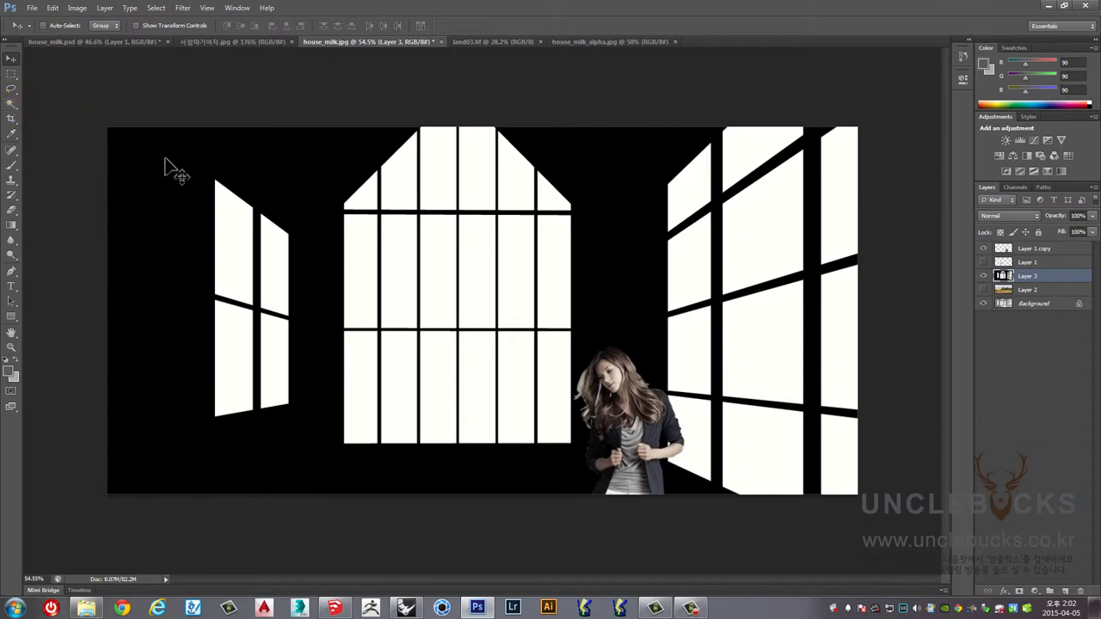
Select all white window panes on the mask layer using the Magic Wand with Contiguous off, and check the selection edges.
left_click(10, 105)
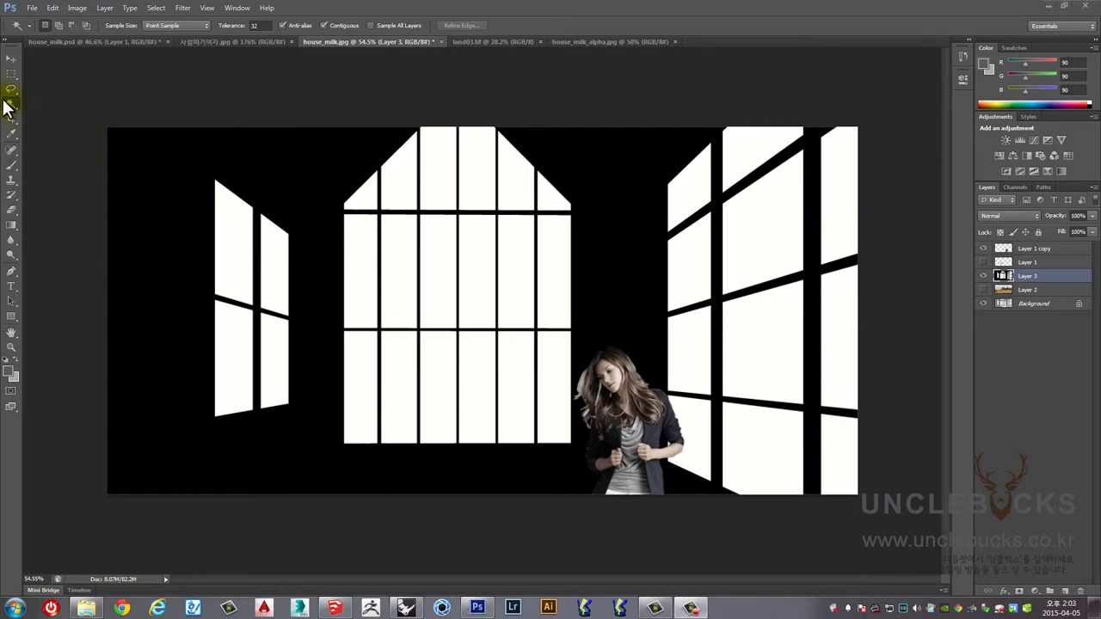
left_click(234, 224)
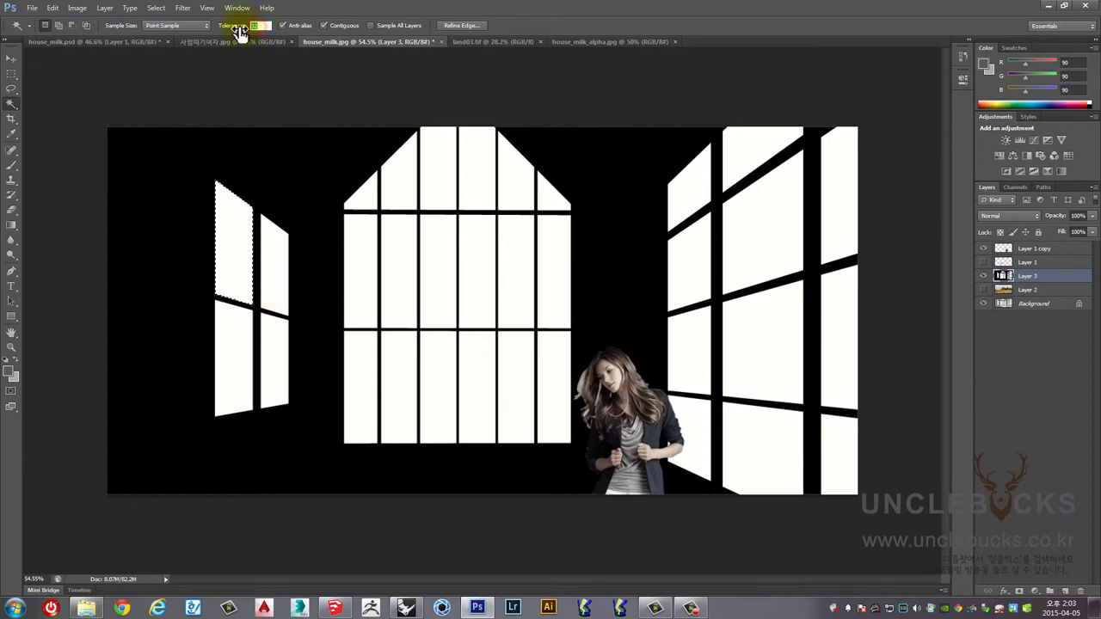
left_click_drag(240, 31, 317, 35)
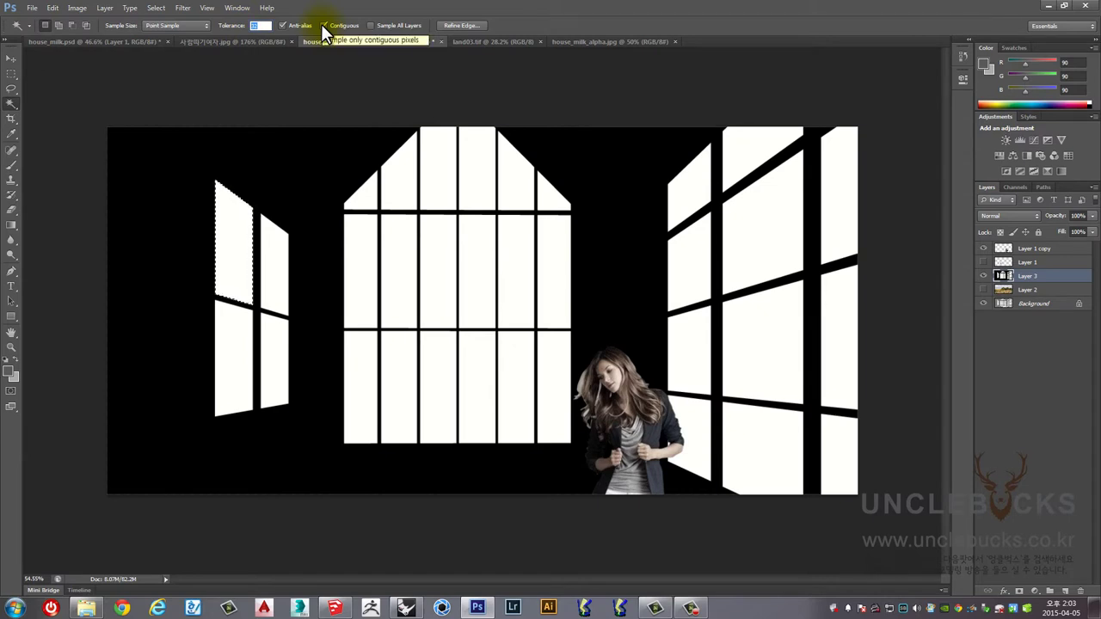
left_click(324, 26)
left_click(276, 280)
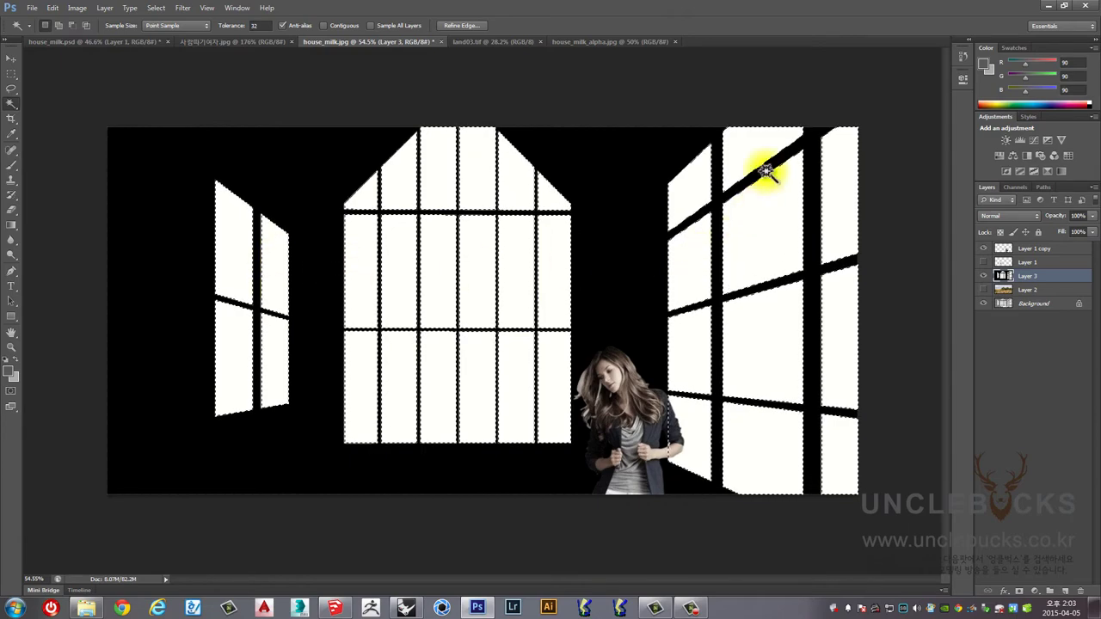
scroll(209, 215, "up", 5)
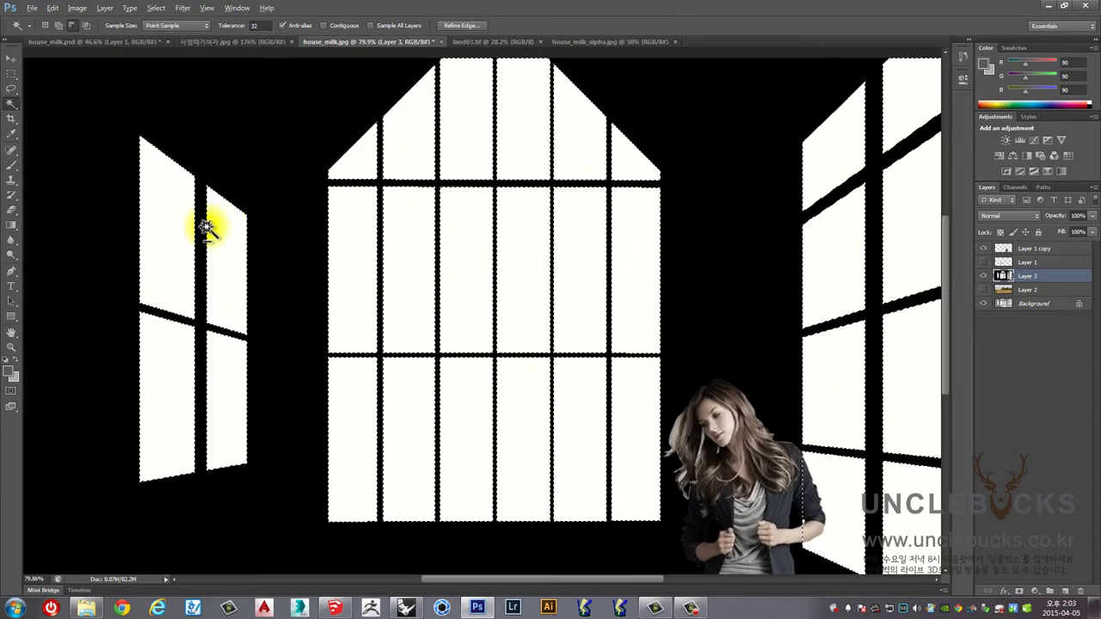
scroll(222, 153, "up", 2)
scroll(223, 155, "down", 8)
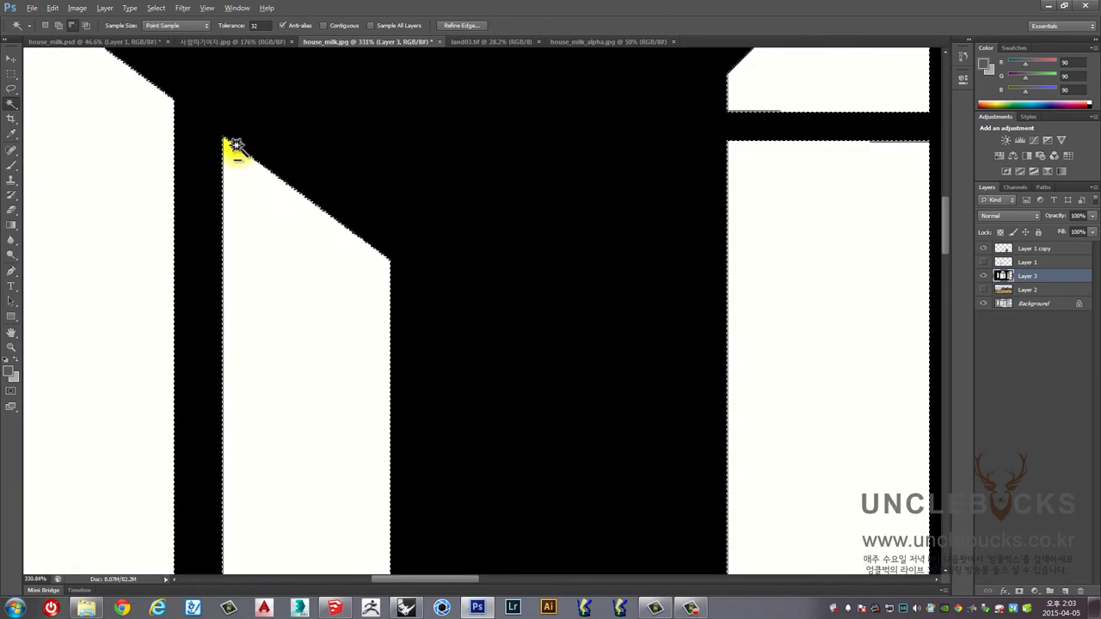
scroll(250, 139, "up", 1)
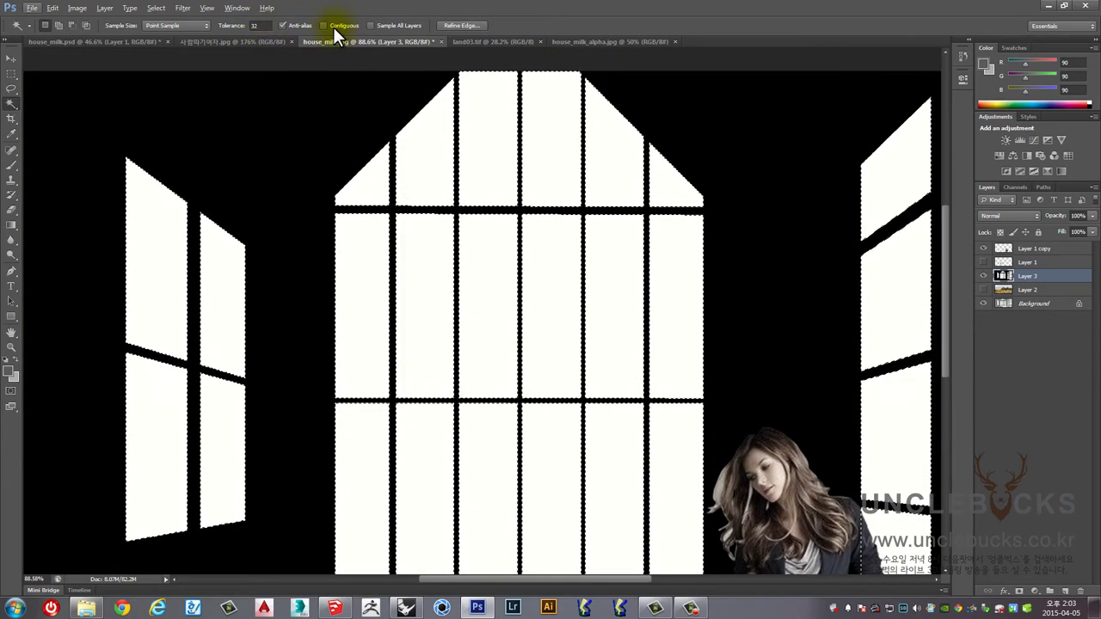
scroll(381, 148, "down", 2)
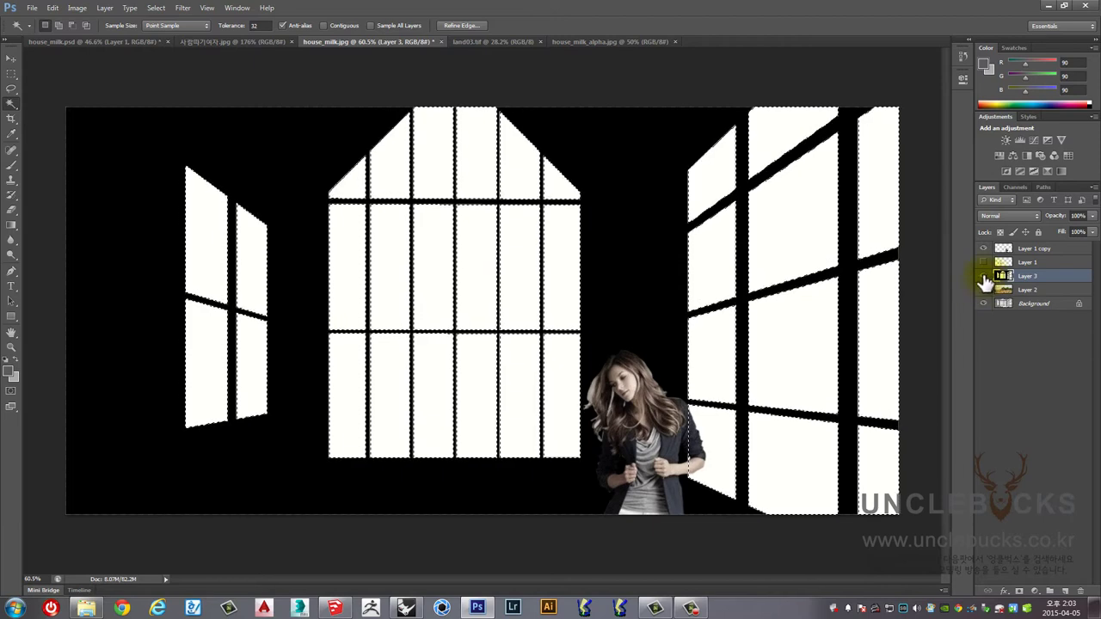
Hide the black-and-white mask layer, then show the landscape layer and make it active.
left_click(983, 276)
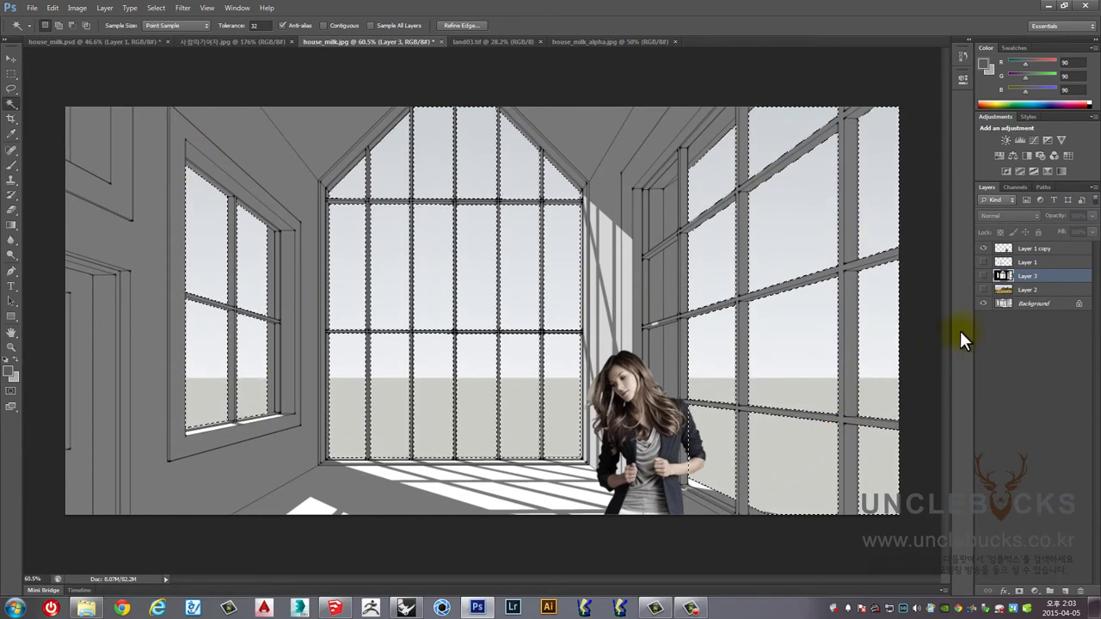
left_click(984, 290)
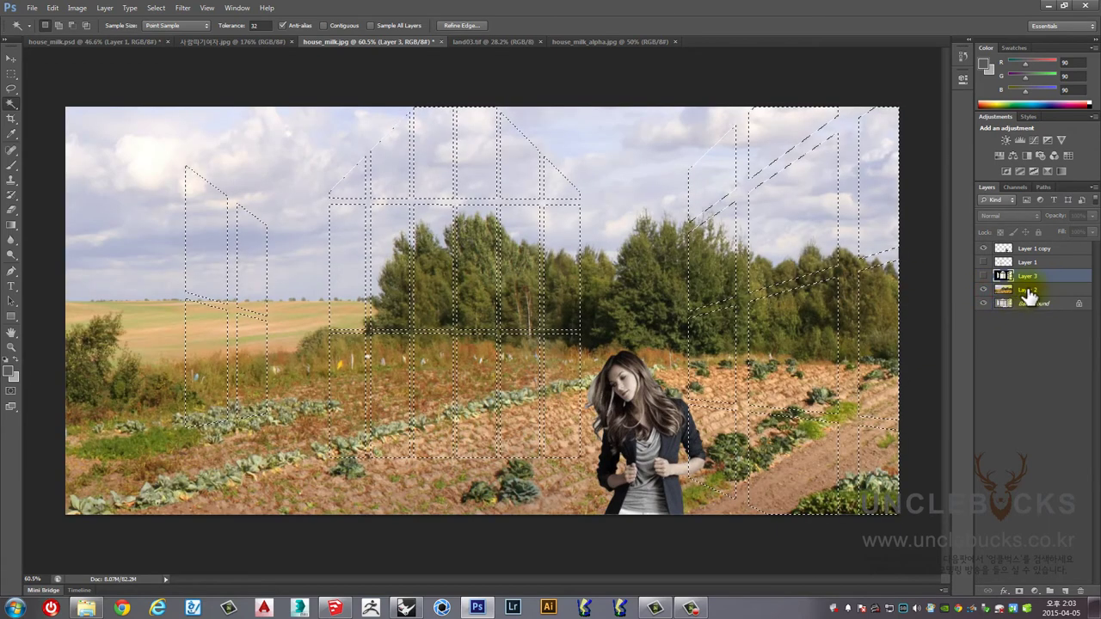
left_click(1007, 291)
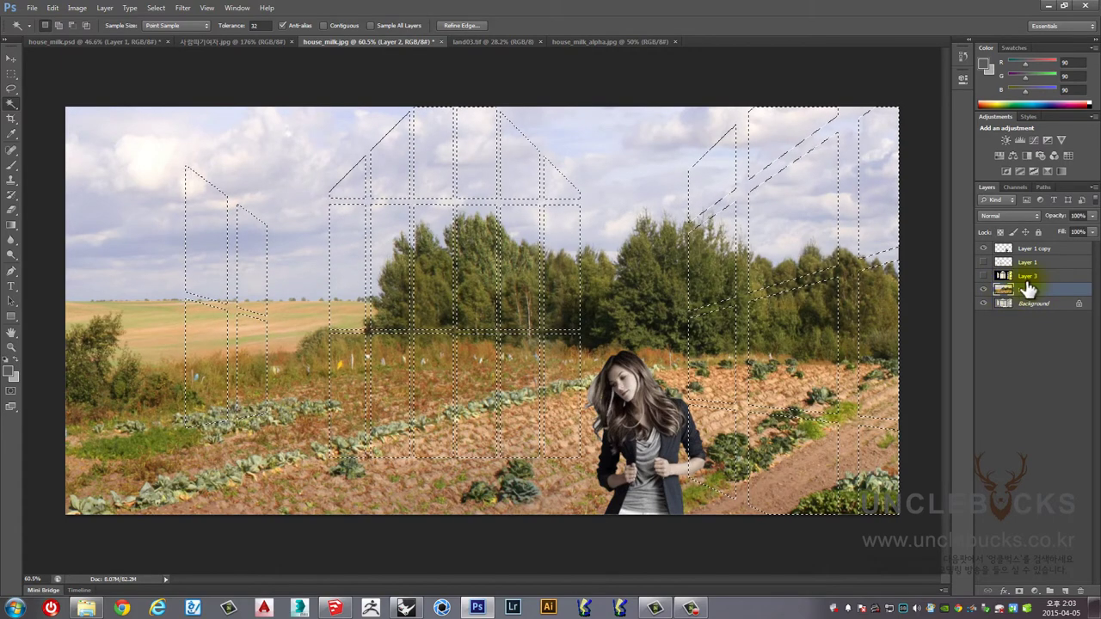
Set the layer thumbnails to the largest size and widen the layer list.
left_click(1093, 187)
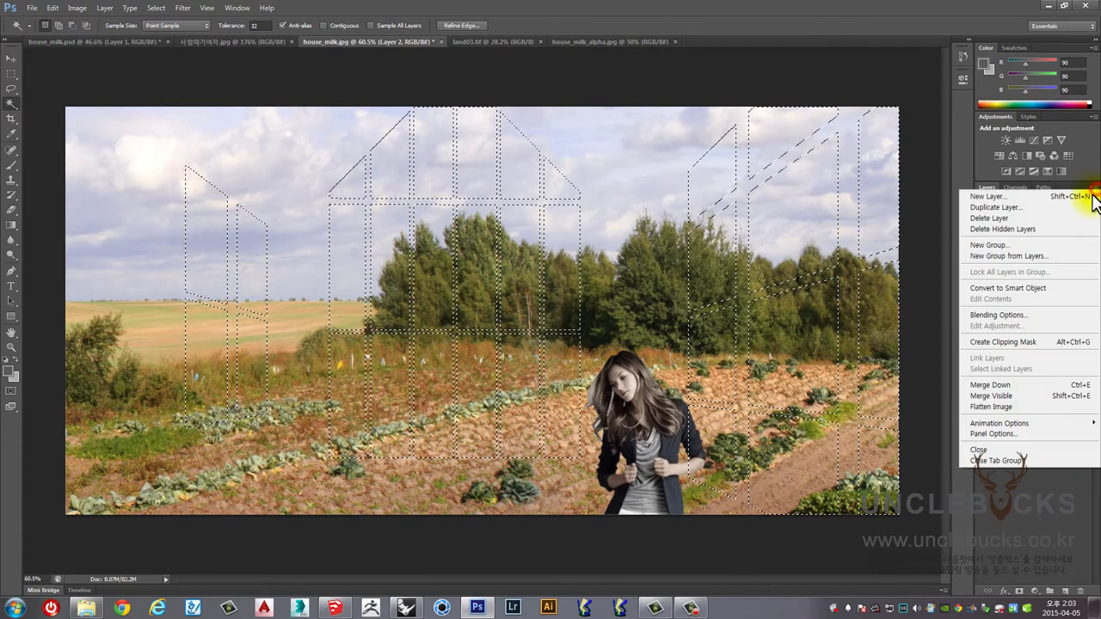
left_click(998, 432)
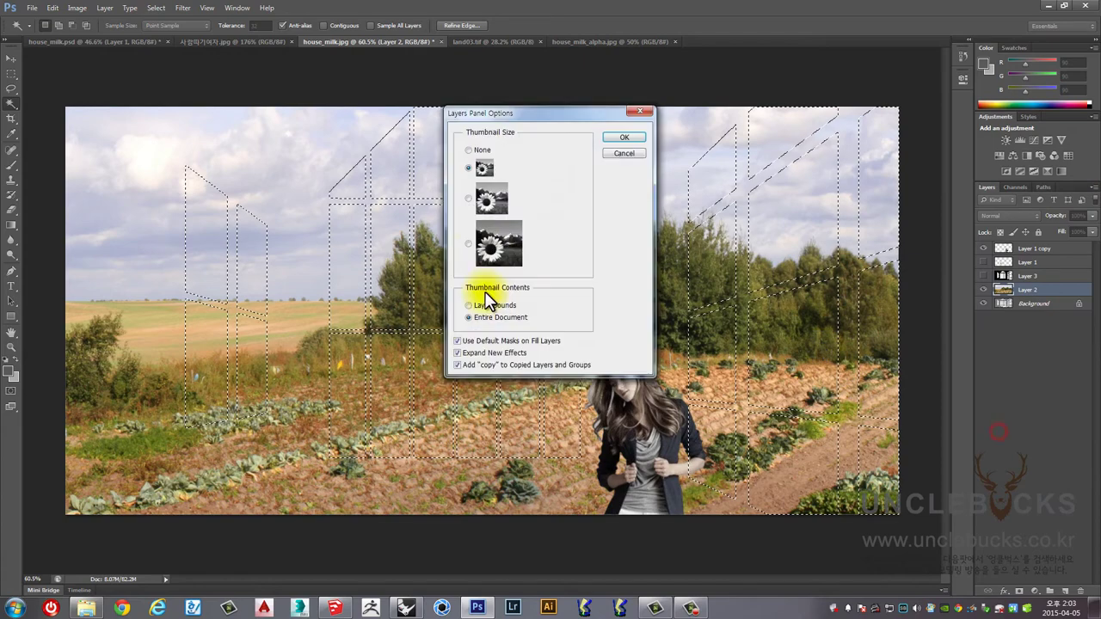
left_click(465, 245)
left_click(624, 138)
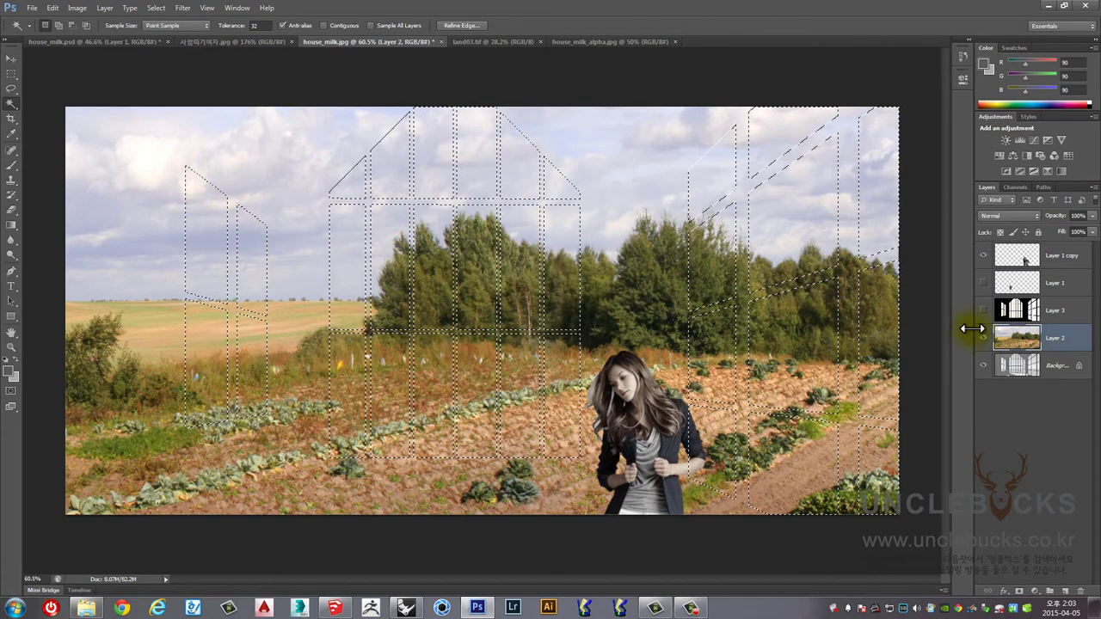
left_click_drag(970, 329, 941, 325)
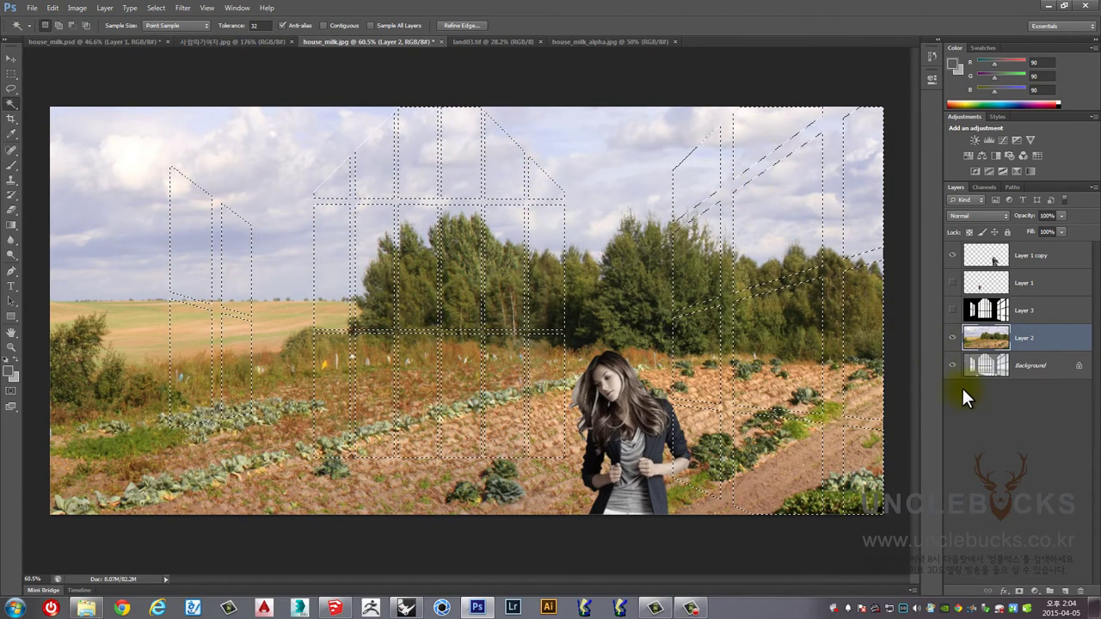
Add a layer mask to the landscape from the window selection.
left_click(1020, 592)
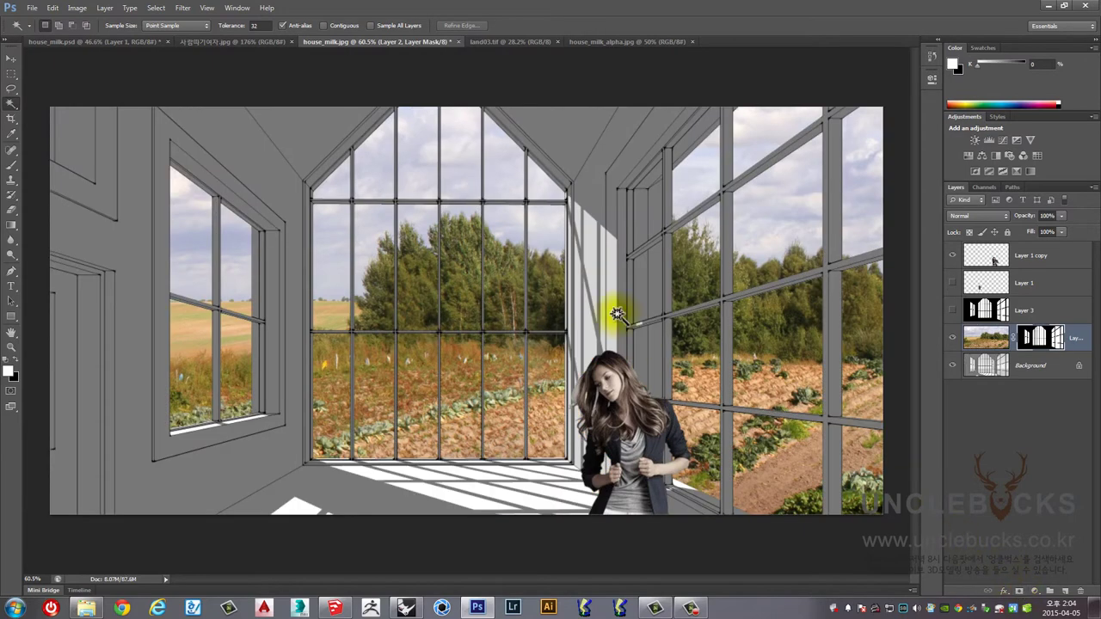
left_click(1038, 337)
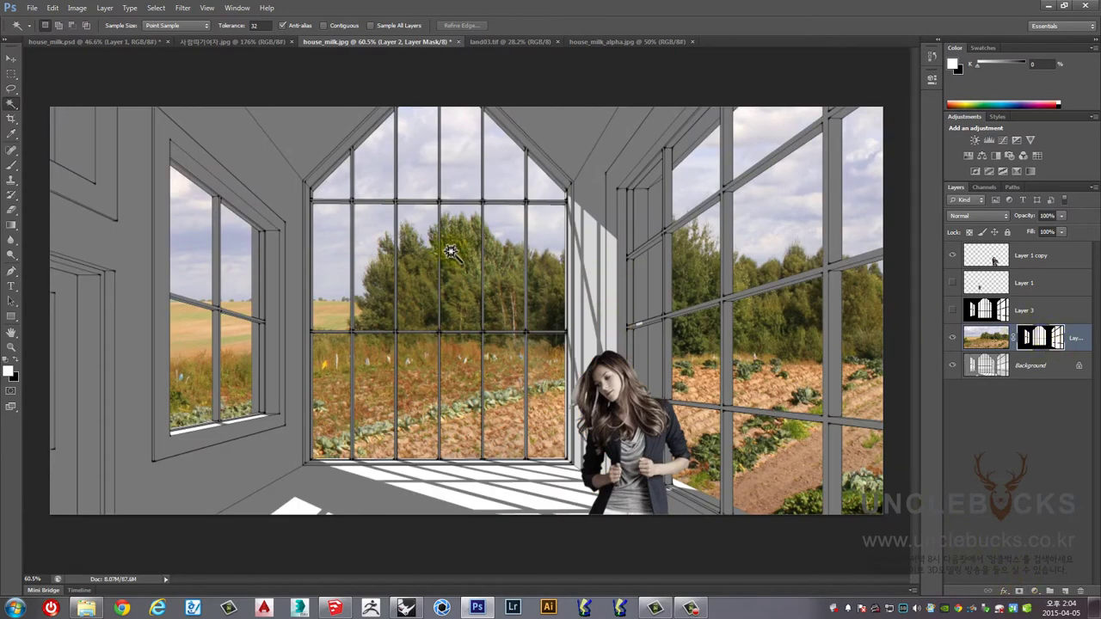
left_click(1052, 344)
left_click_drag(1035, 352, 1057, 340)
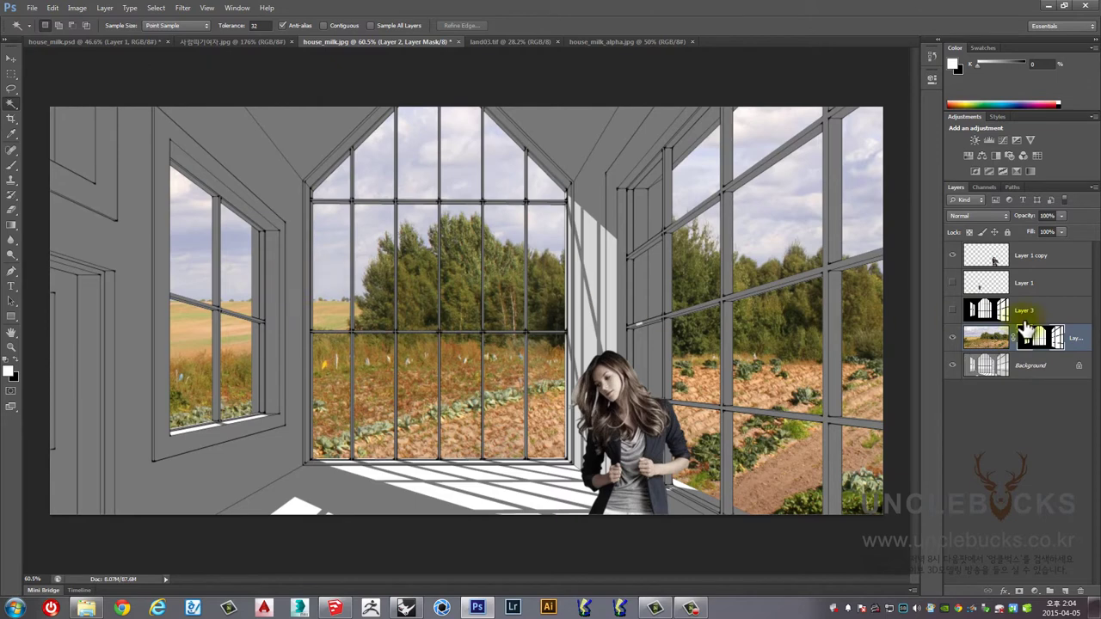
Unlink the landscape from its layer mask and move the picture sideways behind the windows.
left_click_drag(1031, 345, 1014, 343)
left_click_drag(1015, 344, 542, 325)
left_click(9, 58)
left_click_drag(478, 295, 791, 344)
key("ctrl+minus")
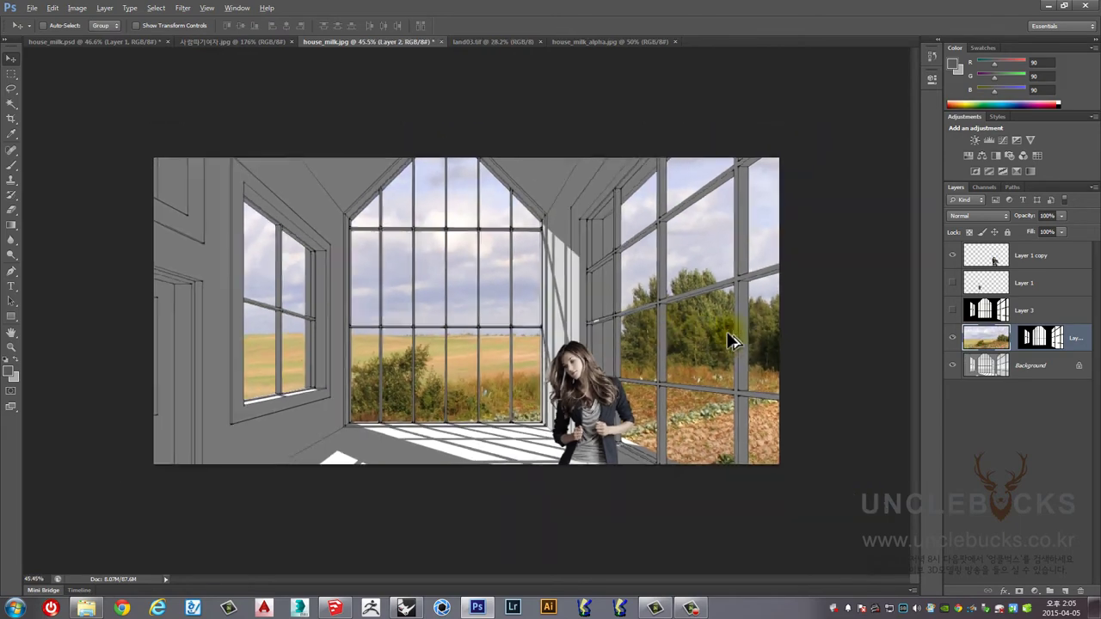
left_click_drag(485, 338, 553, 307)
Scale the landscape picture proportionally to about 72.6% with Free Transform and shift it sideways behind the windows.
scroll(479, 285, "down", 3)
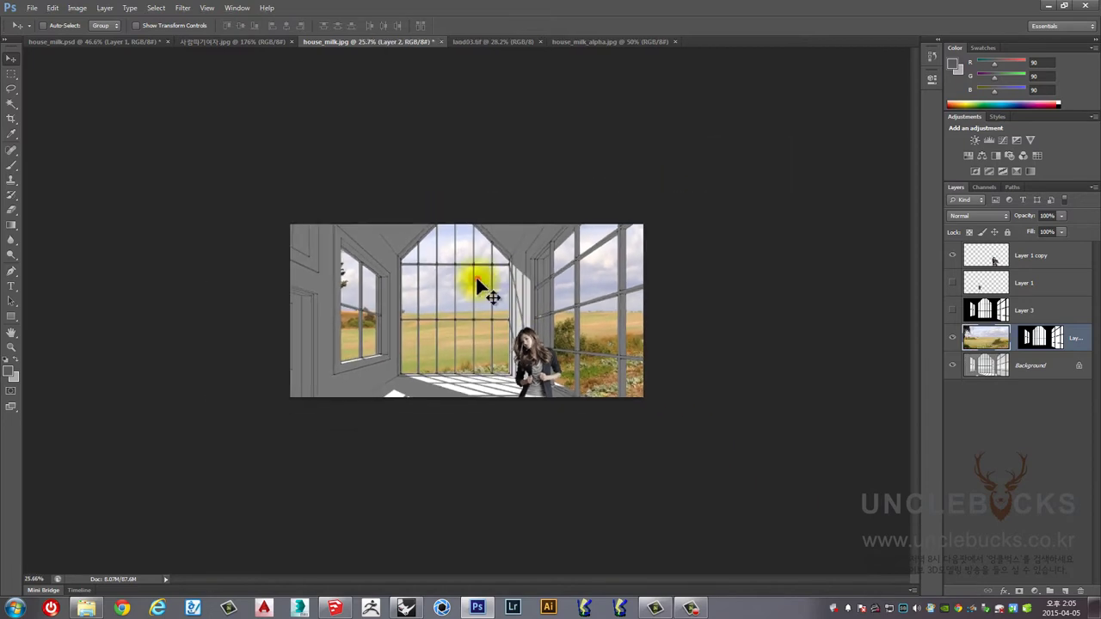
key("ctrl+t")
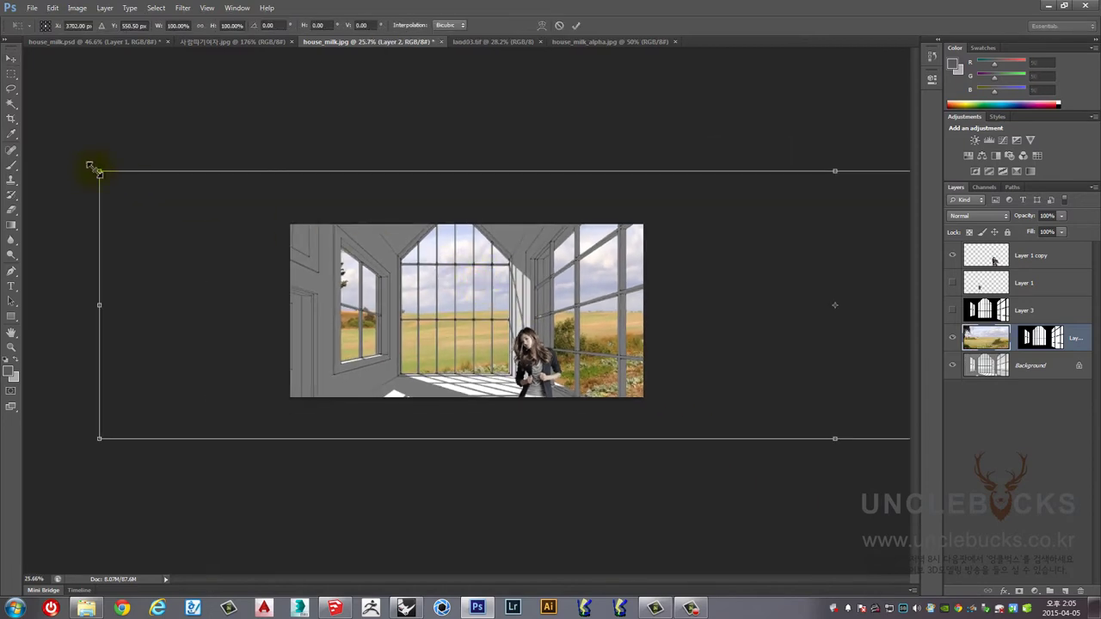
left_click_drag(96, 170, 253, 229)
left_click_drag(528, 308, 411, 307)
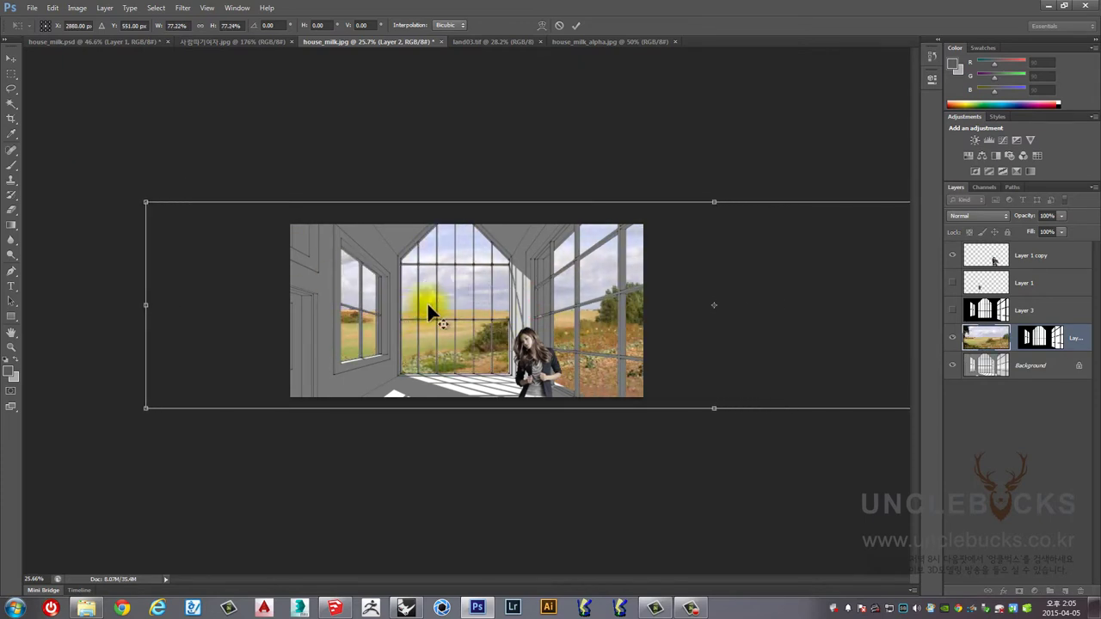
key("ctrl+minus")
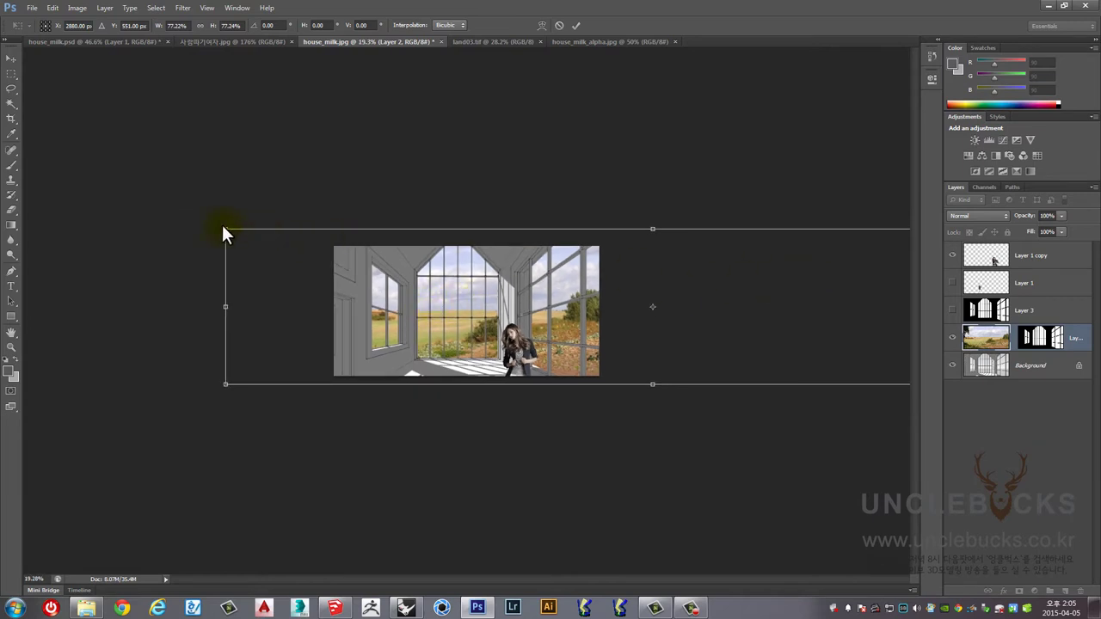
left_click_drag(224, 228, 274, 246)
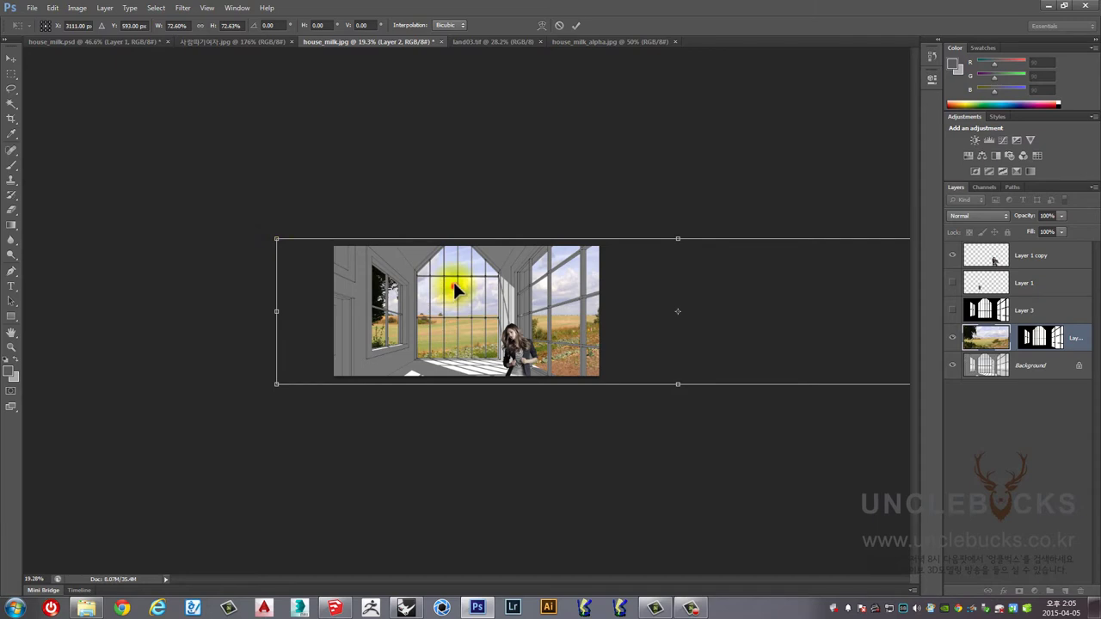
left_click_drag(452, 279, 583, 284)
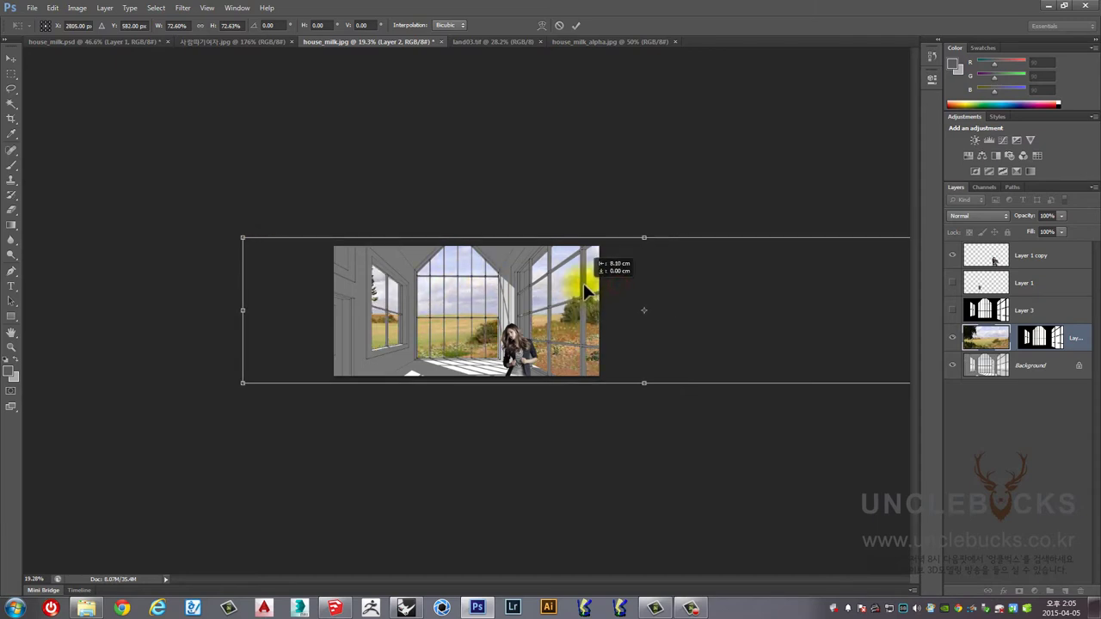
Lower the landscape until its upper edge meets the canvas edge, fine-tune its sideways position, and apply the transform.
scroll(438, 314, "up", 3)
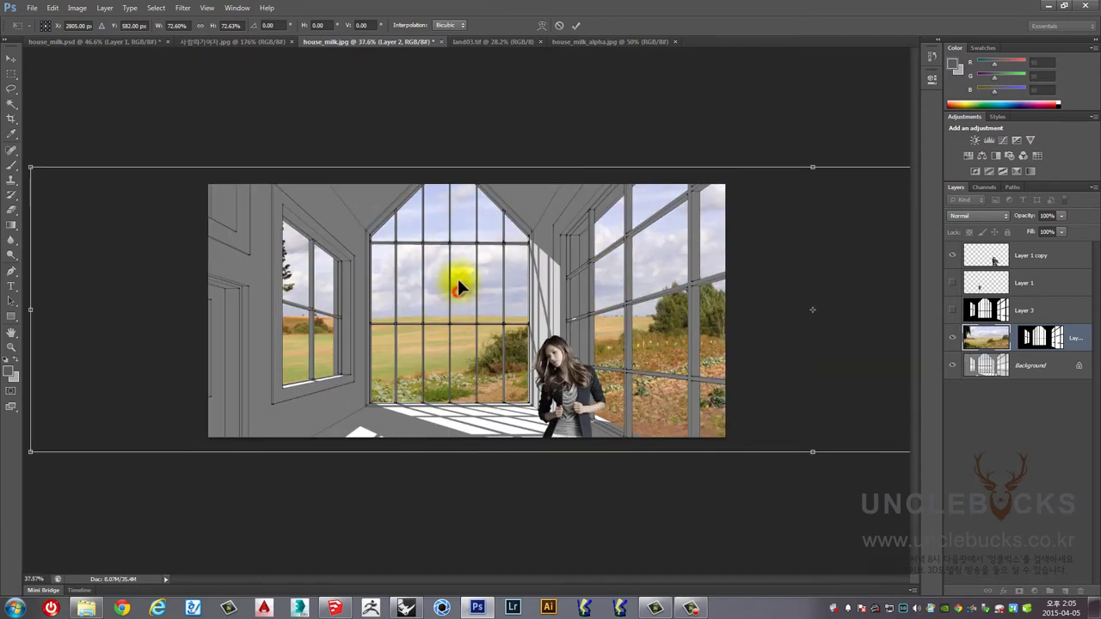
mouse_move(457, 280)
left_mouse_down()
mouse_move(462, 258)
mouse_move(464, 280)
left_mouse_up()
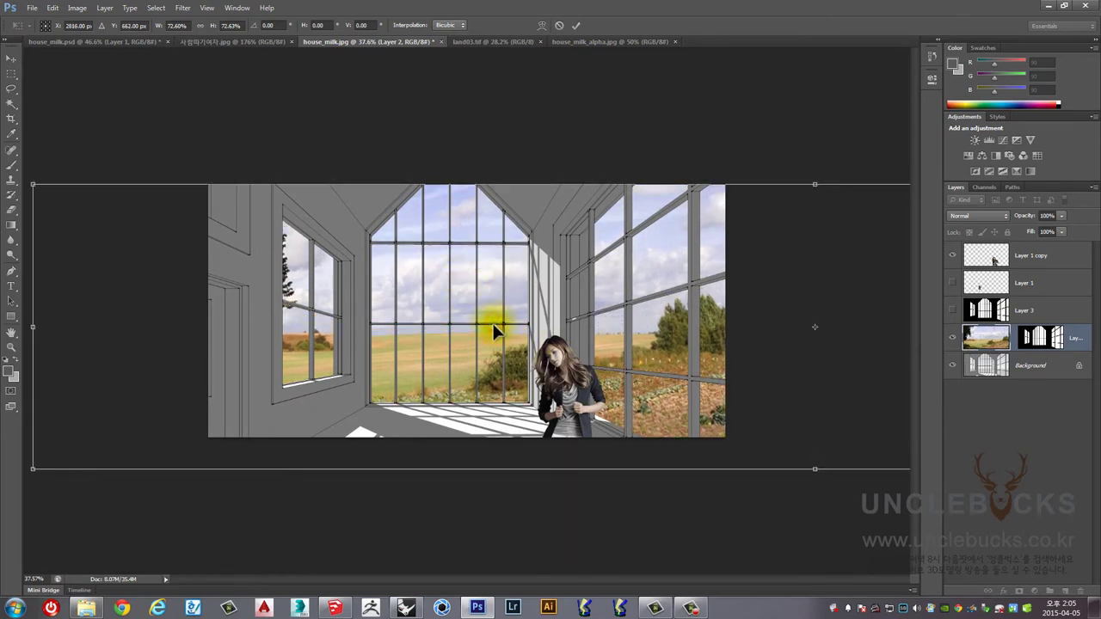
key("shift+Down")
key("shift+Down")
key("shift+Down")
key("shift+Down")
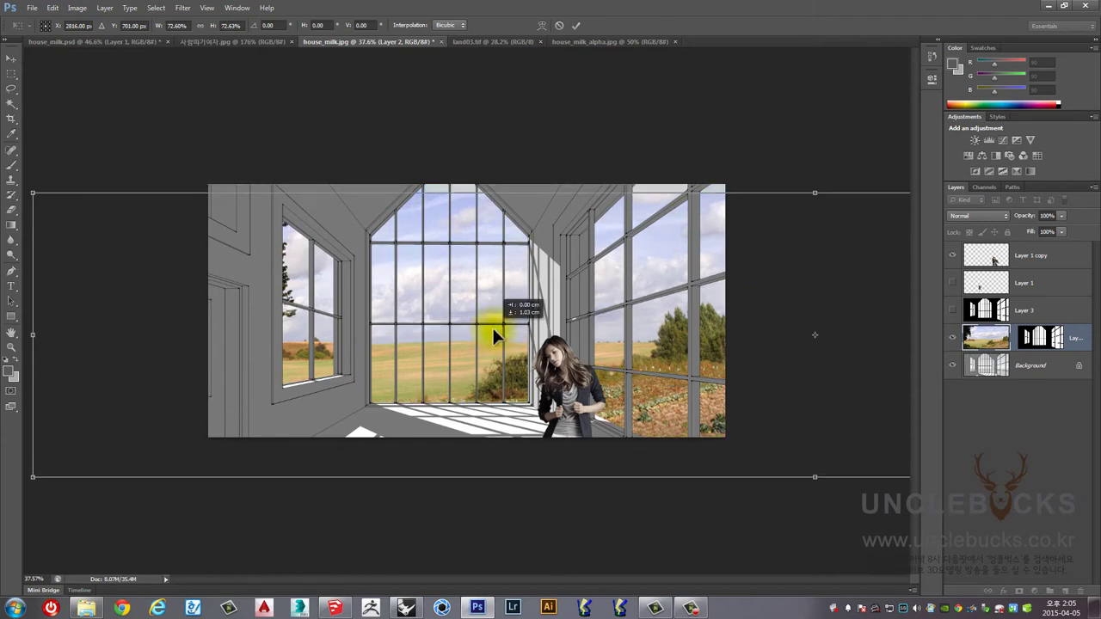
key("Left")
key("Left")
key("Left")
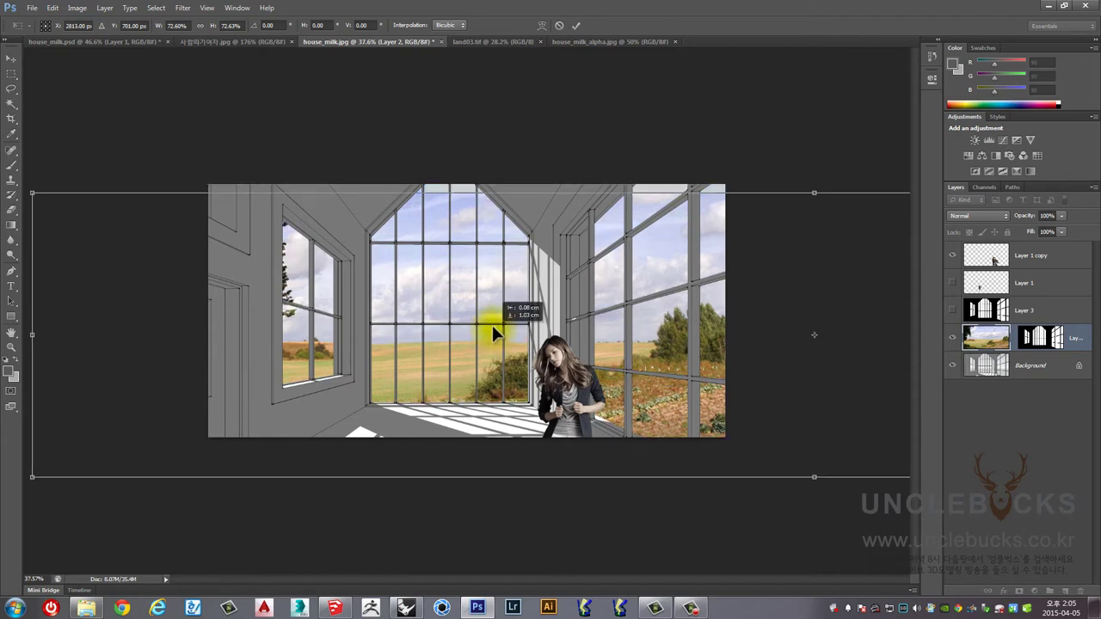
key("shift+Up")
key("shift+Up")
key("shift+Up")
key("shift+Up")
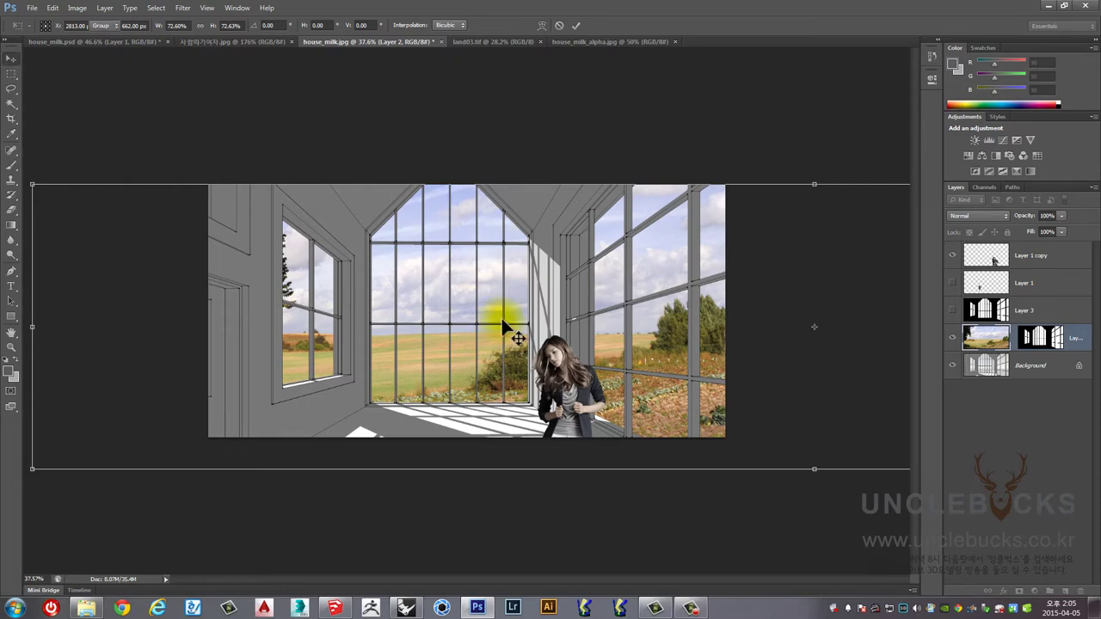
key("Return")
Shift the landscape slightly left so the dark tree moves out of the left-hand window.
scroll(502, 321, "up", 3)
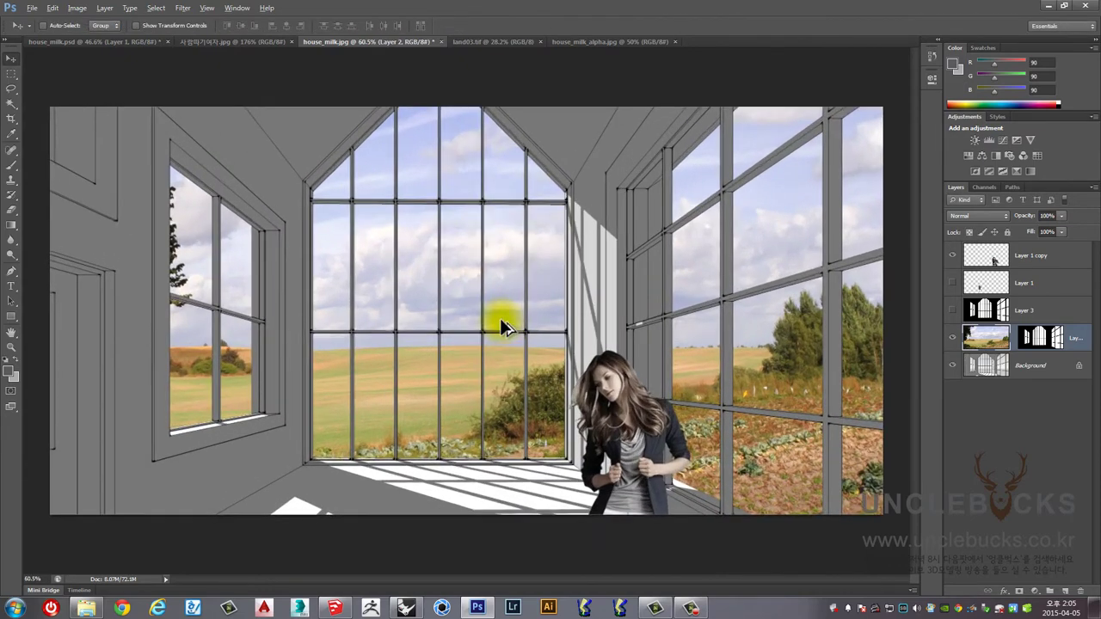
key("alt")
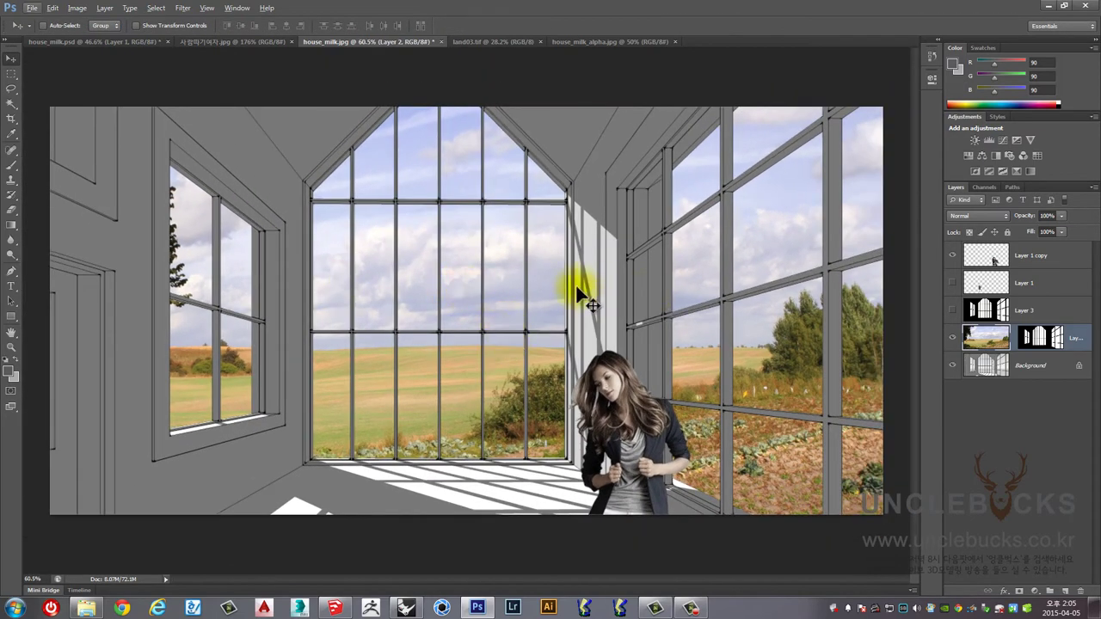
scroll(477, 260, "down", 1)
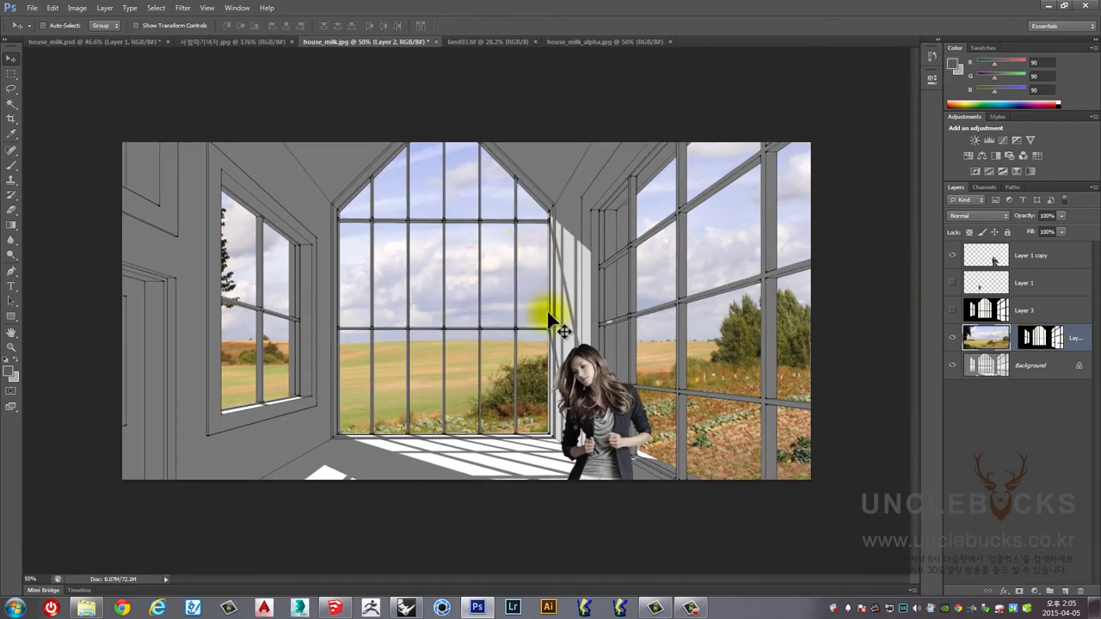
left_click_drag(520, 297, 503, 294)
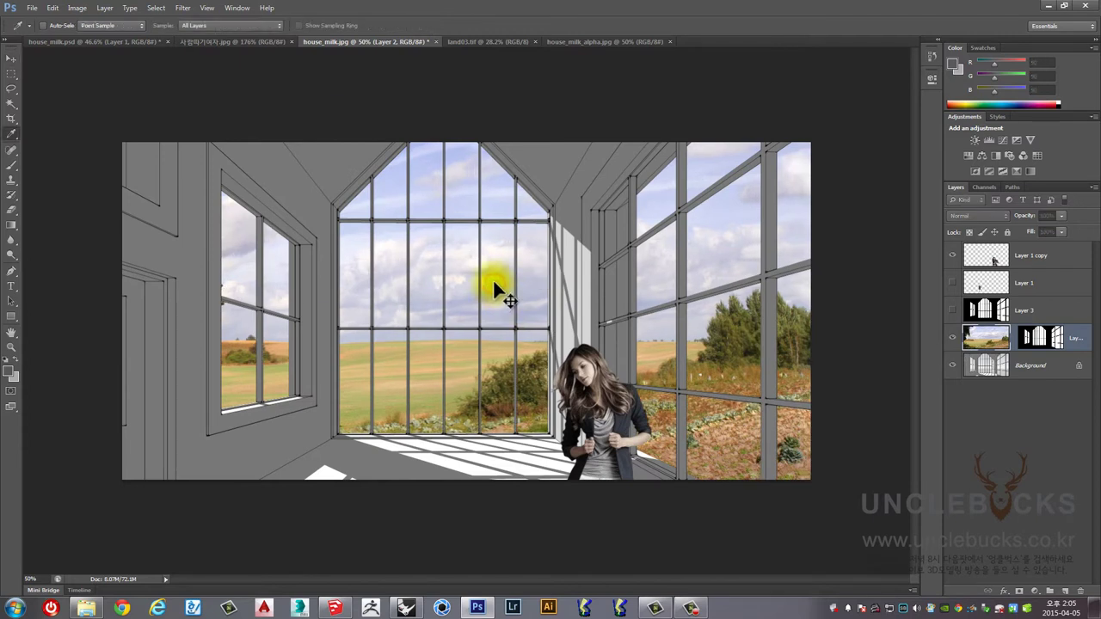
Lower the landscape's saturation slightly with a Hue/Saturation adjustment.
key("ctrl+u")
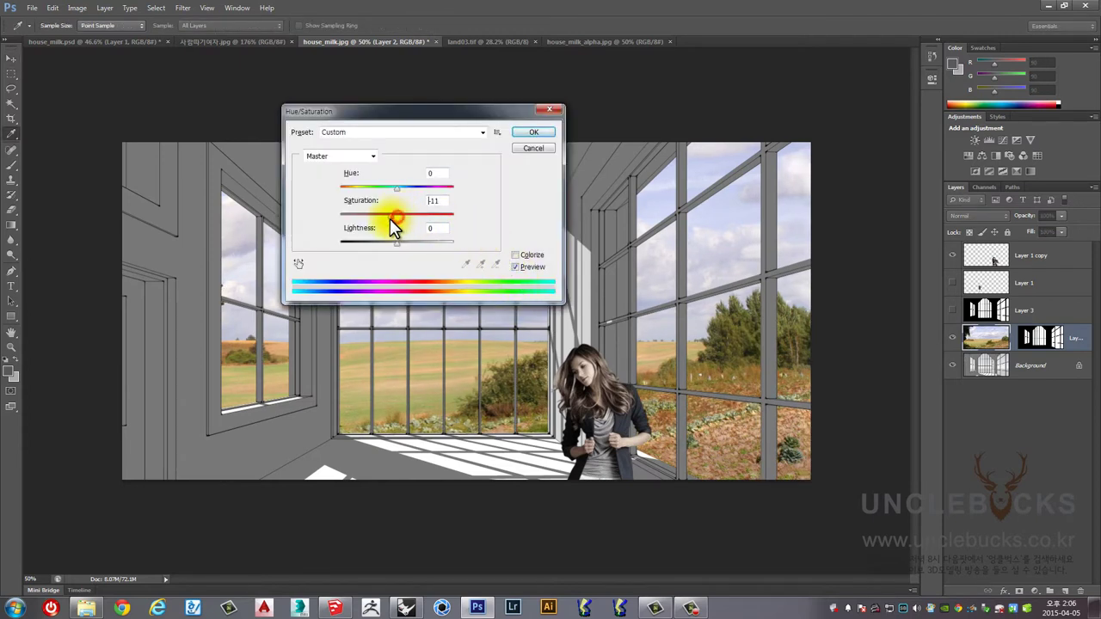
left_click_drag(390, 219, 383, 221)
left_click(534, 131)
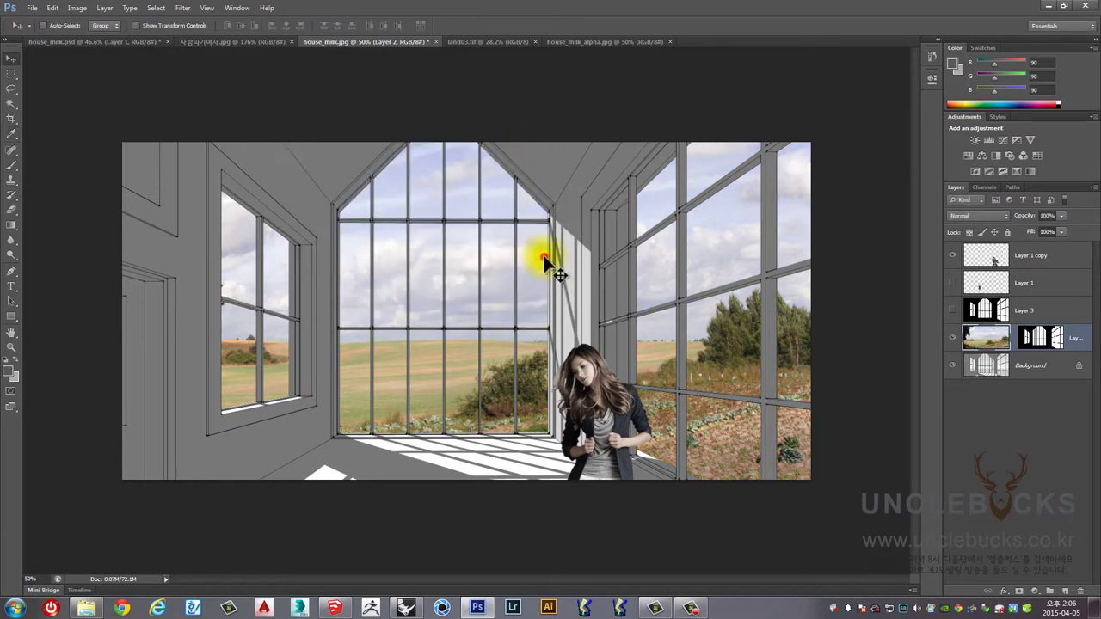
scroll(547, 267, "down", 2)
scroll(488, 306, "up", 3)
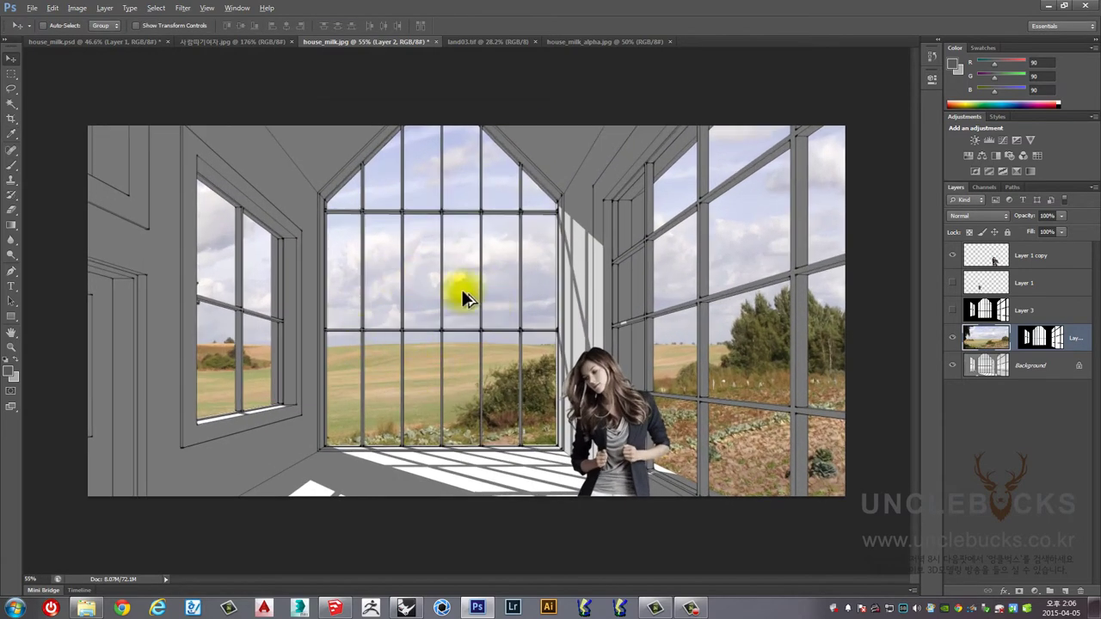
scroll(462, 295, "down", 1)
scroll(374, 312, "up", 1)
scroll(490, 291, "down", 1)
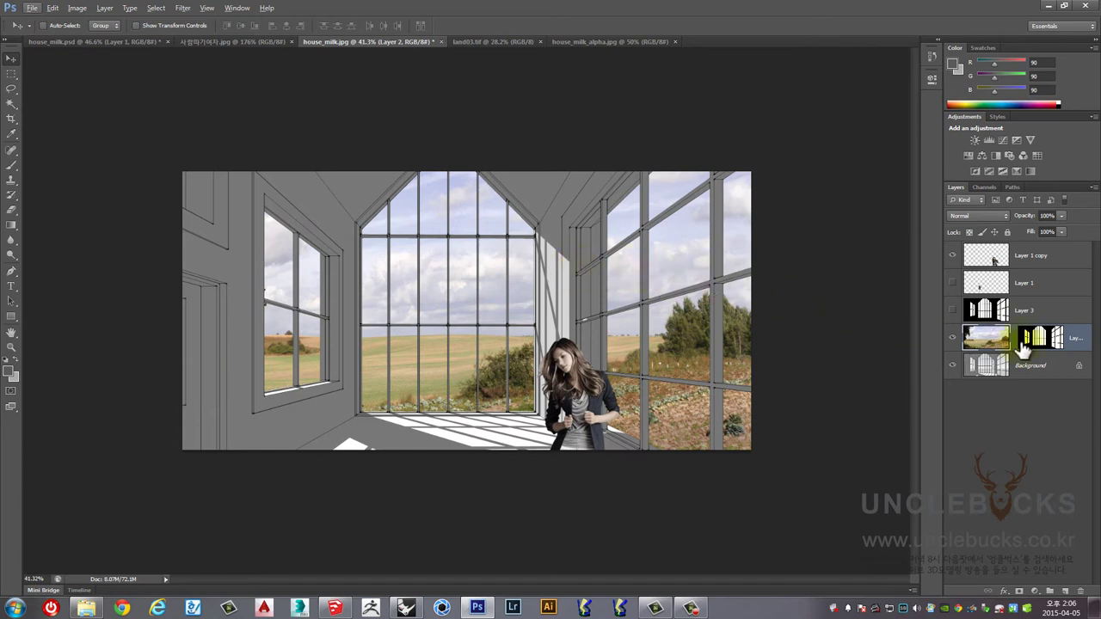
Create a new empty layer and place it between the landscape and the Background.
left_click(1066, 592)
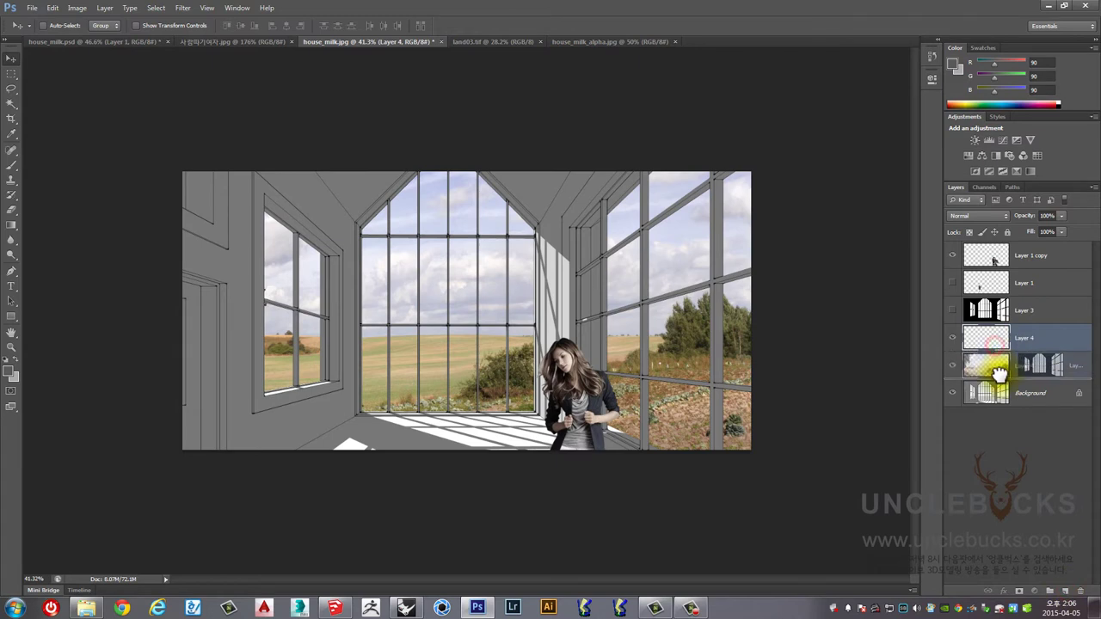
mouse_move(991, 361)
left_mouse_down()
mouse_move(995, 373)
mouse_move(996, 353)
left_mouse_up()
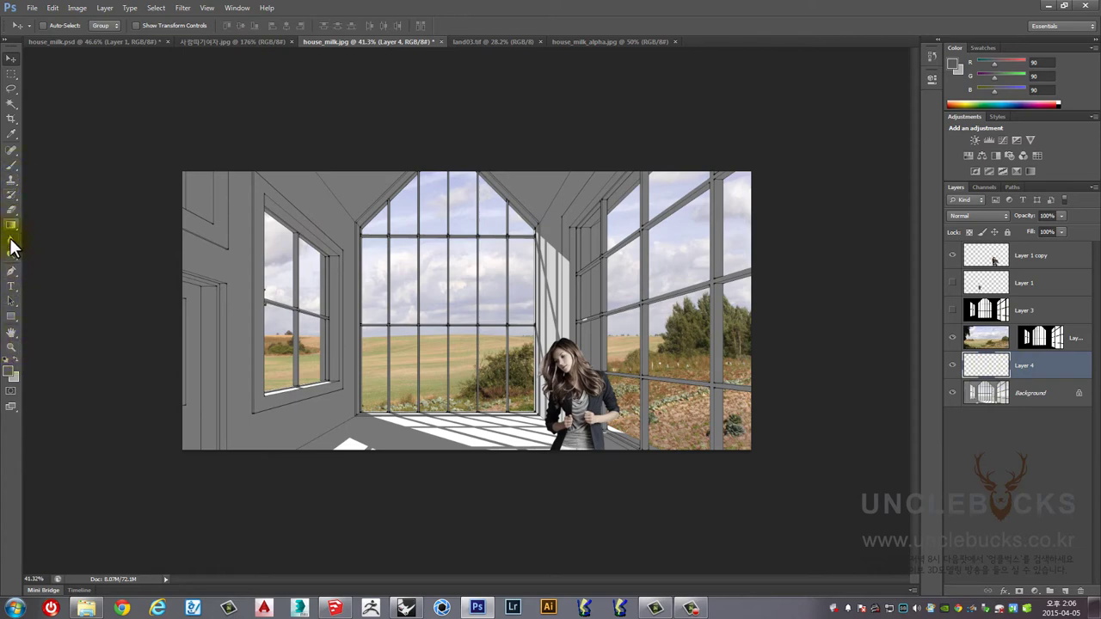
Set the foreground colour to light grey RGB 230, 230, 230 and fill the new layer with the Paint Bucket.
left_click(9, 372)
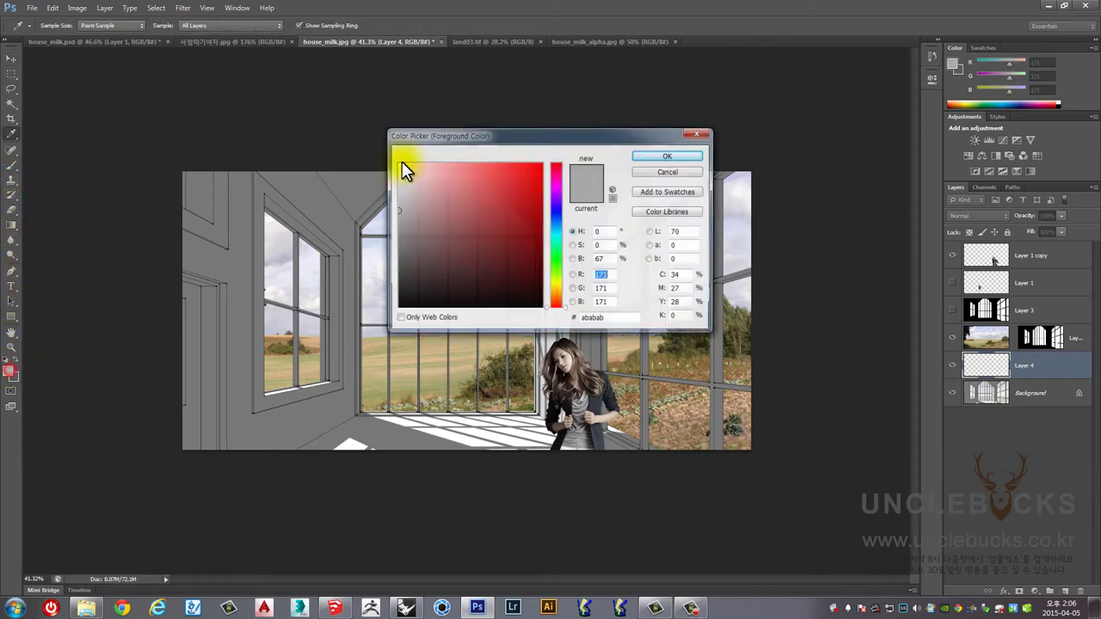
left_click(377, 179)
left_click(371, 184)
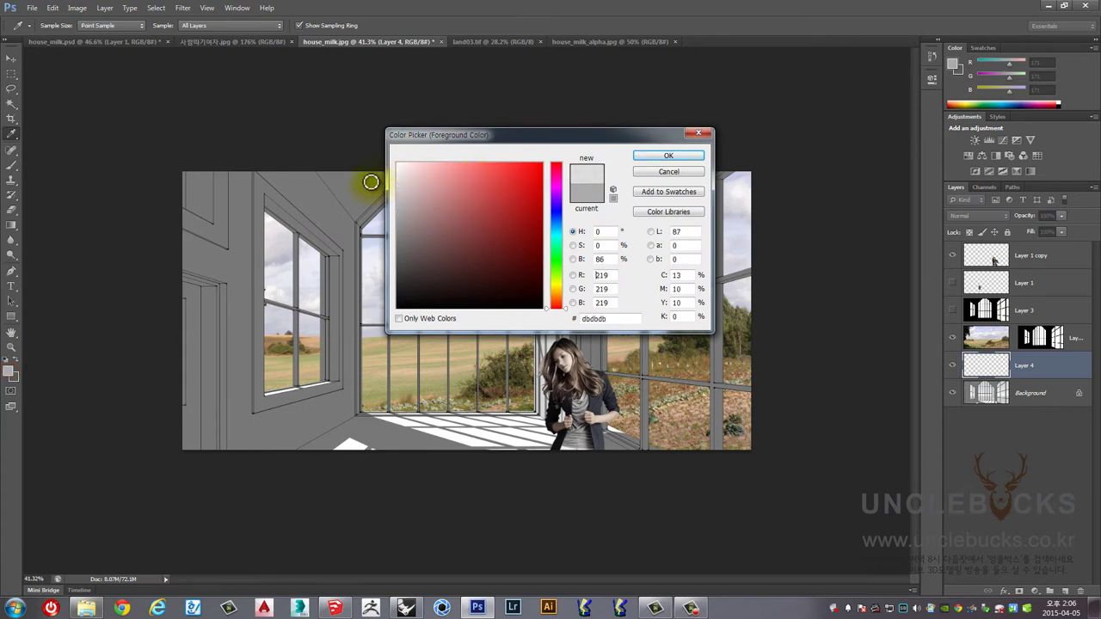
left_click(395, 181)
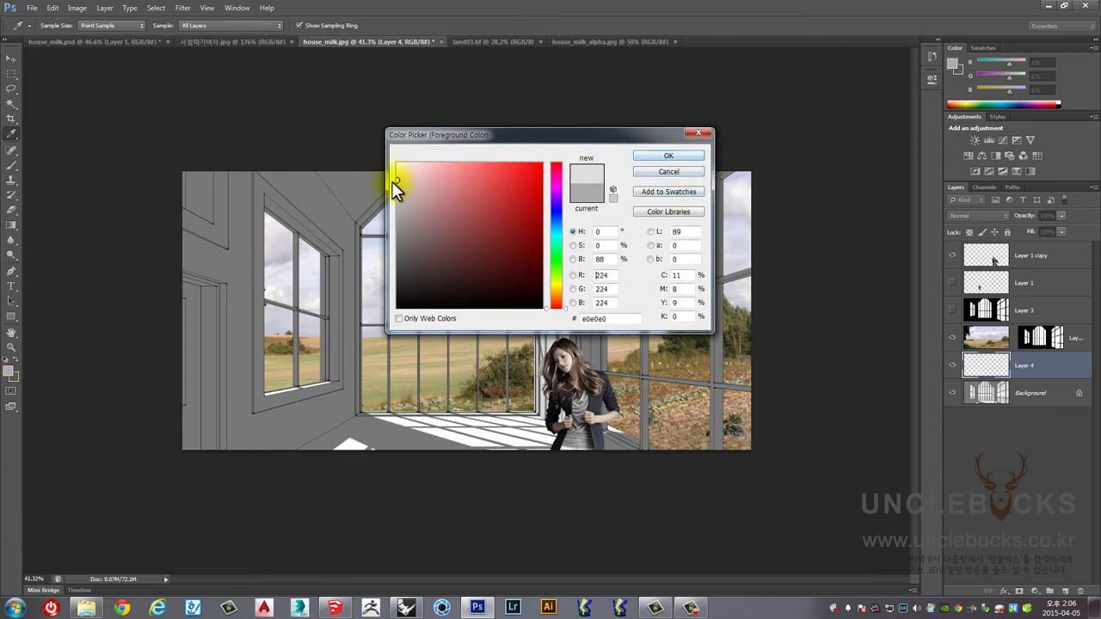
left_click(389, 177)
left_click(656, 157)
key("v")
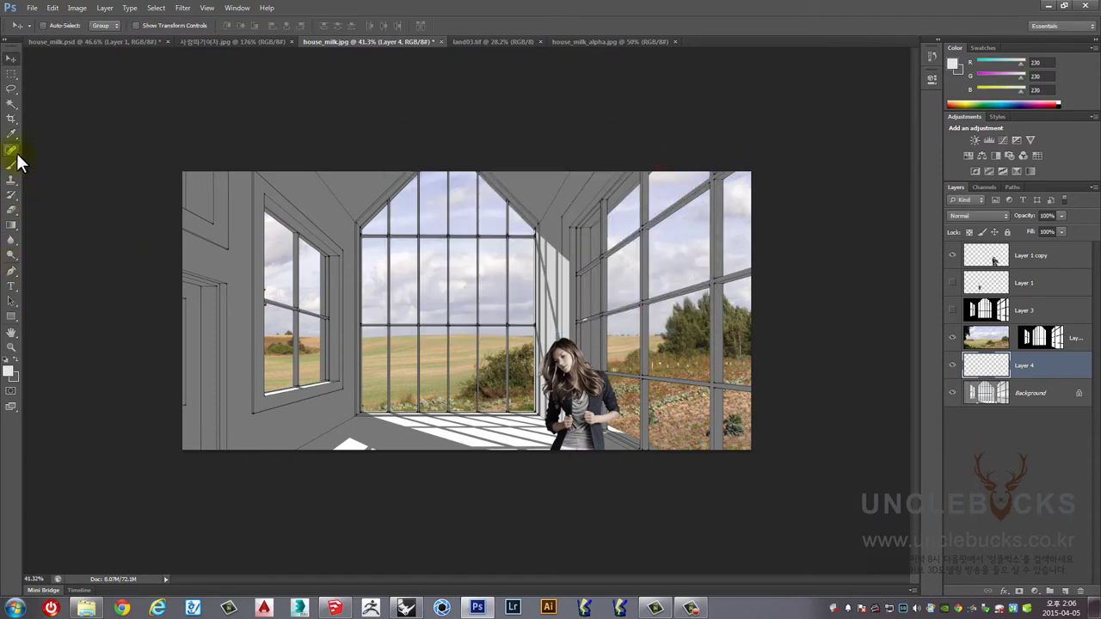
left_click_drag(11, 227, 52, 234)
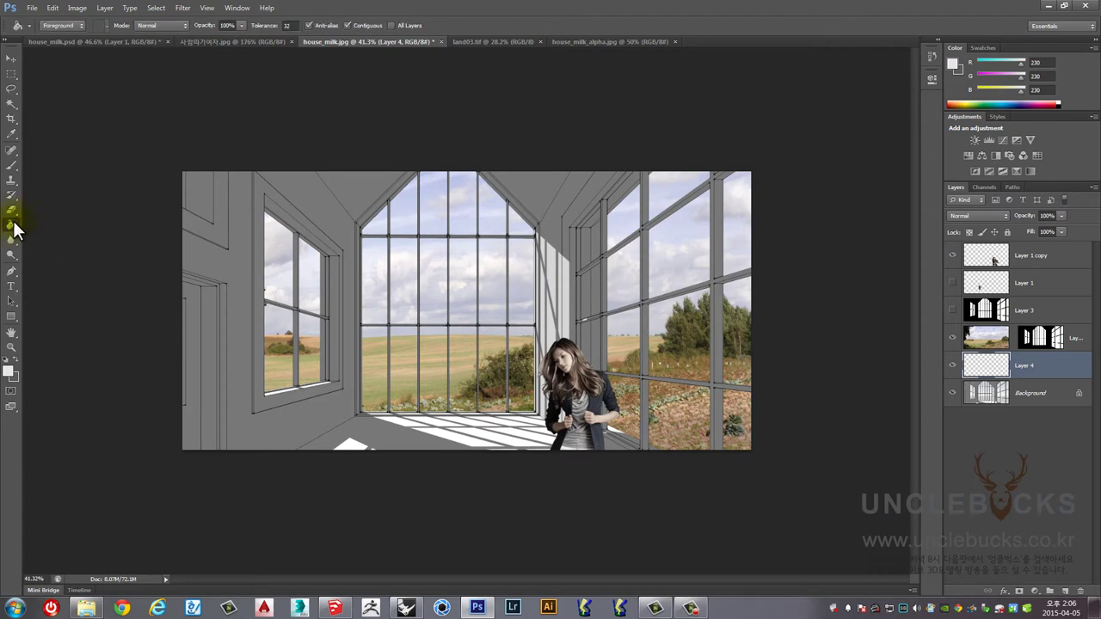
left_click(456, 282)
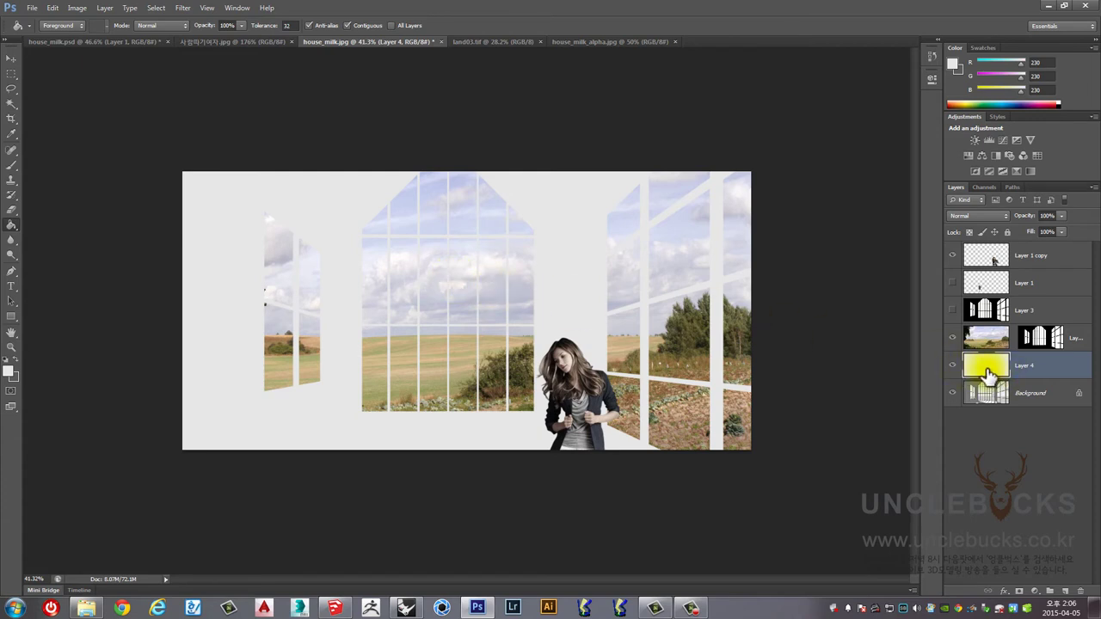
Load the landscape's window mask as a selection and add it as a layer mask to the light grey layer.
left_click(1006, 394)
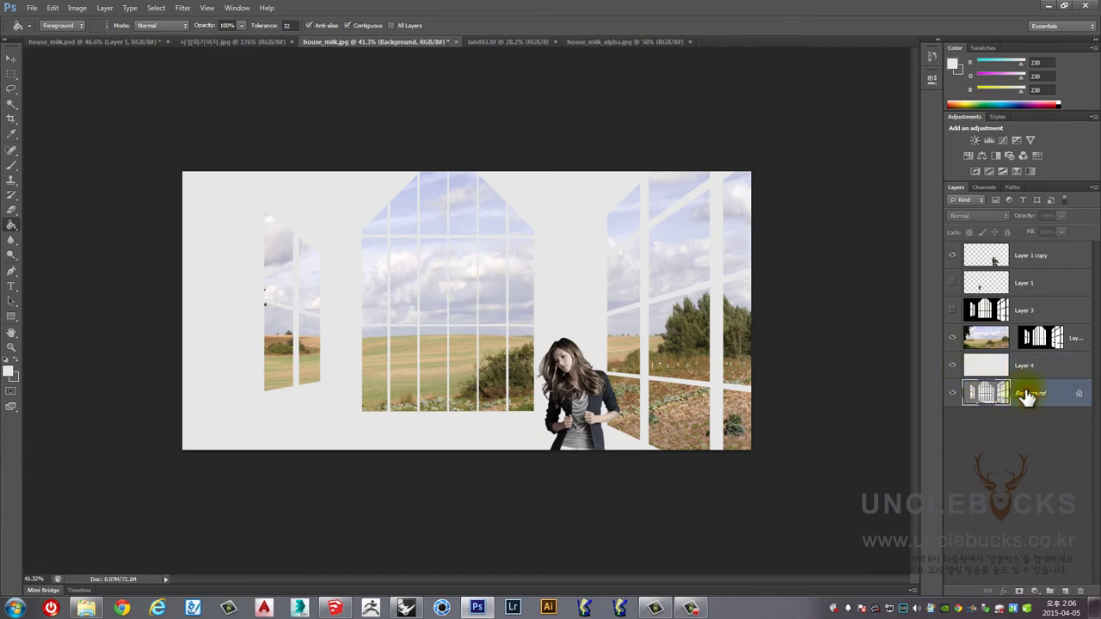
left_click(998, 372)
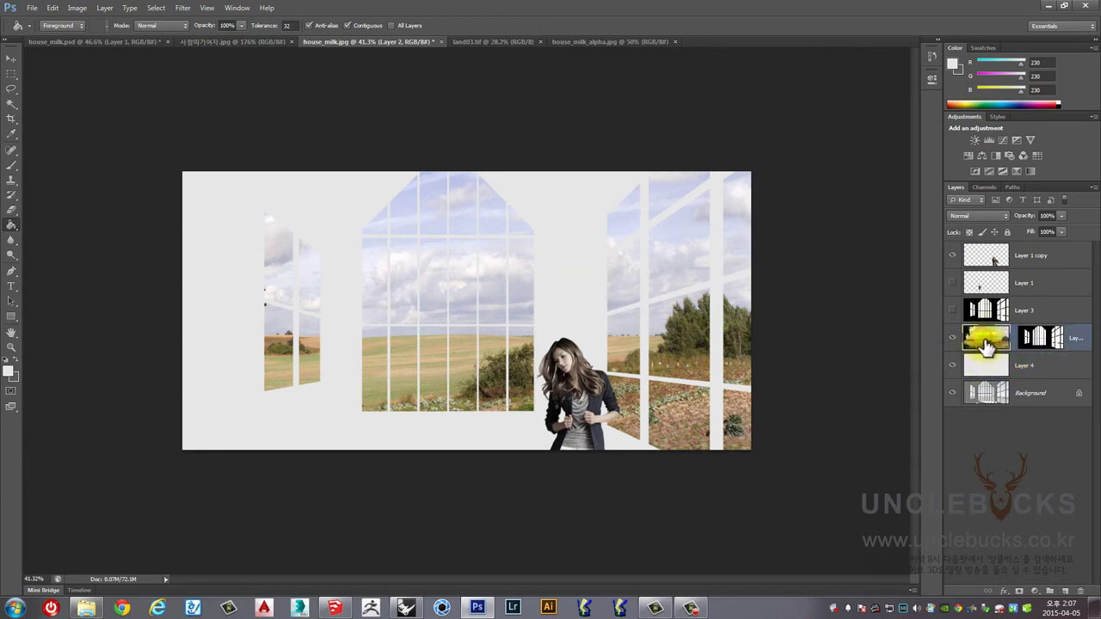
left_click(986, 342)
left_click(978, 365)
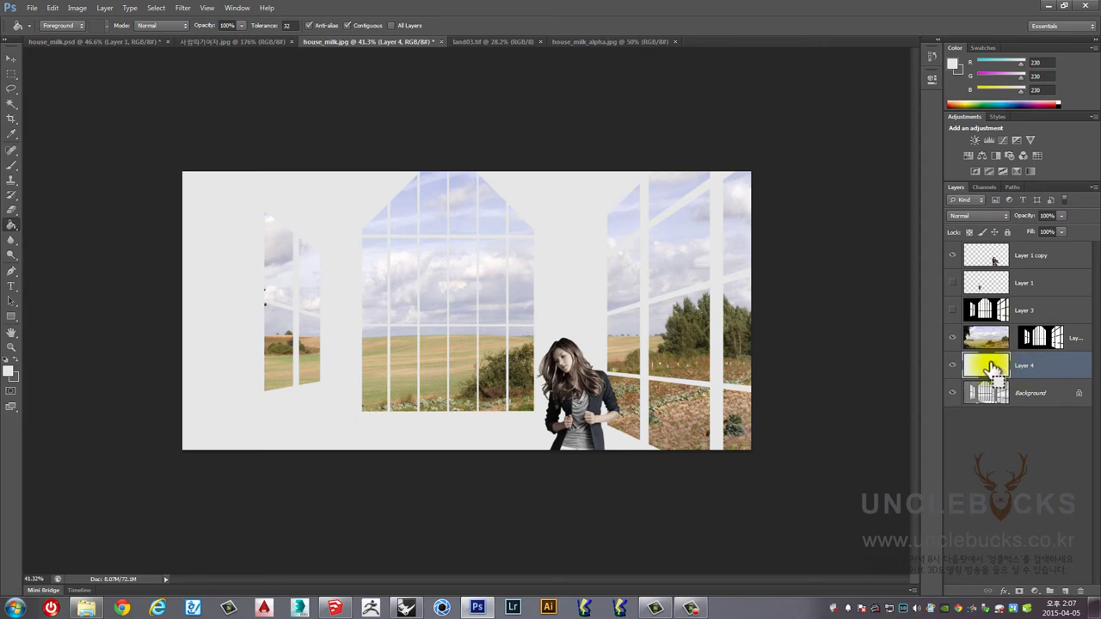
left_click_drag(992, 367, 1043, 344)
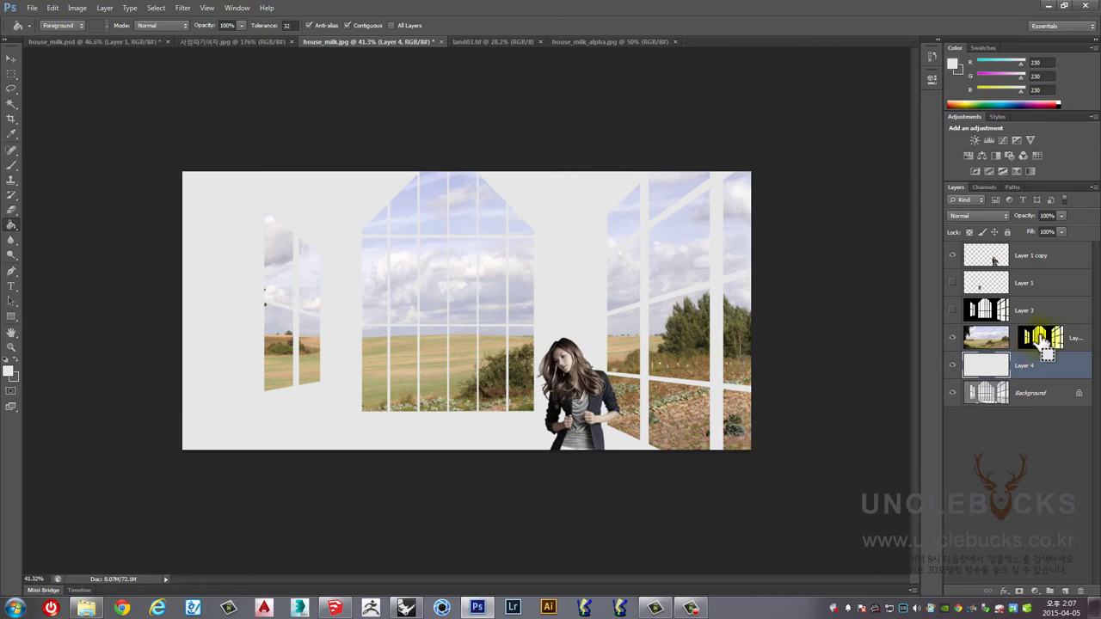
left_click(1045, 340, "ctrl")
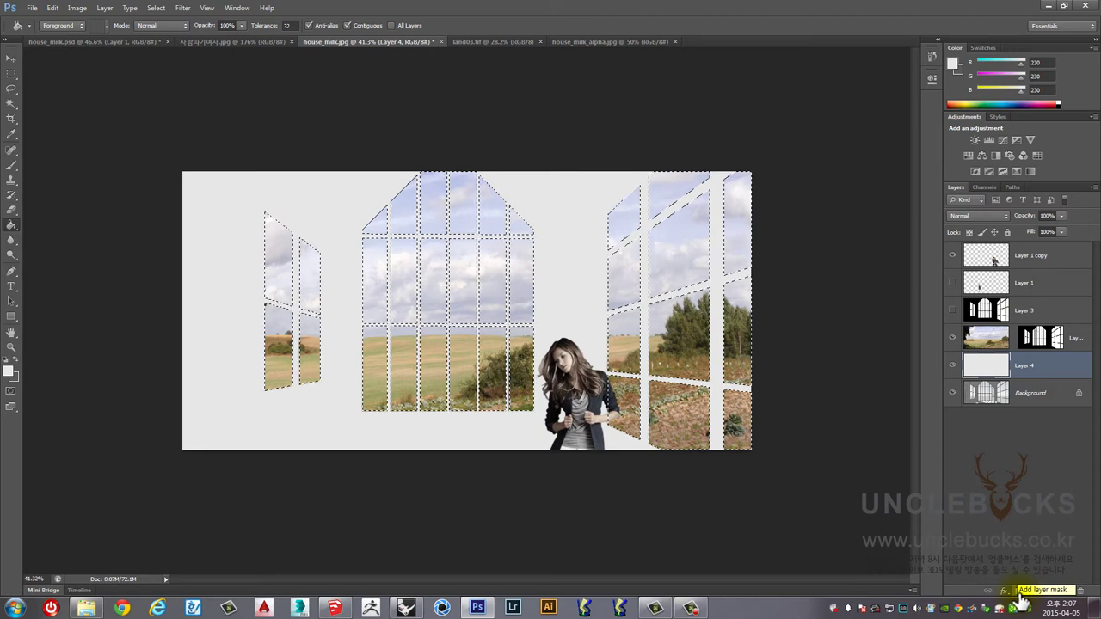
left_click(1019, 593)
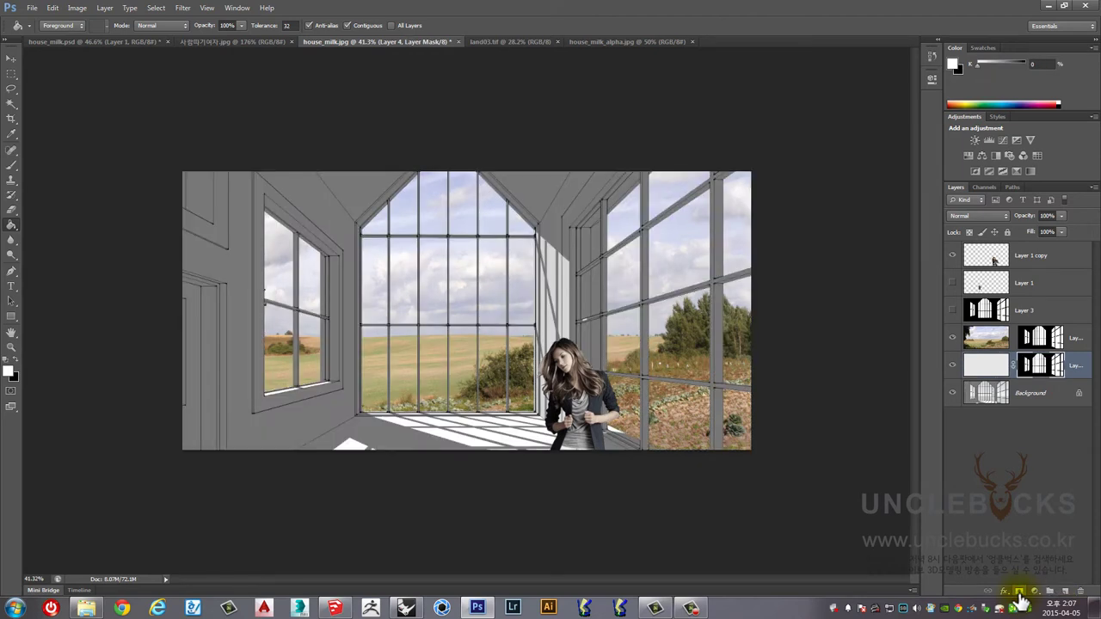
Hide the landscape layer to check the light grey layer beneath it, and show the landscape again.
left_click(986, 339)
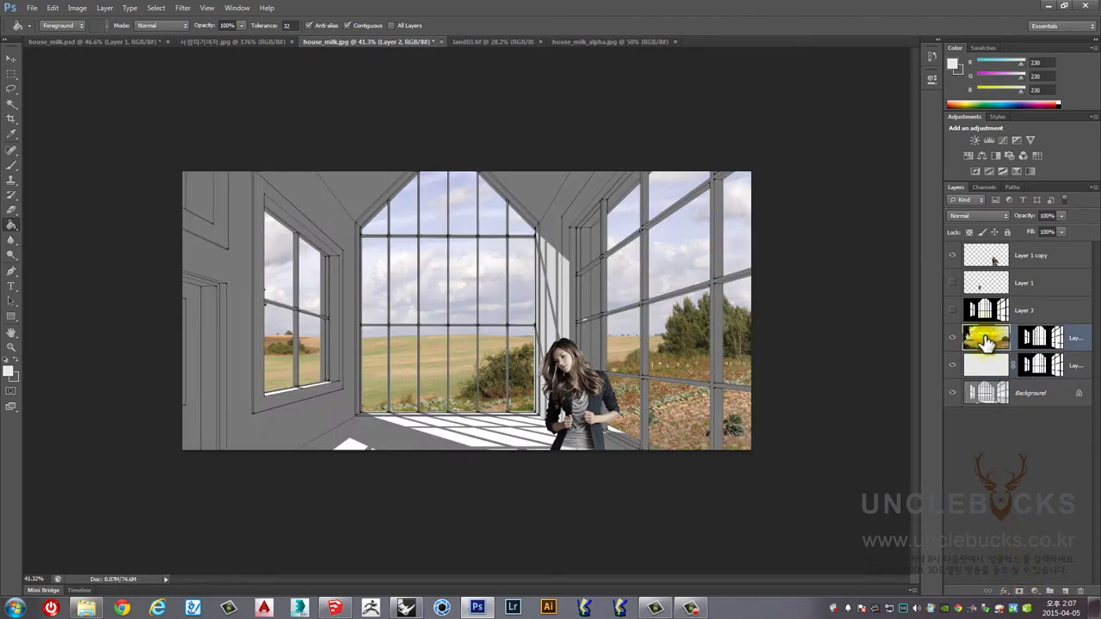
left_click(480, 303)
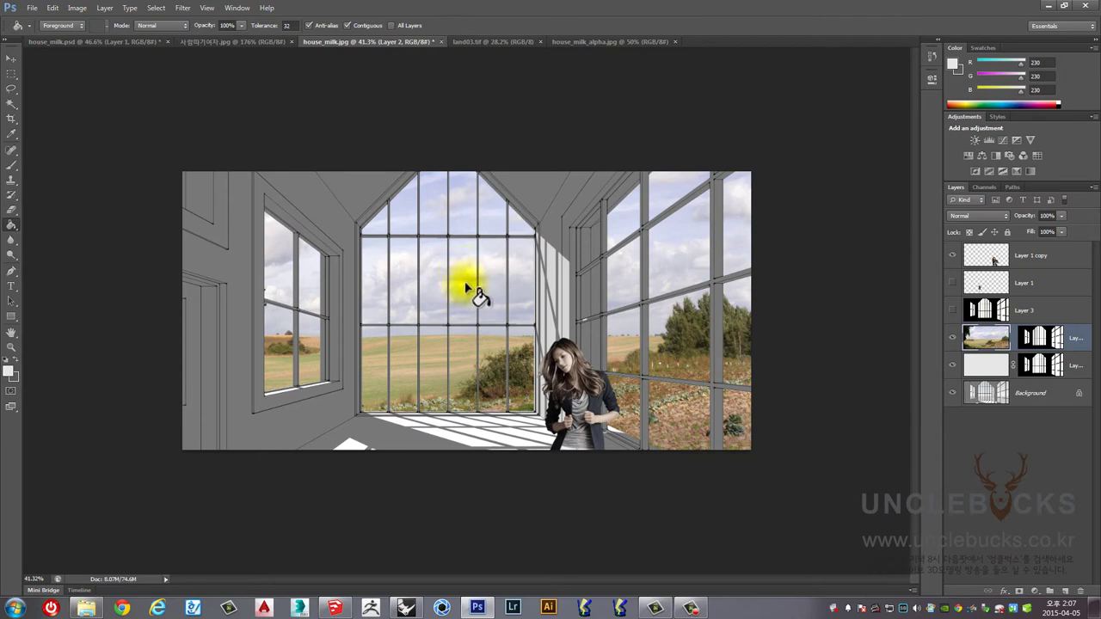
left_click_drag(986, 339, 971, 360)
left_click(953, 338)
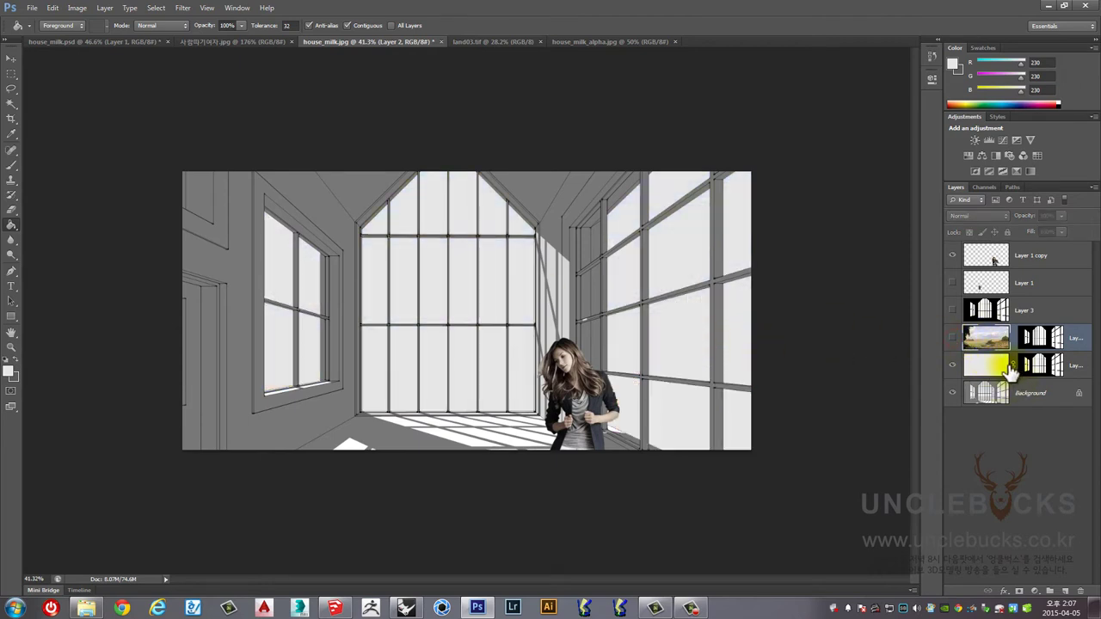
left_click(952, 338)
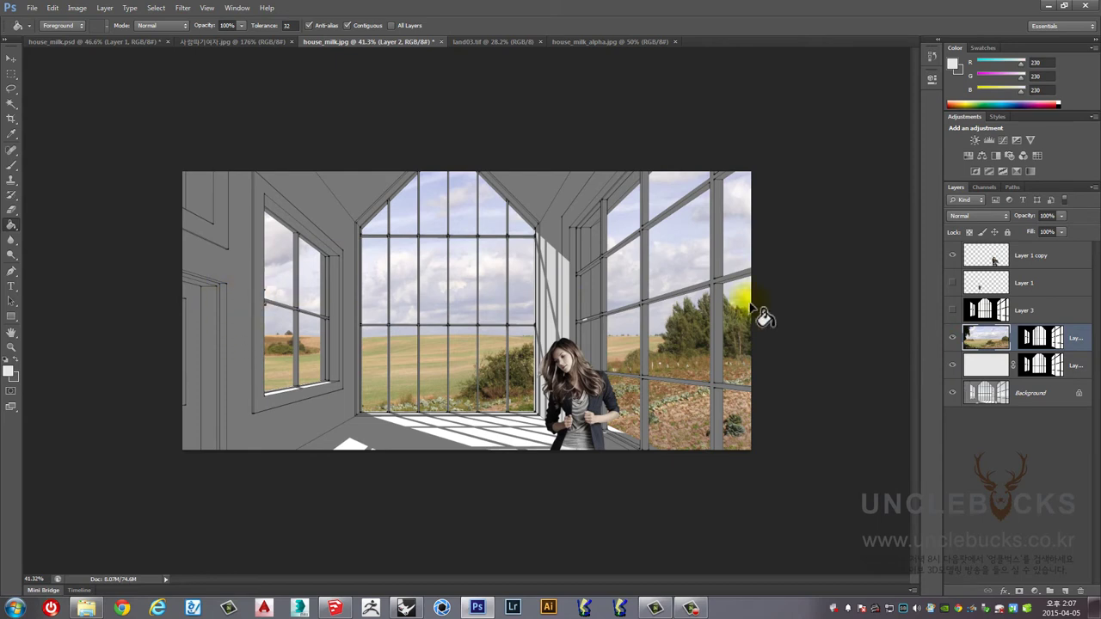
Target the landscape's layer mask and set up the Brush tool at 1200 px with black as the foreground colour.
left_click(1040, 337)
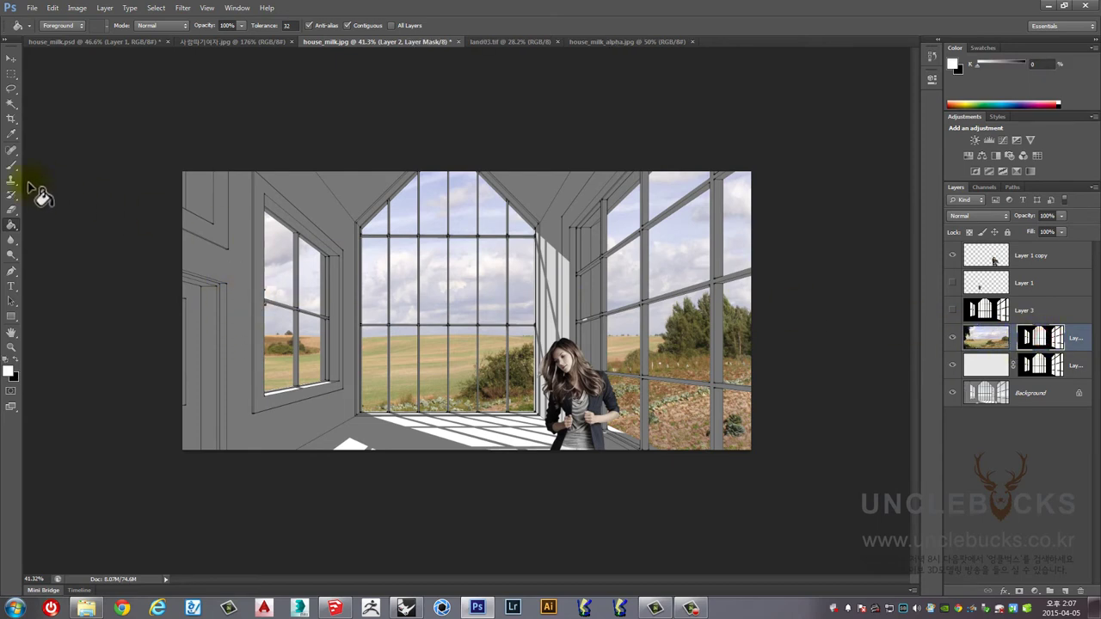
left_click(988, 342)
left_click(1033, 339)
left_click(12, 165)
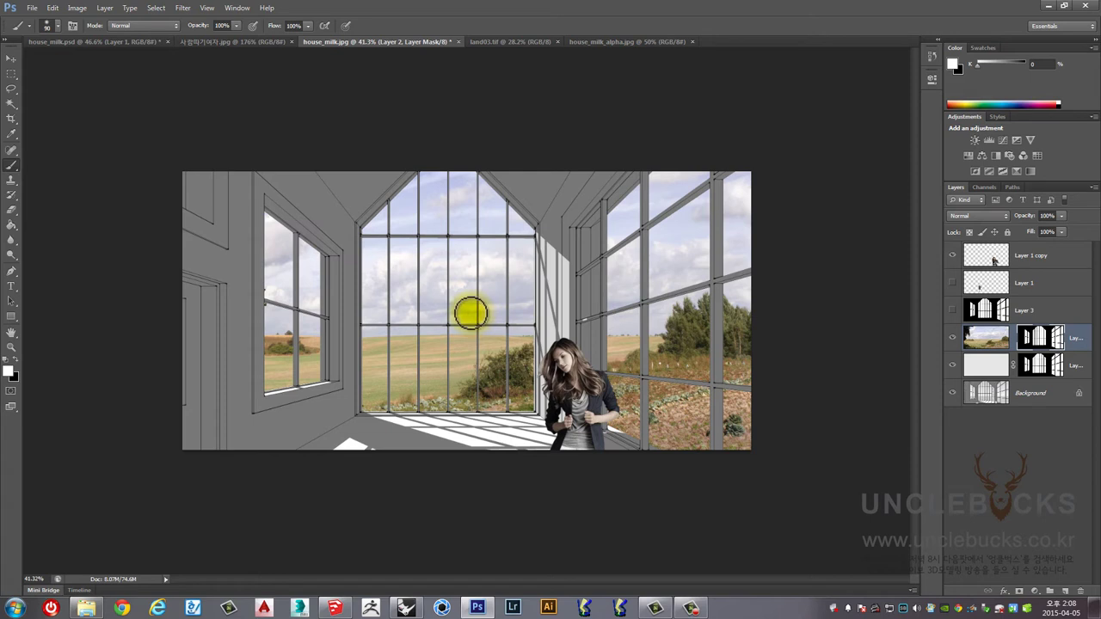
key("bracketright")
key("bracketright")
key("bracketright")
key("bracketright")
key("bracketright")
key("bracketright")
key("bracketright")
key("bracketright")
key("bracketright")
key("bracketright")
key("bracketright")
key("bracketright")
key("bracketright")
key("bracketright")
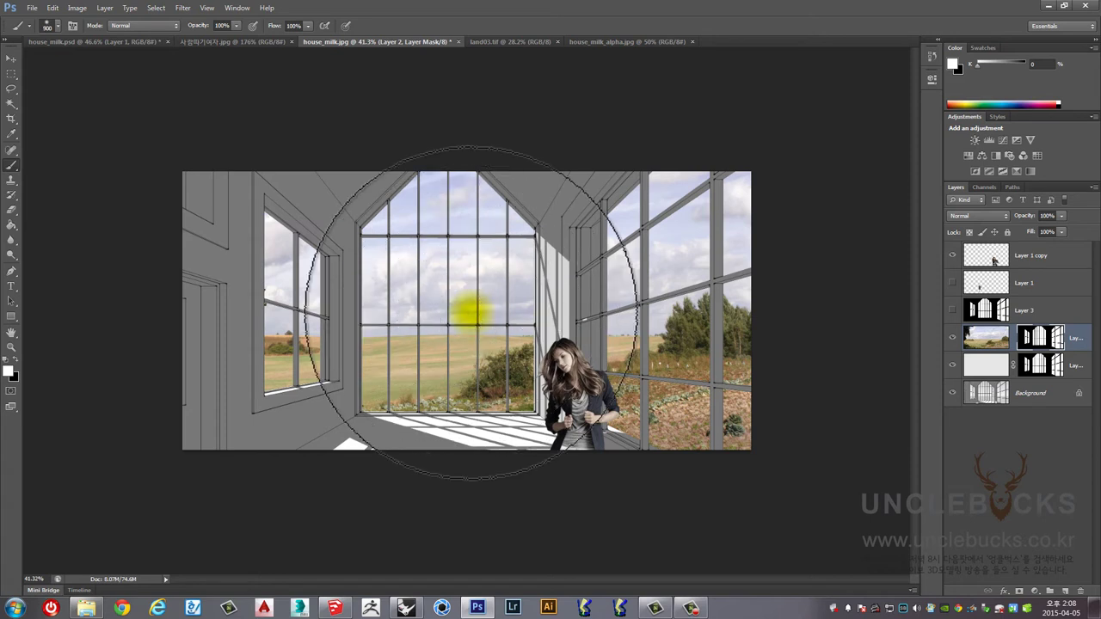
key("bracketleft")
key("bracketleft")
key("bracketright")
key("bracketright")
key("bracketright")
key("bracketright")
key("bracketright")
key("bracketright")
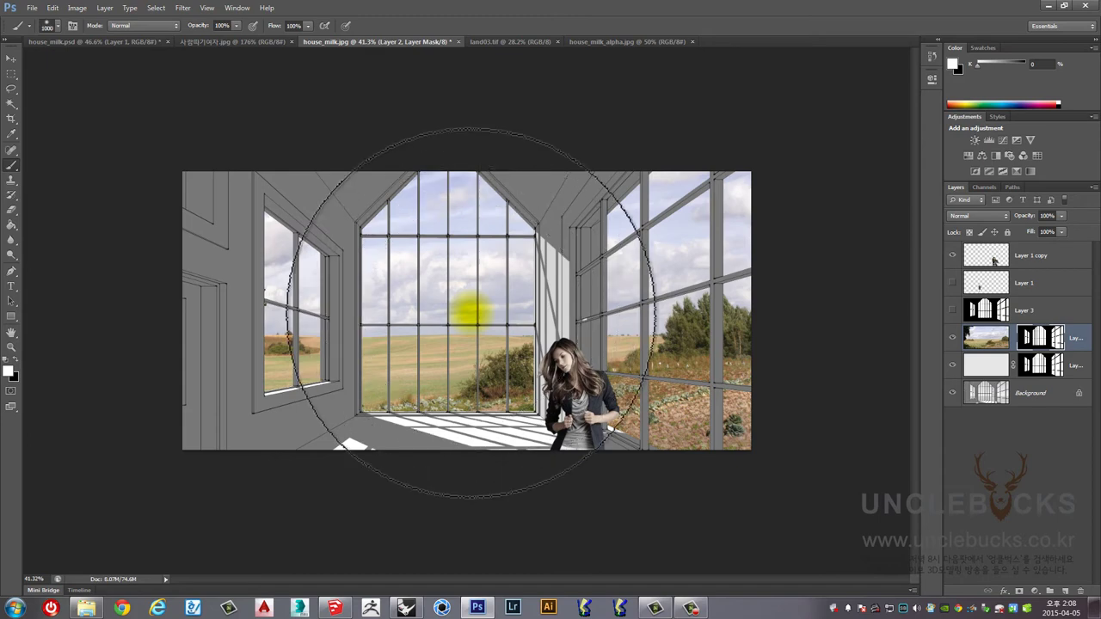
key("bracketright")
key("bracketright")
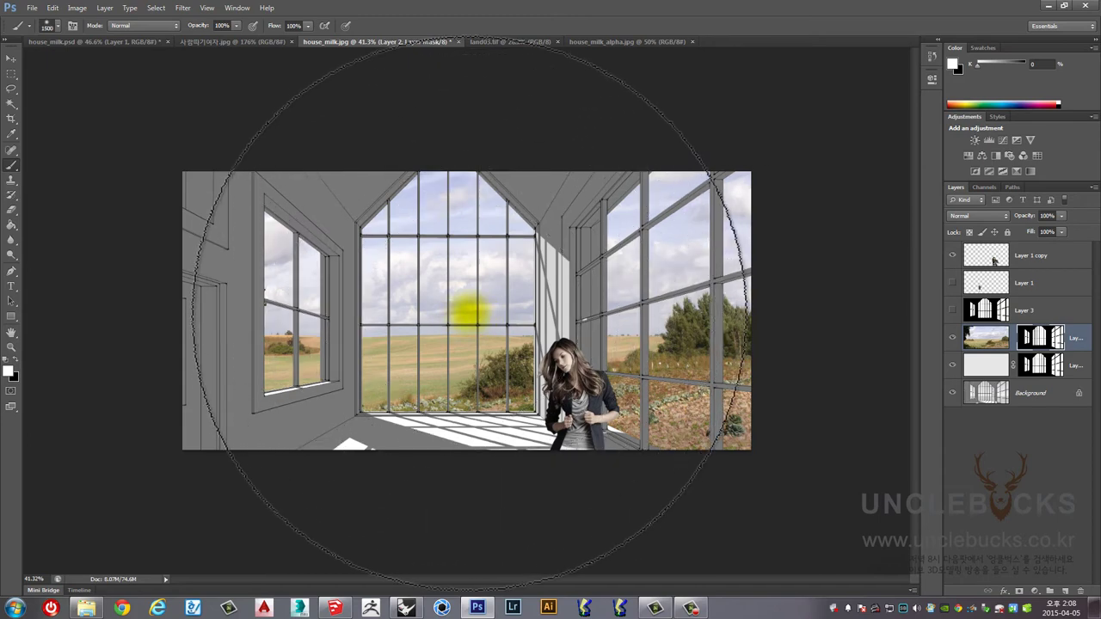
key("bracketleft")
key("bracketleft")
key("bracketleft")
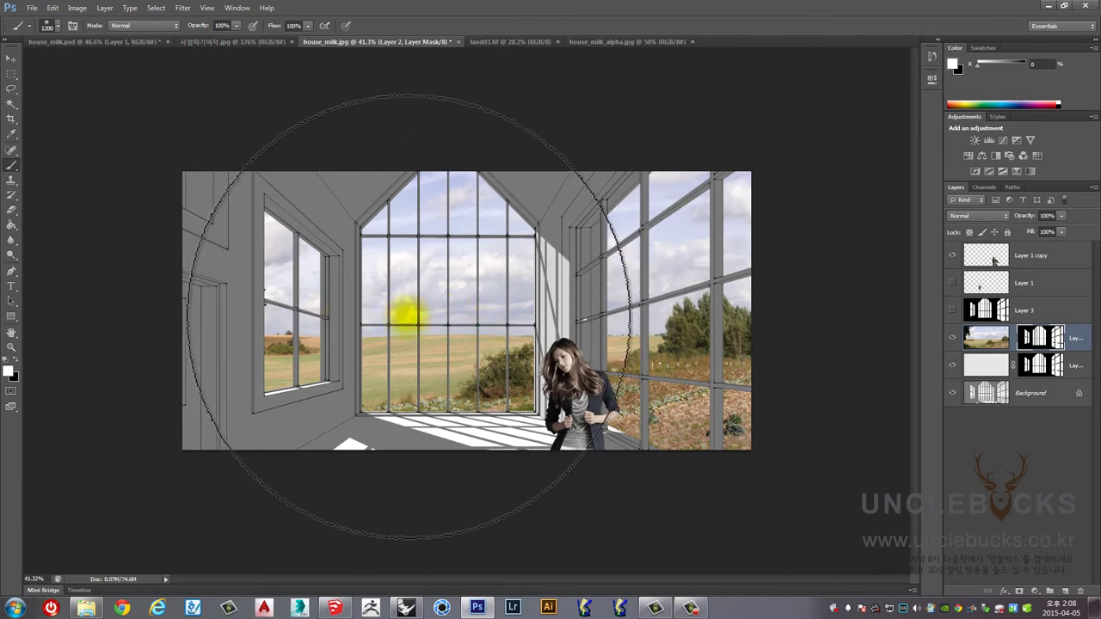
left_click(1036, 341)
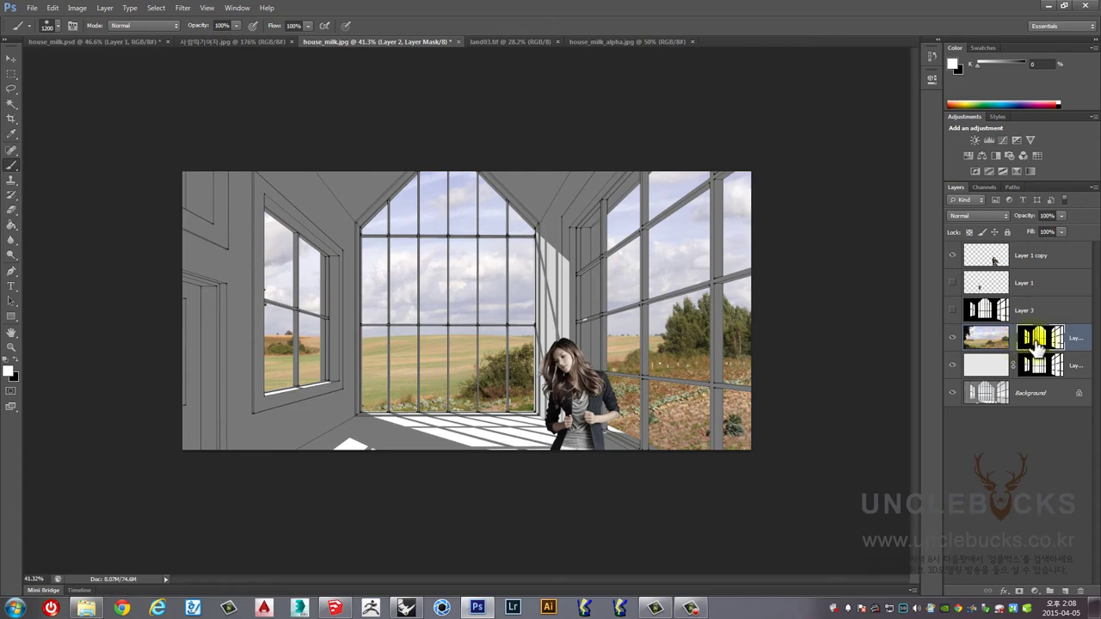
left_click(985, 337)
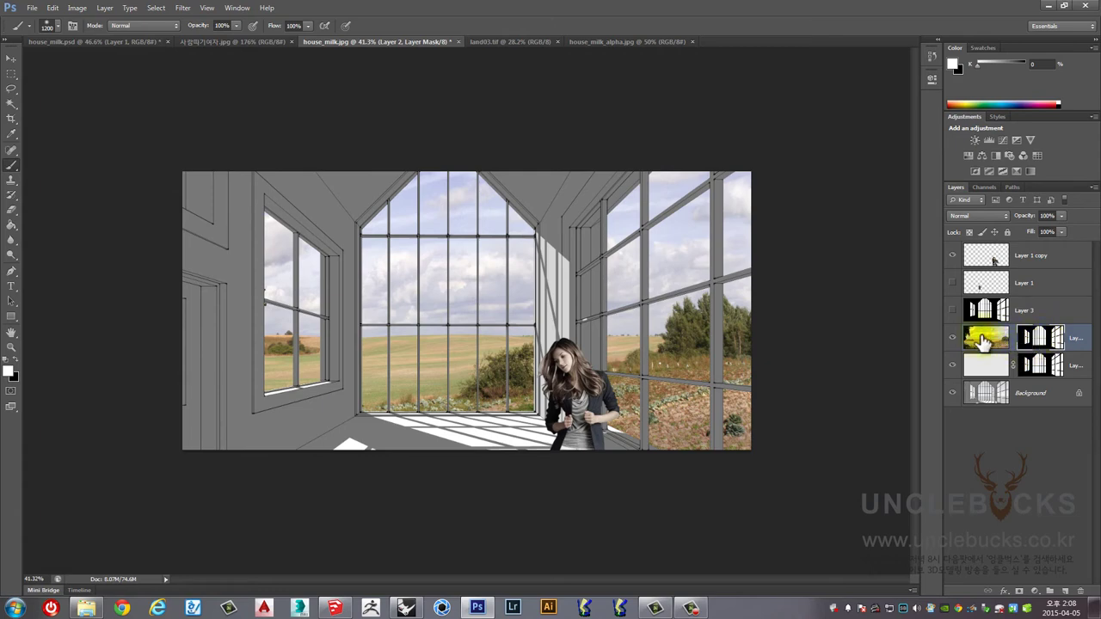
left_click(8, 373)
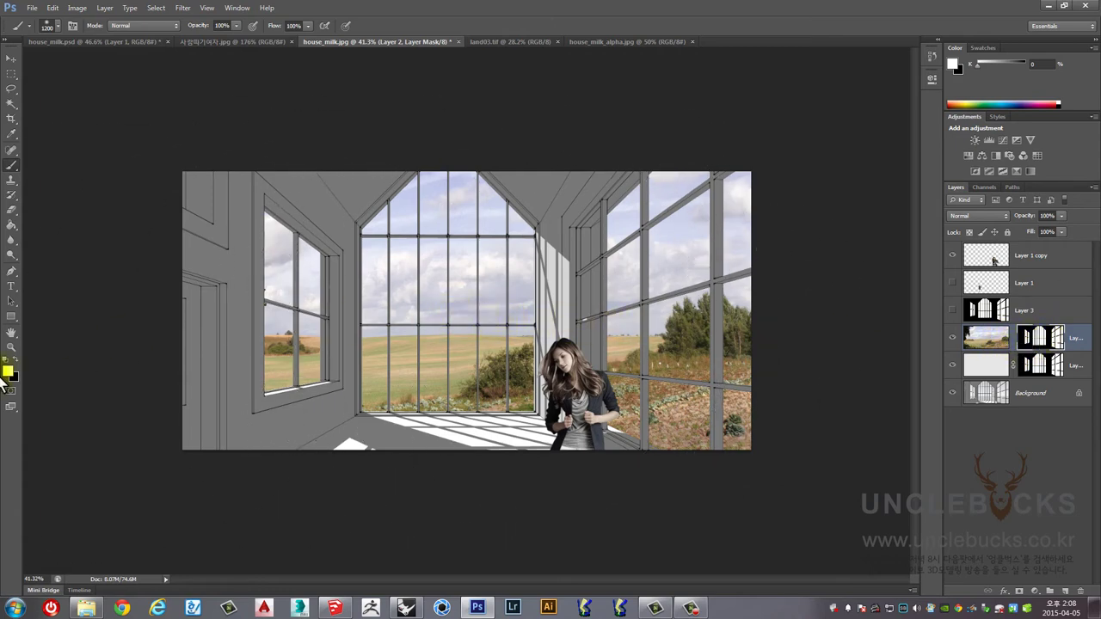
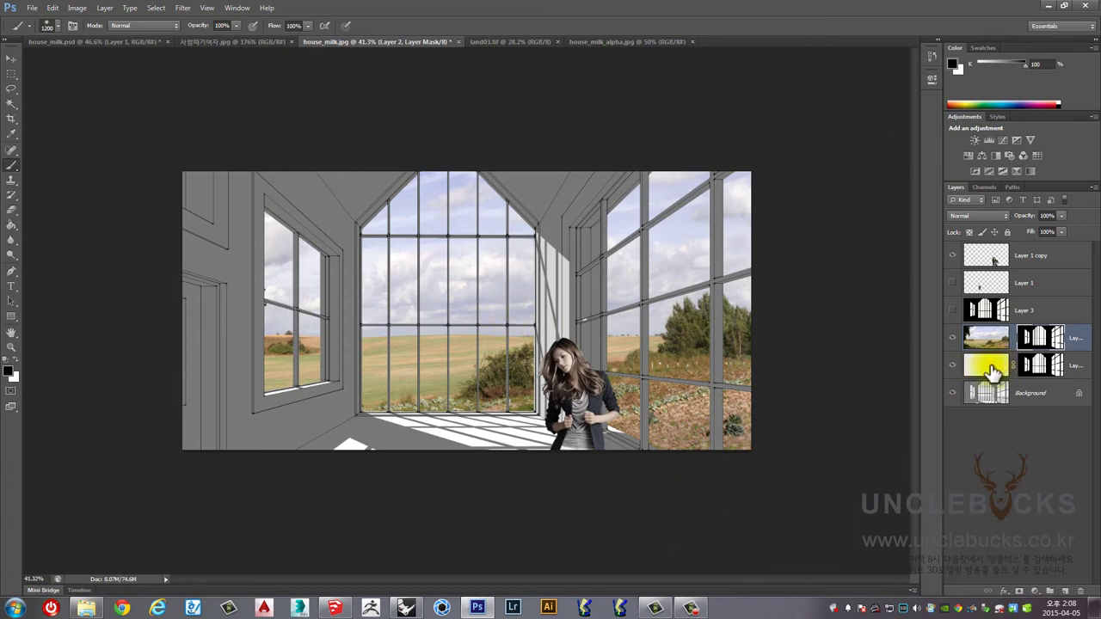
Paint black at 100% opacity on the landscape's mask over the middle and left windows.
left_click_drag(474, 315, 291, 323)
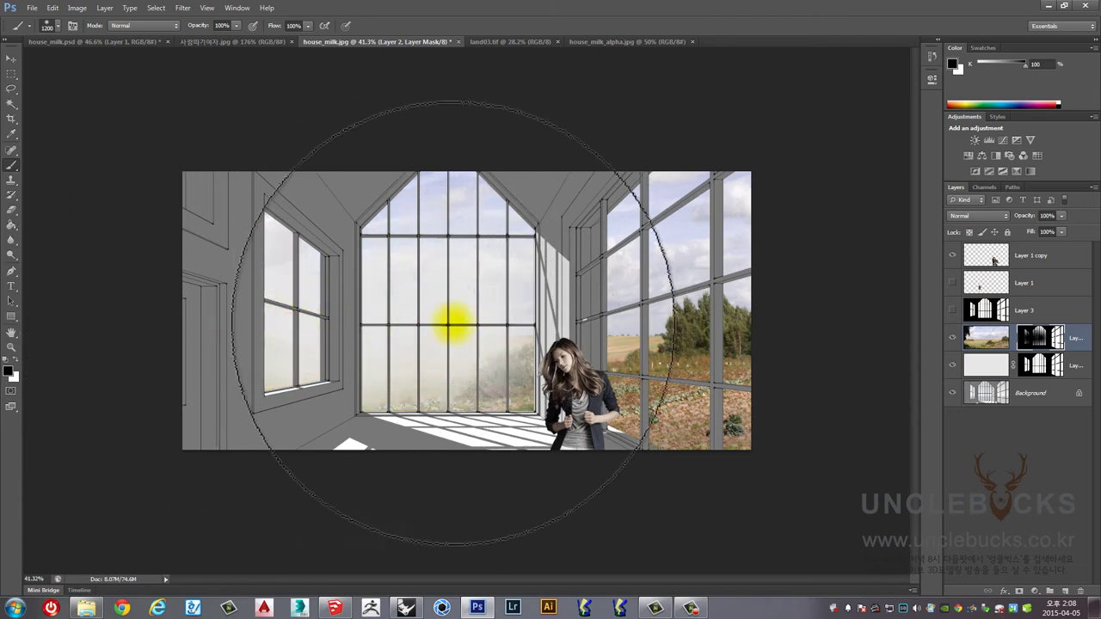
left_click_drag(981, 378, 1043, 344)
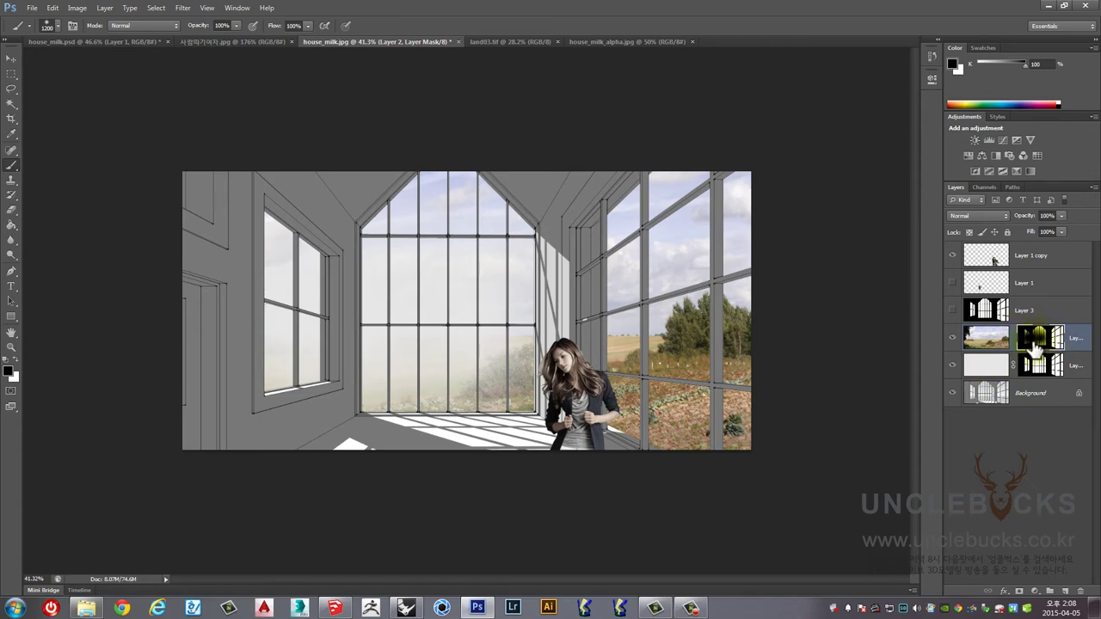
left_click_drag(1037, 343, 1037, 343)
Undo the brush strokes by returning to the Add Layer Mask history state.
left_click(932, 59)
left_click(848, 145)
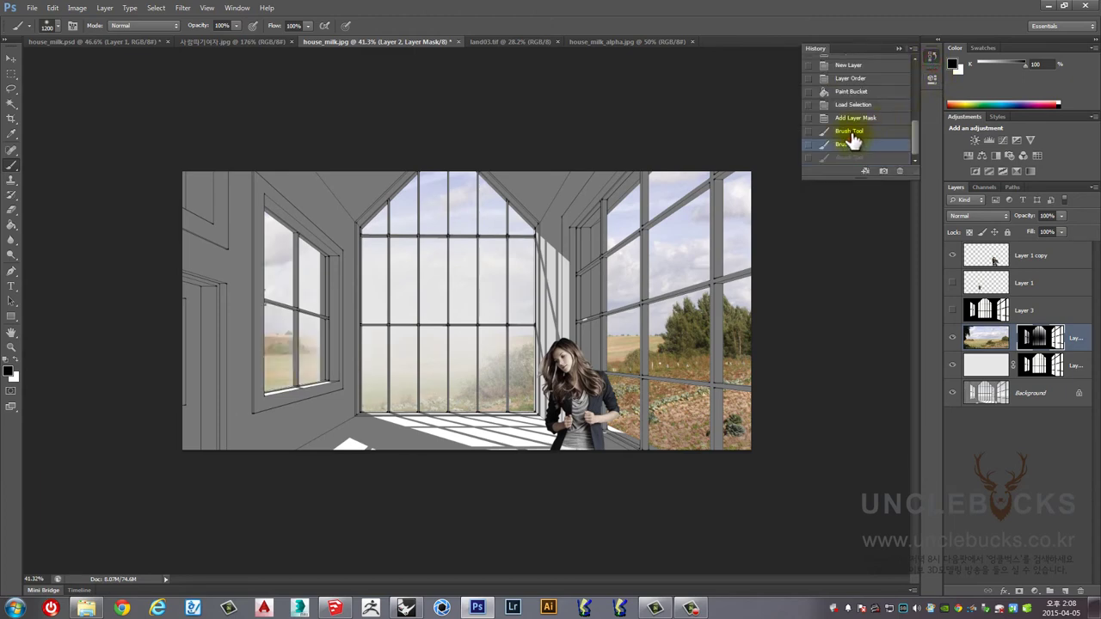
left_click(852, 130)
left_click(852, 118)
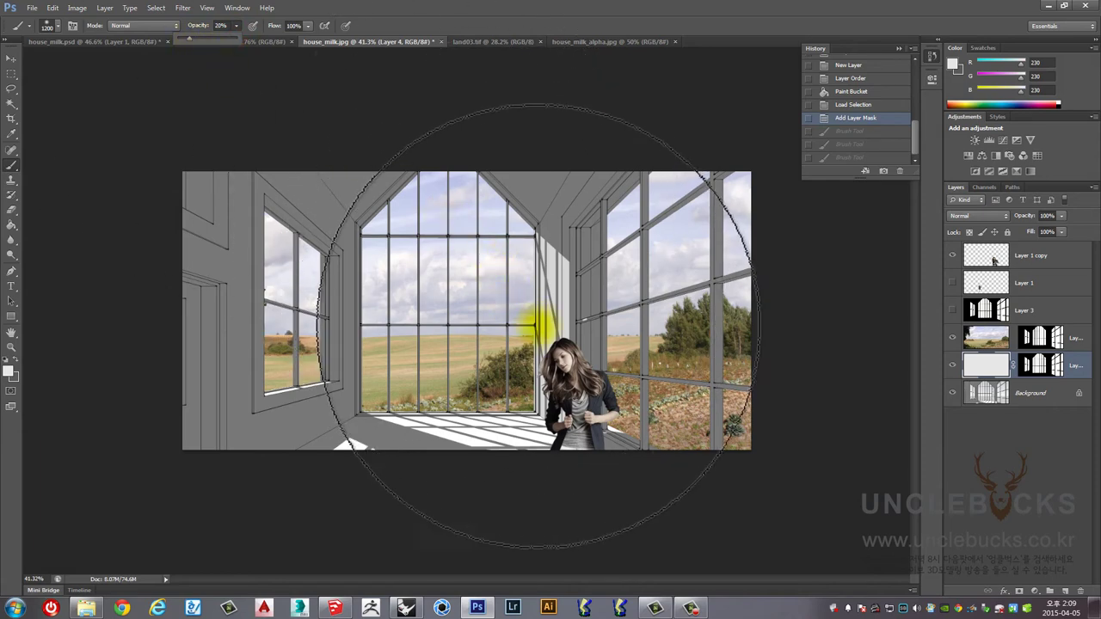
Set the Brush to 1000 px at 20% opacity and dab light grey over the windows on the light grey layer.
key("bracketleft")
key("bracketleft")
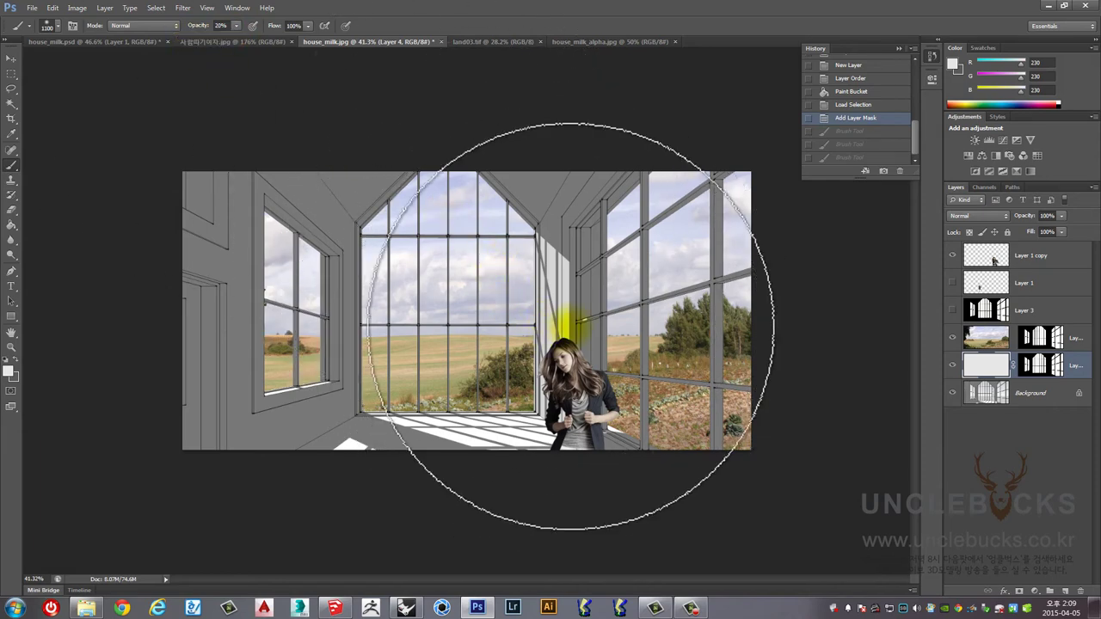
left_click(579, 324)
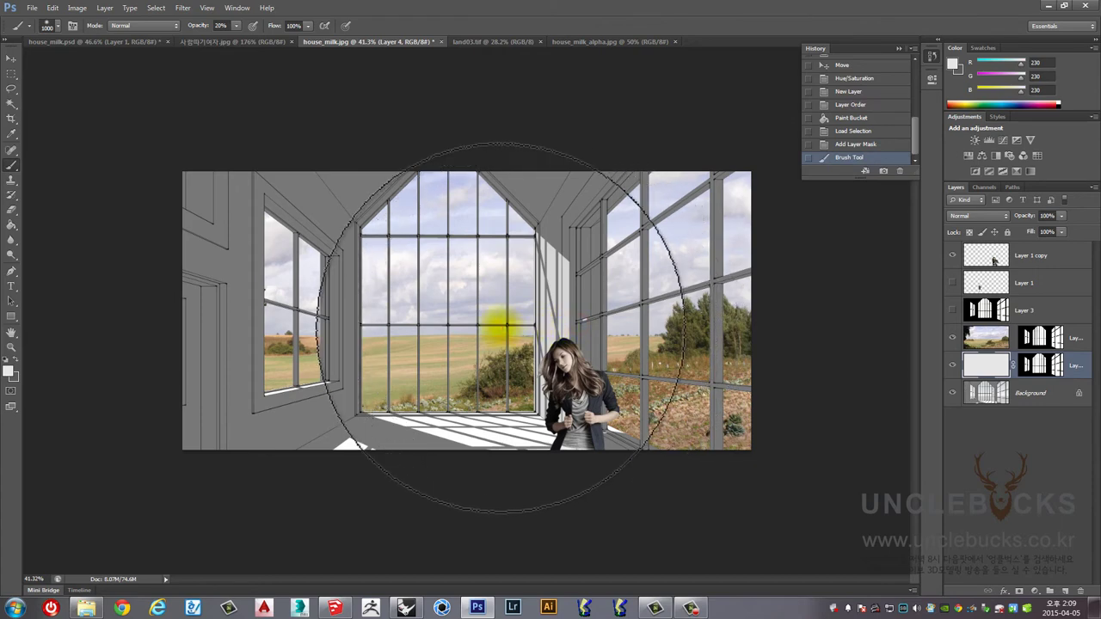
left_click(500, 327)
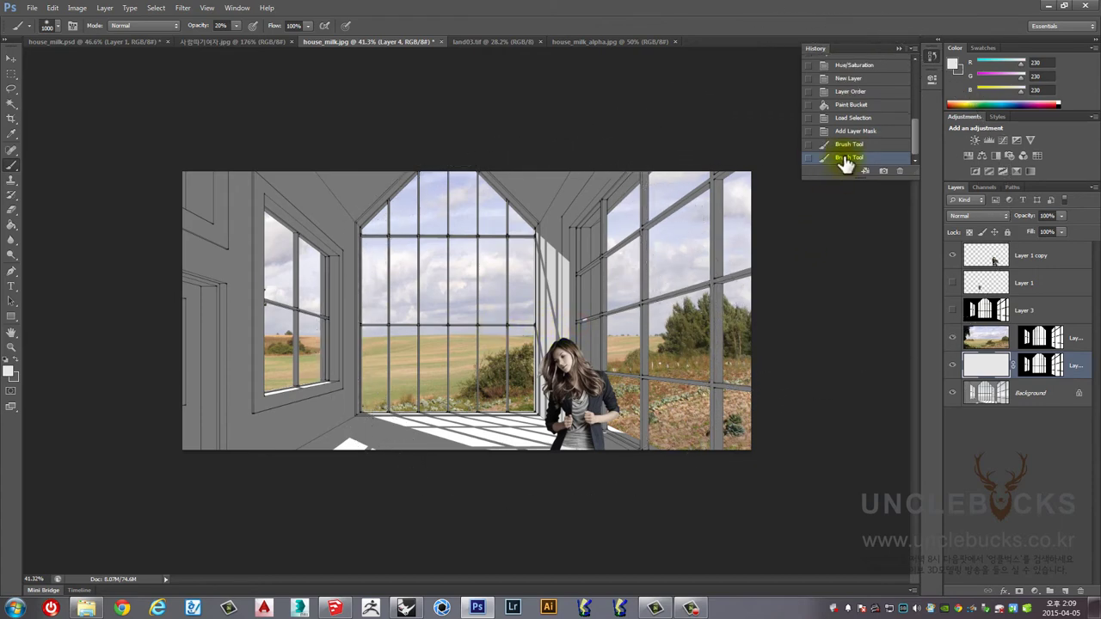
Fade the landscape in the middle and left windows with repeated 20% black dabs on its layer mask.
left_click(986, 369)
left_click(1038, 337)
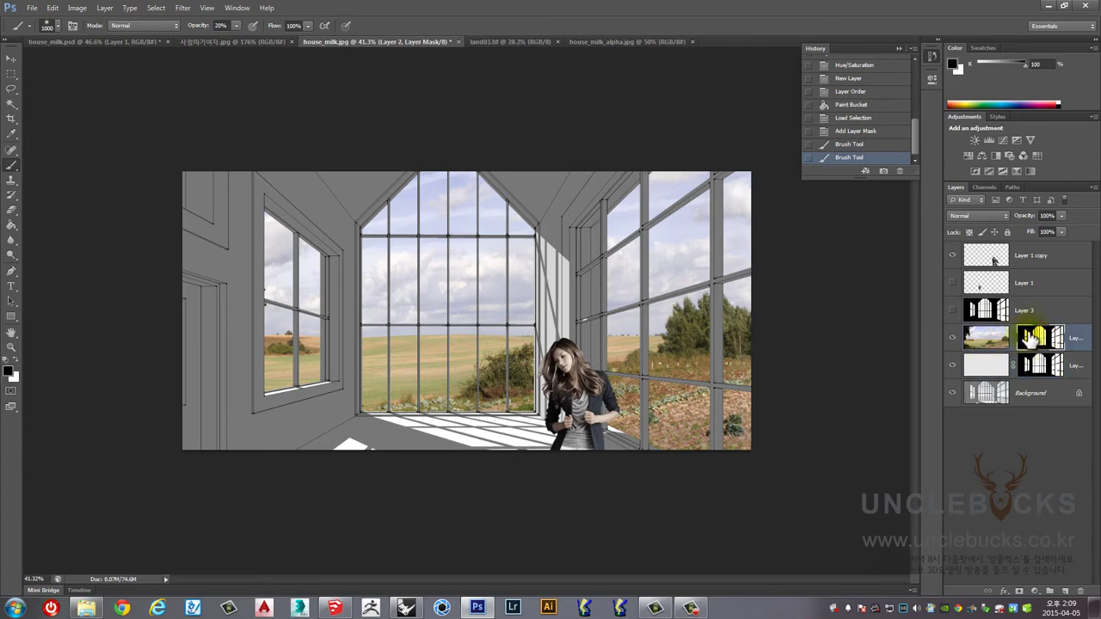
left_click(603, 326)
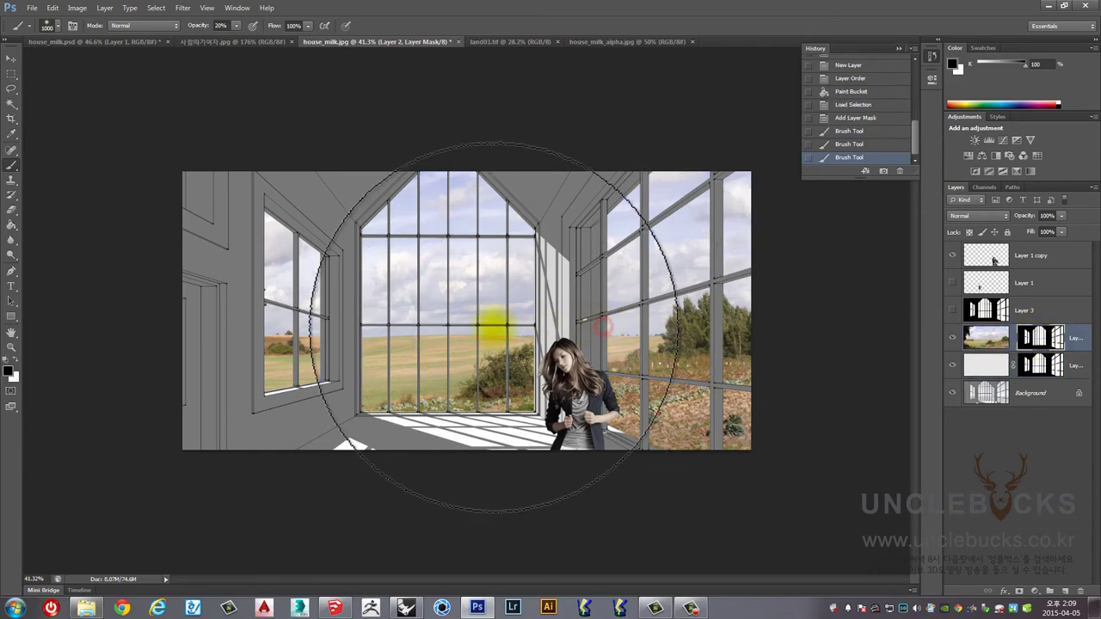
left_click(492, 326)
left_click(438, 326)
left_click(401, 323)
left_click(361, 330)
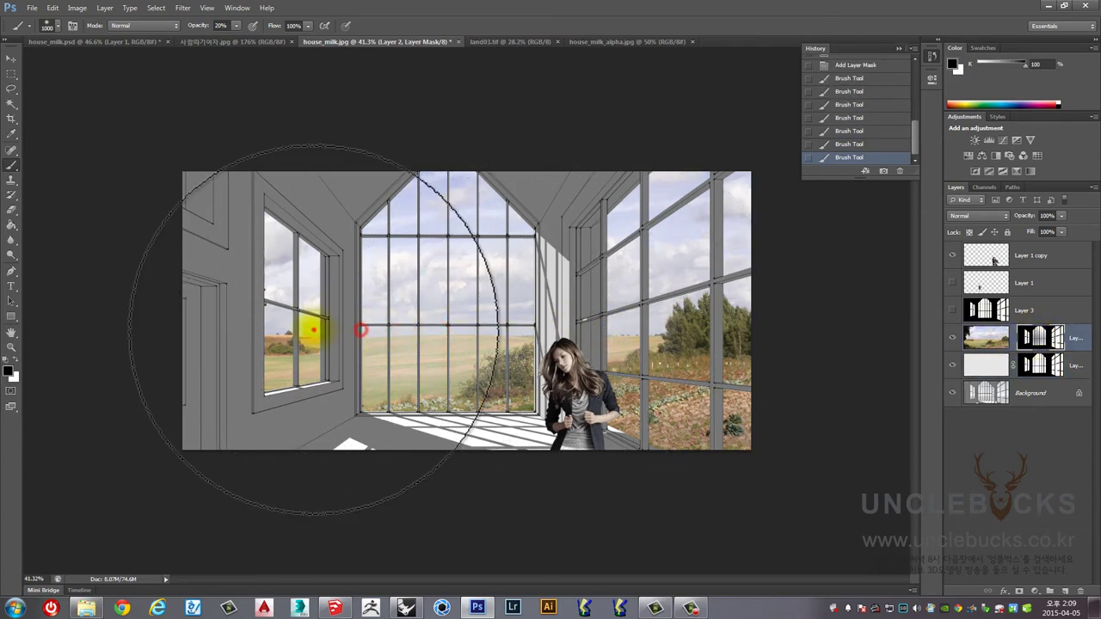
left_click(314, 329)
left_click(239, 312)
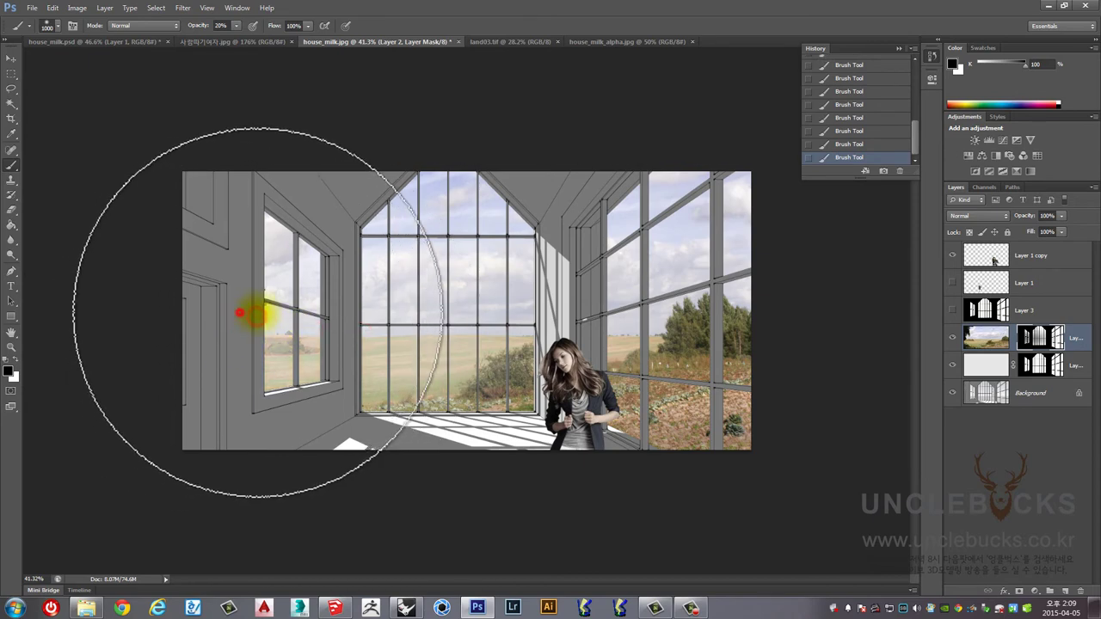
left_click(315, 313)
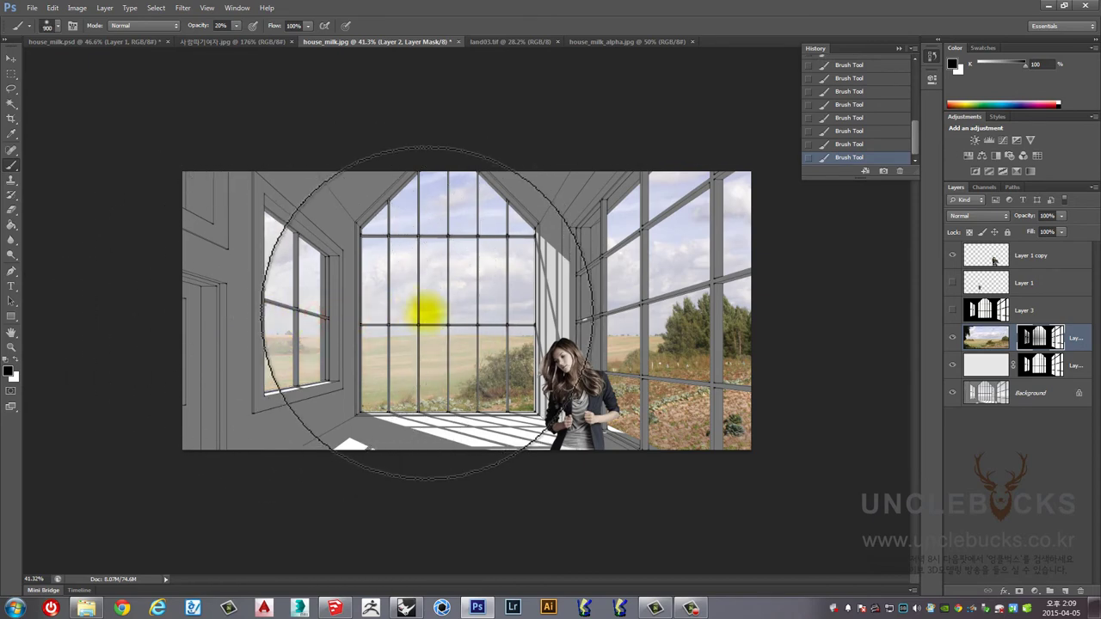
Reduce the Brush to about 700 px and dab the landscape's mask towards the right-hand windows to fade the trees.
left_click(425, 312)
key("bracketleft")
key("bracketleft")
key("bracketleft")
left_click(545, 308)
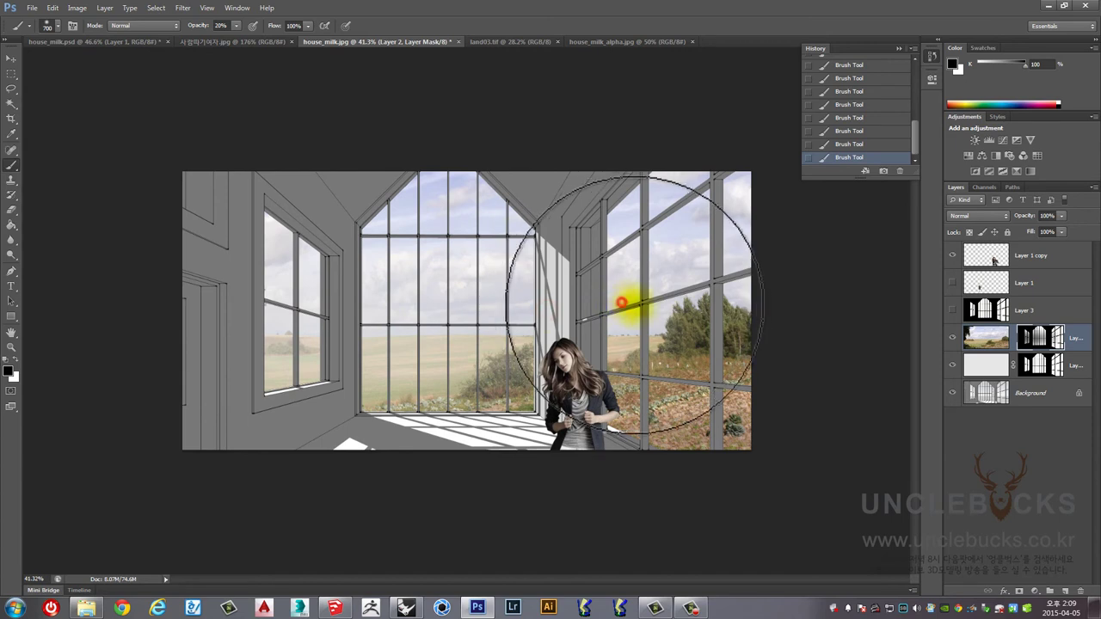
key("bracketleft")
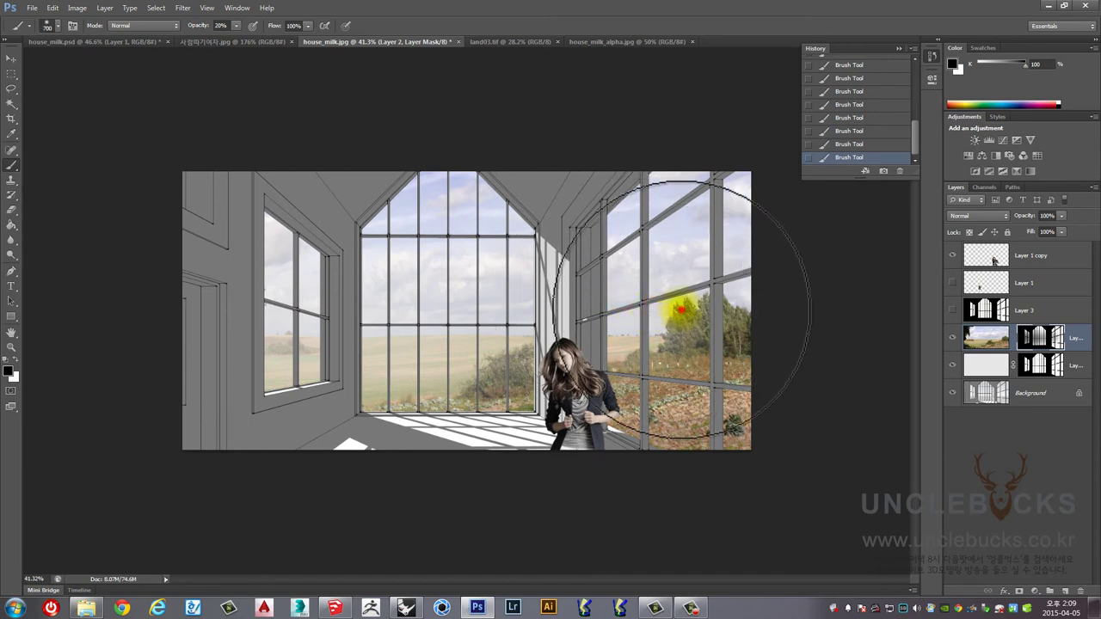
left_click(591, 315)
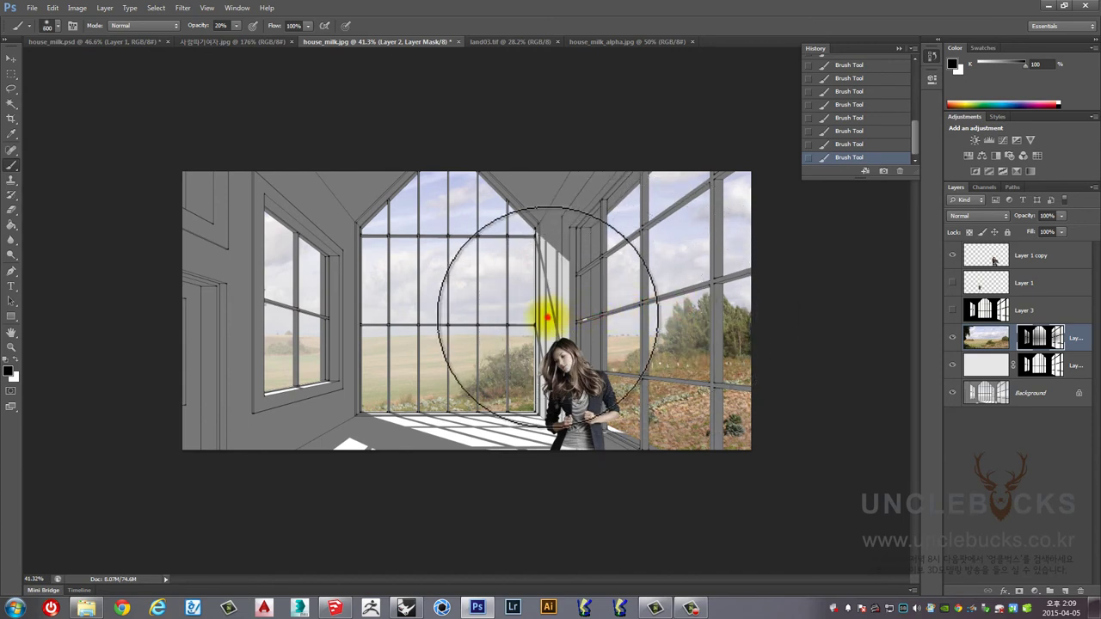
Enlarge the Brush to 900 px and fade the landscape further across the middle and left windows.
key("bracketright")
key("bracketright")
key("bracketright")
left_click(461, 309)
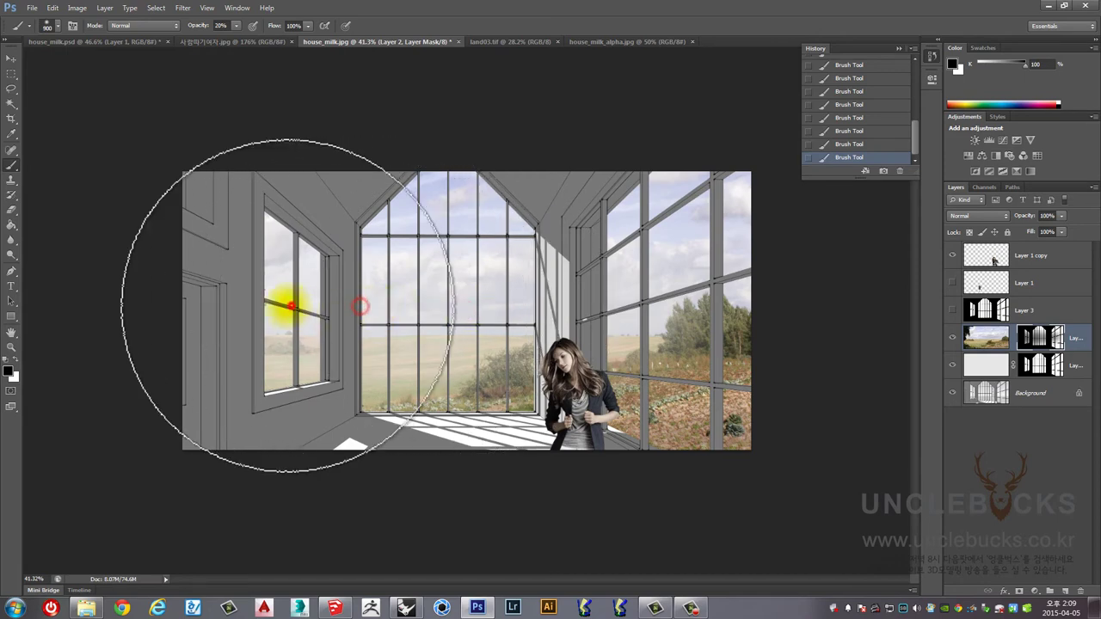
key("bracketleft")
left_click(253, 307)
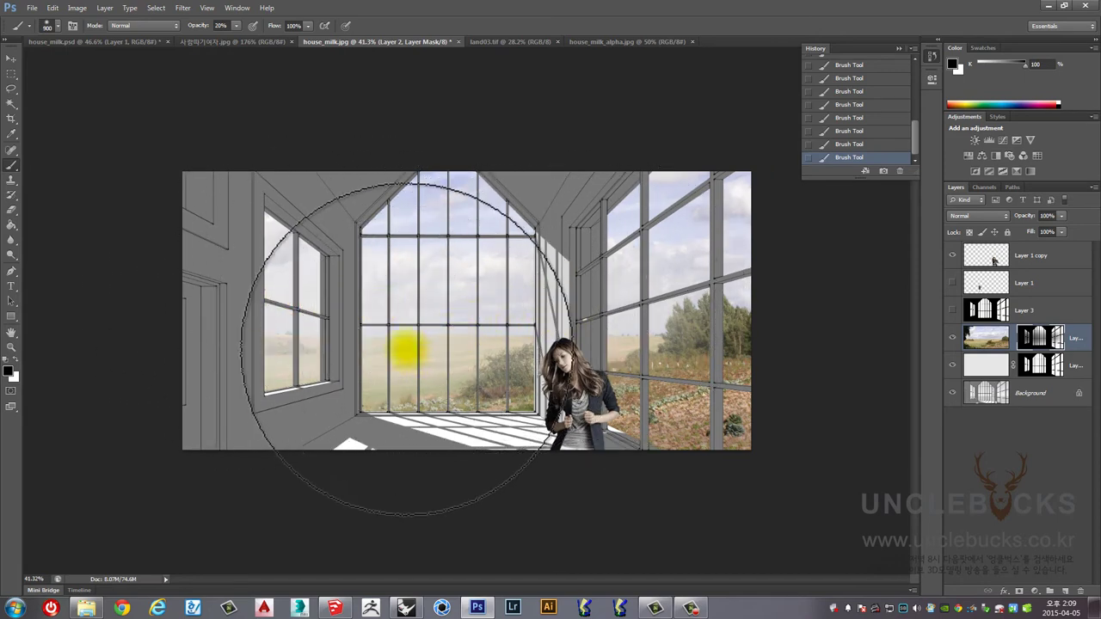
left_click(407, 347)
Reduce the Brush to 600 px and soften the landscape's mask over the left window and the middle window's sky.
key("bracketleft")
key("bracketleft")
left_click(283, 313)
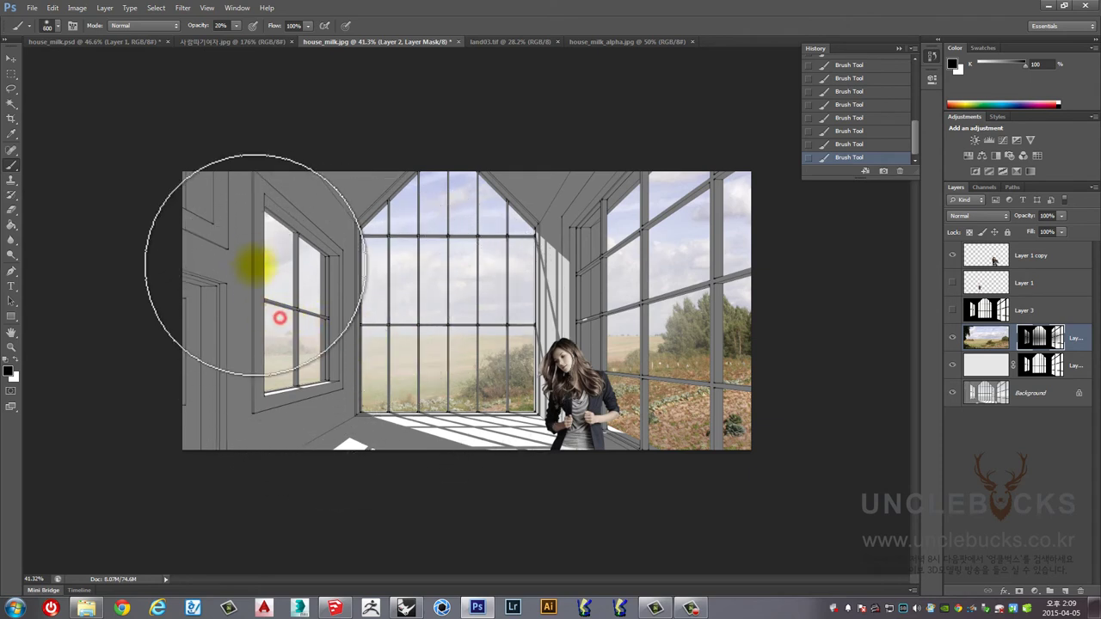
left_click(248, 249)
left_click(472, 273)
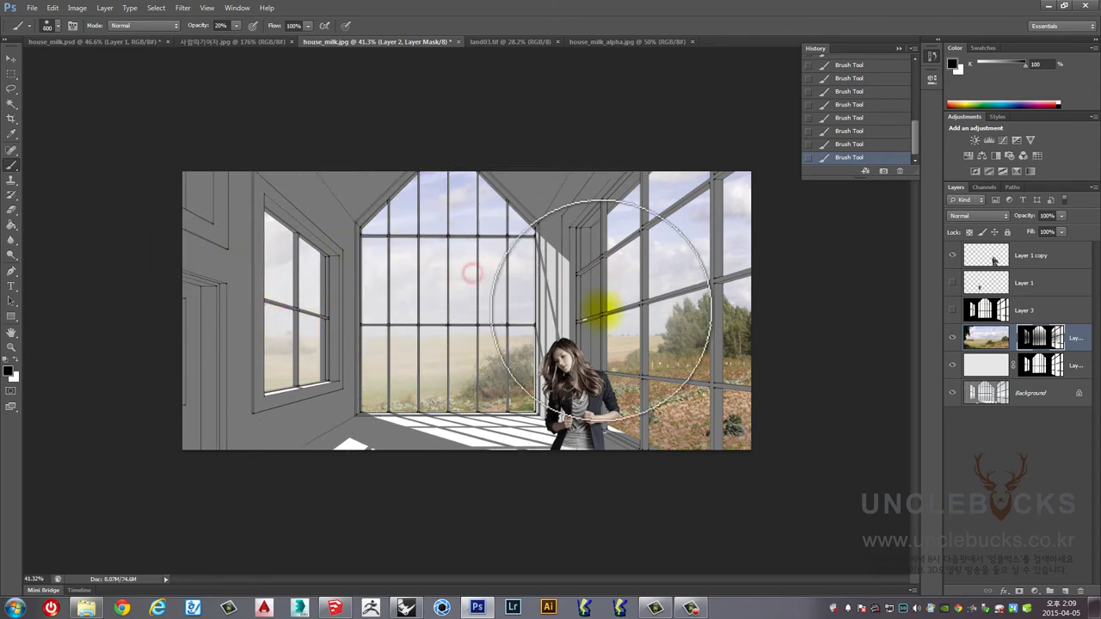
Switch to the Move tool and lengthen the History list to review the recorded brush strokes.
left_click(11, 59)
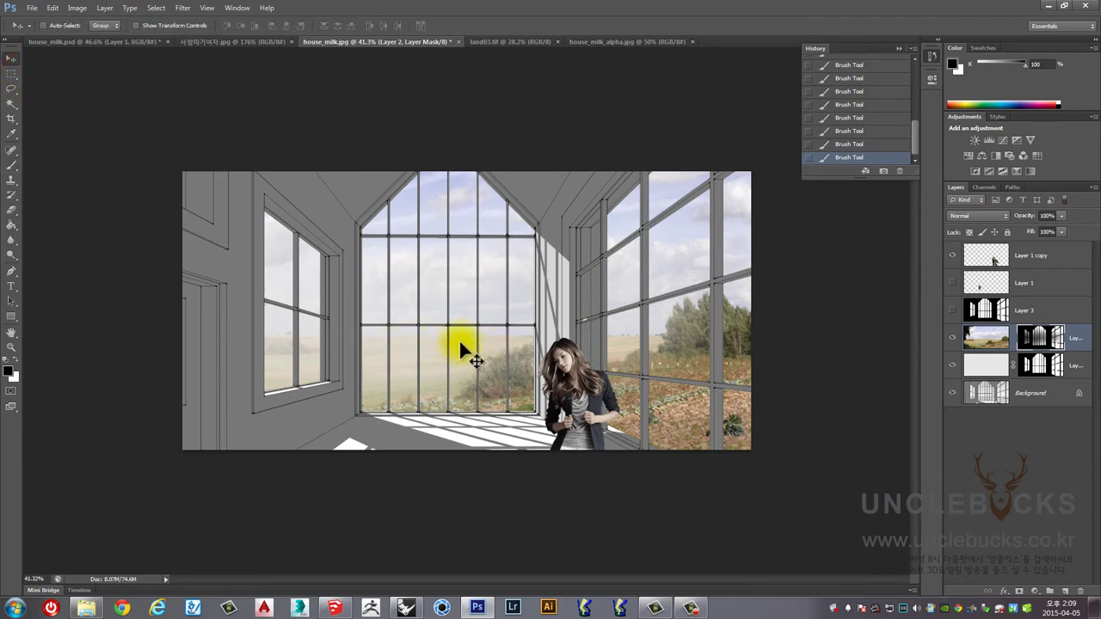
left_click_drag(901, 178, 900, 379)
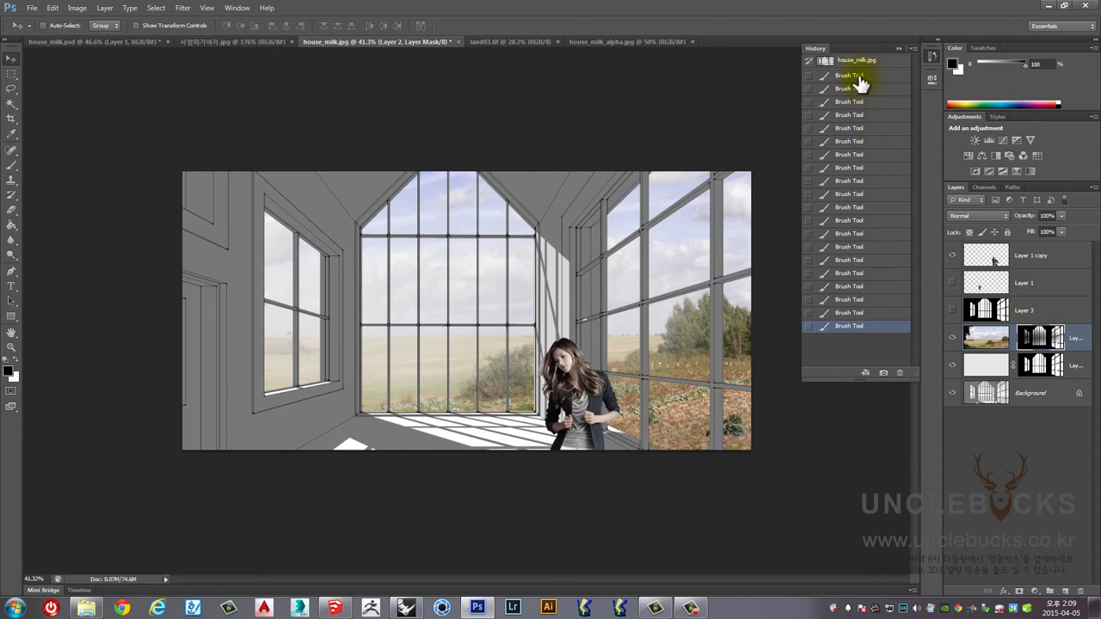
Compare the first and last recorded brush strokes in the history and shorten the History list.
left_click(858, 76)
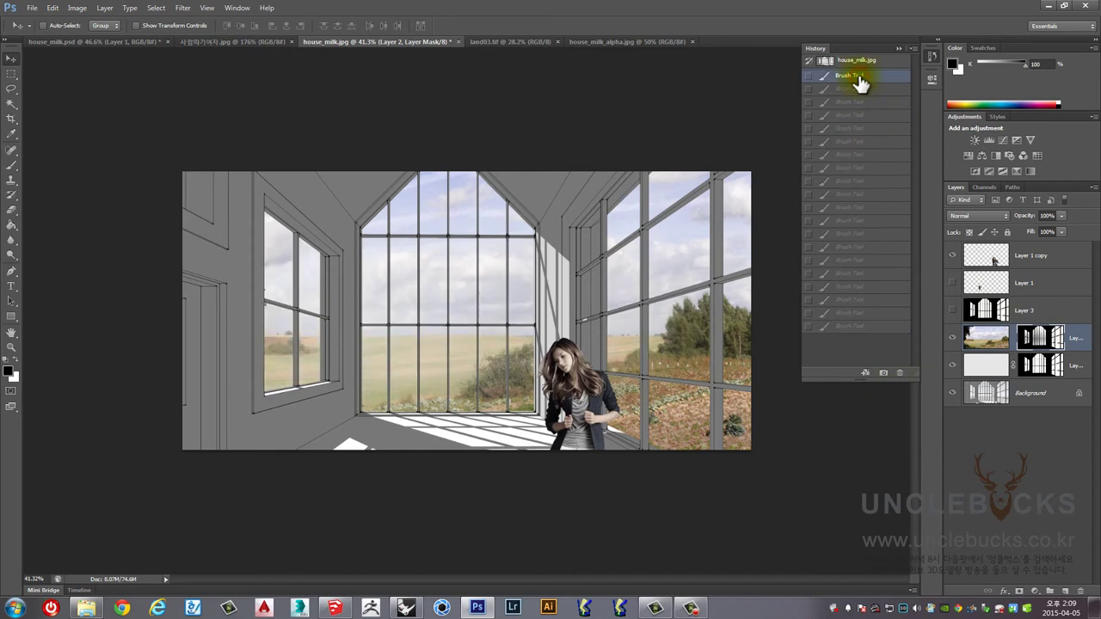
left_click(852, 326)
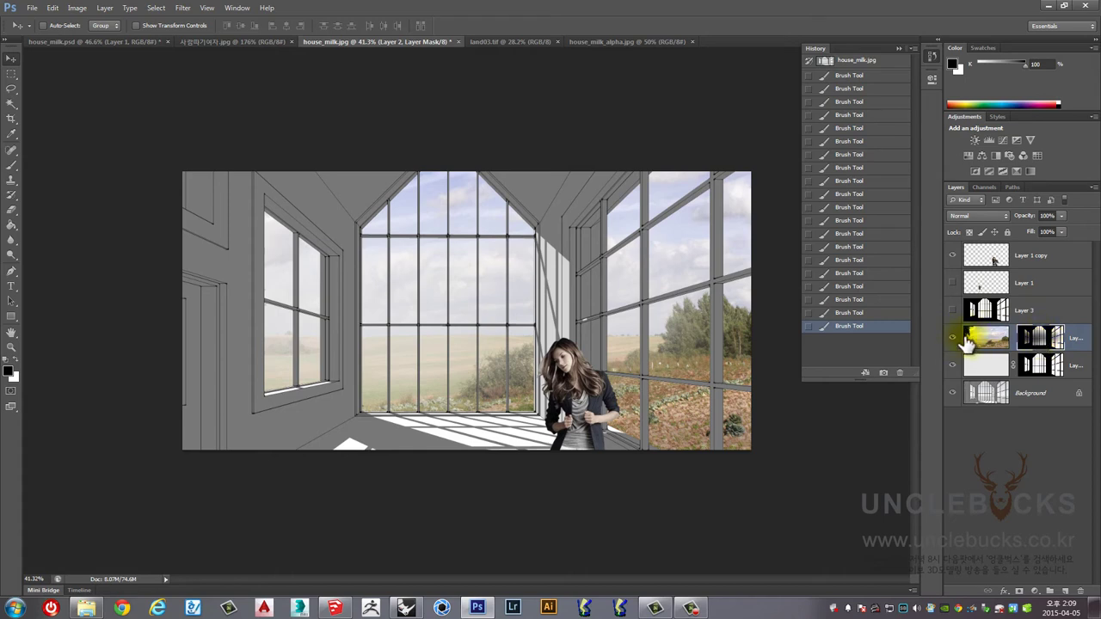
left_click_drag(904, 365, 869, 168)
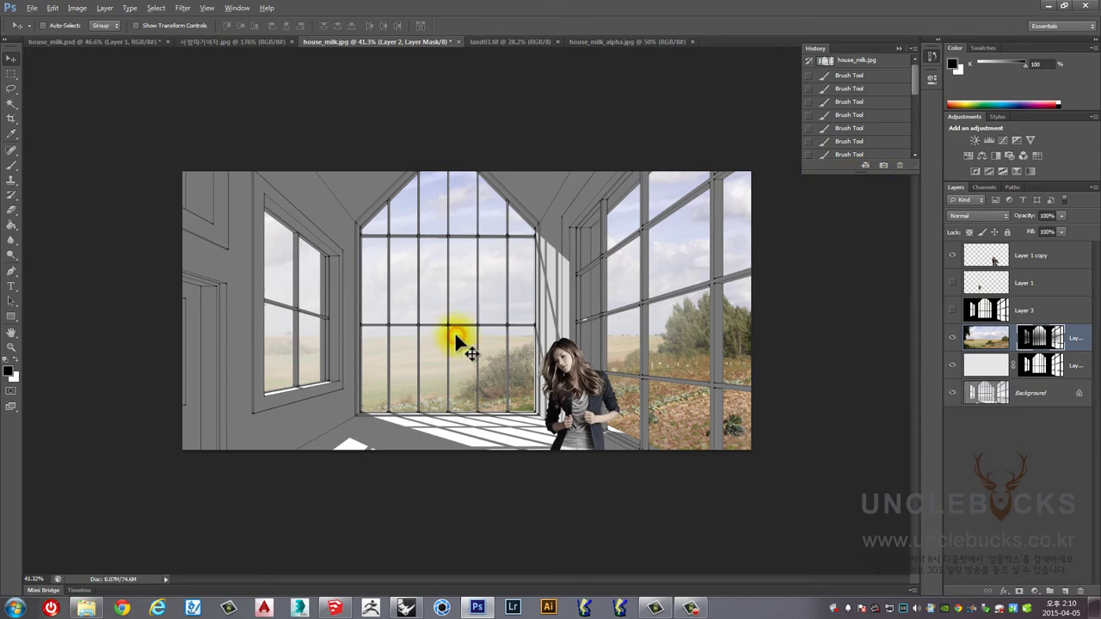
scroll(456, 335, "up", 2)
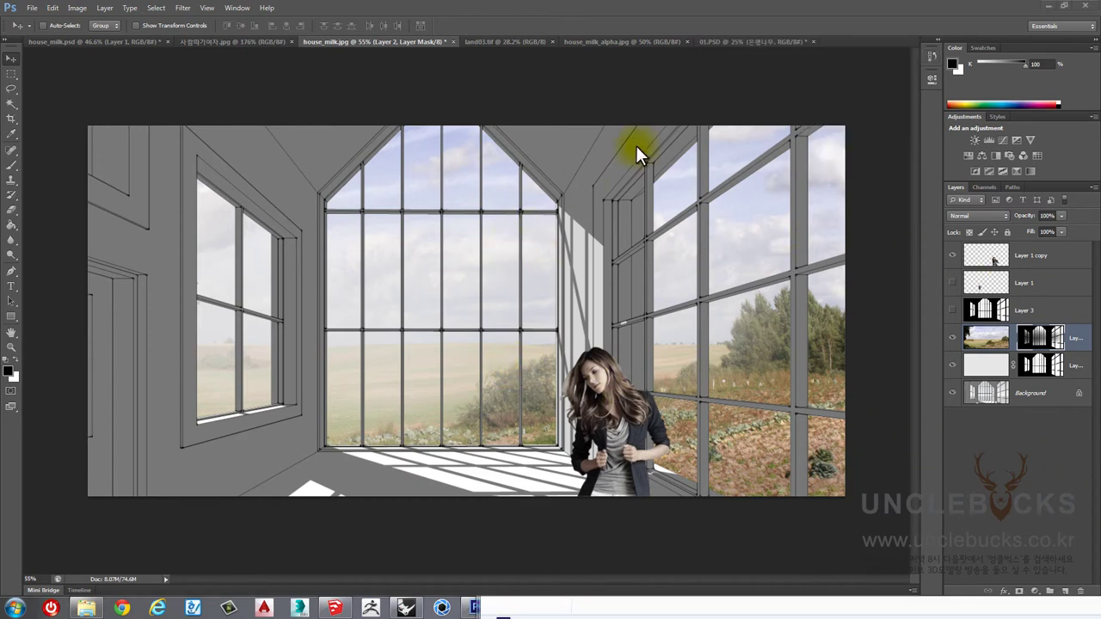
Copy the green tree from 01.PSD into house_milk.jpg above the landscape layer and place it over the middle window.
left_click(748, 41)
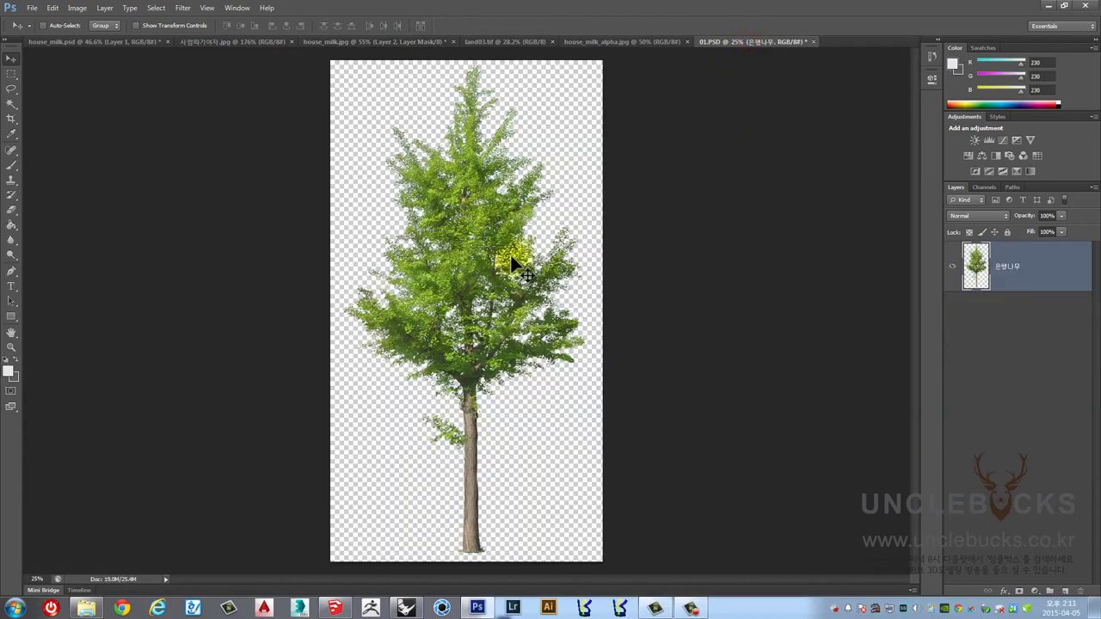
left_click_drag(484, 209, 465, 156)
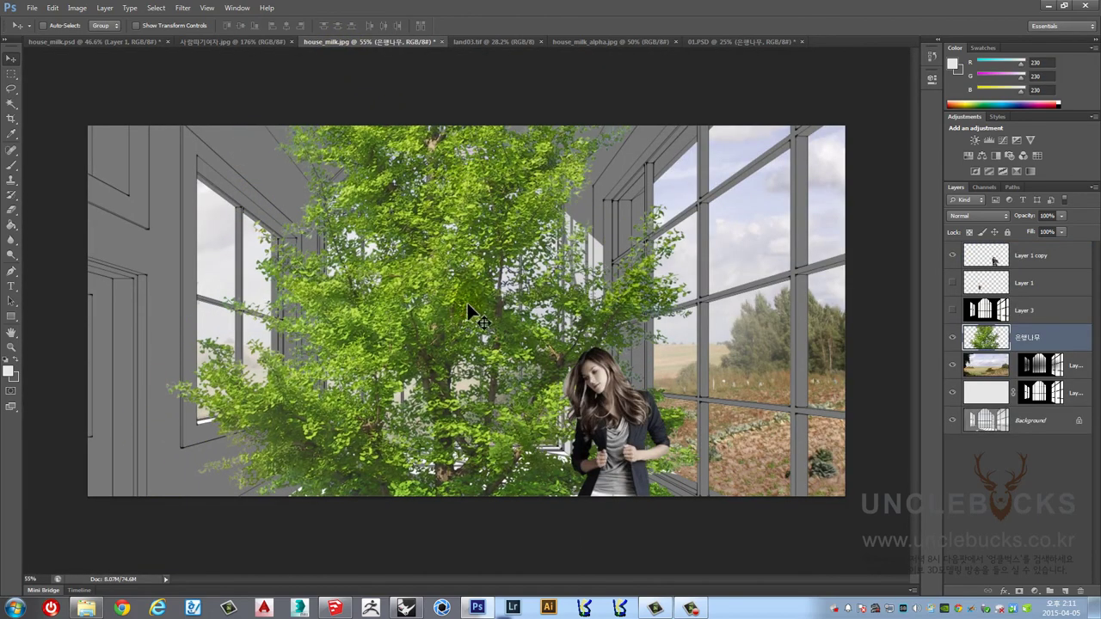
mouse_move(467, 303)
left_mouse_down()
mouse_move(454, 291)
mouse_move(472, 280)
mouse_move(467, 288)
left_mouse_up()
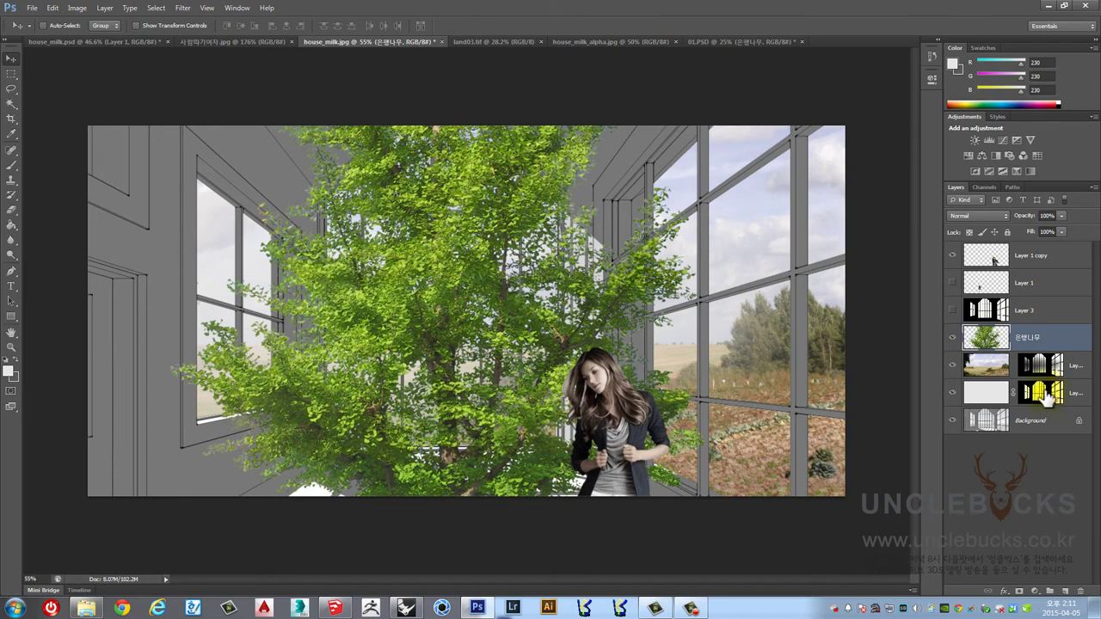
Load the window mask as a selection and use it to mask the tree layer.
left_click_drag(1047, 370, 1048, 396)
left_click_drag(1041, 394, 1041, 394)
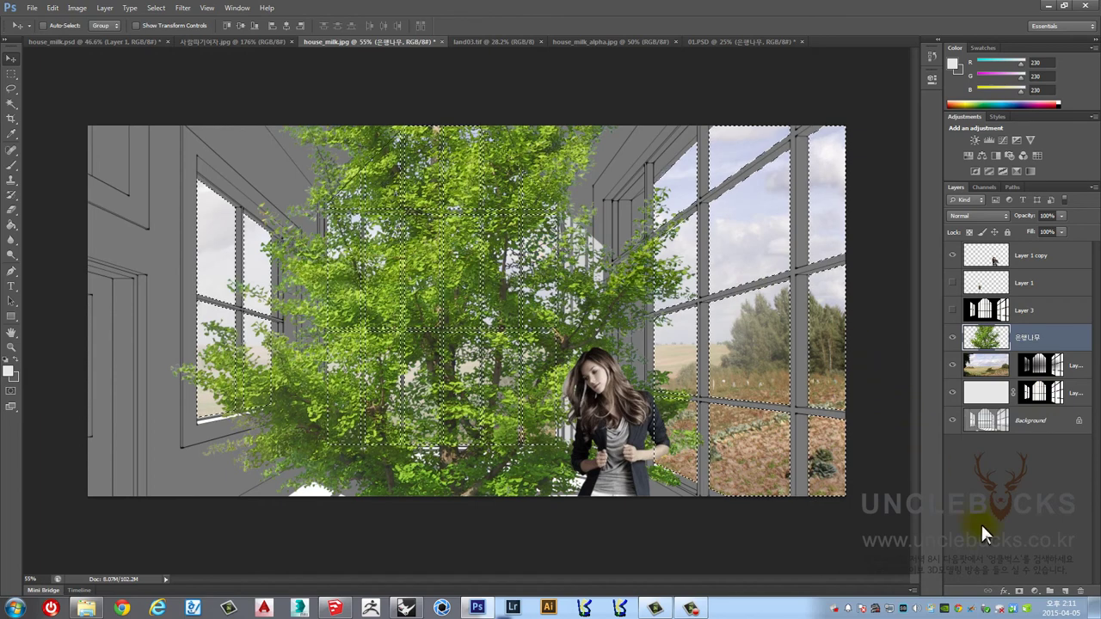
left_click(1021, 594)
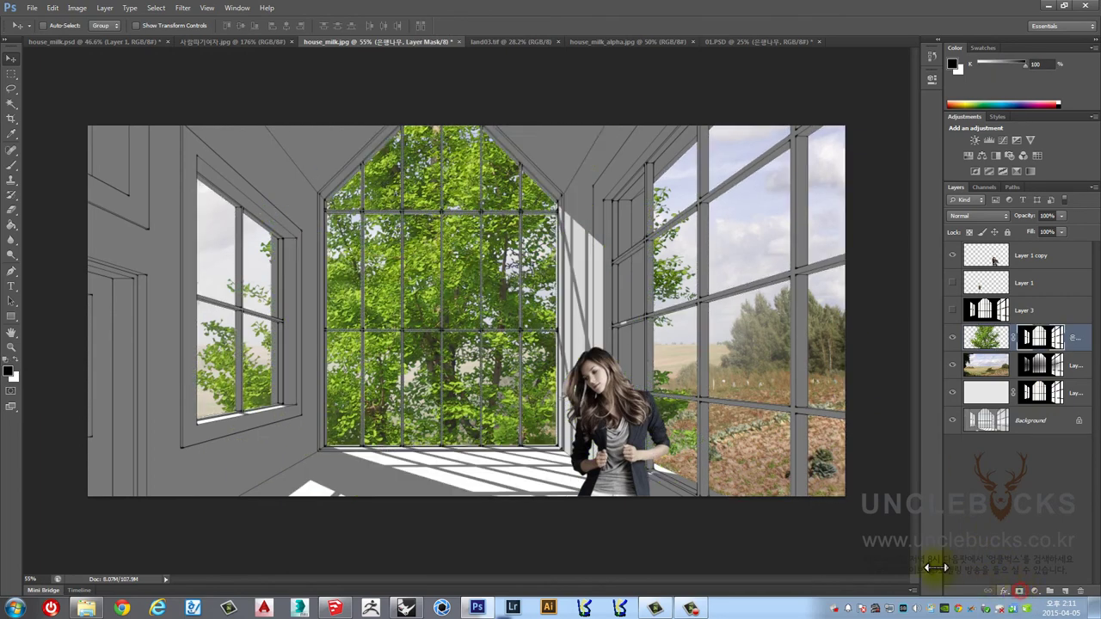
Unlink the tree from its mask, shift it towards the middle window's left side and scale it to about 62%.
left_click(988, 337)
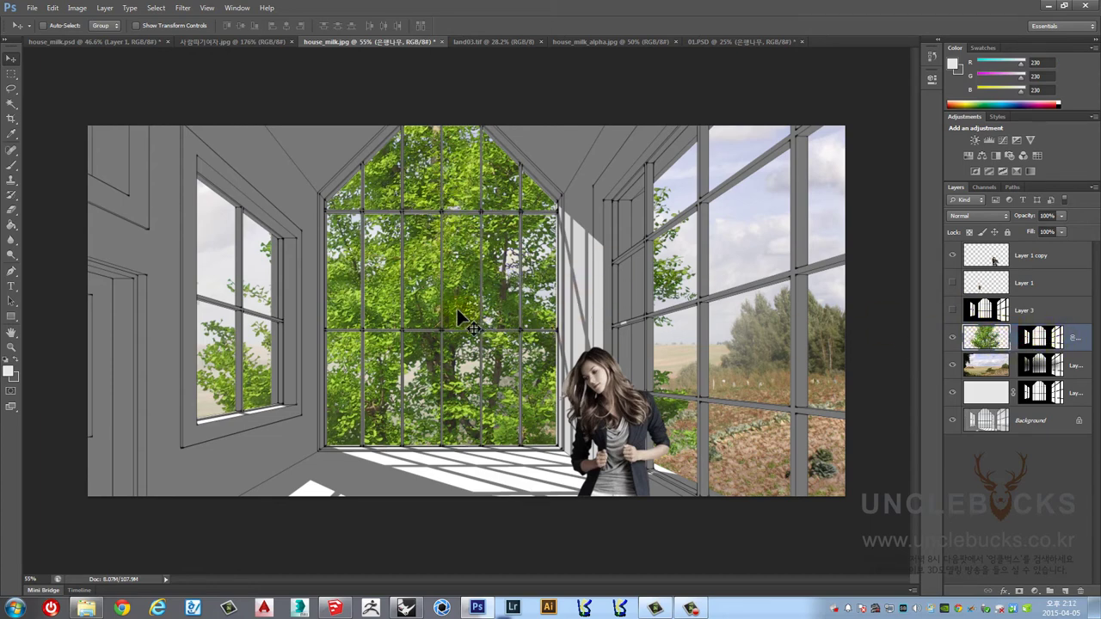
left_click_drag(456, 310, 399, 308)
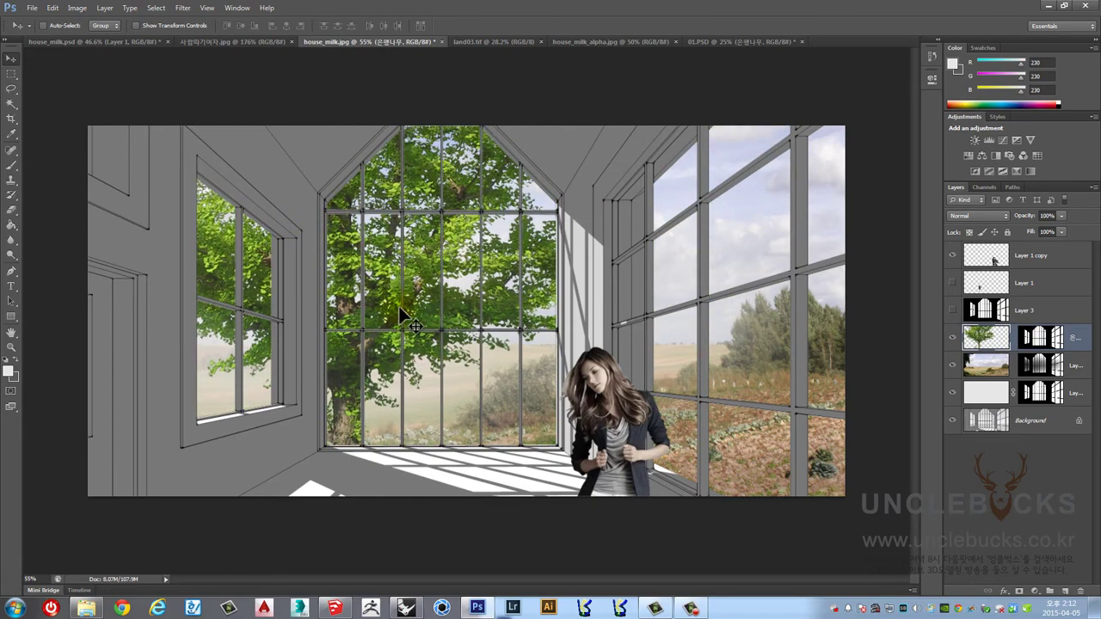
scroll(398, 314, "down", 2)
key("ctrl+t")
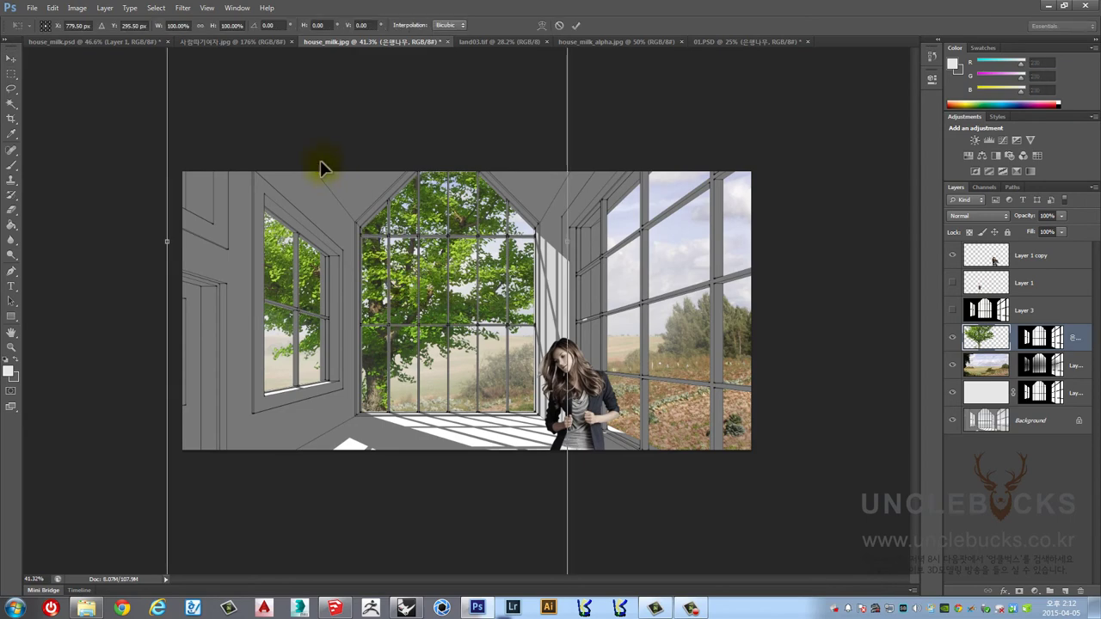
scroll(345, 211, "down", 2)
scroll(284, 522, "down", 1)
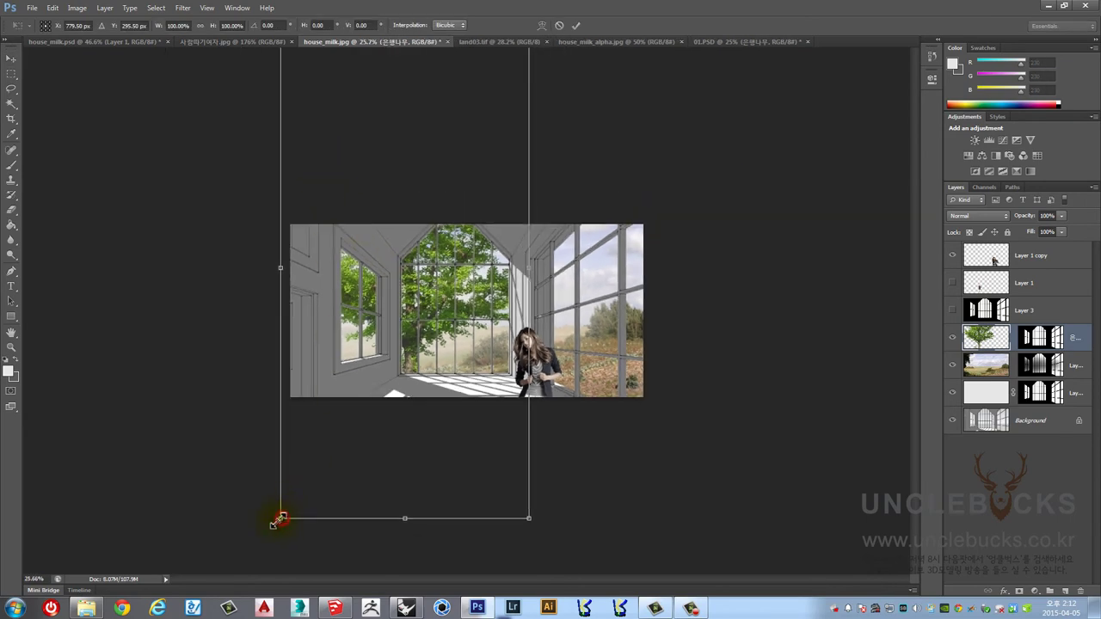
left_click_drag(282, 519, 336, 431)
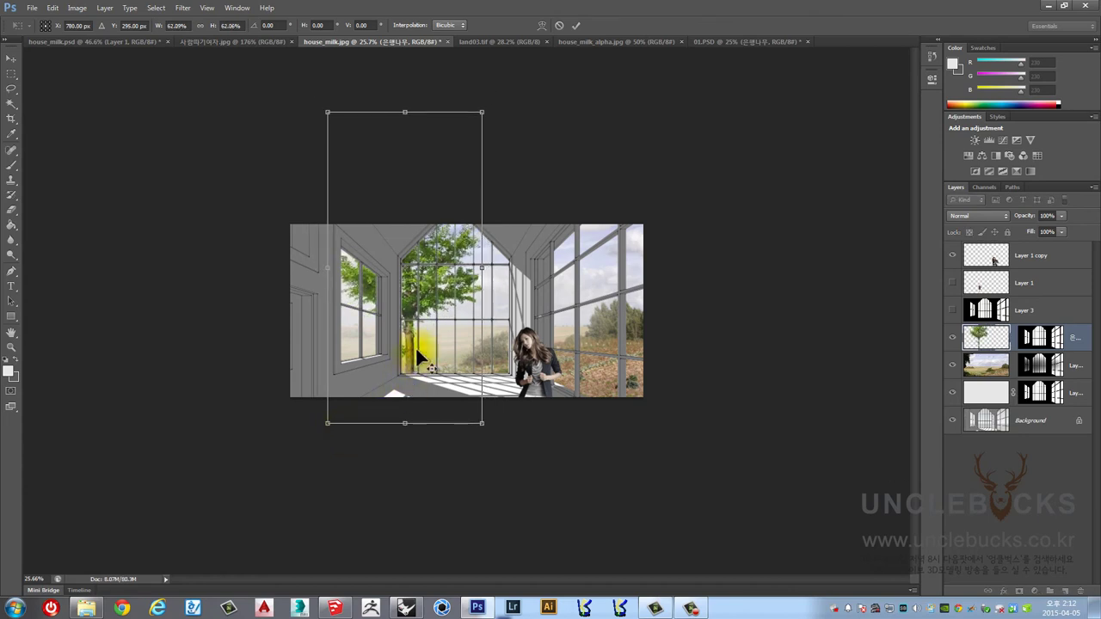
key("Return")
Move the scaled tree left so its foliage shows through the upper part of the left window.
left_click_drag(443, 297, 383, 276)
key("ctrl+plus")
key("ctrl+plus")
key("ctrl+plus")
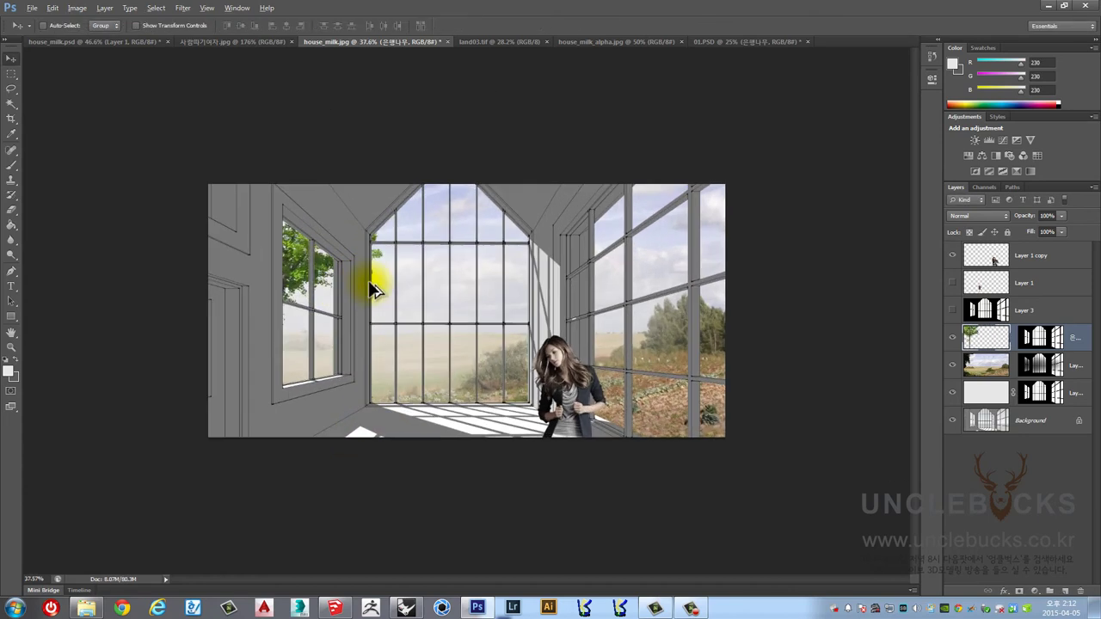
Duplicate the tree into the middle window, scale the copy to a little over half size and set it at the window's left edge.
left_click_drag(240, 261, 504, 246)
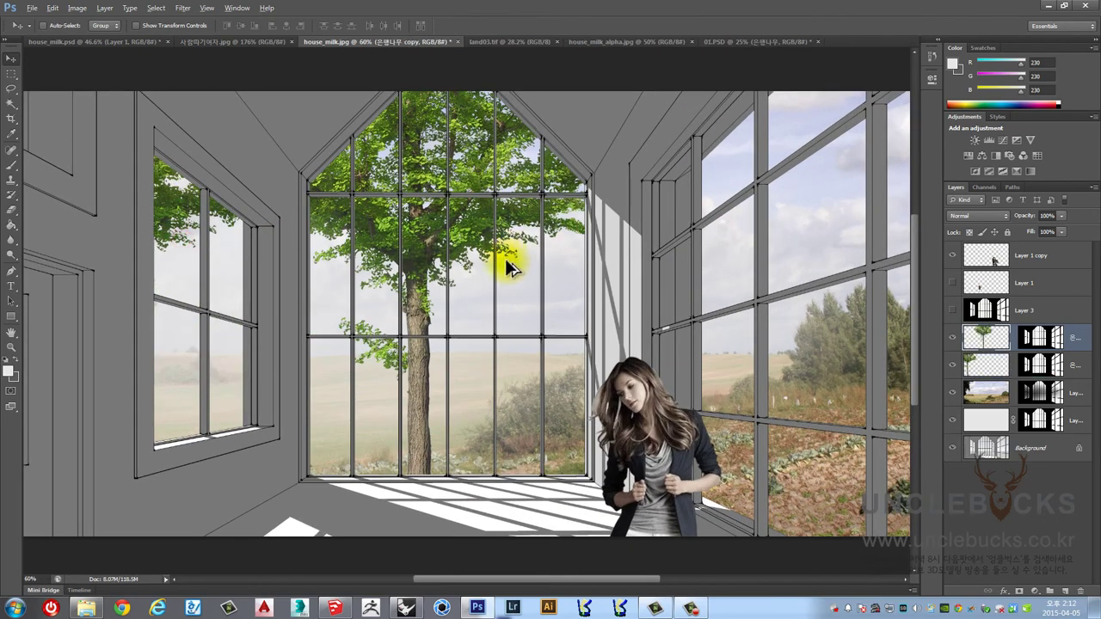
key("ctrl+minus")
key("ctrl+minus")
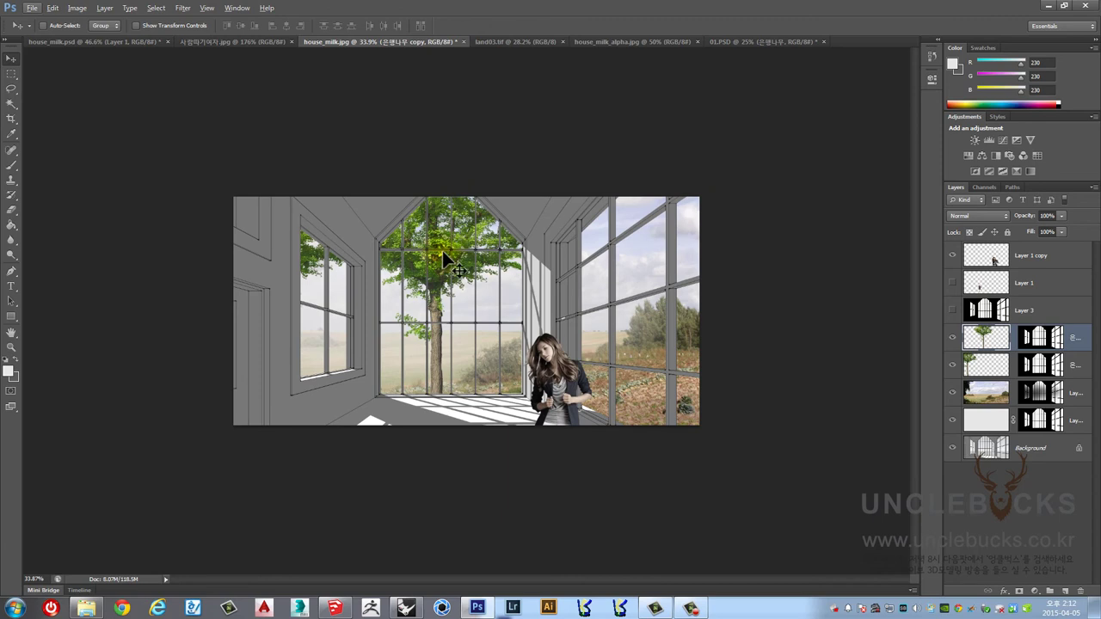
key("ctrl+t")
key("ctrl+minus")
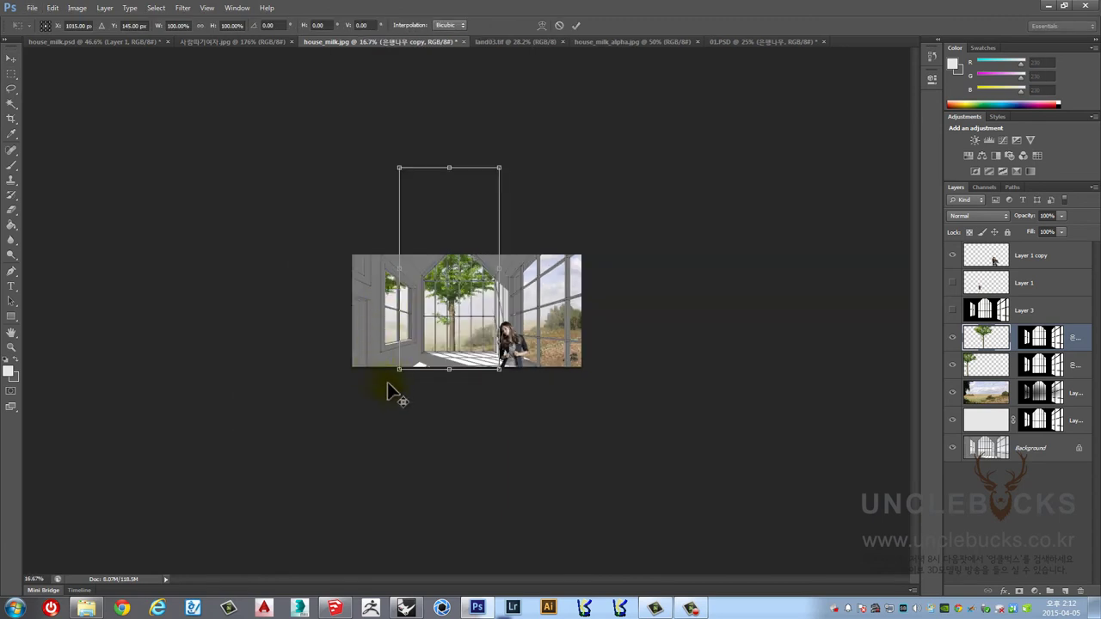
mouse_move(394, 372)
left_mouse_down()
mouse_move(405, 365)
mouse_move(384, 379)
mouse_move(394, 371)
left_mouse_up()
key("ctrl+plus")
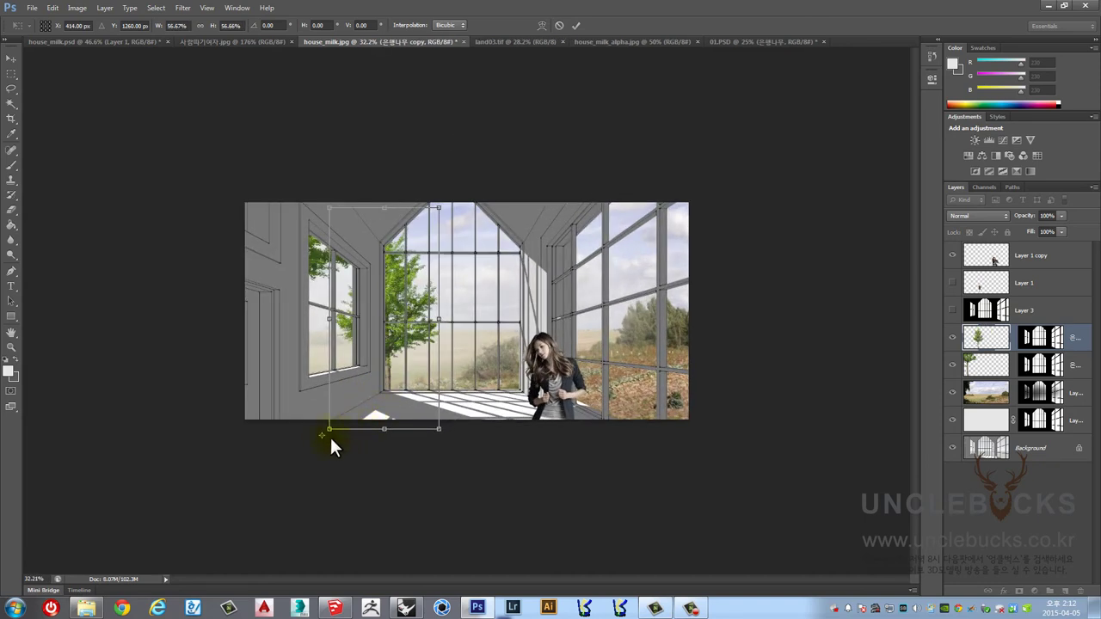
left_click_drag(320, 433, 382, 330)
left_click_drag(437, 211, 394, 286)
key("Return")
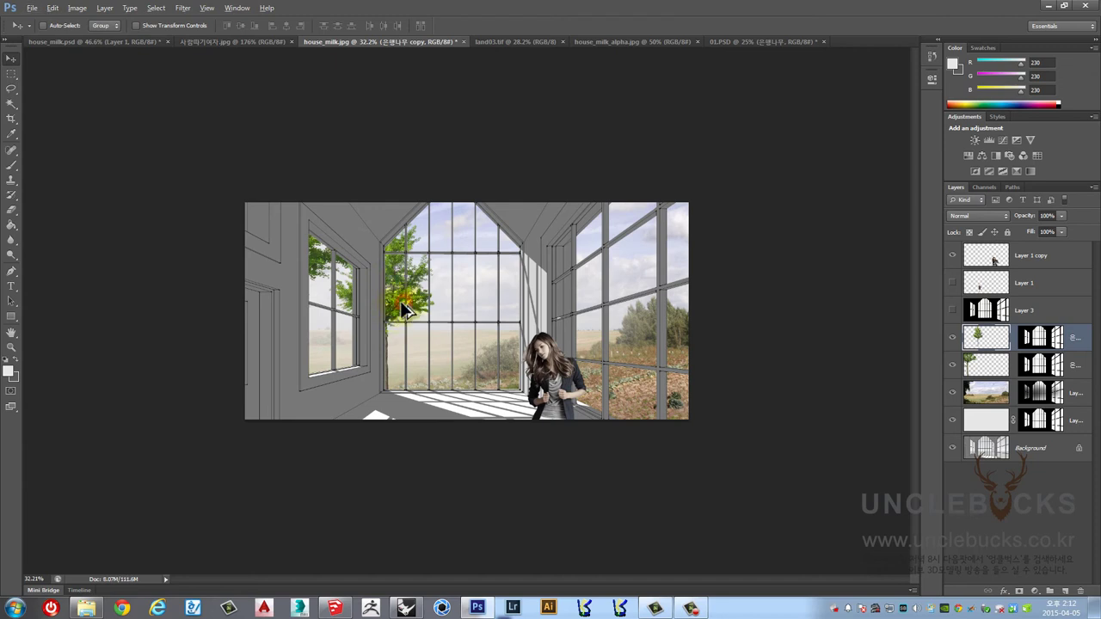
Duplicate the small tree into the right-hand windows, enlarge it to about 172% and place it near the image's right edge.
left_click_drag(402, 314, 638, 336)
key("ctrl+t")
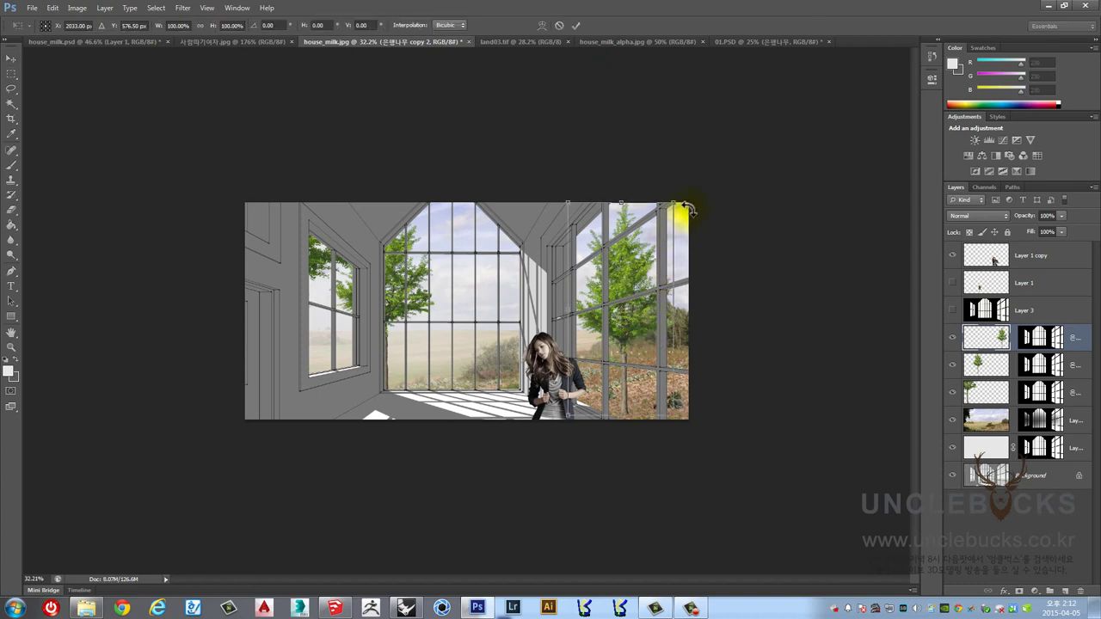
left_click_drag(674, 206, 714, 121)
left_click_drag(632, 329, 687, 267)
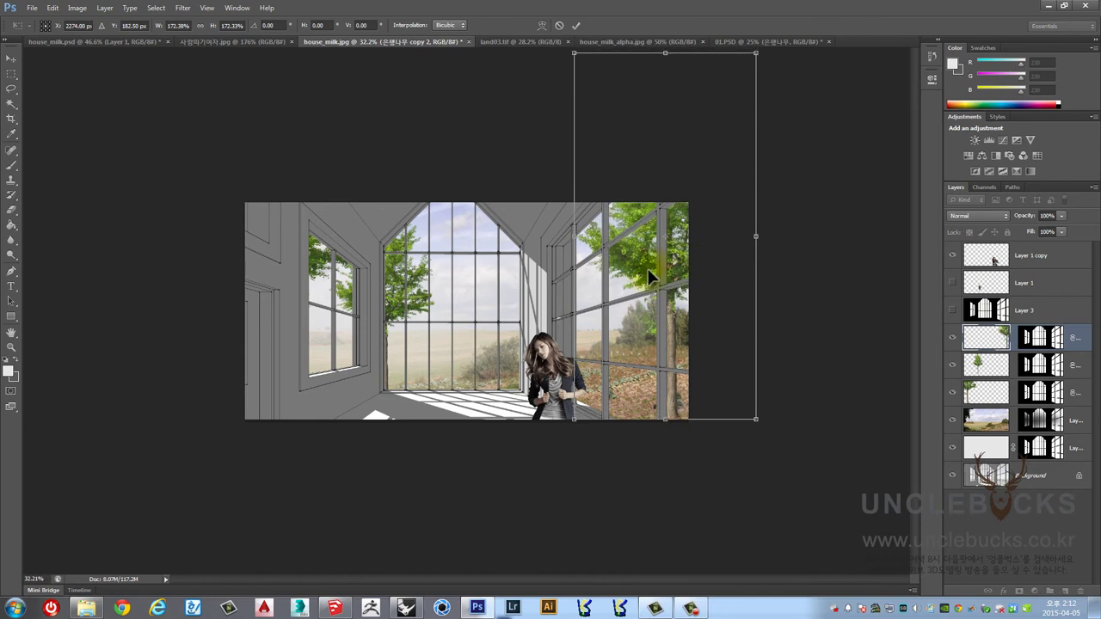
key("Return")
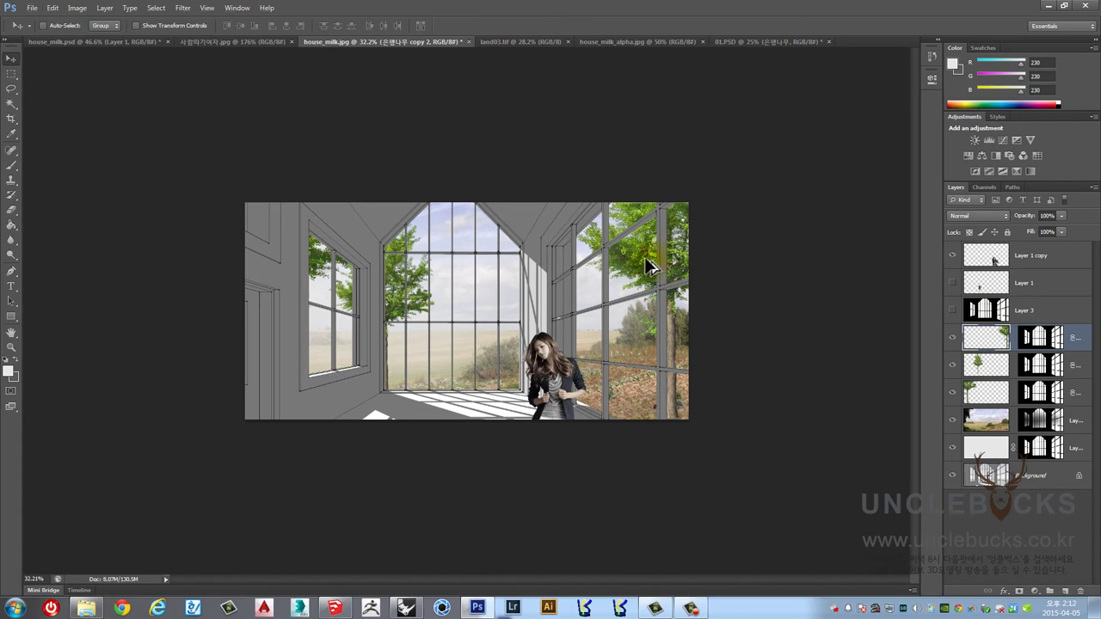
Duplicate the large right-hand tree into the middle window, scale it down and place it at the window's right side.
left_click_drag(641, 267, 486, 265)
key("ctrl+t")
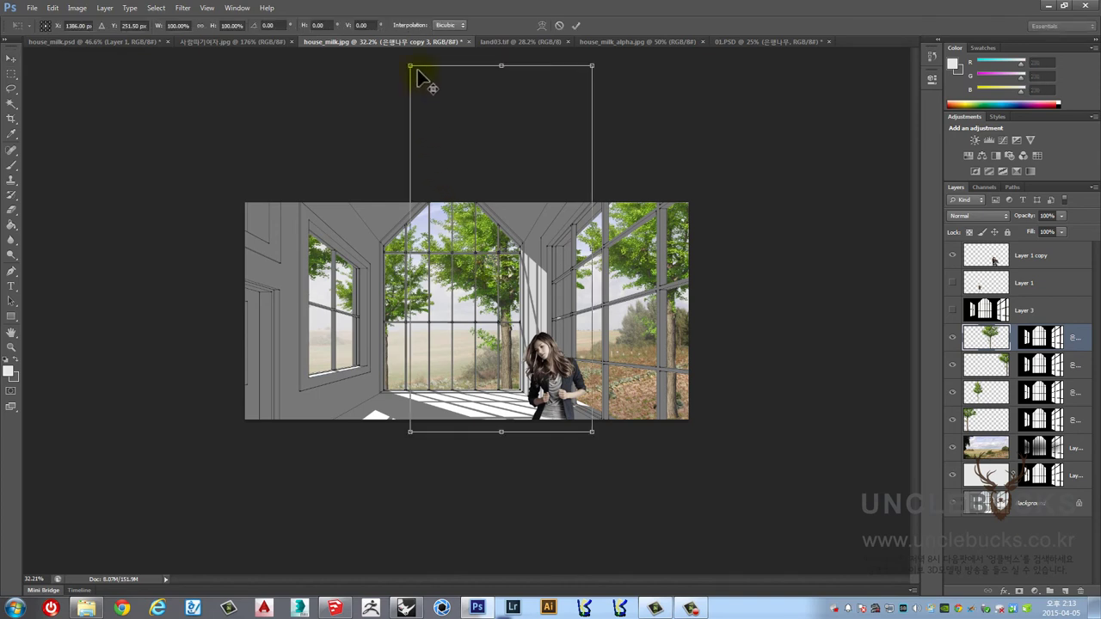
left_click_drag(412, 67, 446, 154)
key("Return")
left_click_drag(486, 205, 511, 301)
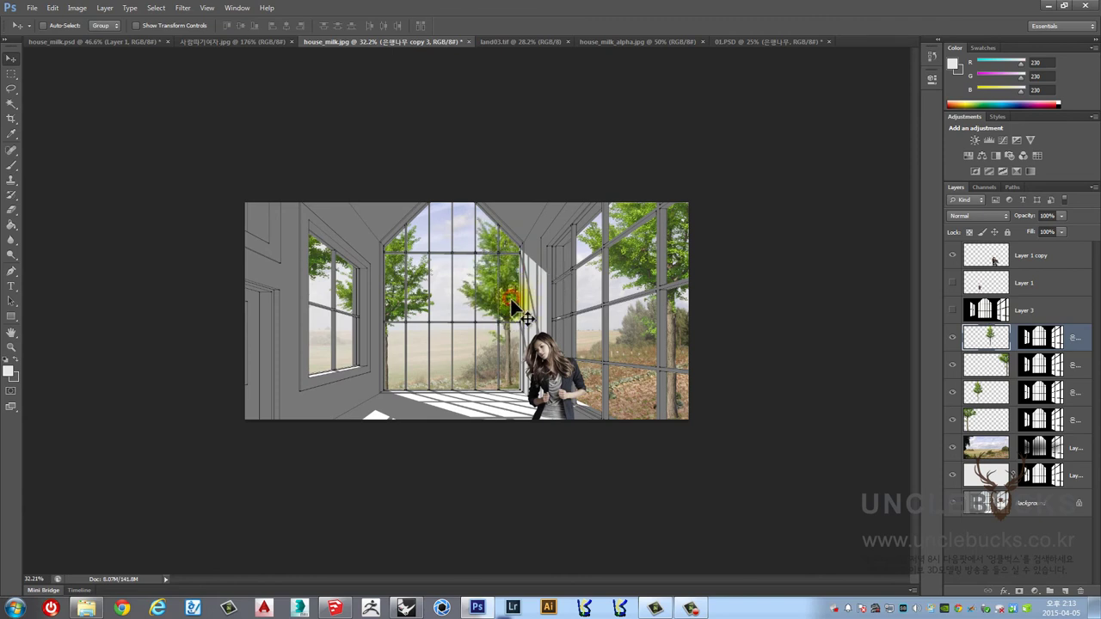
Reduce the newest tree copy further and adjust its position at the middle window's right side.
key("ctrl+t")
left_click_drag(458, 188, 474, 239)
key("Return")
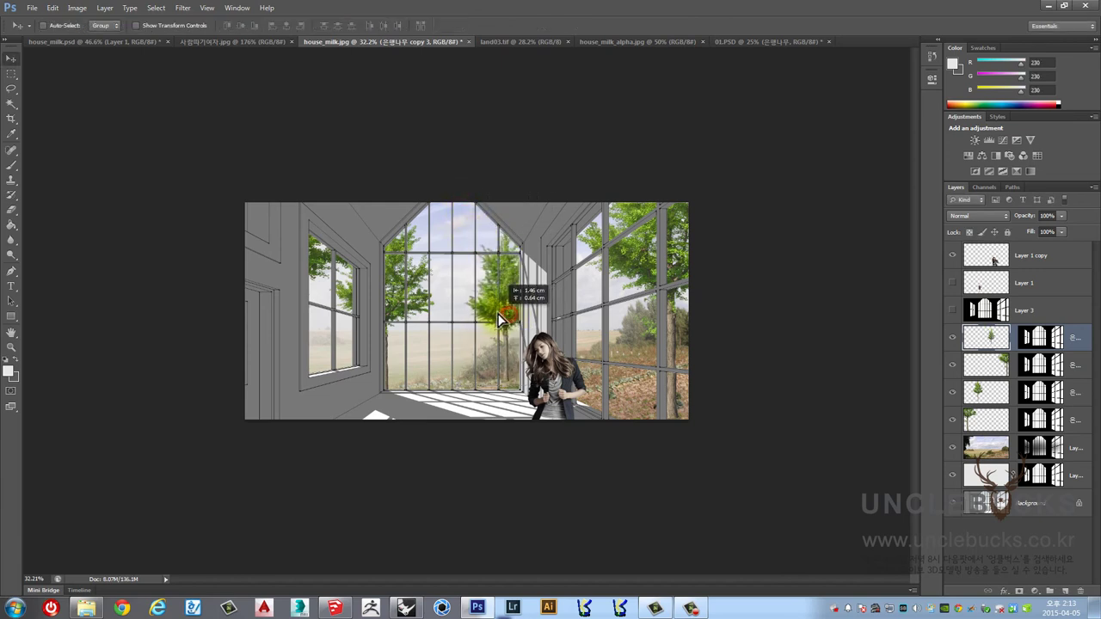
scroll(523, 301, "up", 1)
scroll(527, 305, "up", 1)
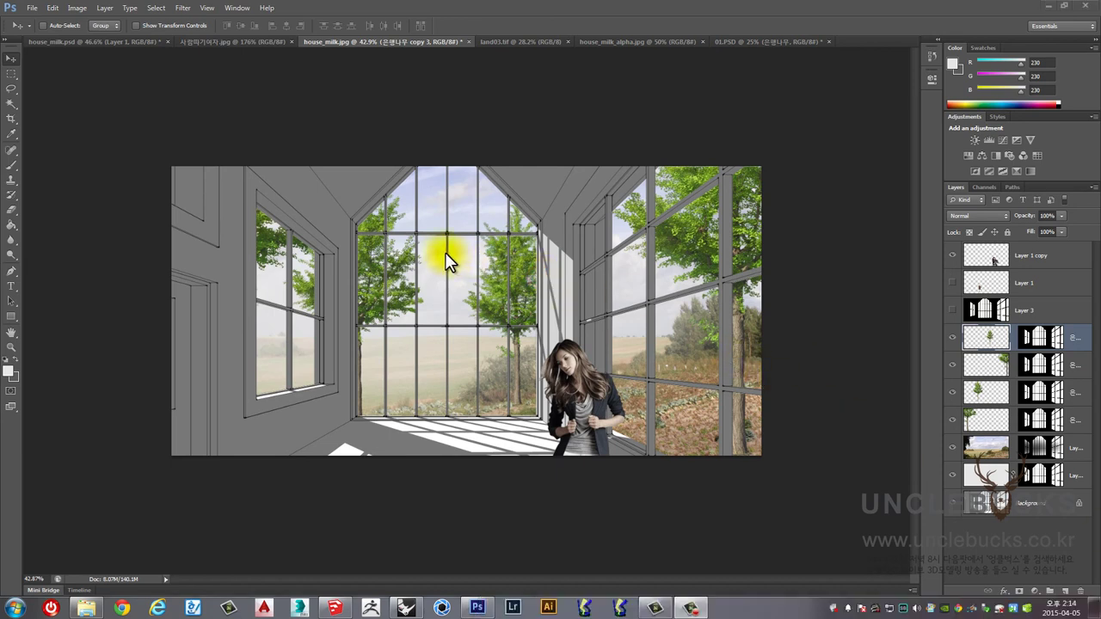
Open the JPEG of the dark green tree on a white background from the work folder.
left_click(31, 8)
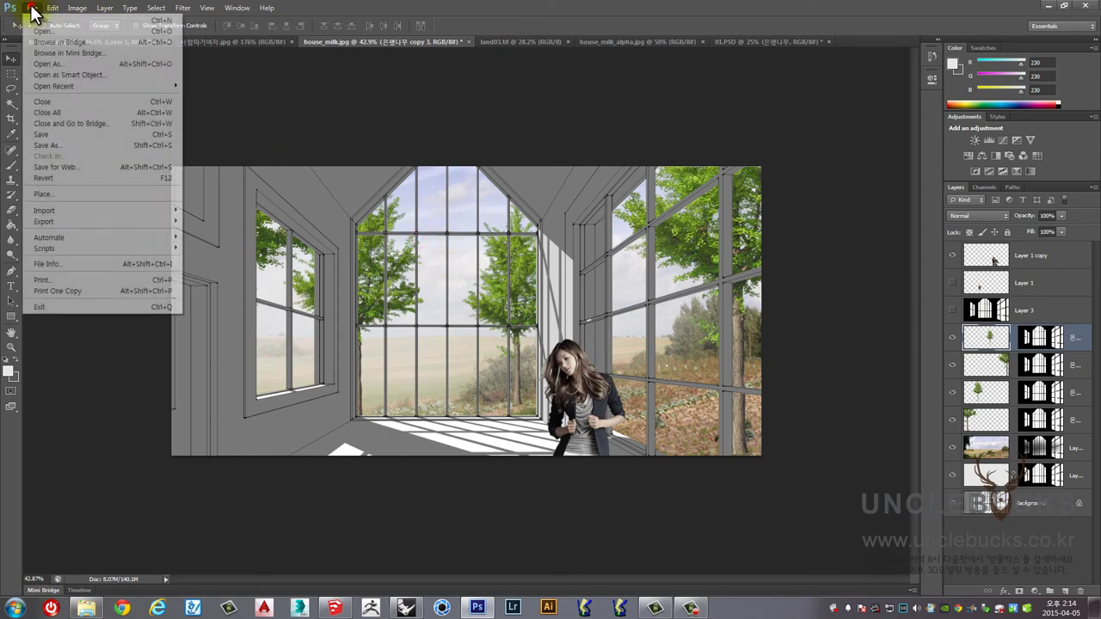
left_click(41, 31)
left_click(267, 133)
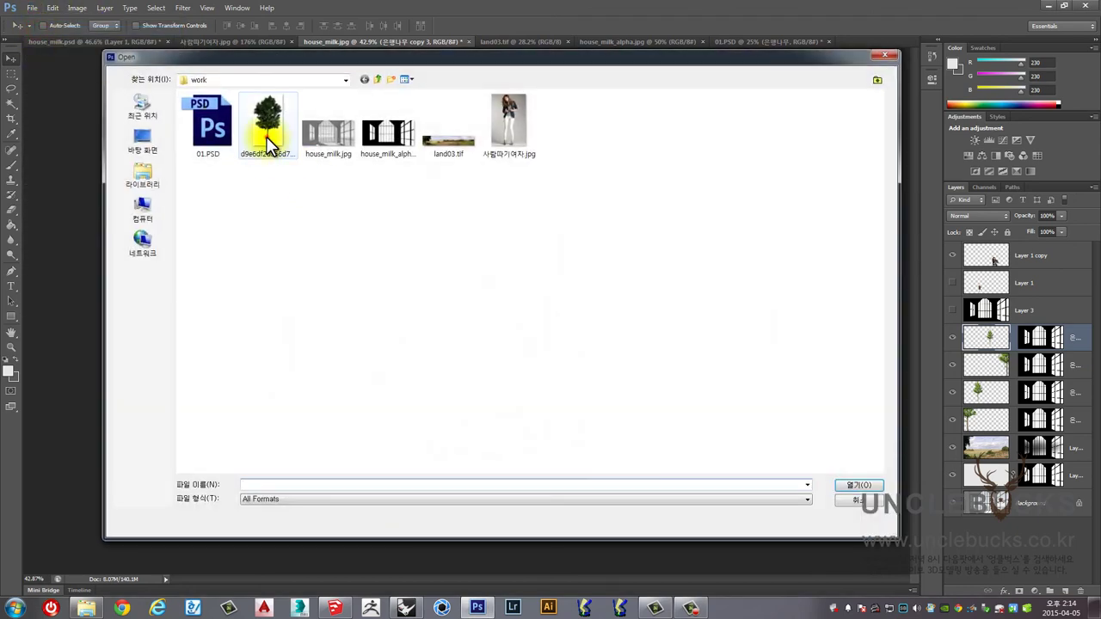
left_click(865, 483)
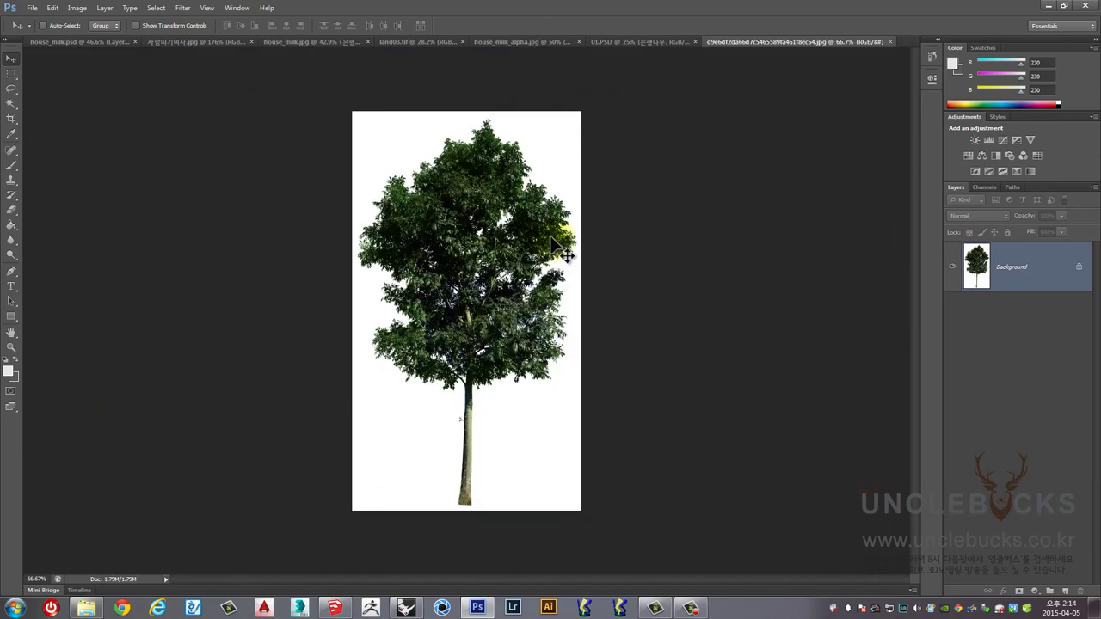
Examine the dark tree's leaf edges and the gaps in its foliage against the white background.
scroll(472, 188, "up", 5)
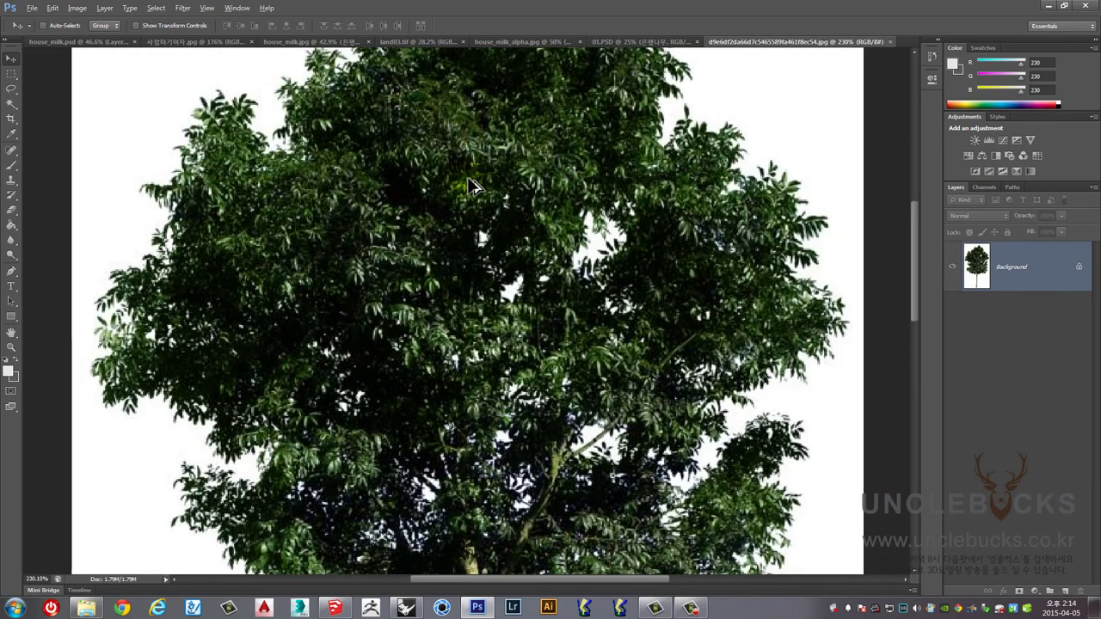
scroll(465, 200, "down", 3)
scroll(459, 207, "down", 1)
scroll(430, 240, "up", 1)
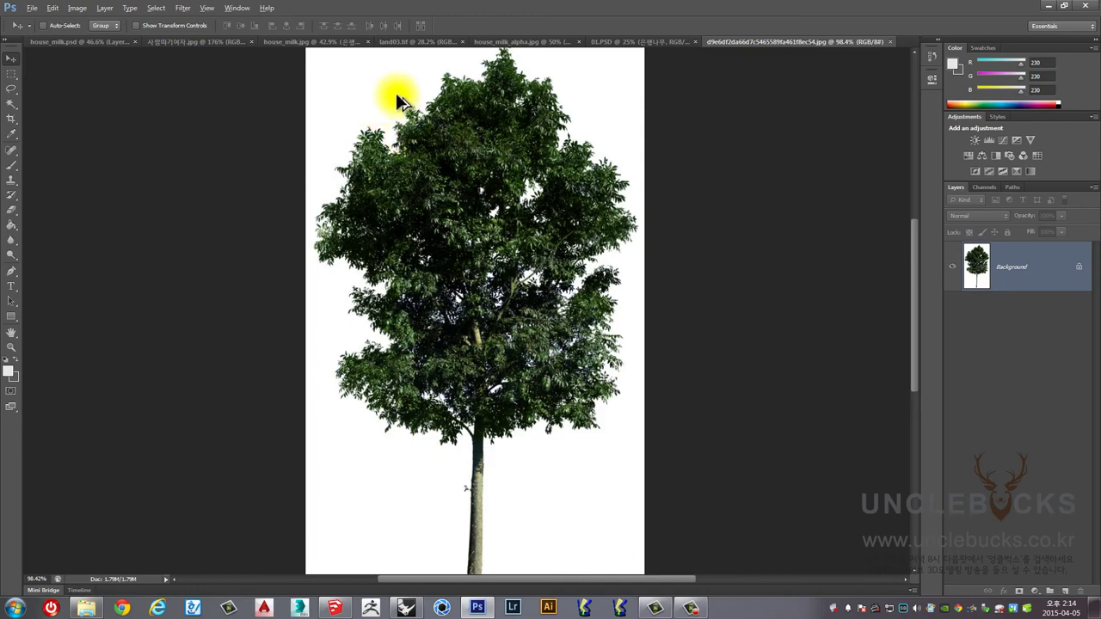
scroll(379, 125, "up", 3)
scroll(380, 127, "down", 3)
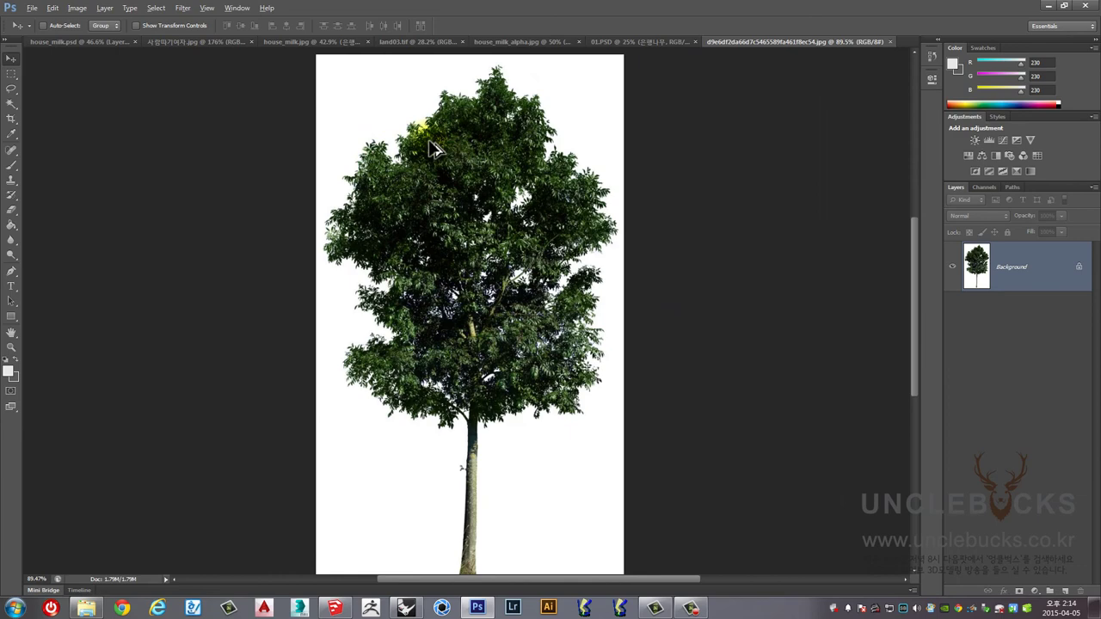
scroll(396, 165, "up", 1)
scroll(393, 153, "down", 1)
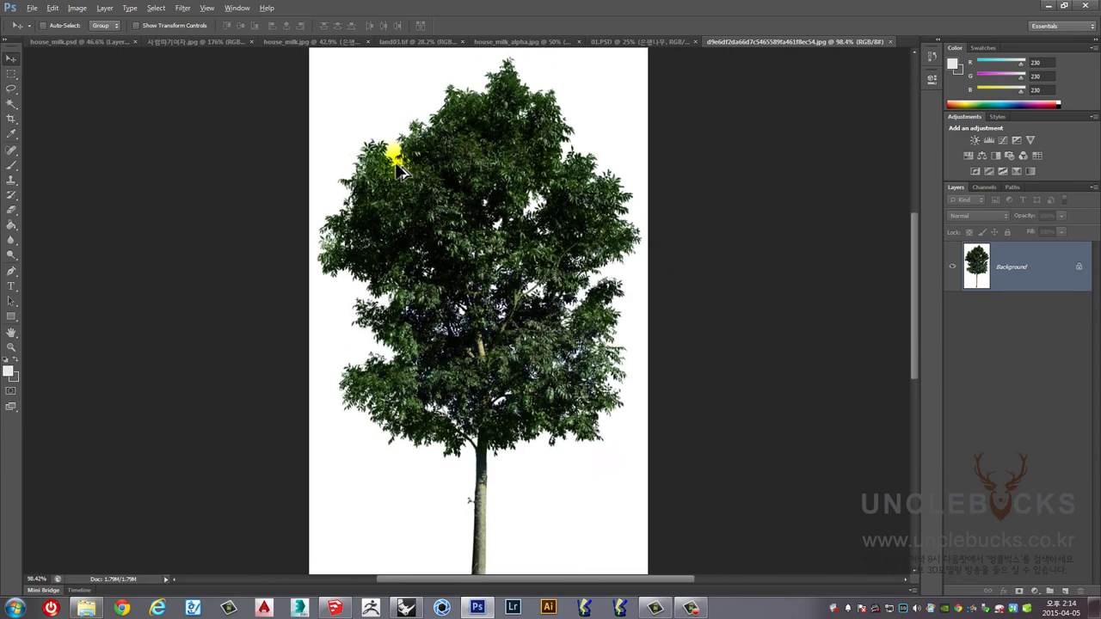
scroll(382, 112, "up", 2)
scroll(380, 107, "up", 1)
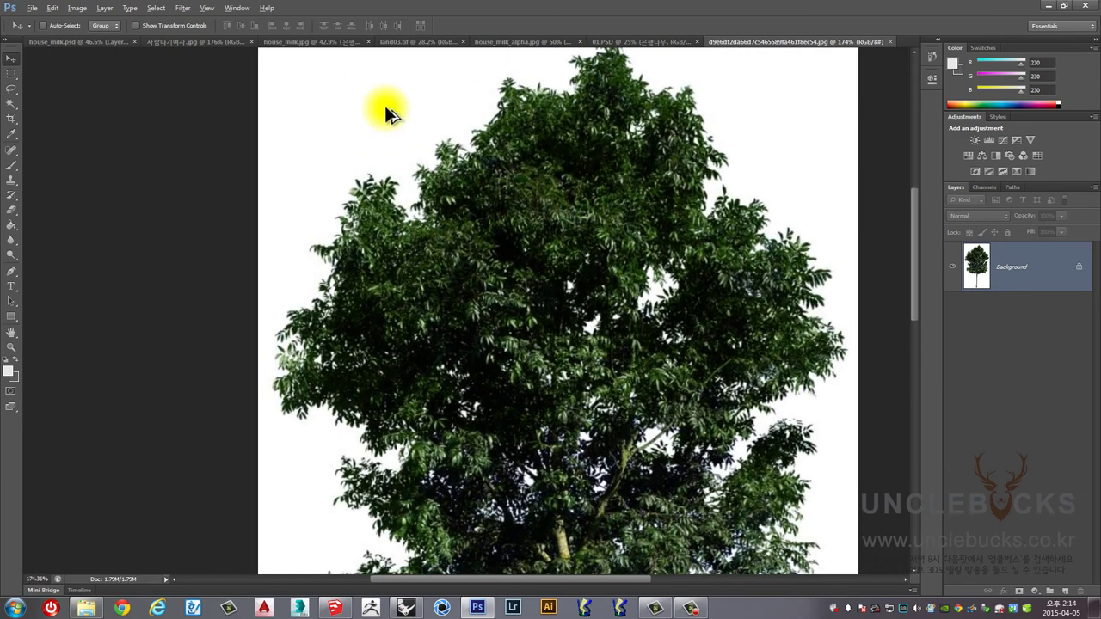
Select the dark tree's white background with the Magic Wand, with Contiguous off and the tolerance at 0.
left_click(11, 105)
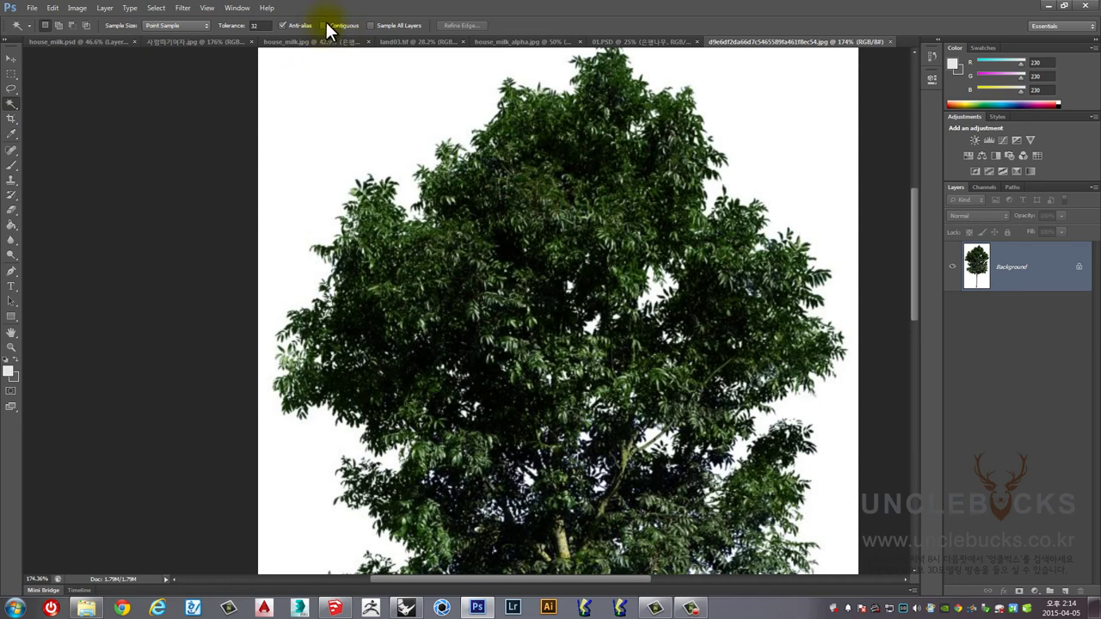
left_click(391, 123)
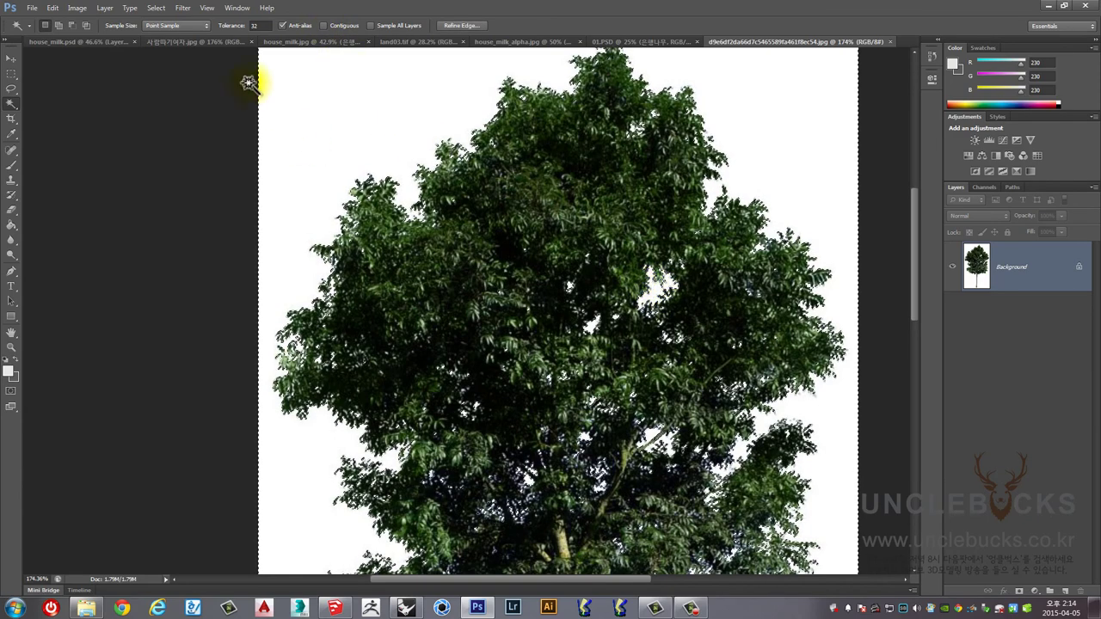
double_click(256, 26)
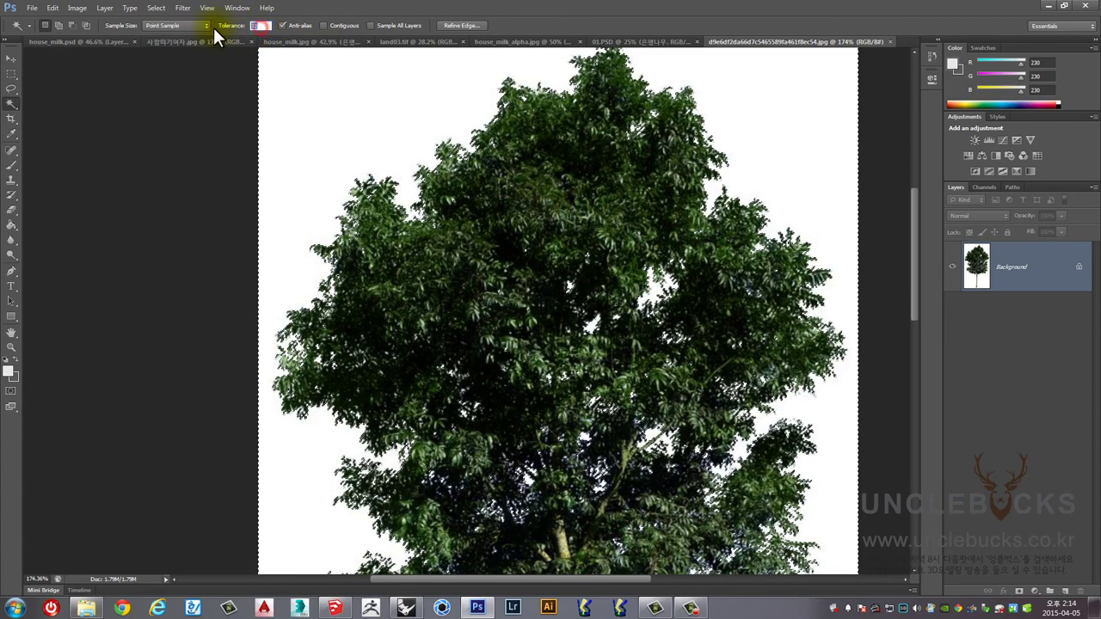
type("0")
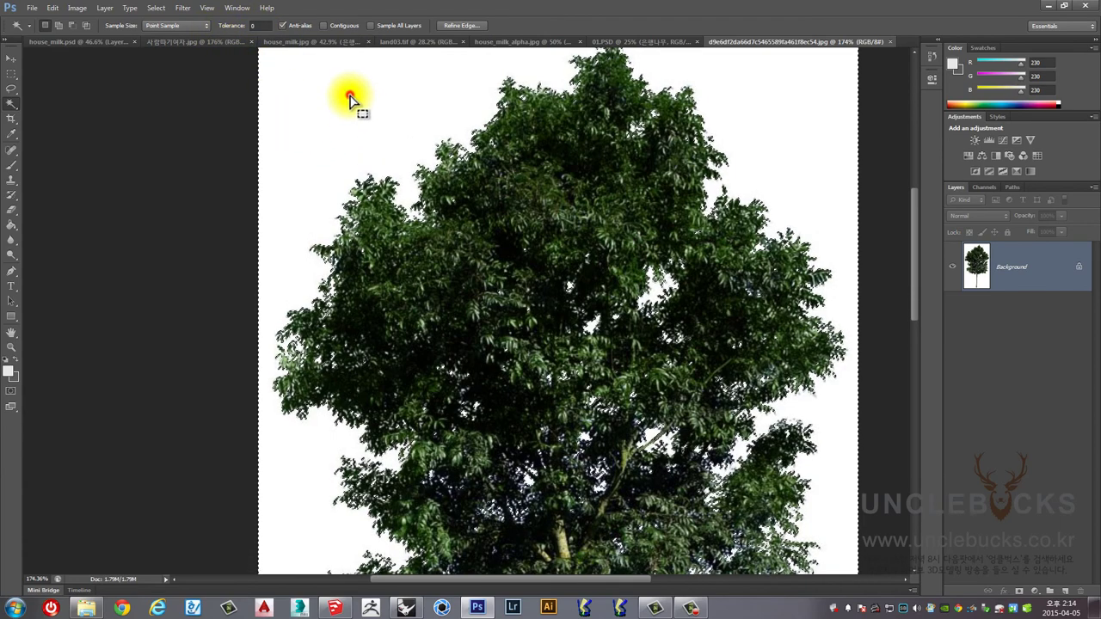
left_click(342, 100)
Add the near-white fringe around the upper-left leaves to the background selection.
scroll(344, 107, "up", 5)
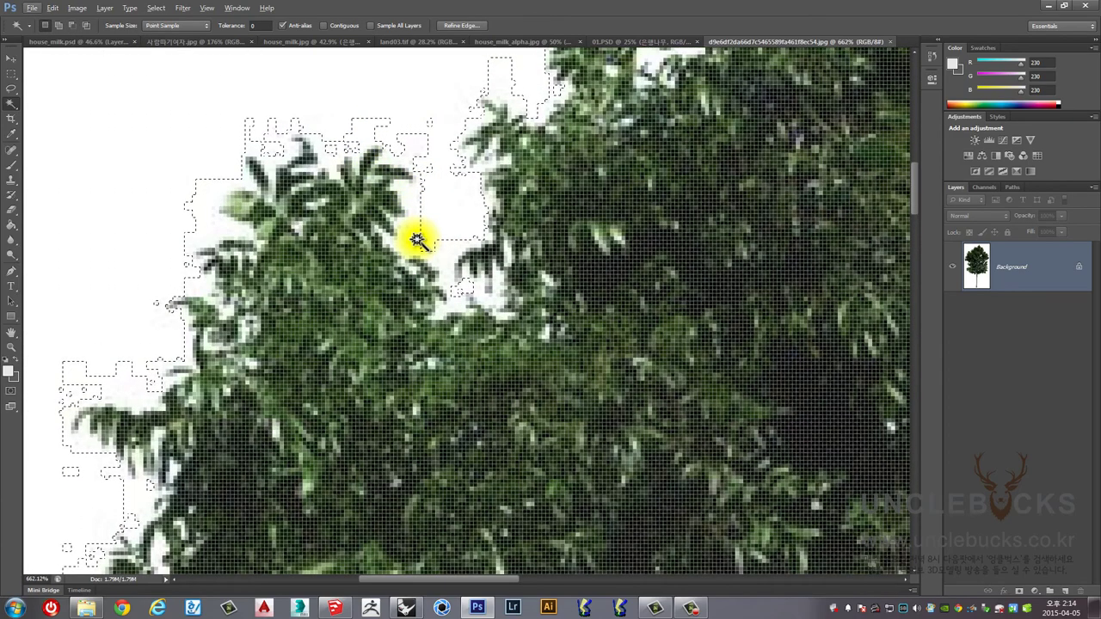
left_click(204, 186)
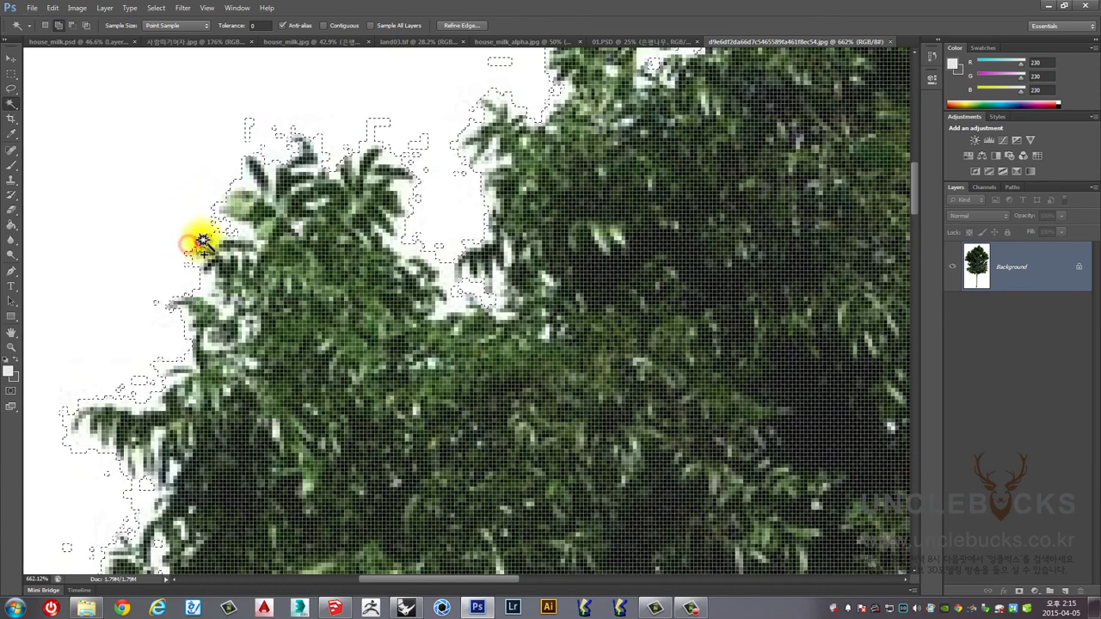
left_click(214, 233)
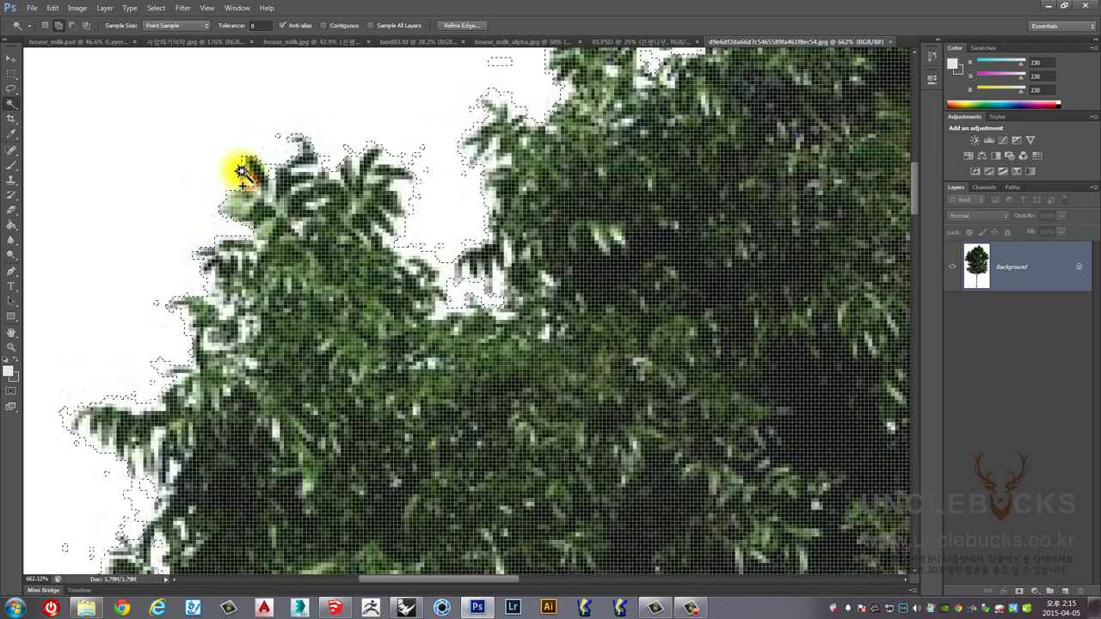
scroll(249, 168, "down", 3, "alt")
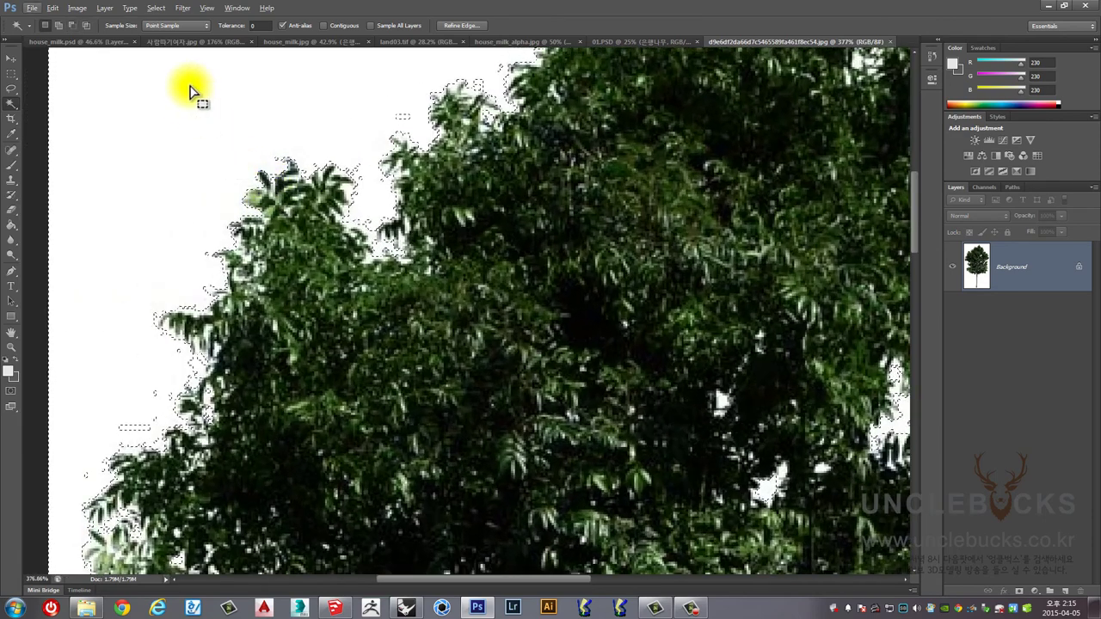
Set the Magic Wand tolerance to 50 and reselect the white background around the tree.
left_click(257, 26)
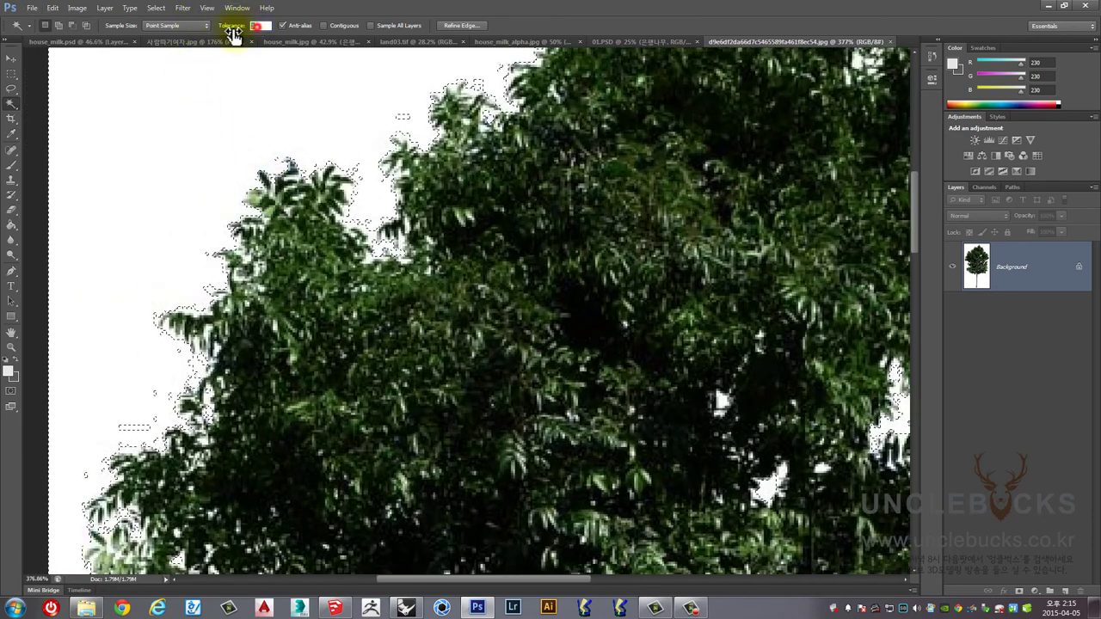
type("50")
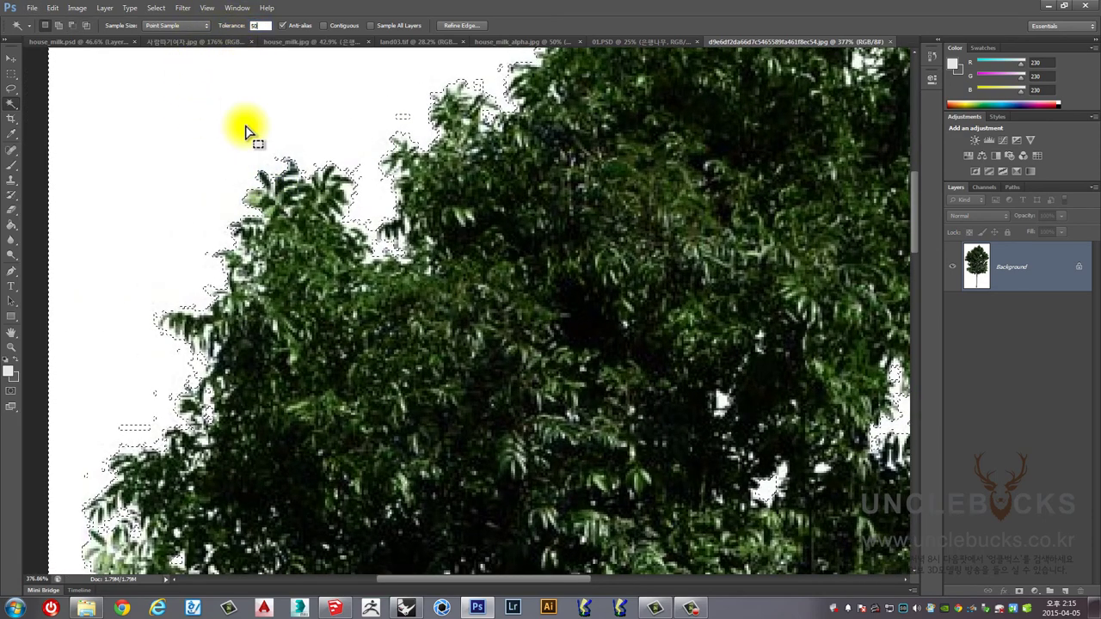
left_click(245, 126)
Examine how closely the selection follows the leaf edges along the tree's crown and inside its foliage gaps.
scroll(339, 209, "up", 1, "alt")
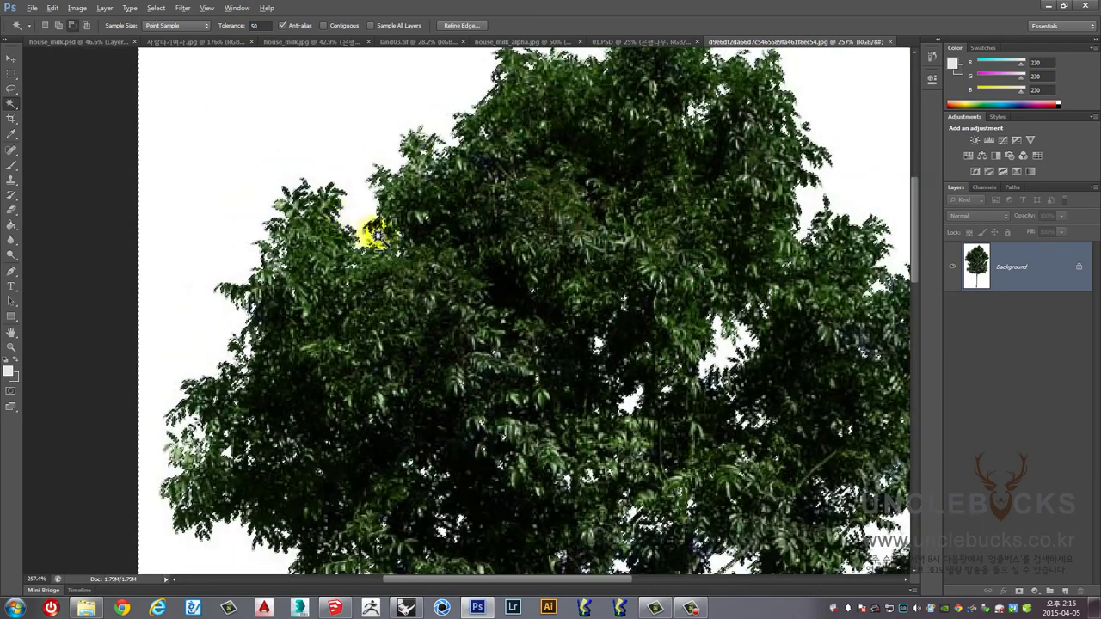
scroll(248, 136, "up", 8, "alt")
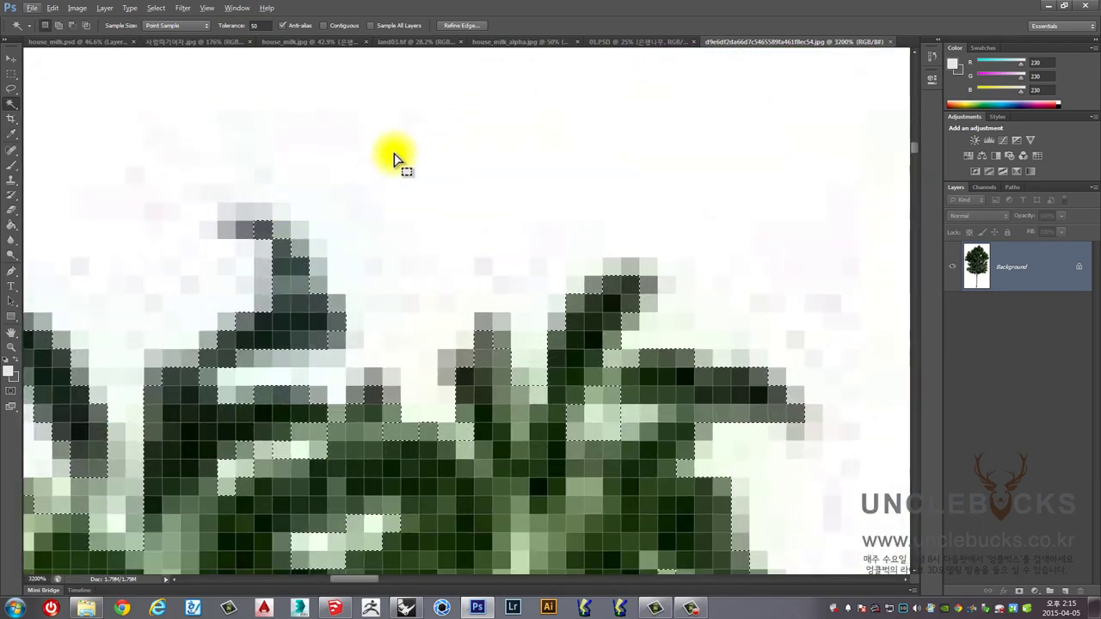
scroll(237, 230, "down", 8, "alt")
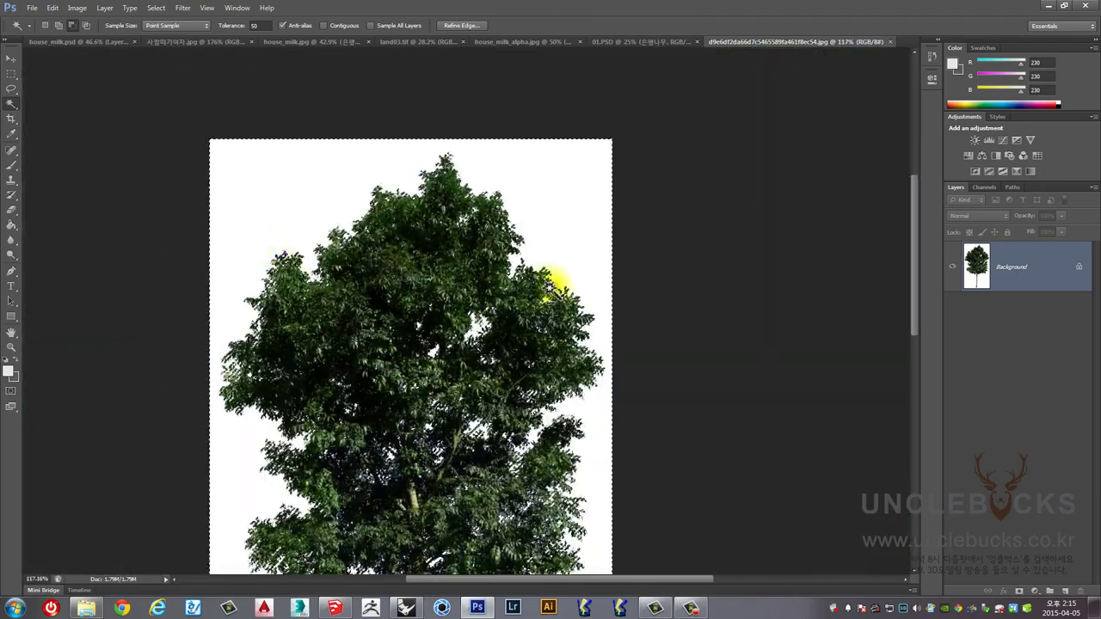
scroll(514, 214, "up", 8, "alt")
scroll(487, 206, "down", 4, "alt")
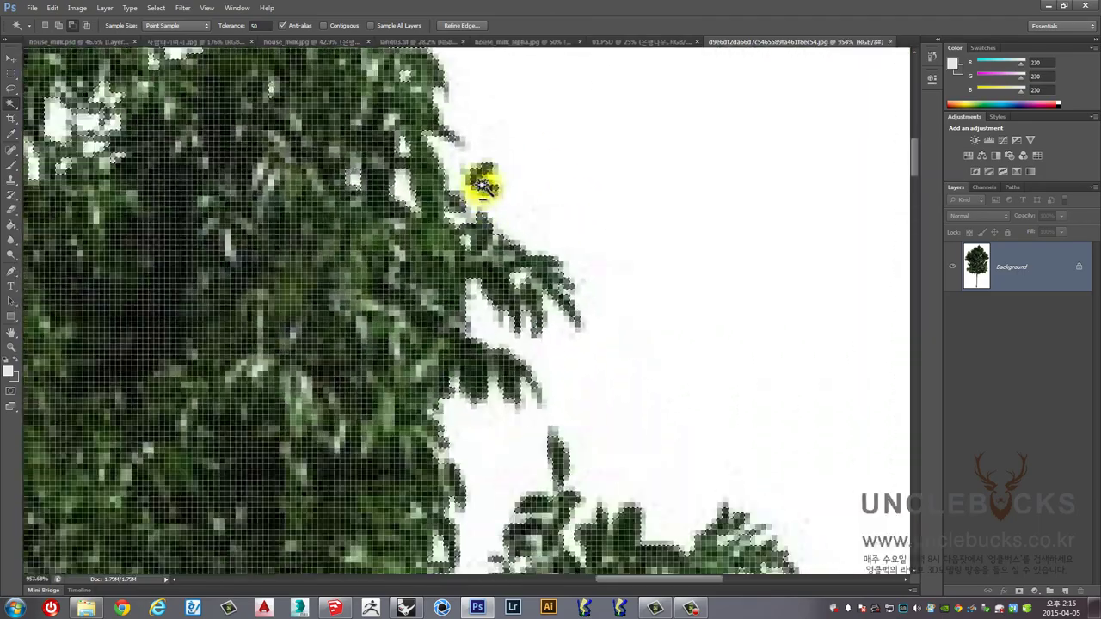
scroll(450, 167, "down", 3, "alt")
scroll(450, 168, "down", 2, "alt")
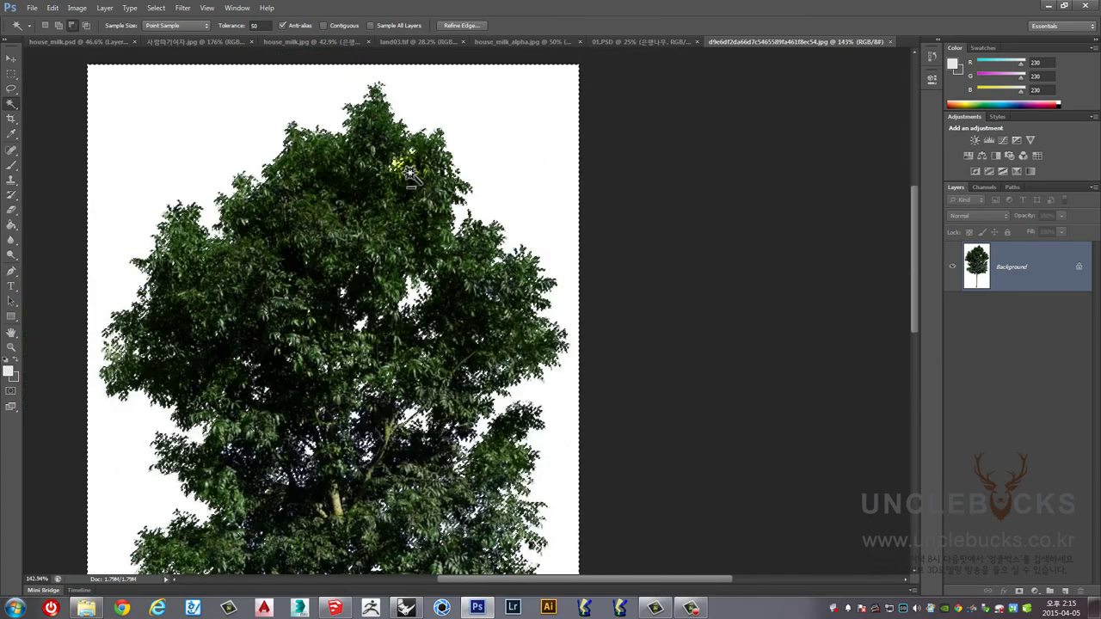
scroll(213, 166, "up", 5, "alt")
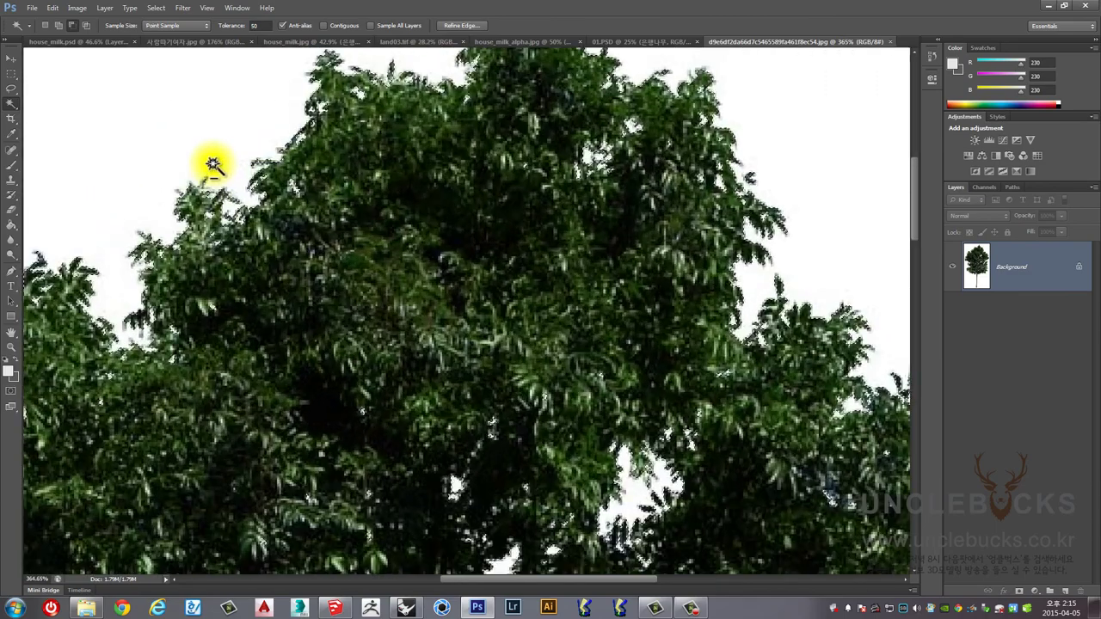
scroll(212, 165, "down", 4, "alt")
scroll(178, 171, "up", 3, "alt")
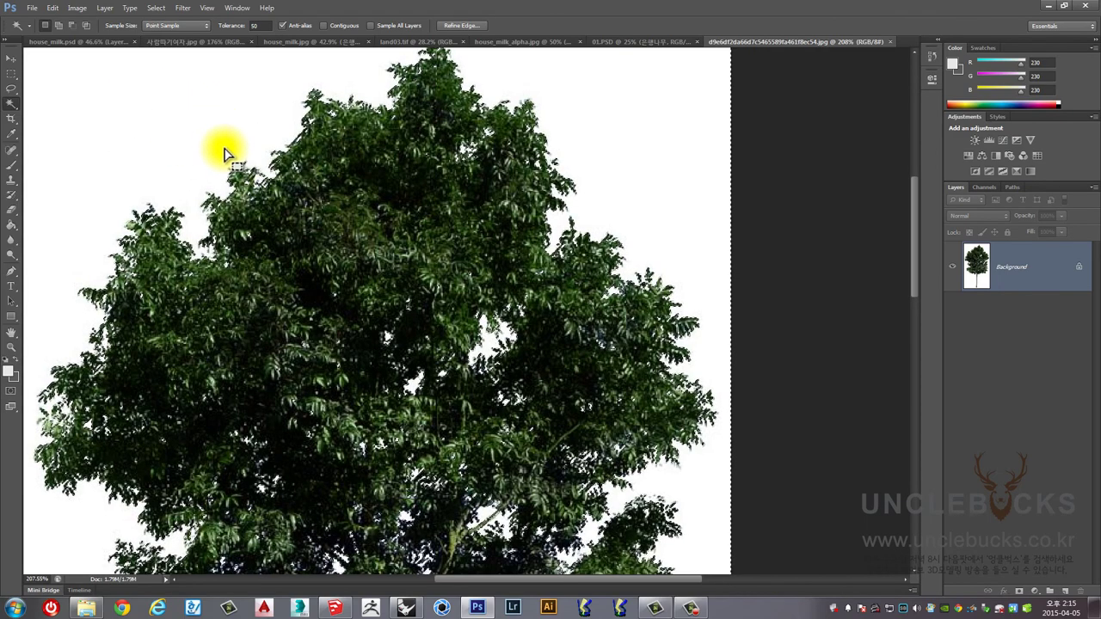
scroll(228, 144, "down", 3, "alt")
scroll(241, 142, "up", 2, "alt")
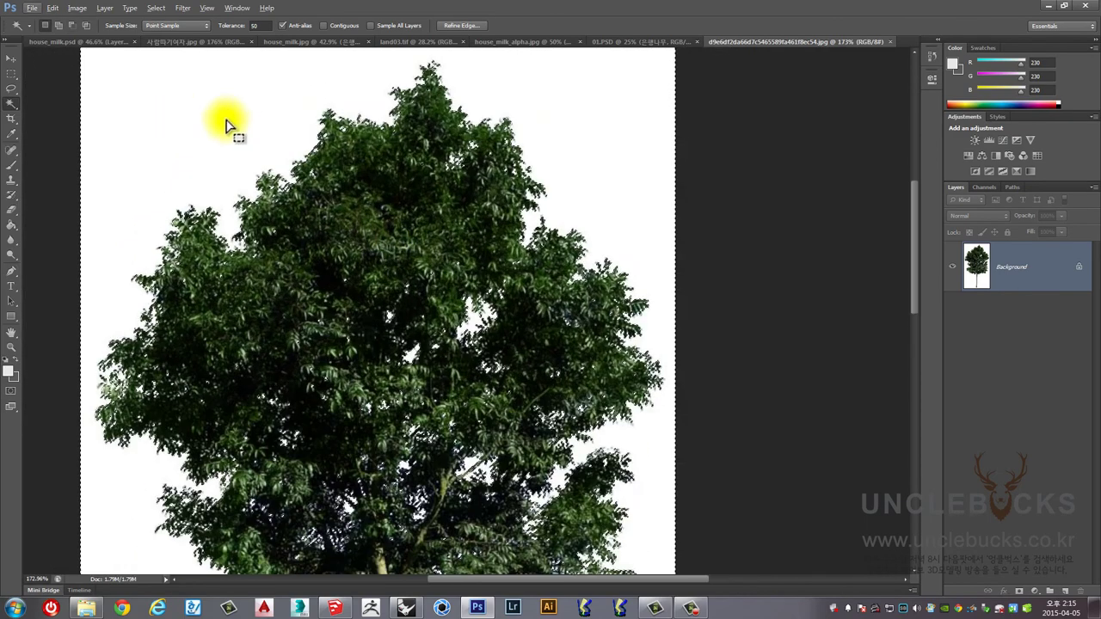
Invert the selection so that it covers the tree instead of the white background.
right_click(227, 112)
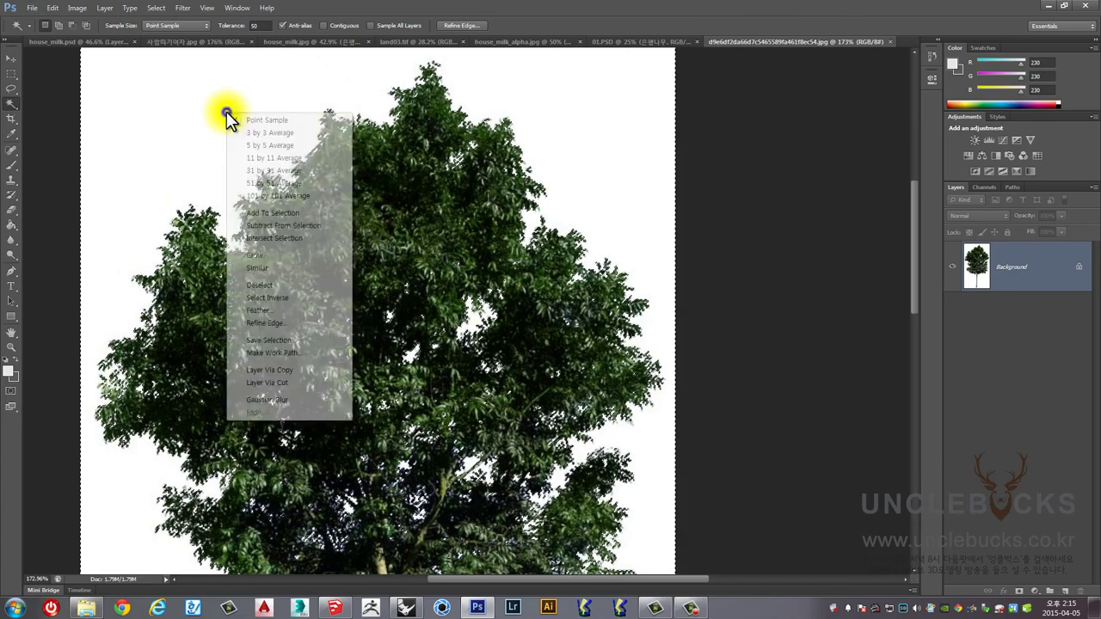
left_click(267, 298)
scroll(291, 216, "up", 2, "alt")
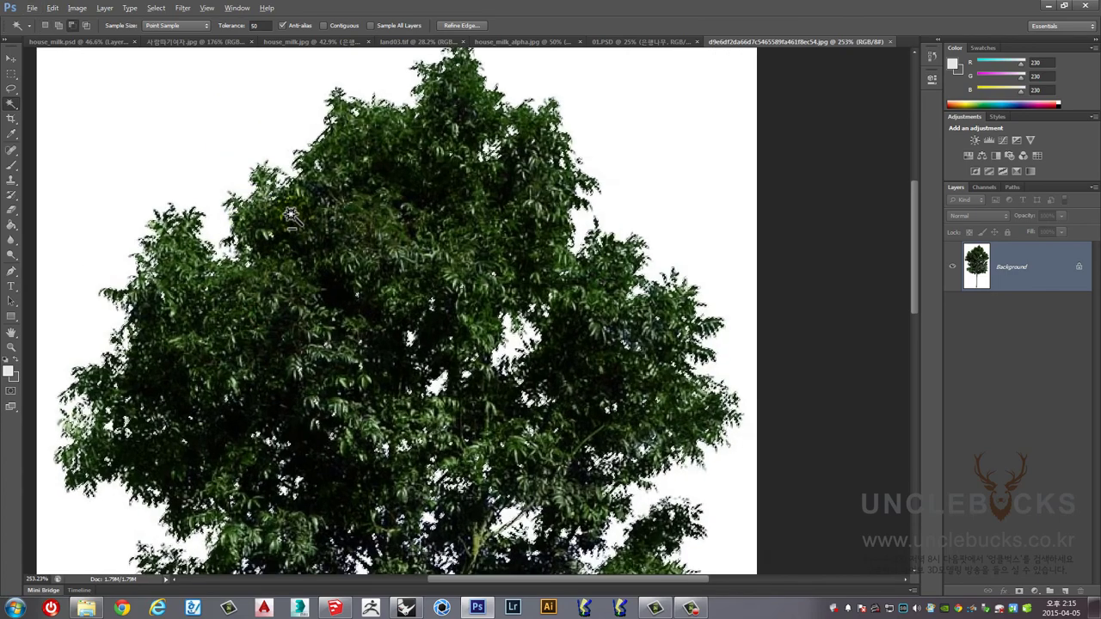
scroll(295, 206, "down", 1, "alt")
scroll(295, 207, "down", 2, "alt")
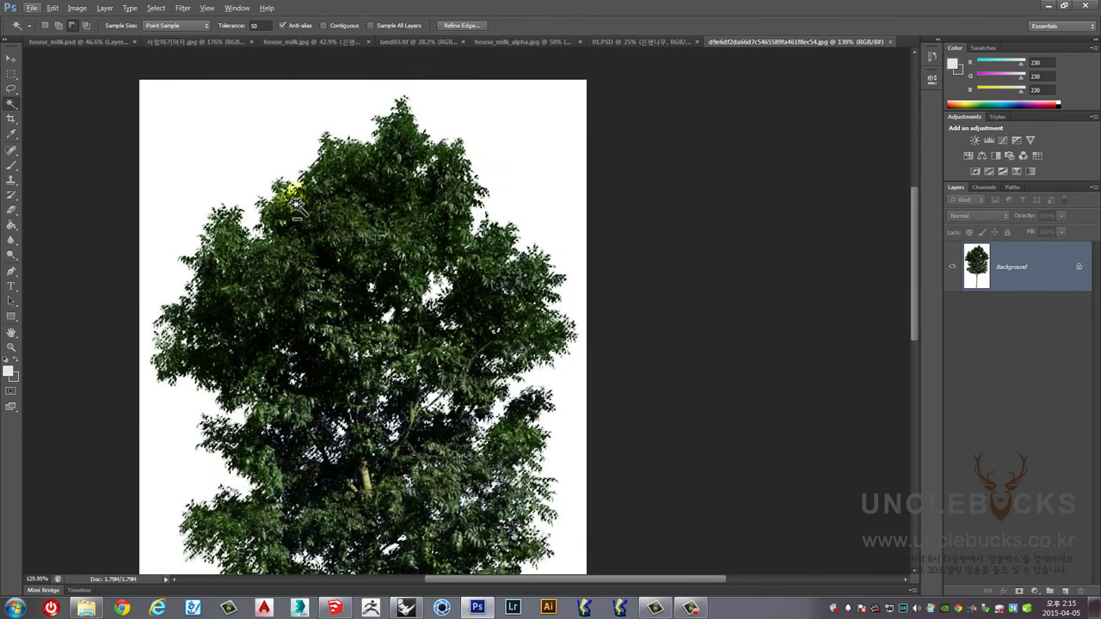
Bring the selected dark tree into house_milk.jpg and place it over the right side of the middle window.
left_click(312, 41)
left_click_drag(498, 263, 553, 299)
left_click(11, 58)
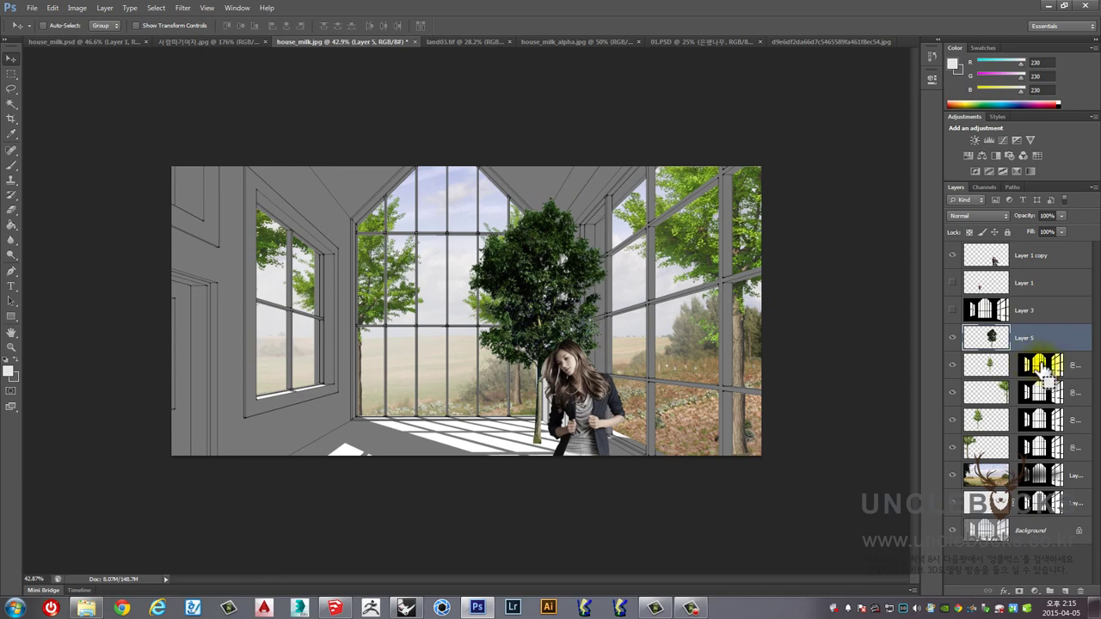
Mask the dark tree's layer with the window shape from the tree layer below, and unlink the mask from the tree image.
left_click(1044, 368, "ctrl")
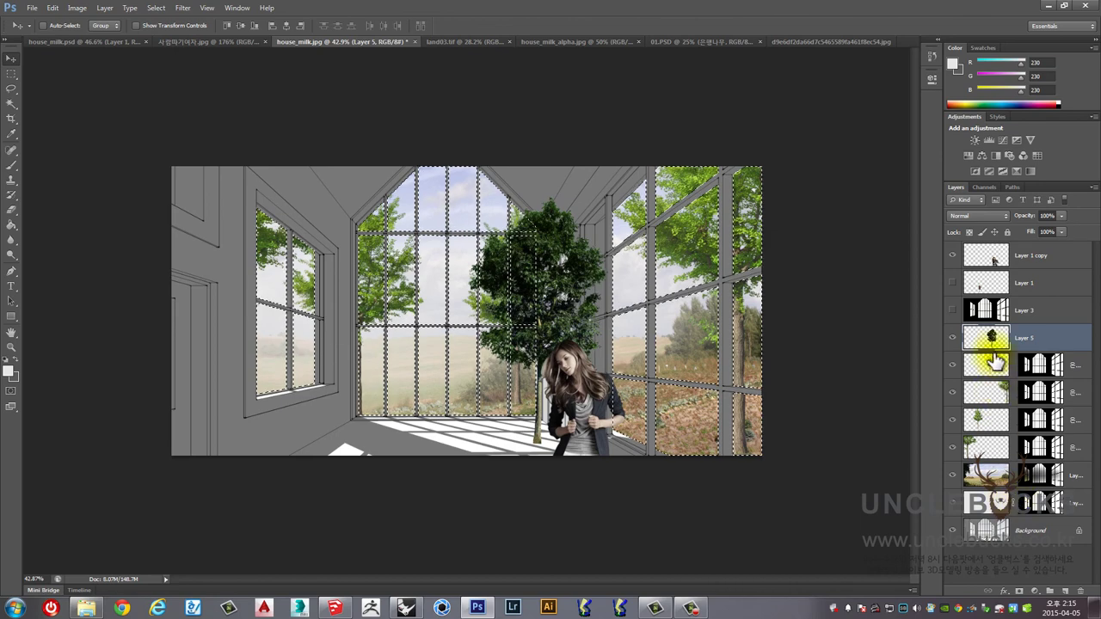
left_click(1018, 591)
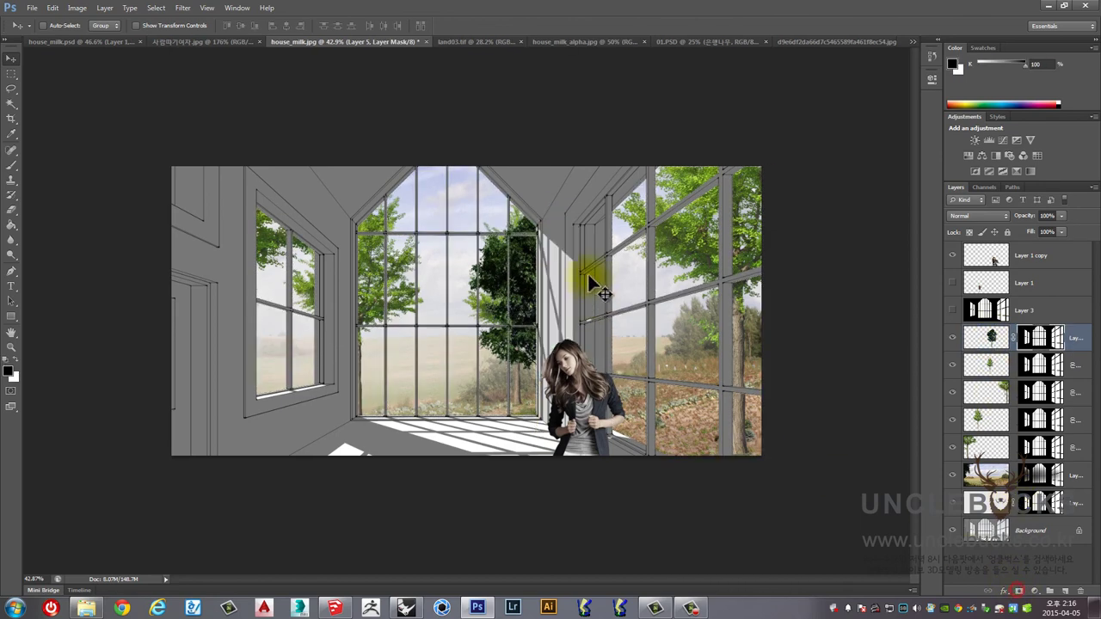
left_click(527, 197)
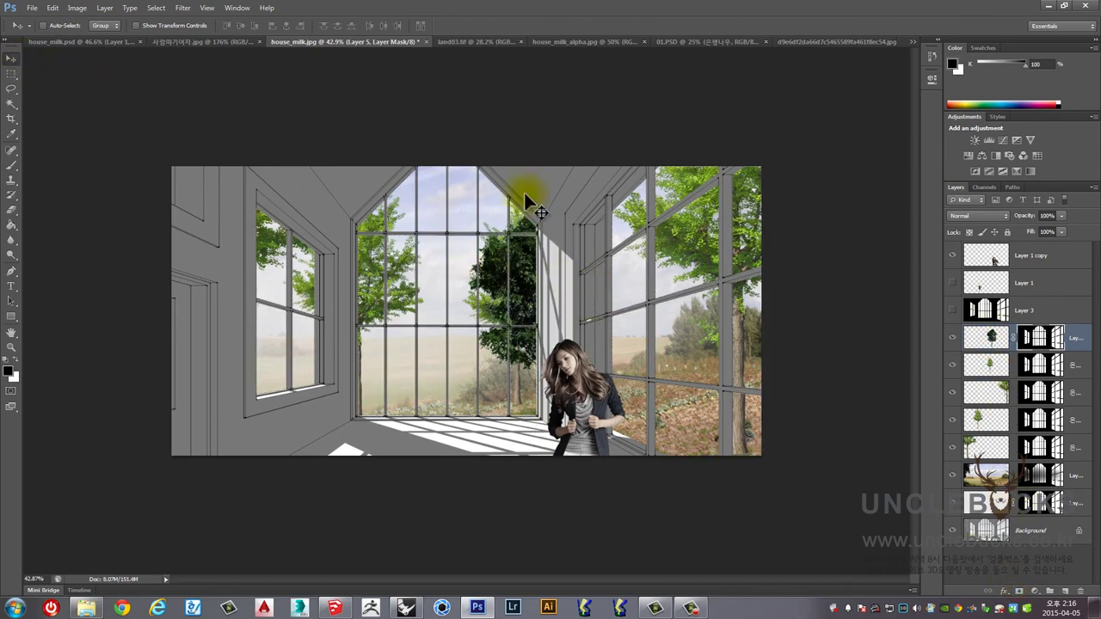
left_click(991, 340)
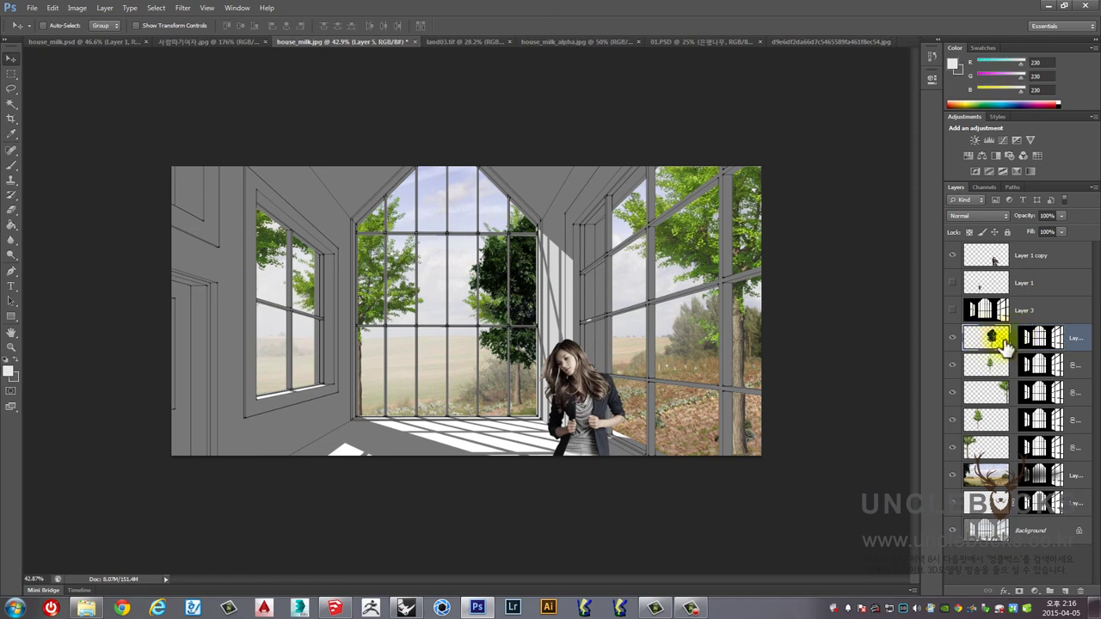
Move the dark tree's image behind the right-hand window while its window mask stays in place.
left_click(1043, 341)
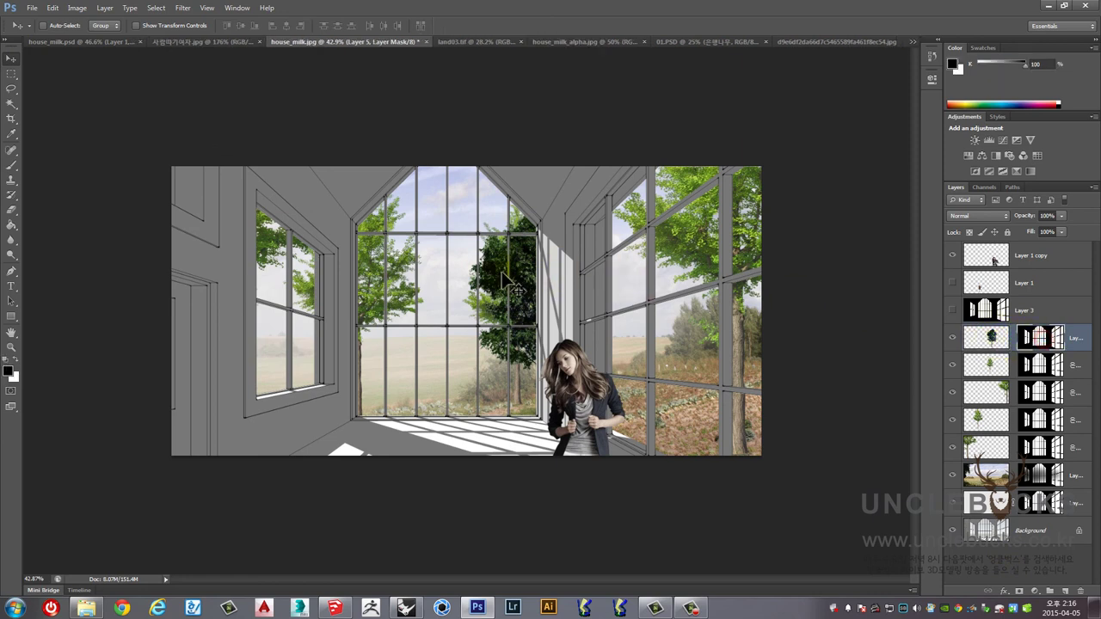
left_click_drag(515, 285, 546, 307)
left_click(986, 337)
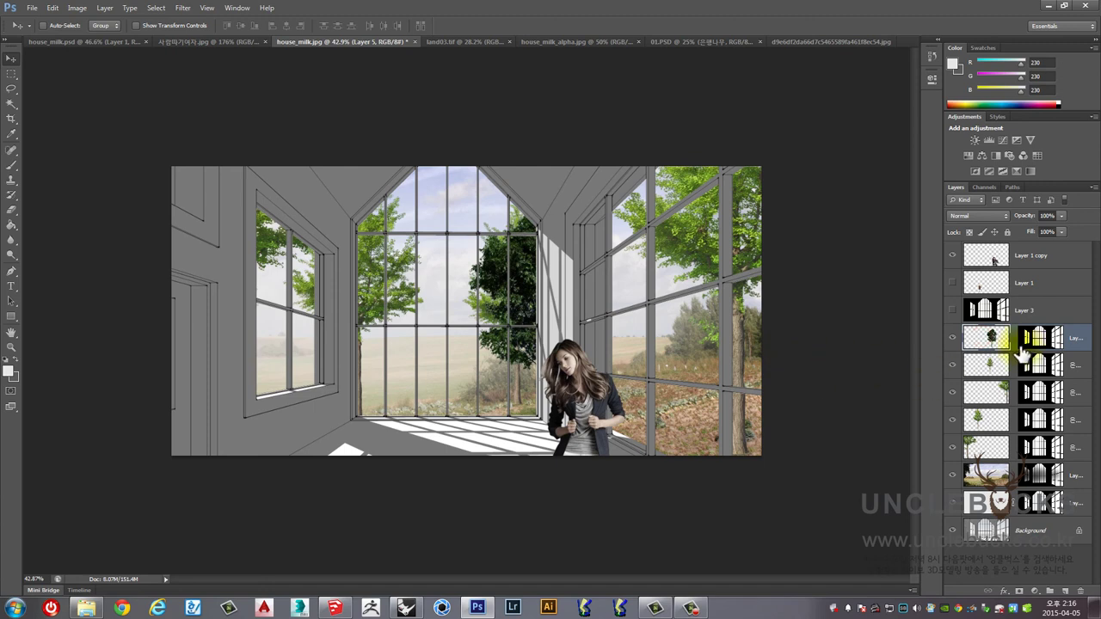
left_click_drag(462, 287, 685, 275)
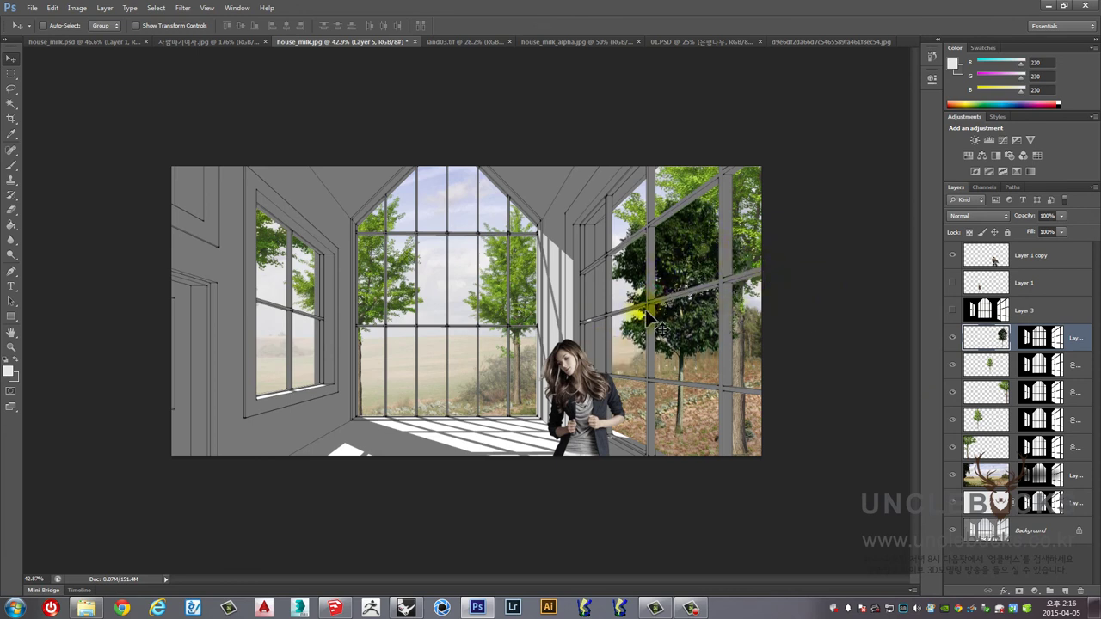
scroll(652, 320, "down", 2)
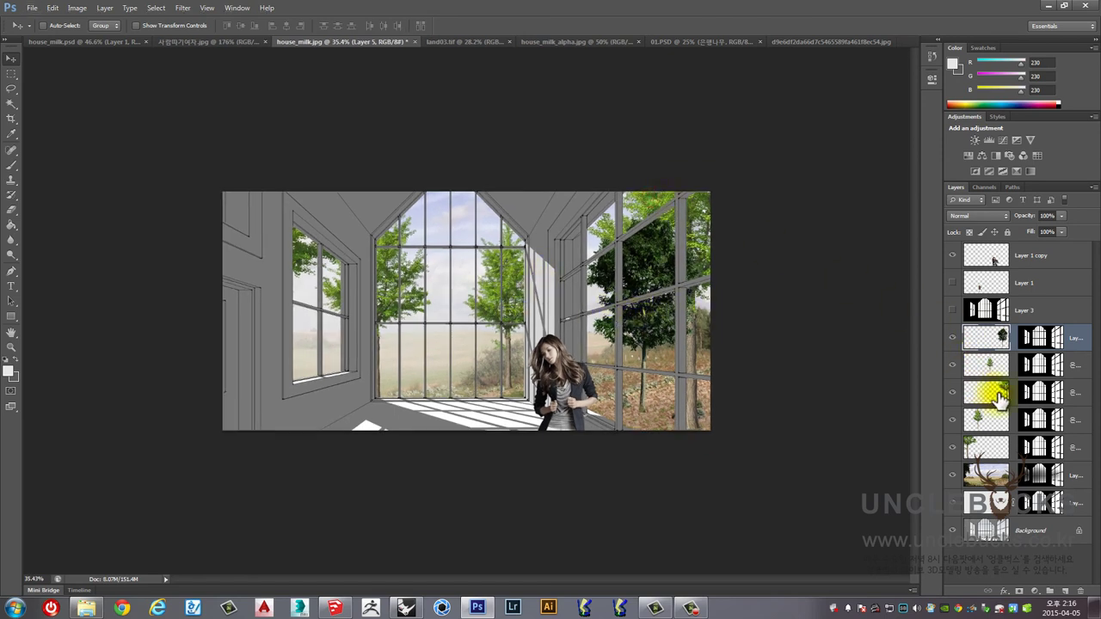
Place the large light green tree's layer above the dark tree and adjust its position in the right-hand window.
left_click_drag(998, 397, 1005, 337)
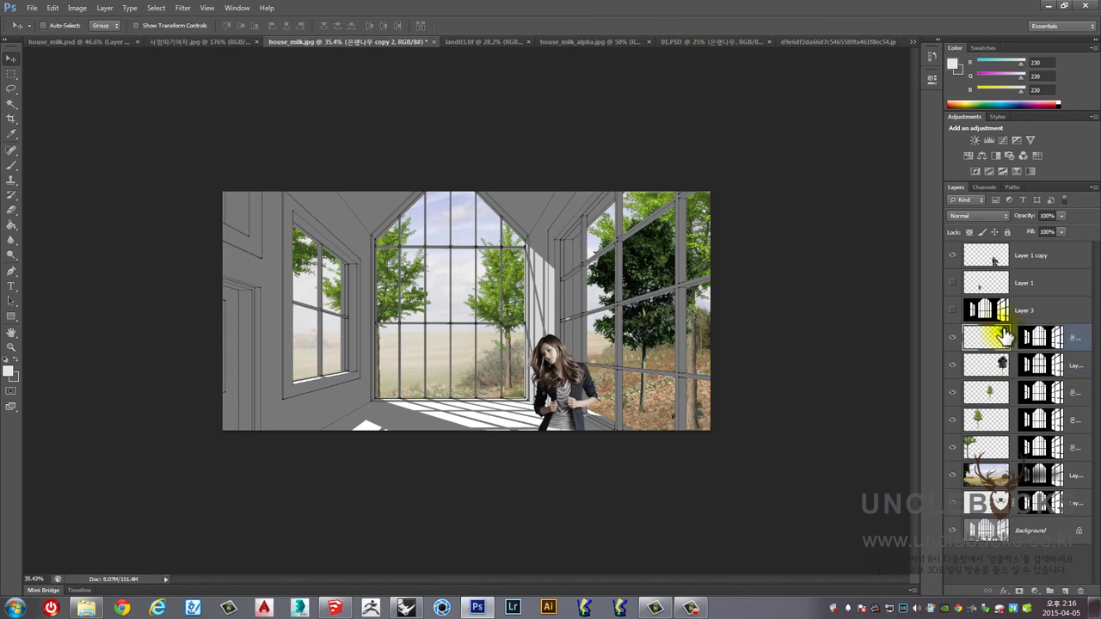
mouse_move(636, 338)
left_mouse_down()
mouse_move(652, 312)
mouse_move(680, 320)
mouse_move(645, 326)
left_mouse_up()
Scale the dark tree down and reposition it behind the large light green tree in the right-hand window.
left_click(995, 370)
key("ctrl+t")
left_click_drag(625, 216, 571, 216)
key("Return")
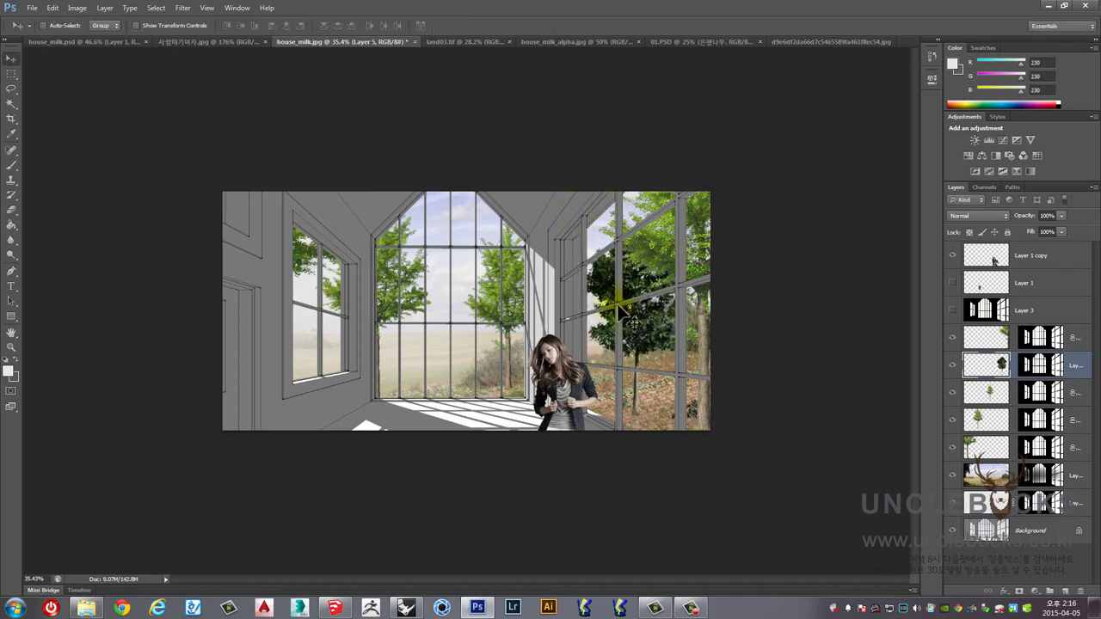
left_click_drag(647, 303, 658, 321)
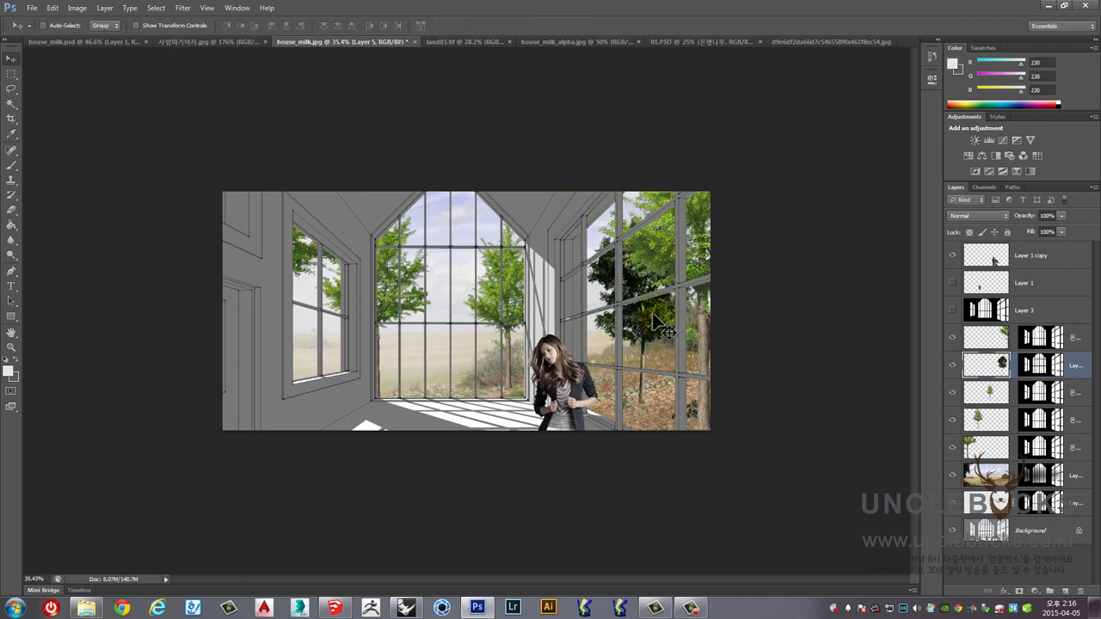
left_click_drag(443, 327, 422, 305)
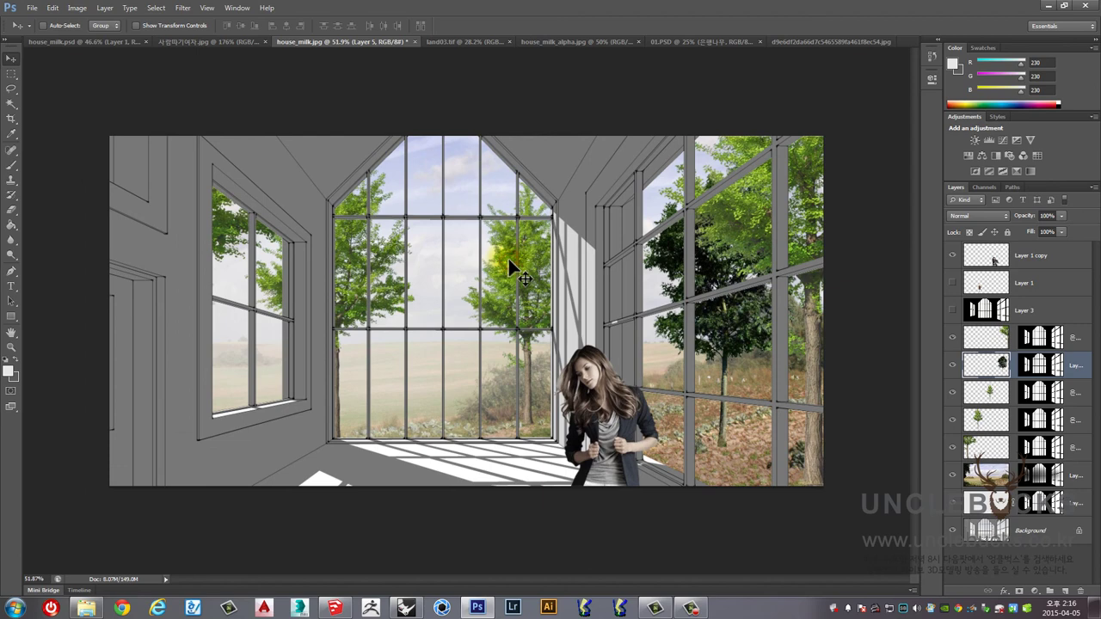
scroll(509, 259, "down", 1)
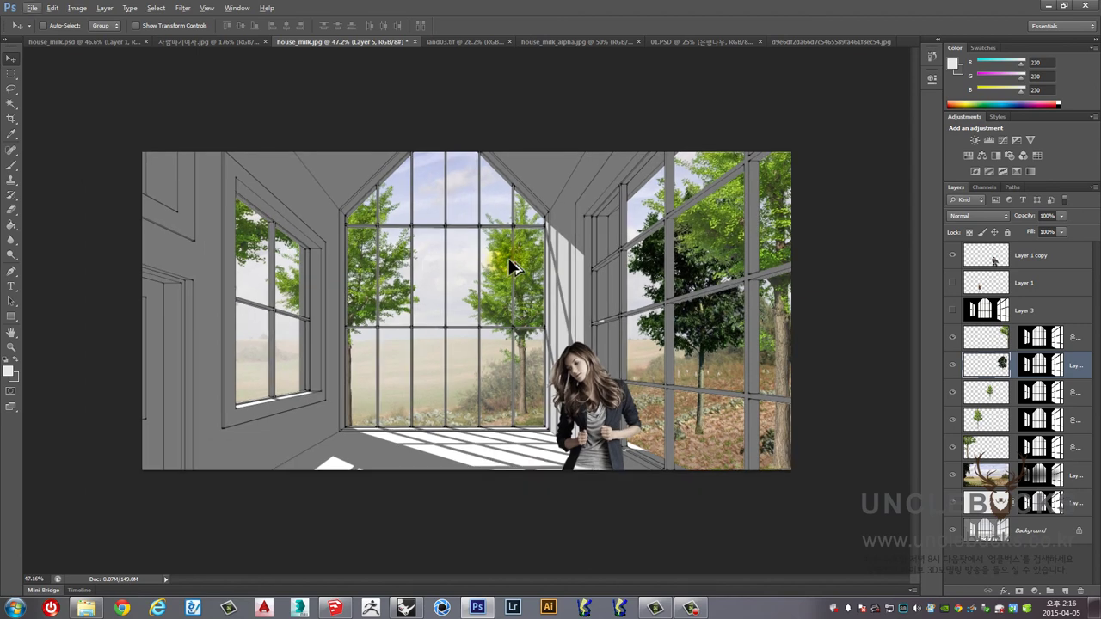